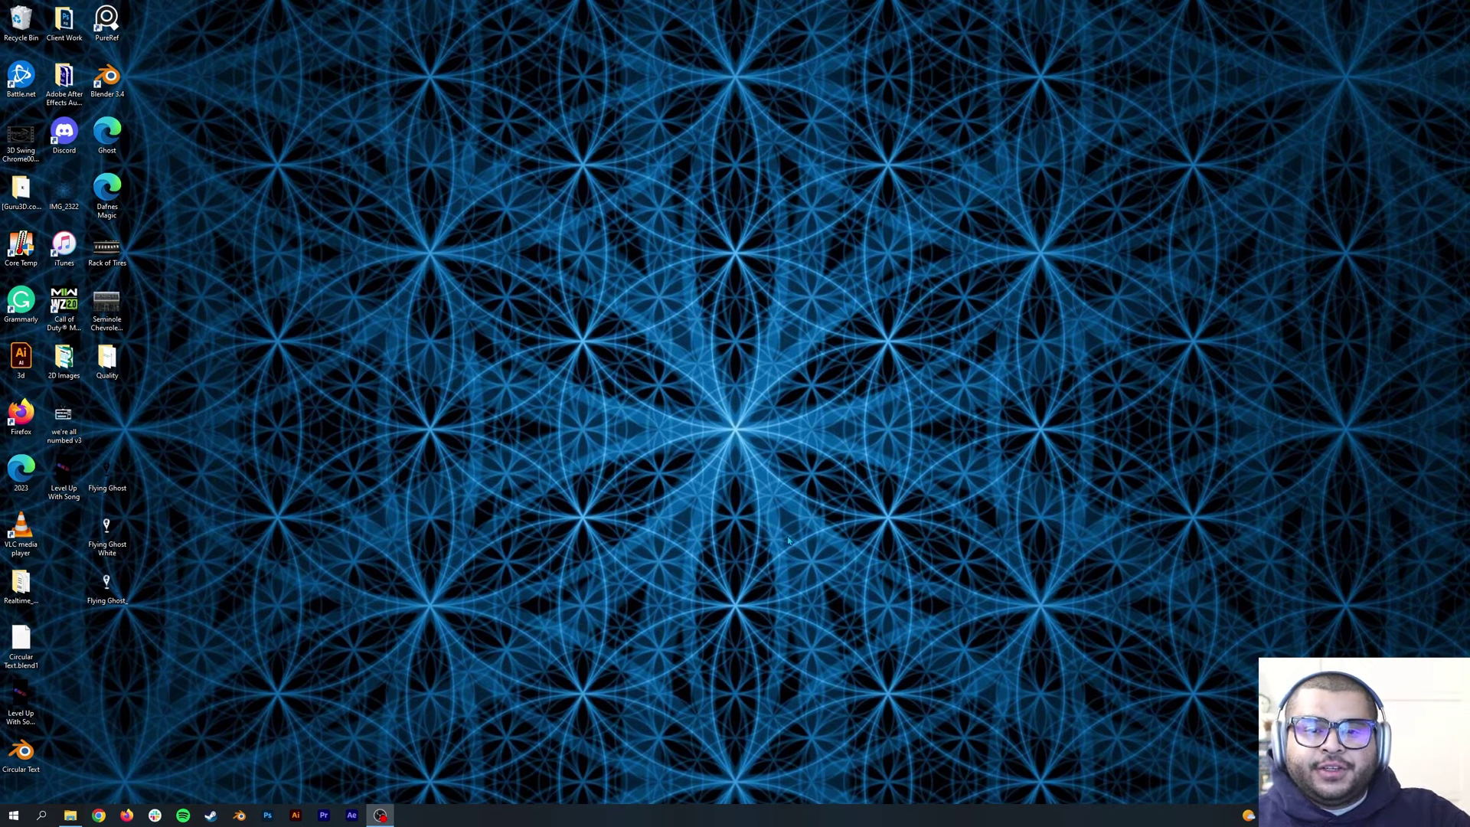
Launch Photoshop and open Flying Ghost White.png from the Desktop.
left_click(270, 817)
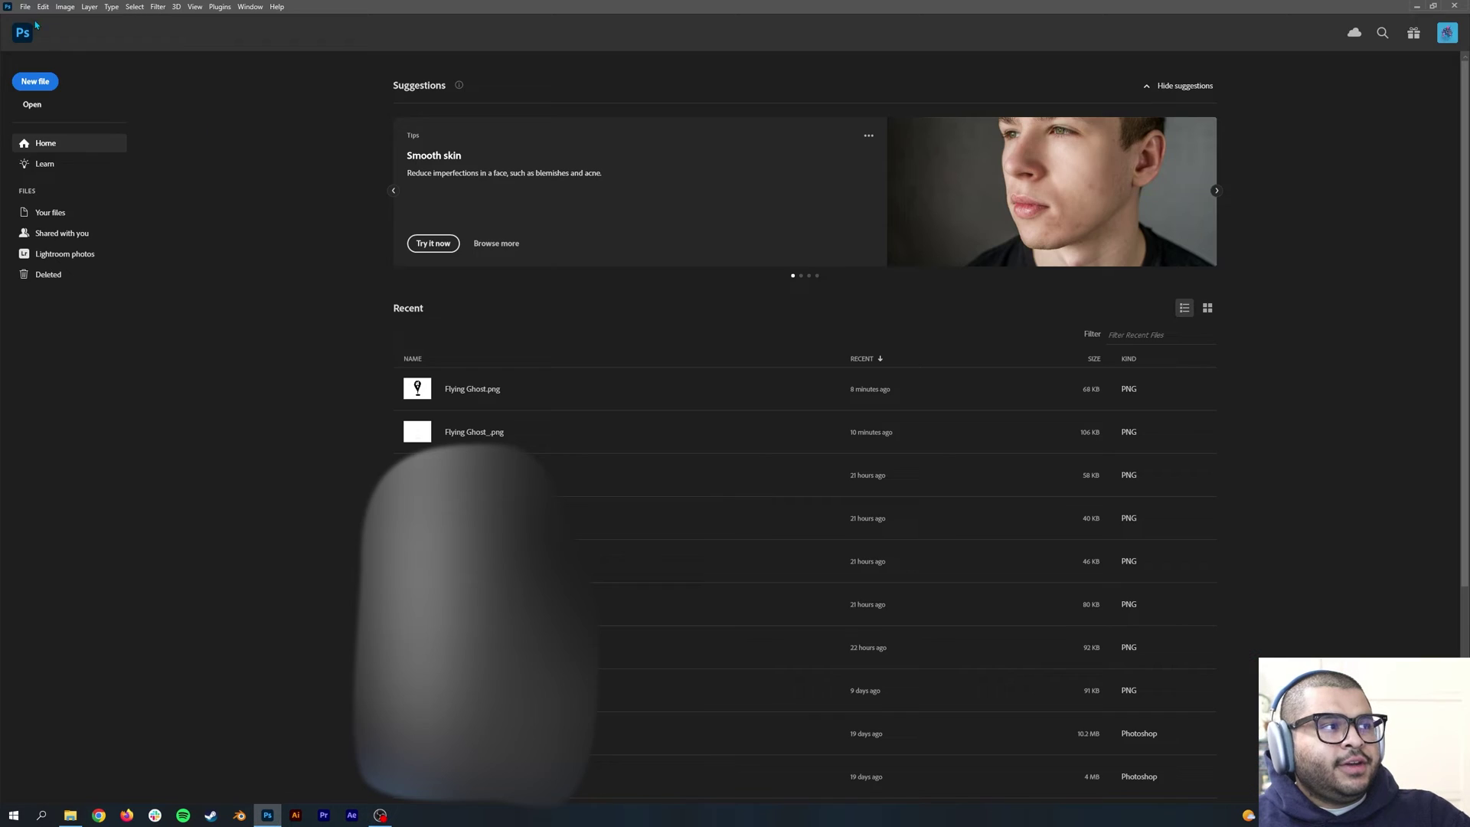
left_click(26, 7)
left_click(39, 29)
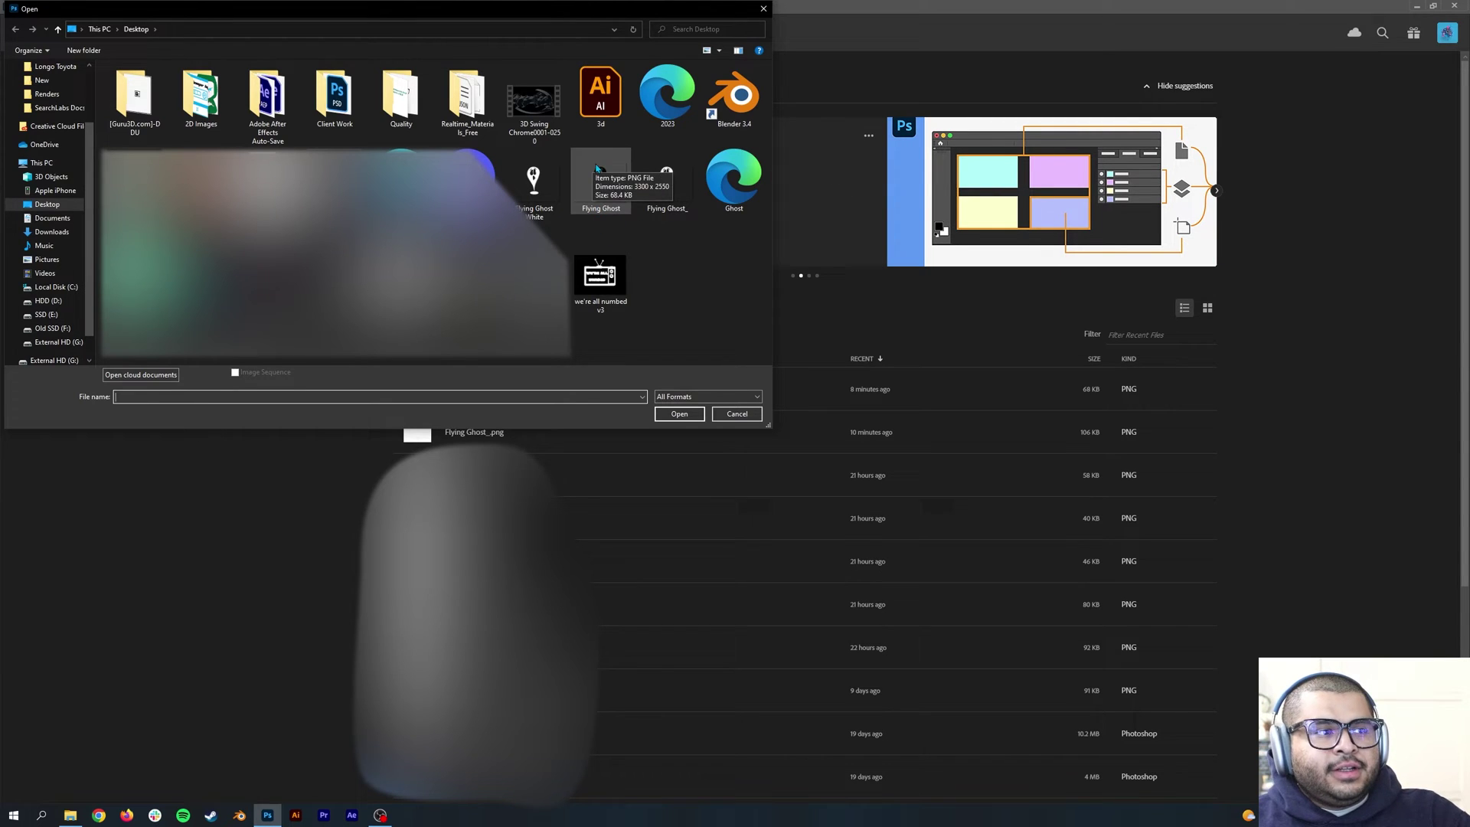
left_click(596, 175)
left_click(546, 222)
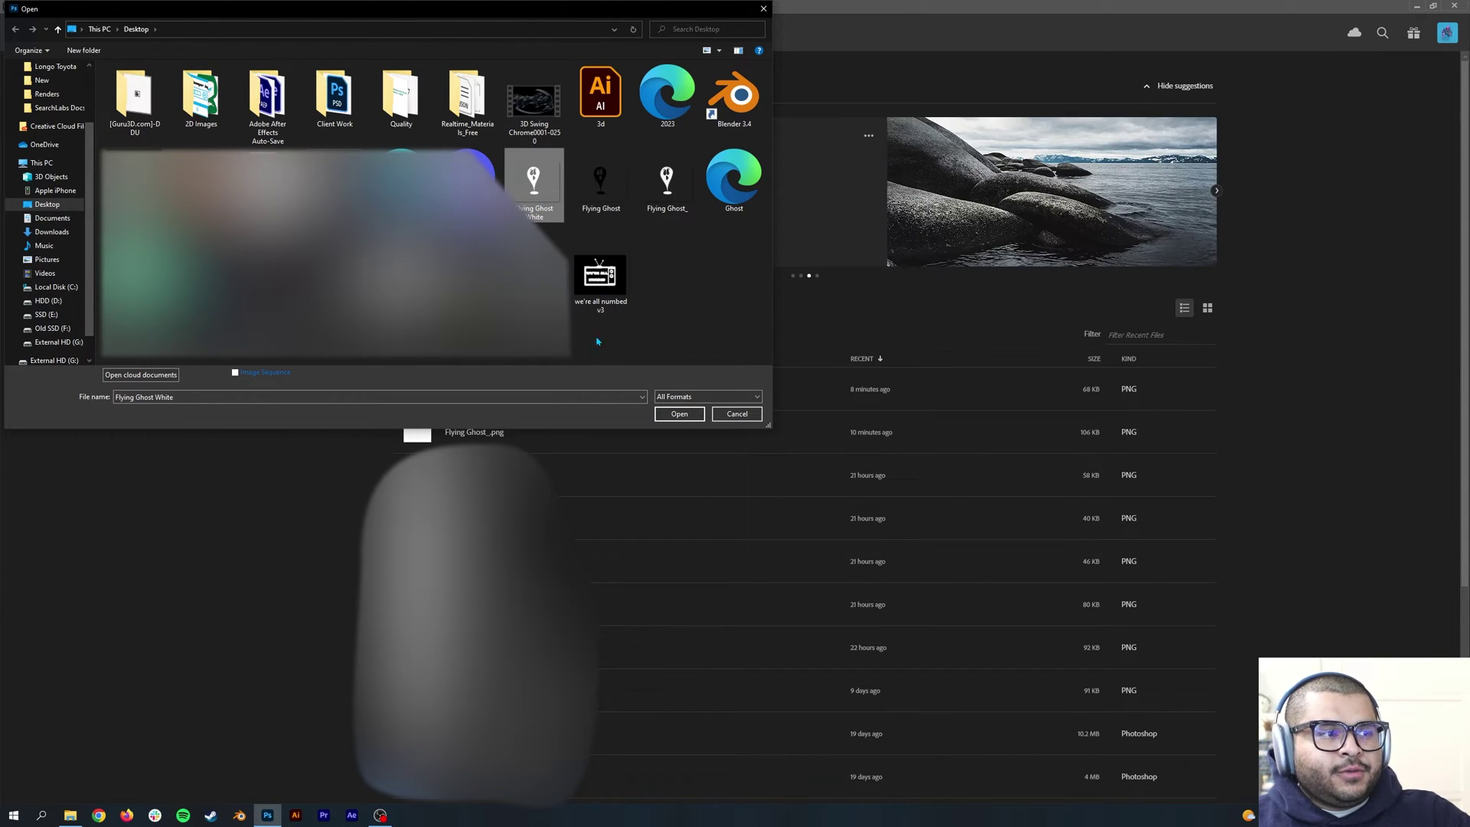
left_click(674, 417)
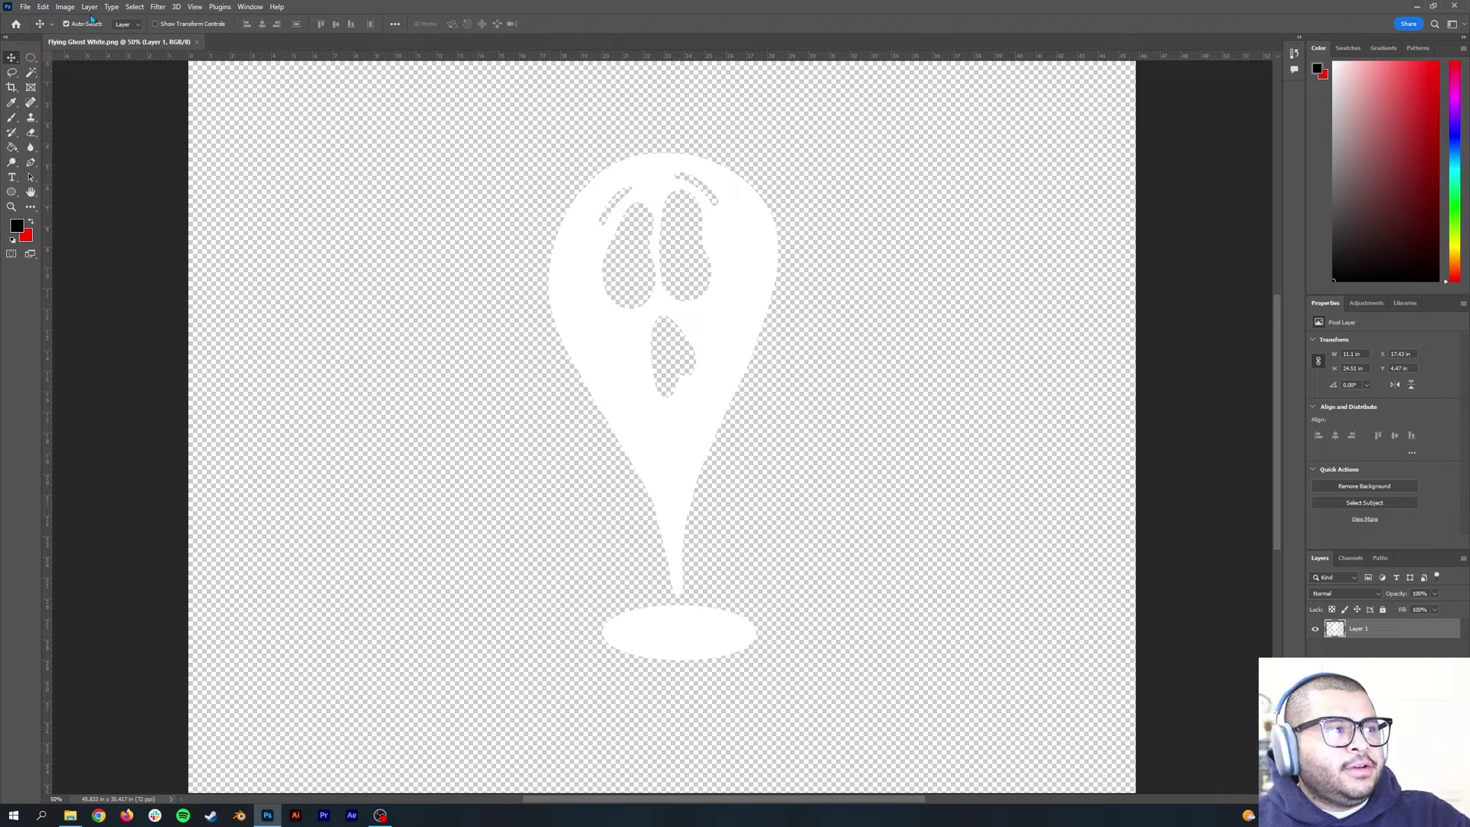
Invert the image so the white ghost becomes black.
left_click(66, 7)
mouse_move(88, 36)
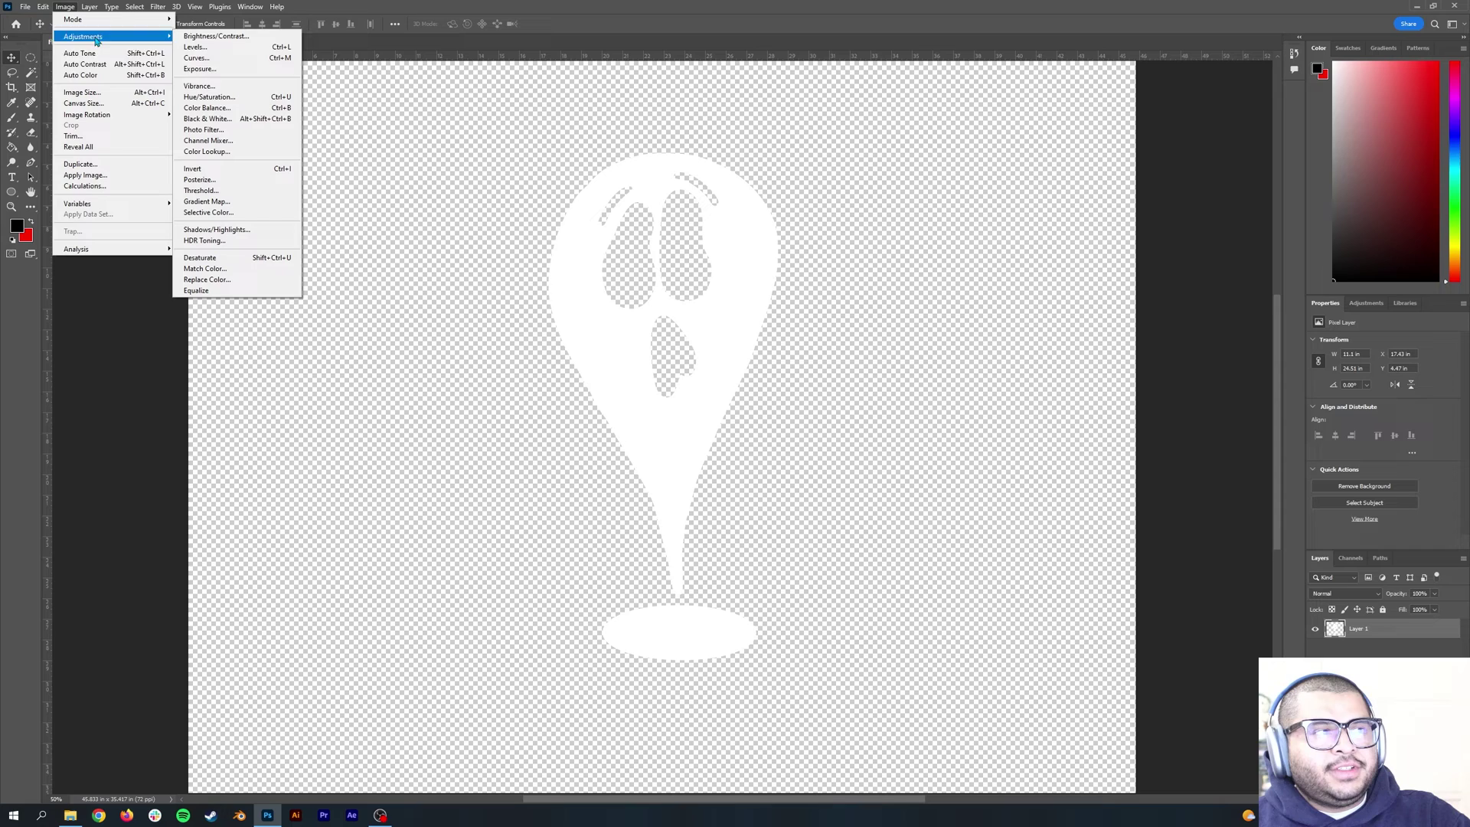
left_click(234, 170)
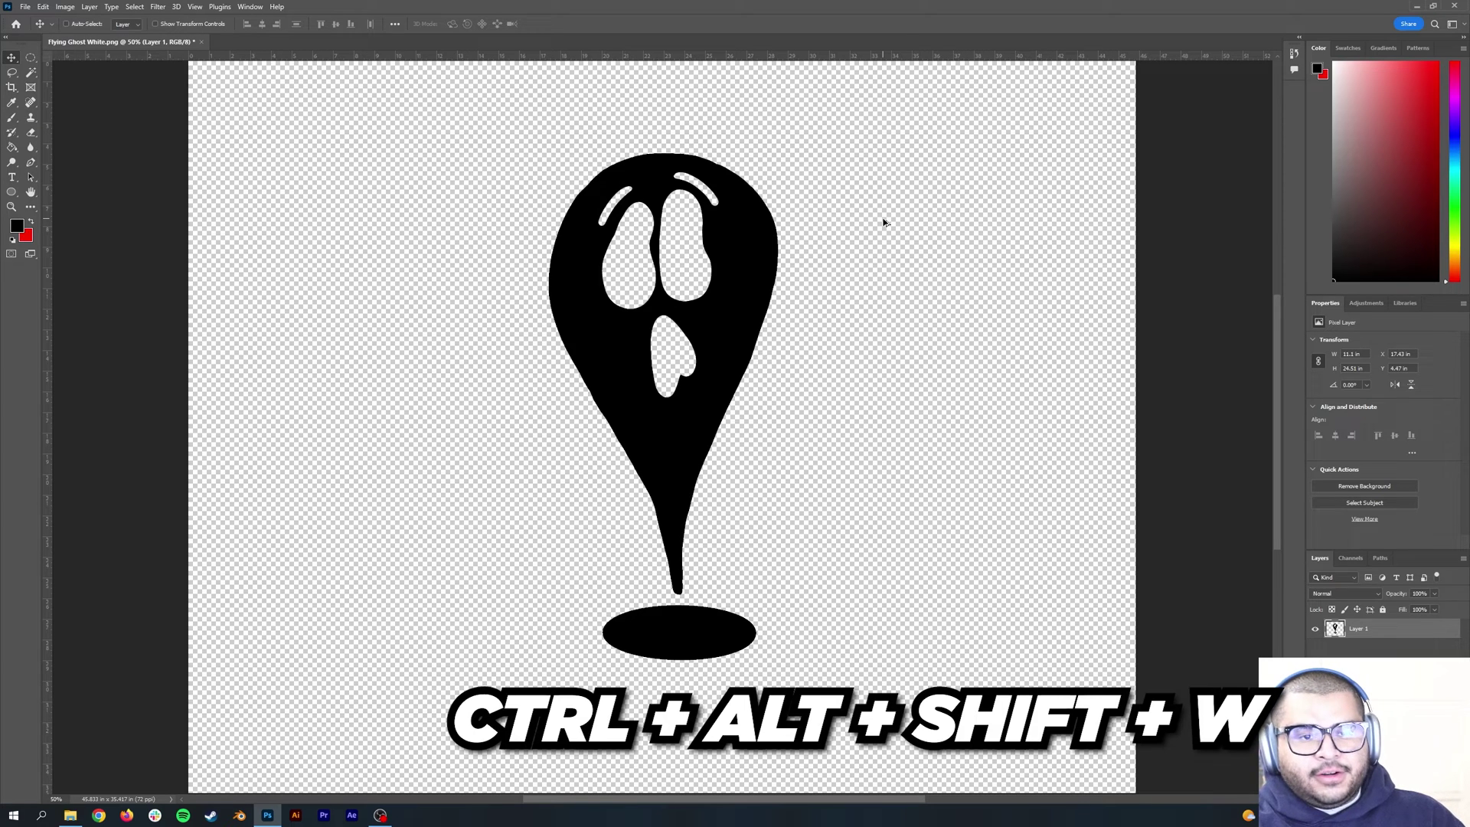
Export the image as a PNG named 'Flying Ghost Black' to the desktop.
key("ctrl+alt+shift+w")
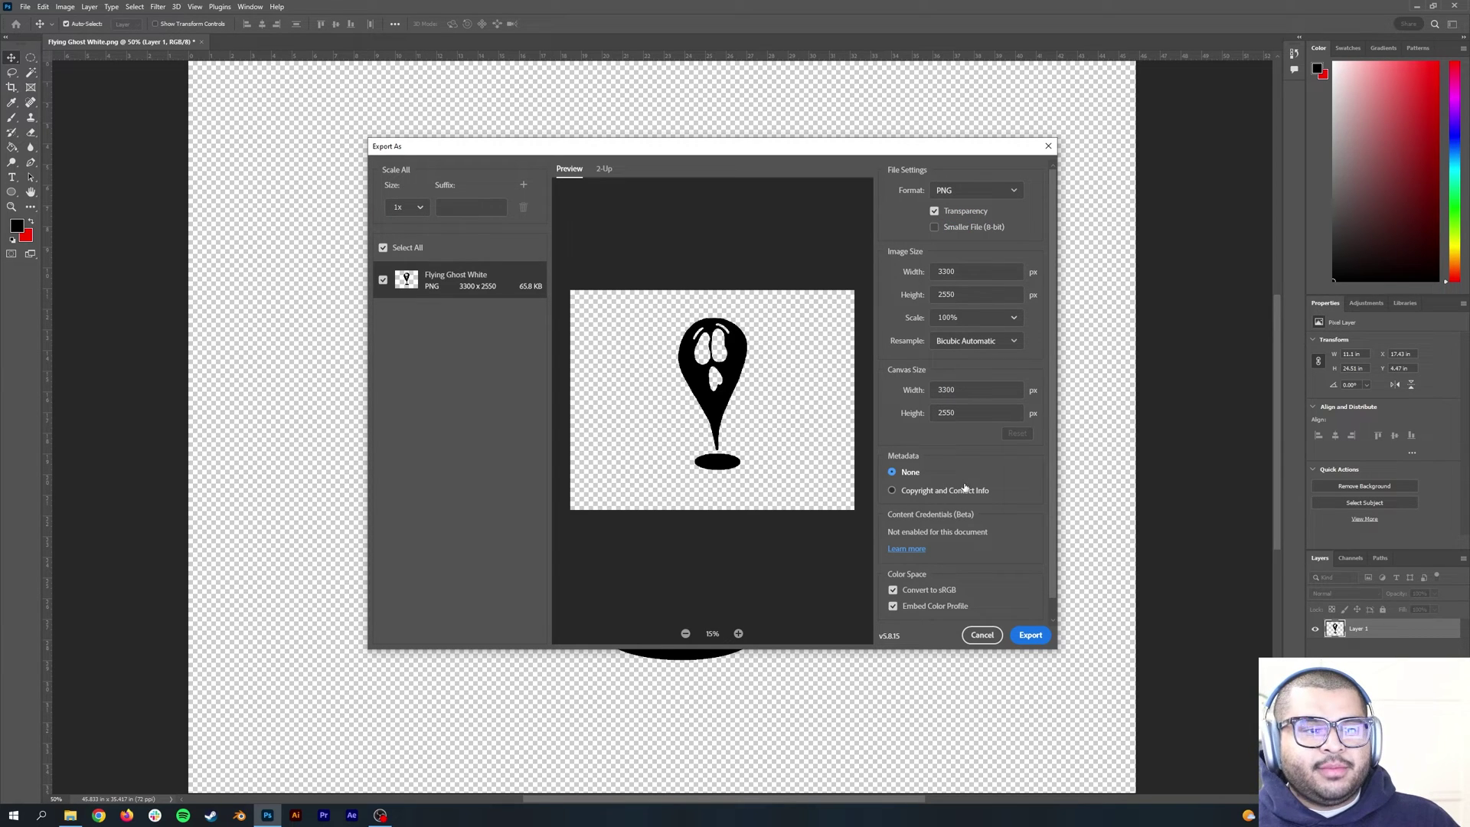
left_click(1019, 640)
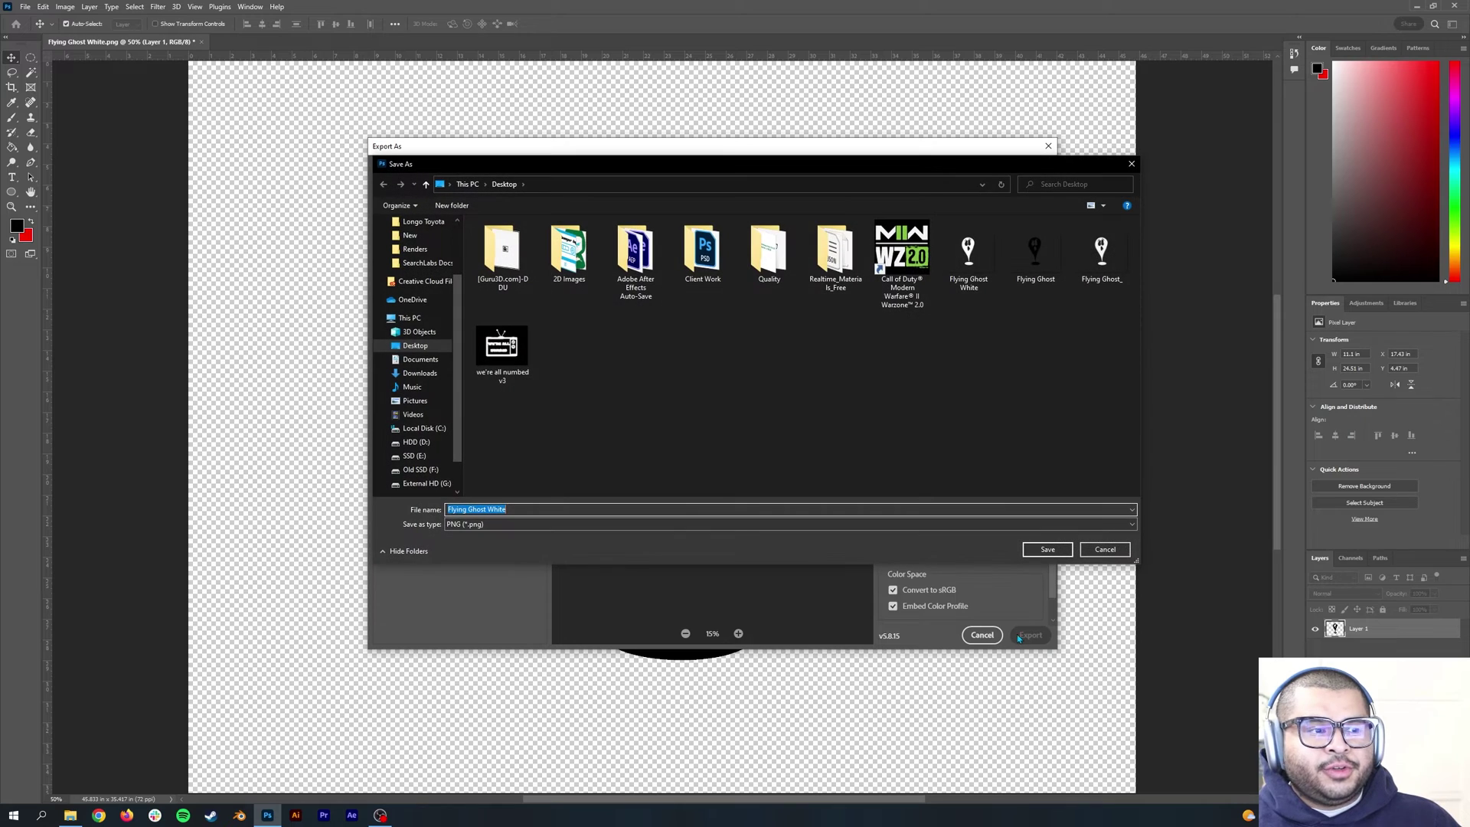
left_click(613, 508)
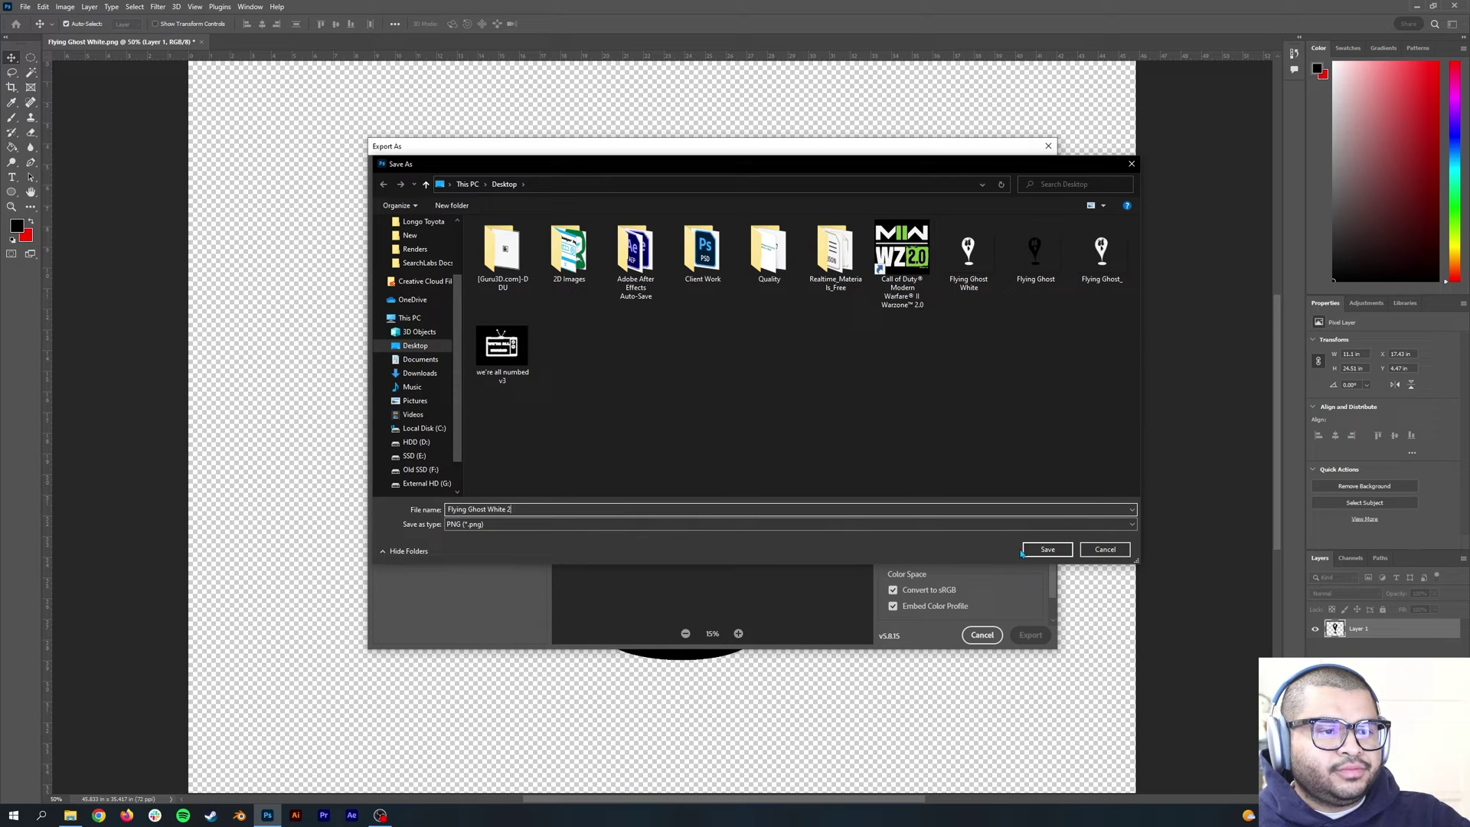
key("BackSpace")
key("BackSpace")
key("BackSpace")
key("BackSpace")
key("BackSpace")
key("BackSpace")
key("BackSpace")
type("Black")
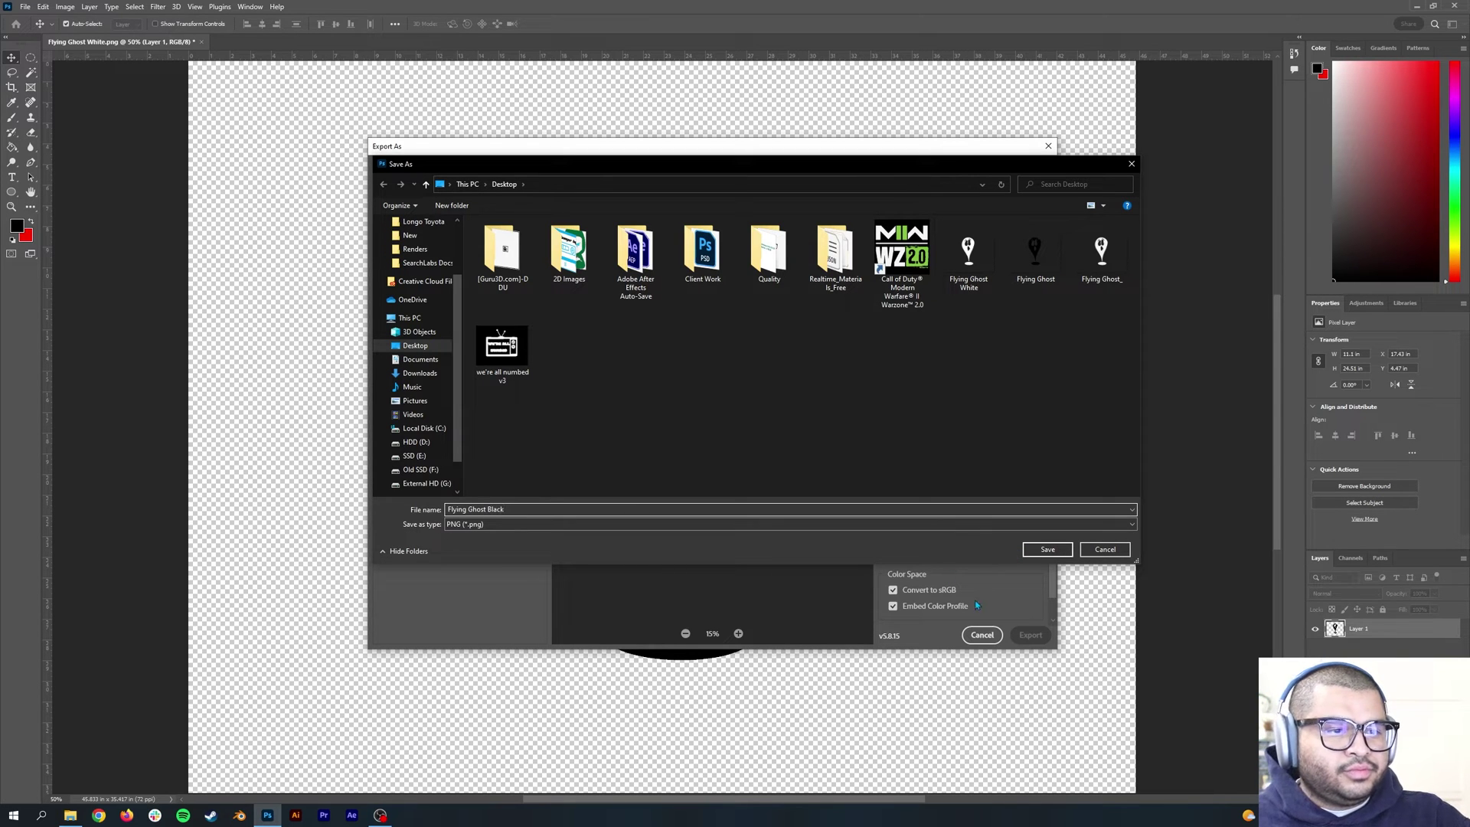
left_click(1047, 548)
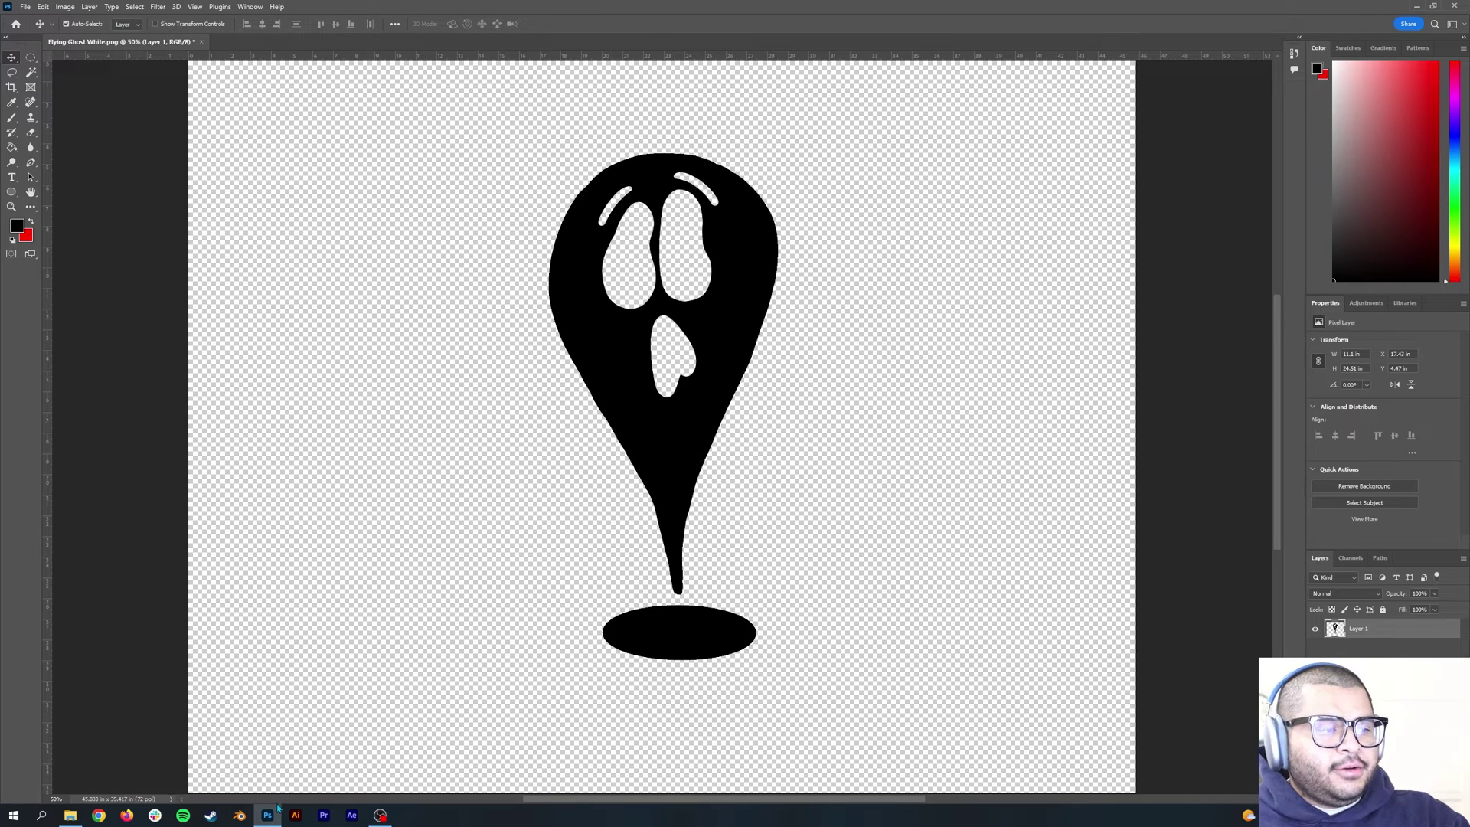
Launch Illustrator and open Flying Ghost Black.png.
left_click(297, 815)
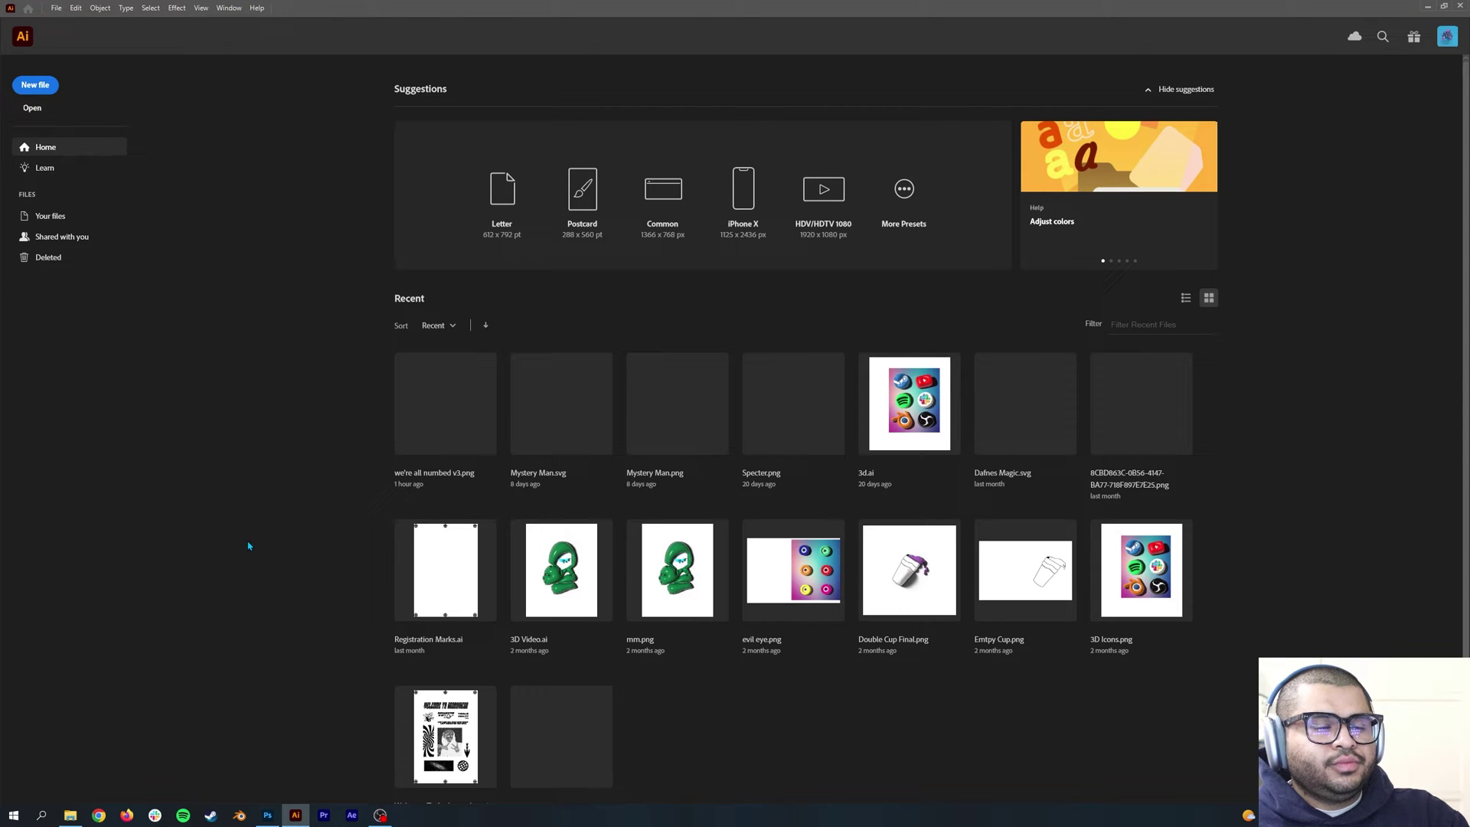
left_click(56, 8)
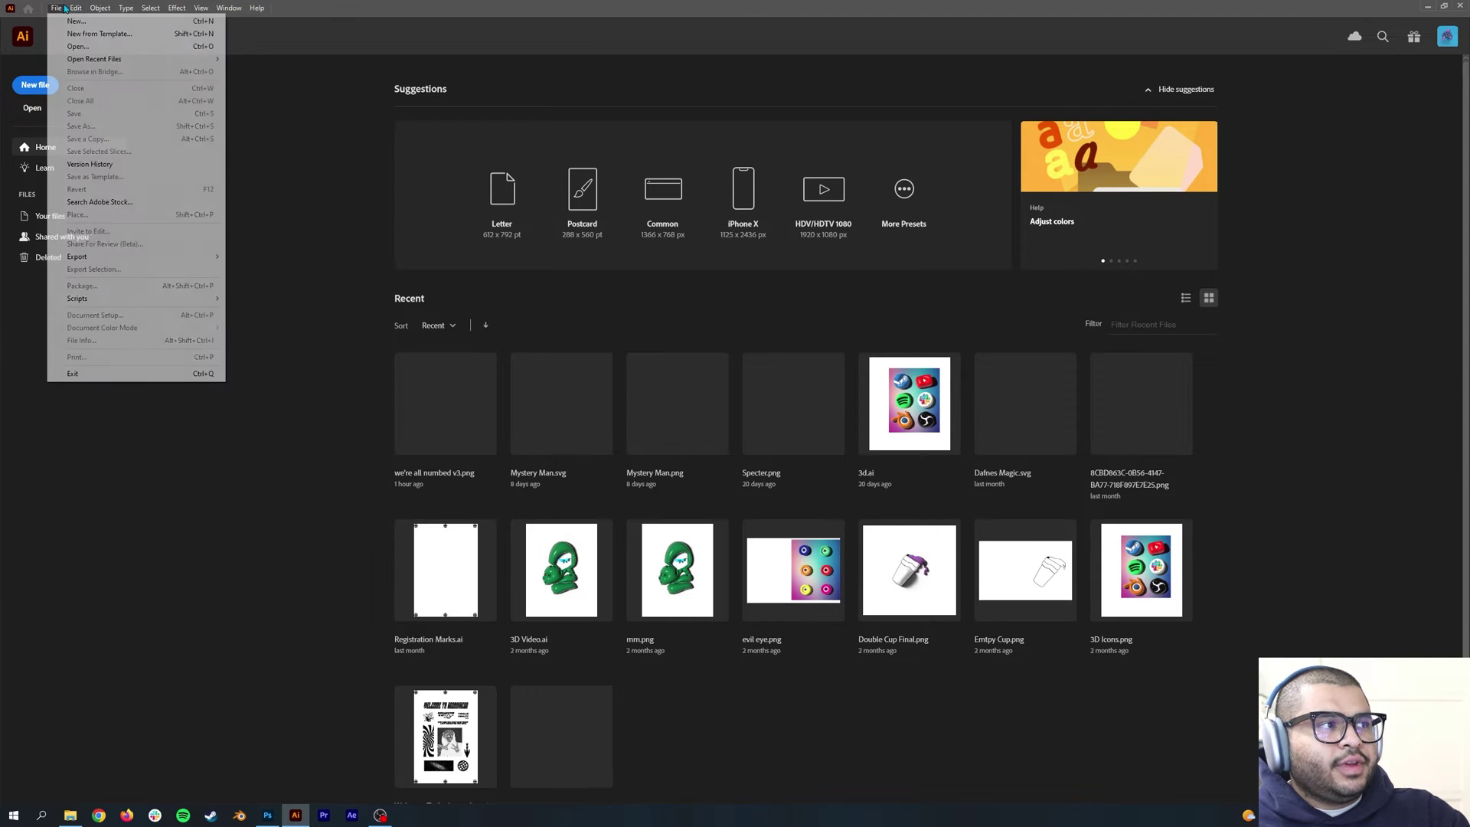
left_click(76, 47)
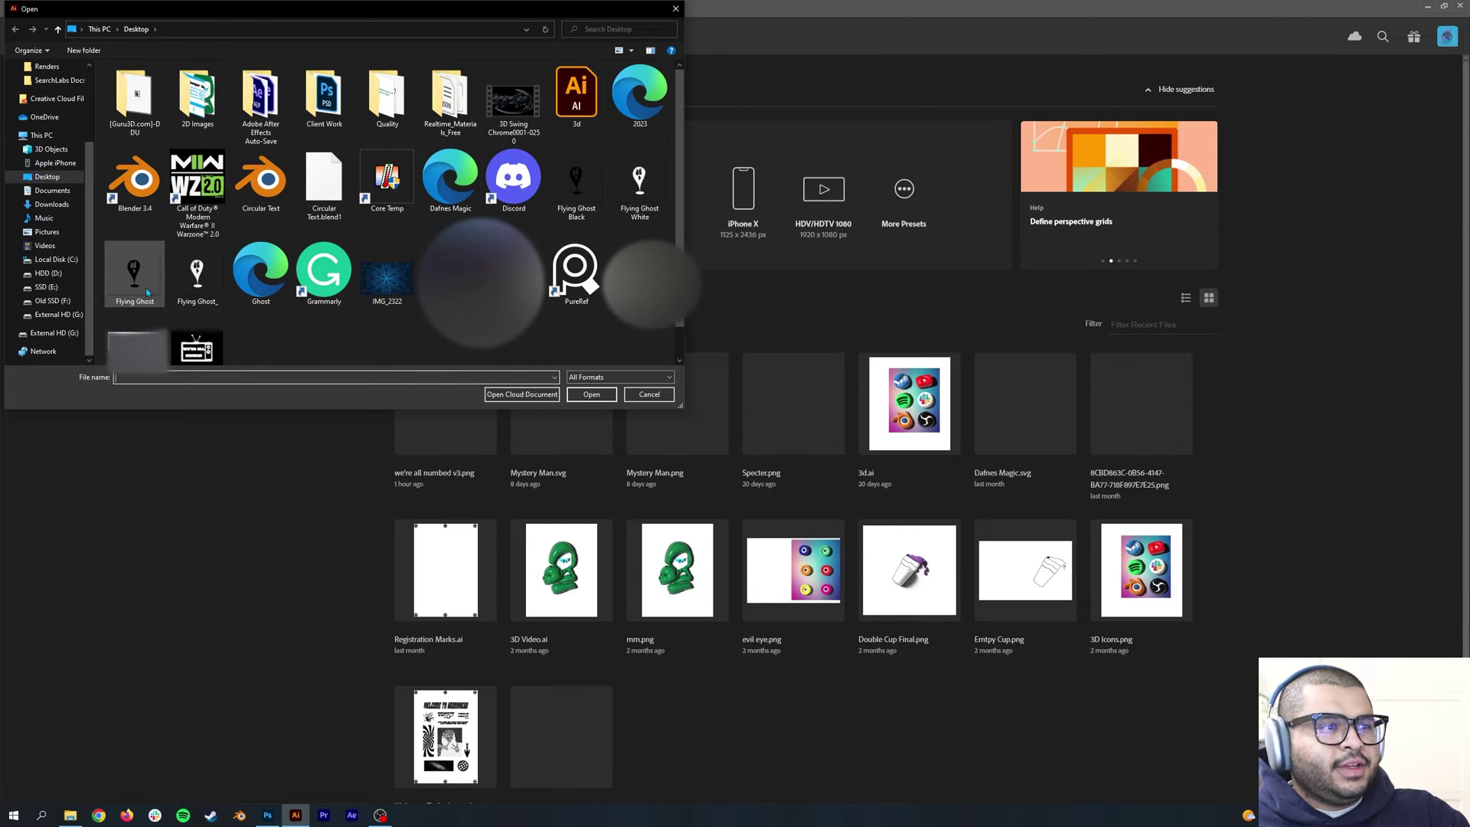
left_click(591, 197)
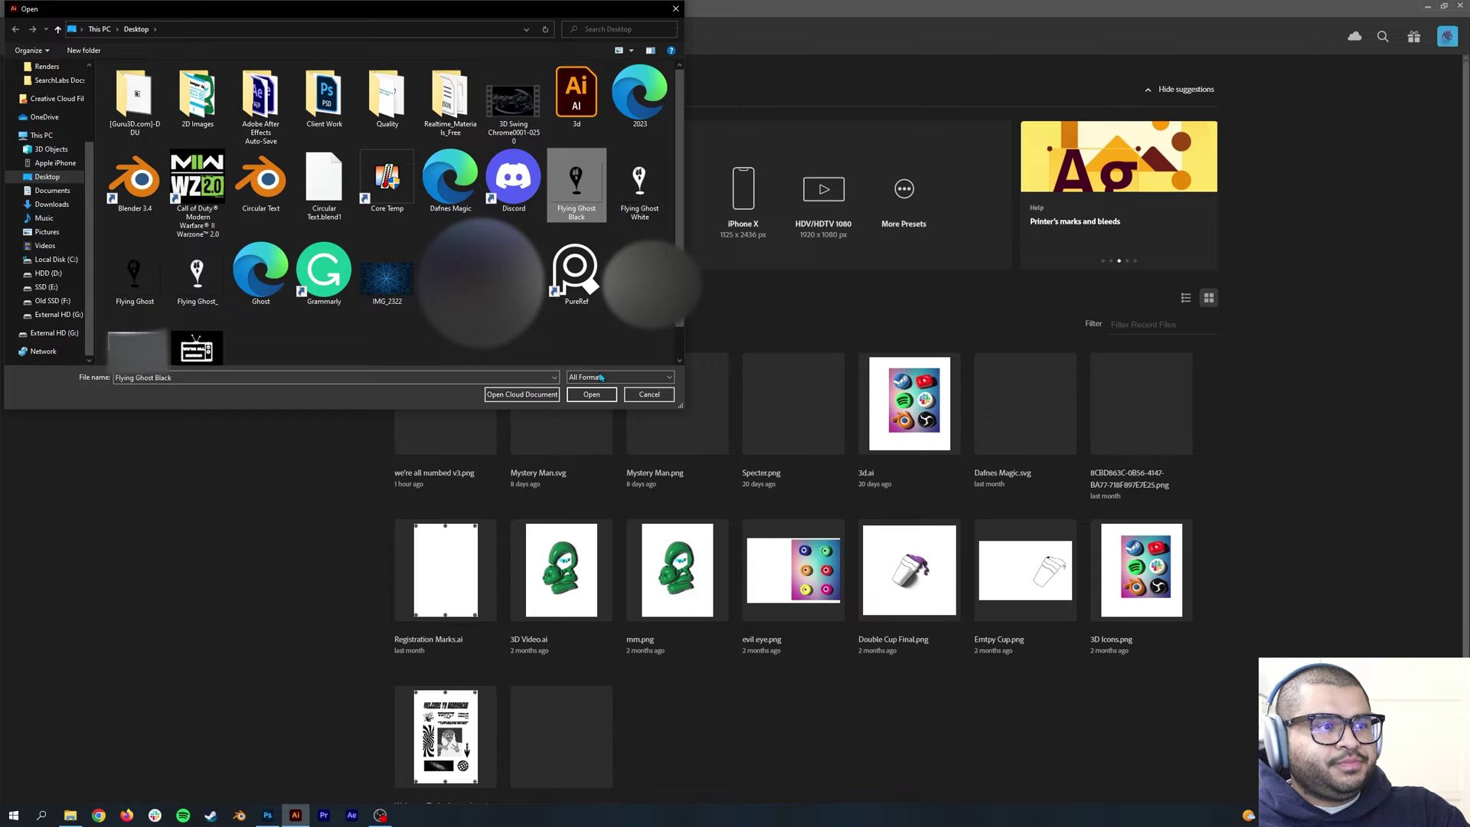
left_click(591, 393)
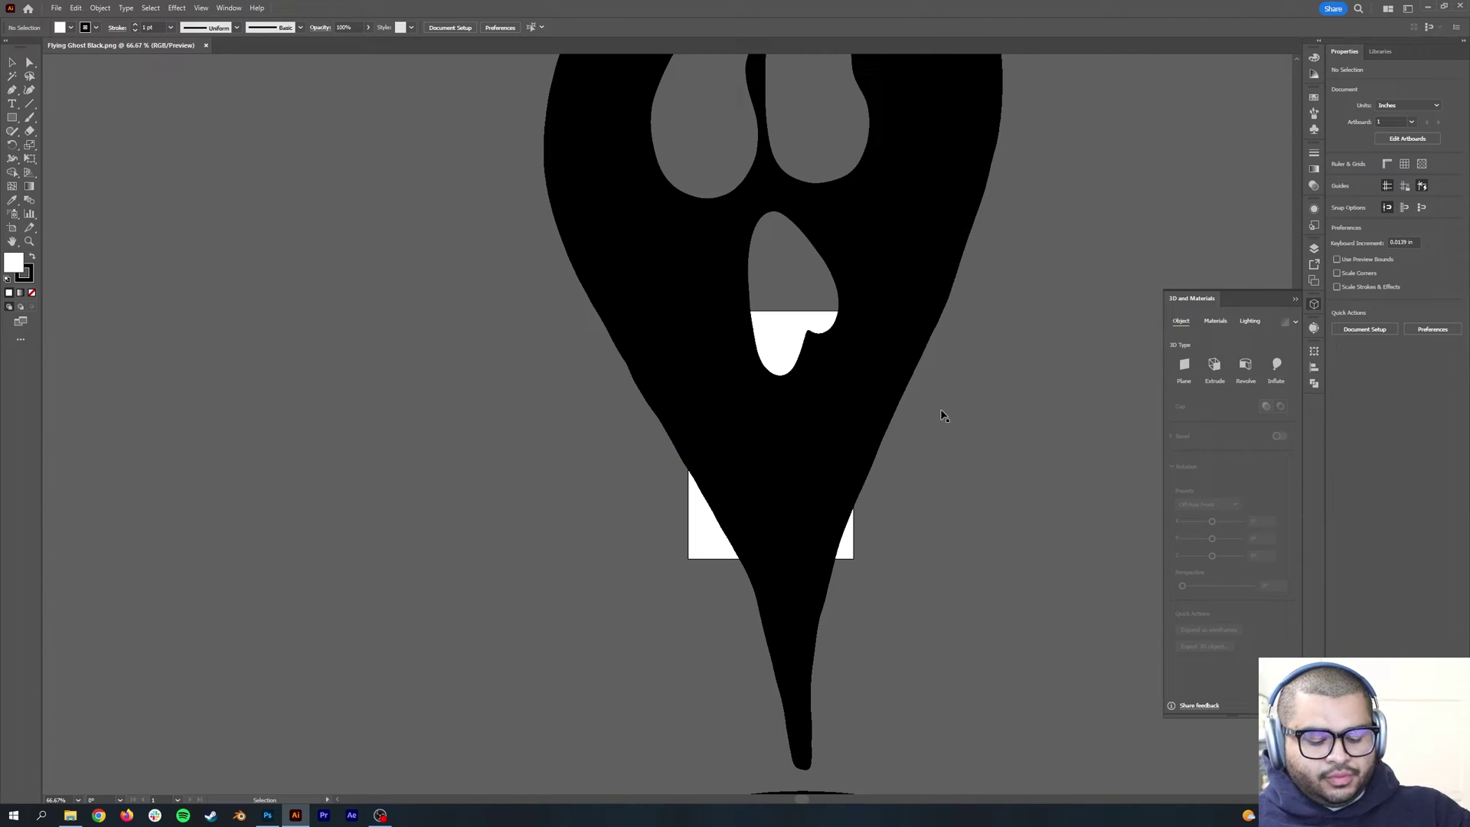
Scale the ghost image down proportionally and move it onto the artboard.
scroll(919, 455, "down", 4, "alt")
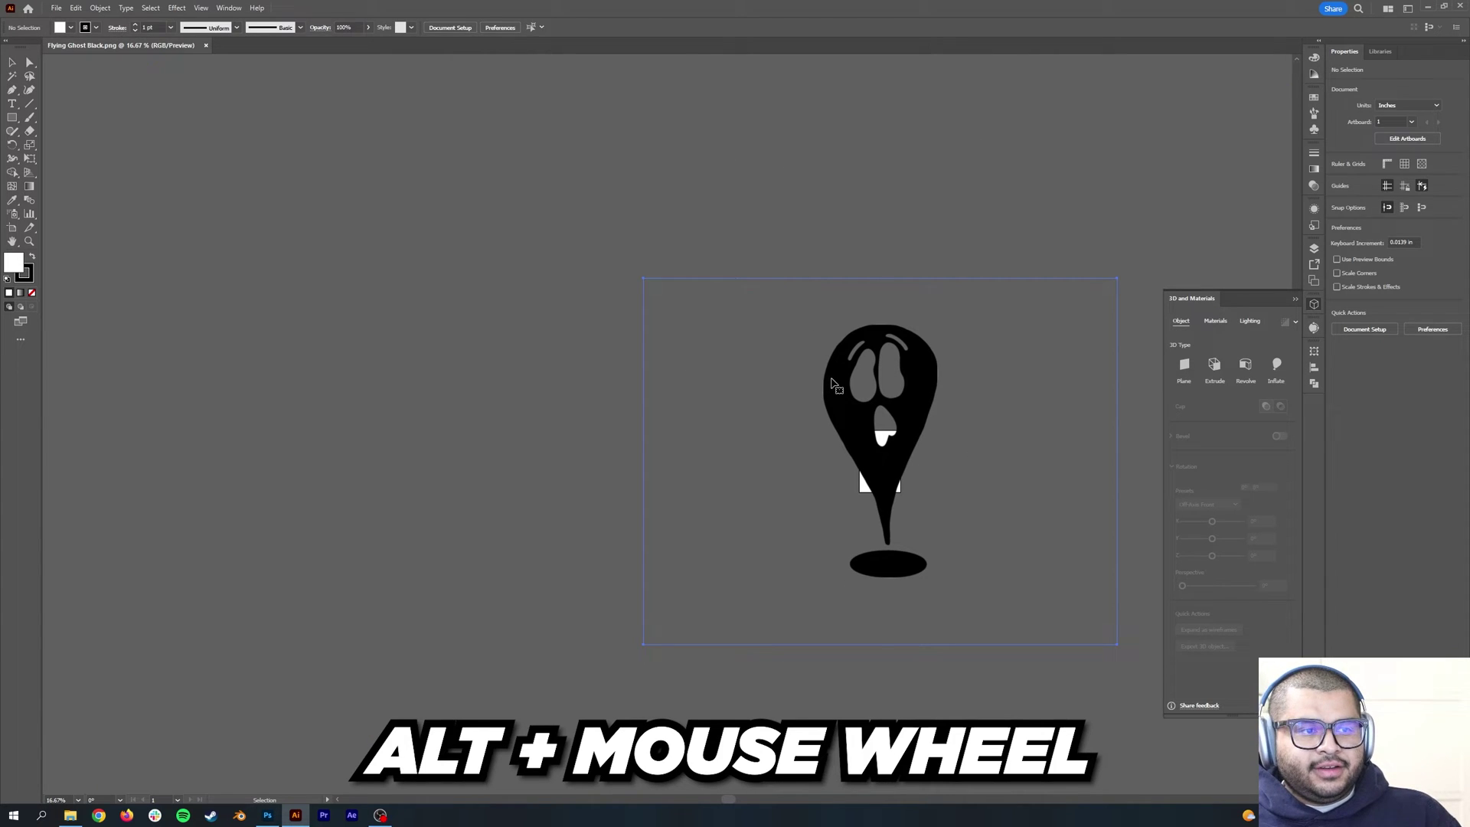
left_click(644, 277)
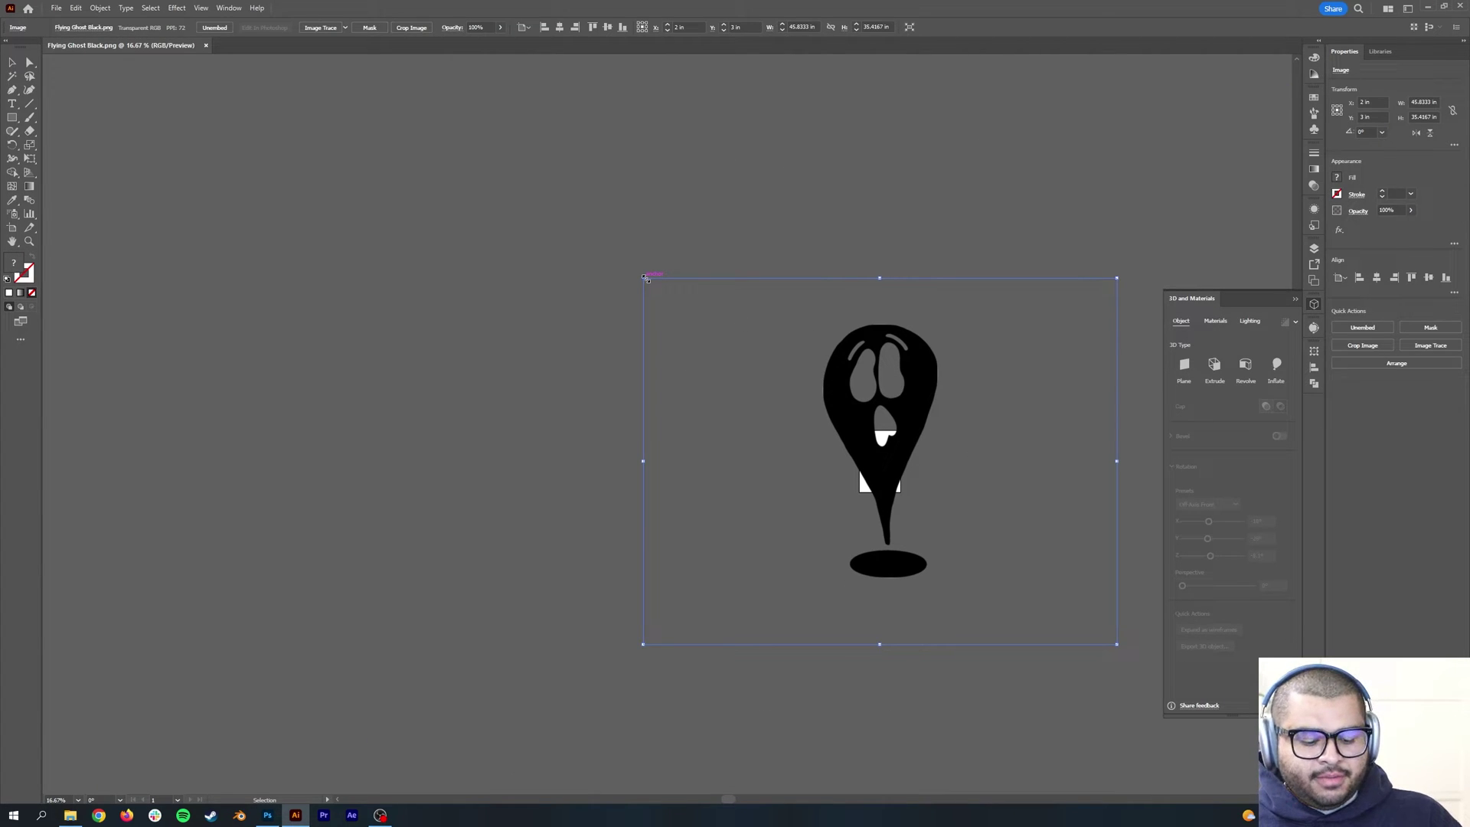
left_click_drag(646, 279, 985, 535, "shift")
left_click_drag(1056, 592, 893, 453)
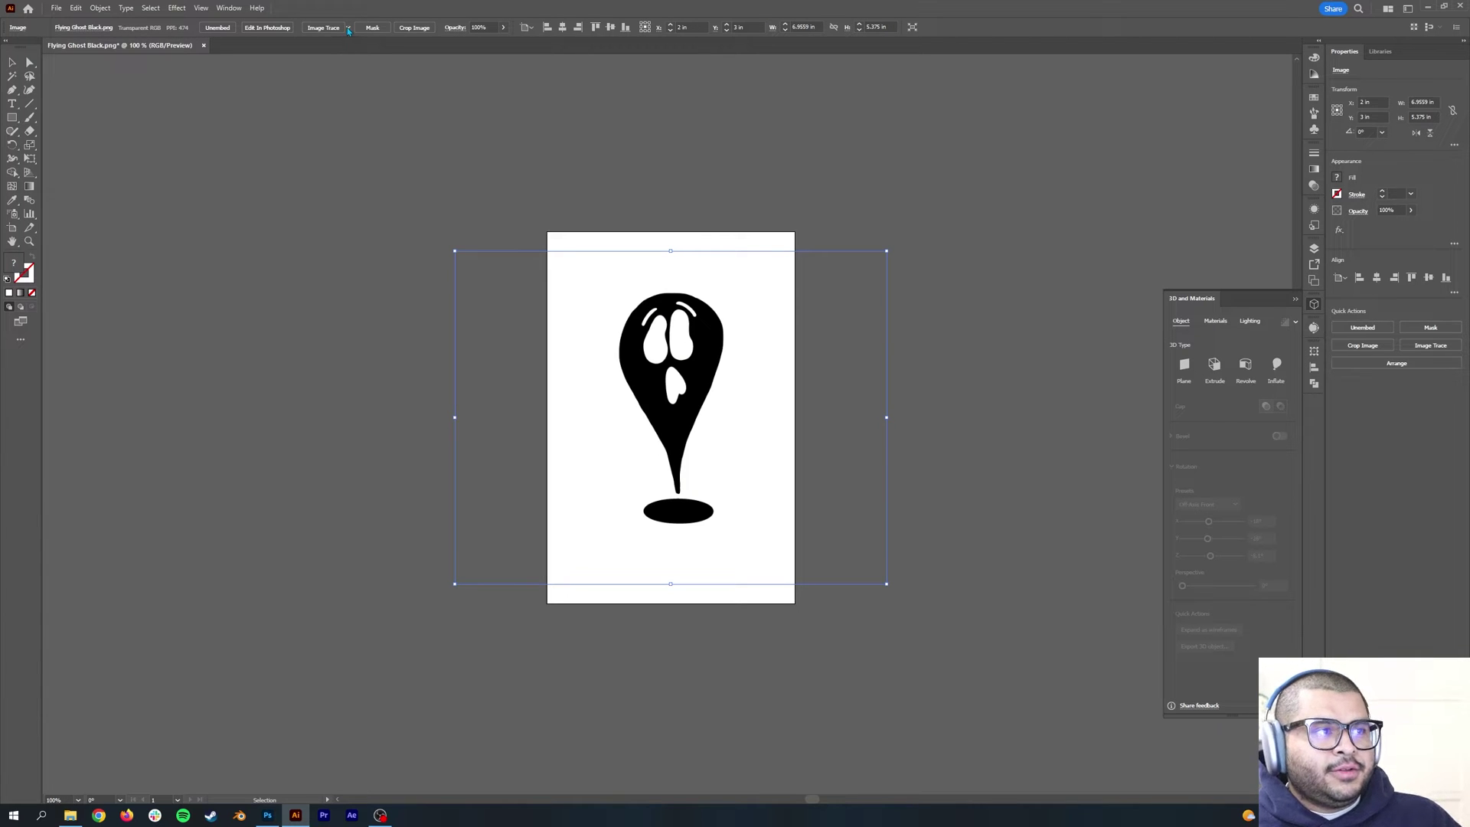
Image Trace the ghost with the Silhouettes preset and expand it into vector paths.
left_click(349, 29)
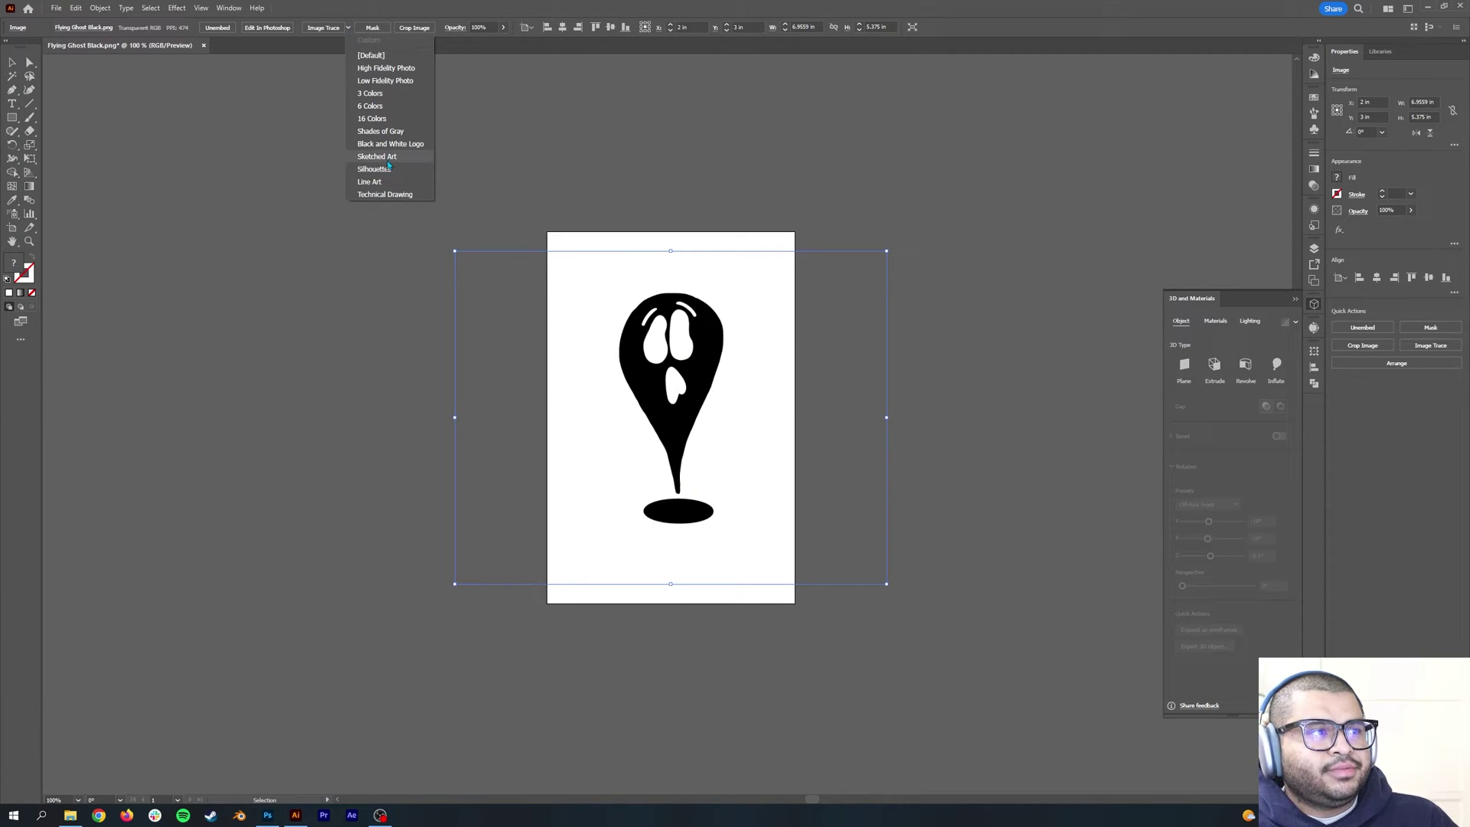
left_click(374, 169)
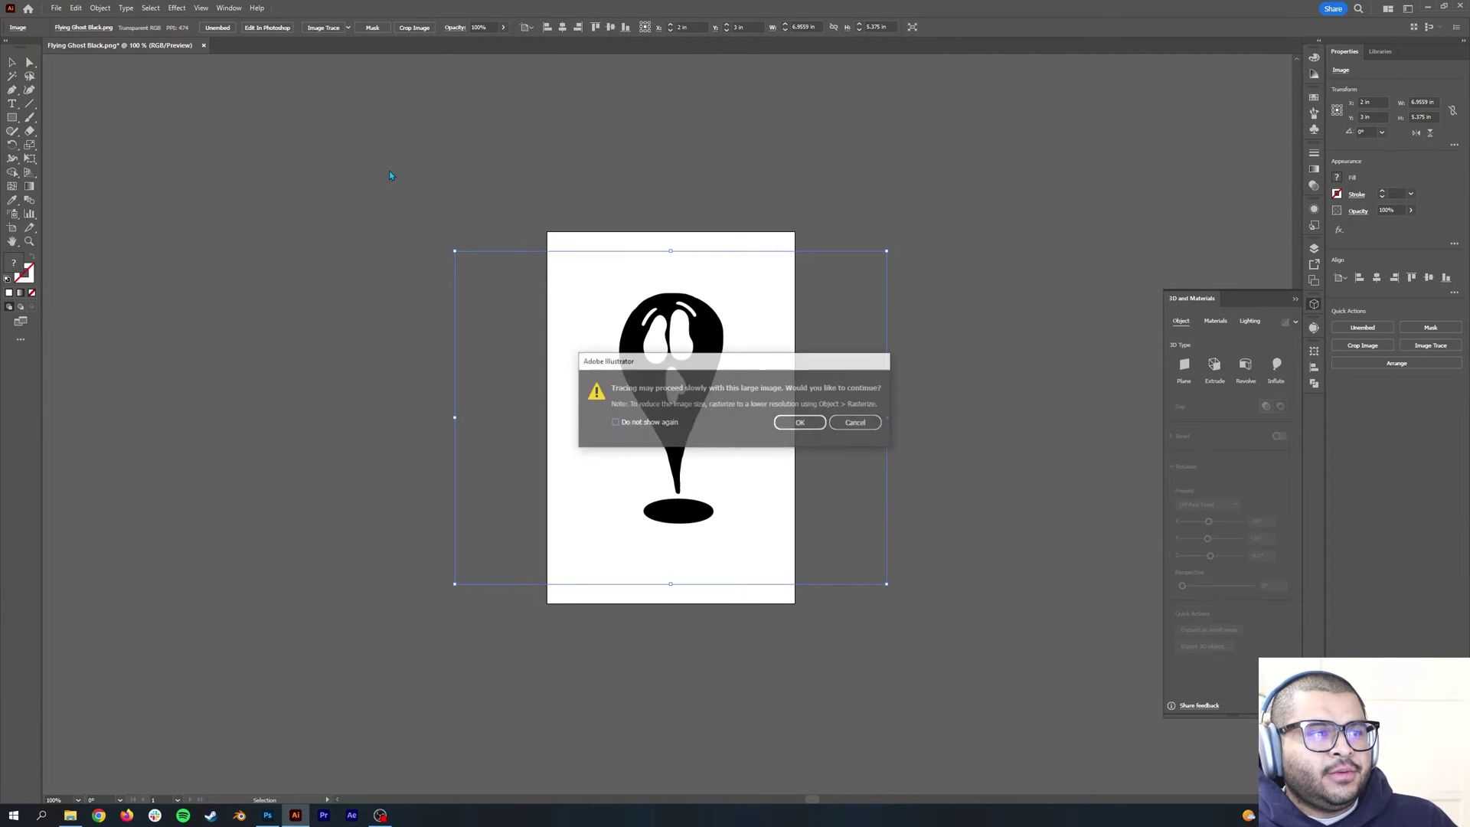
left_click(801, 424)
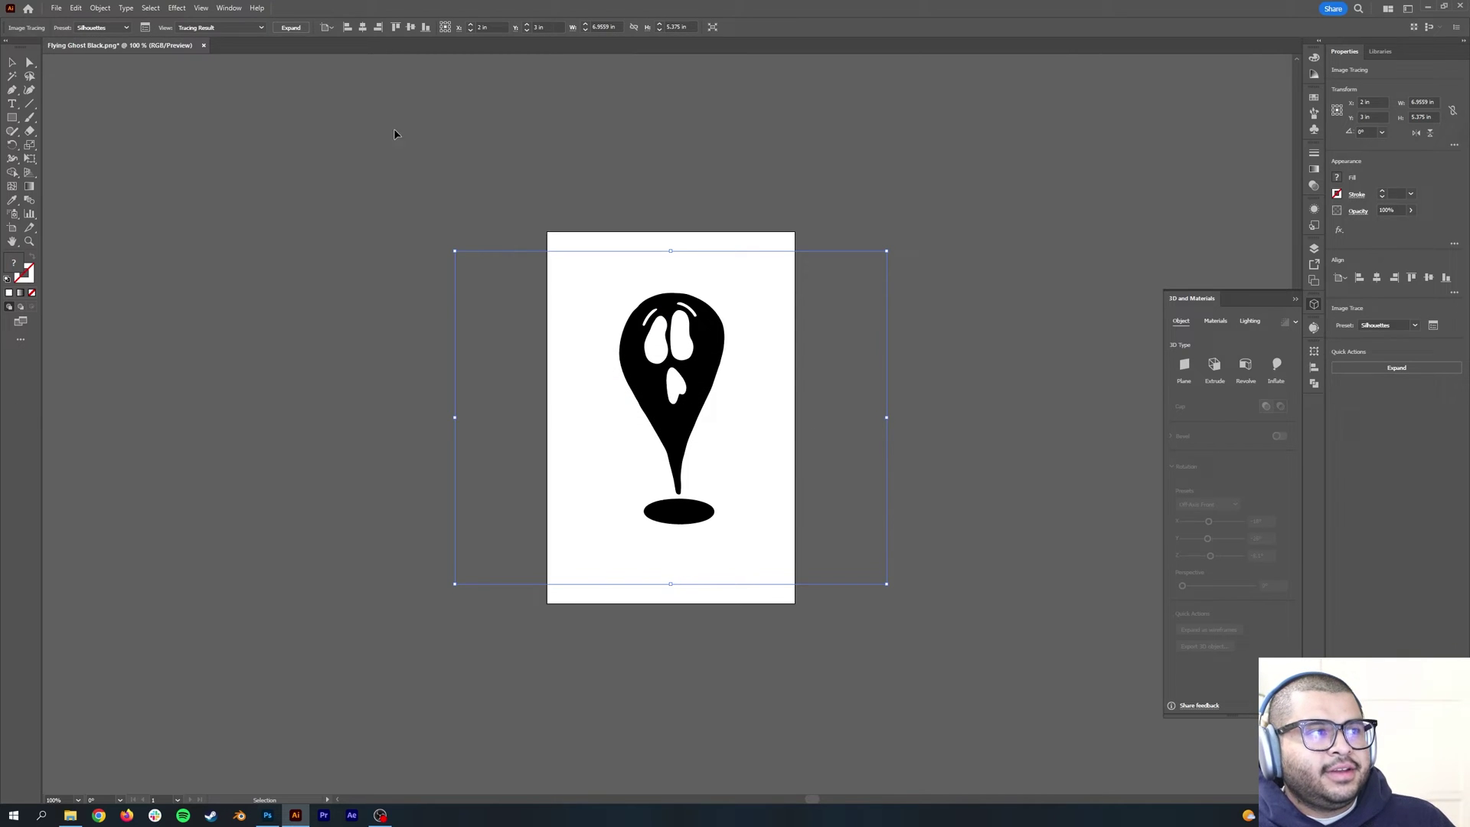
left_click(291, 27)
left_click(875, 379)
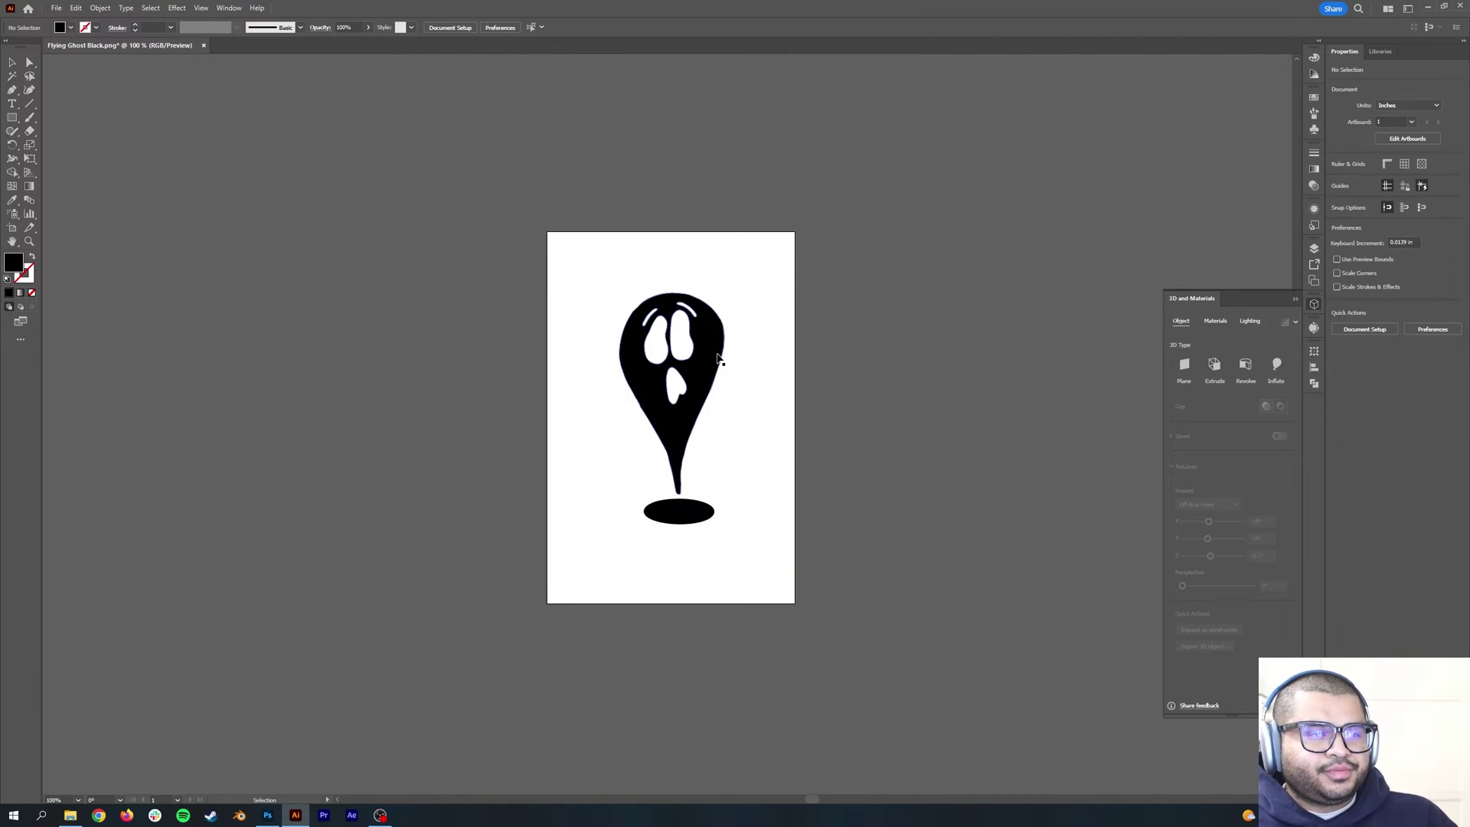
scroll(677, 375, "up", 2, "alt")
scroll(676, 374, "up", 1, "alt")
scroll(684, 394, "down", 1, "alt")
scroll(686, 395, "up", 1, "alt")
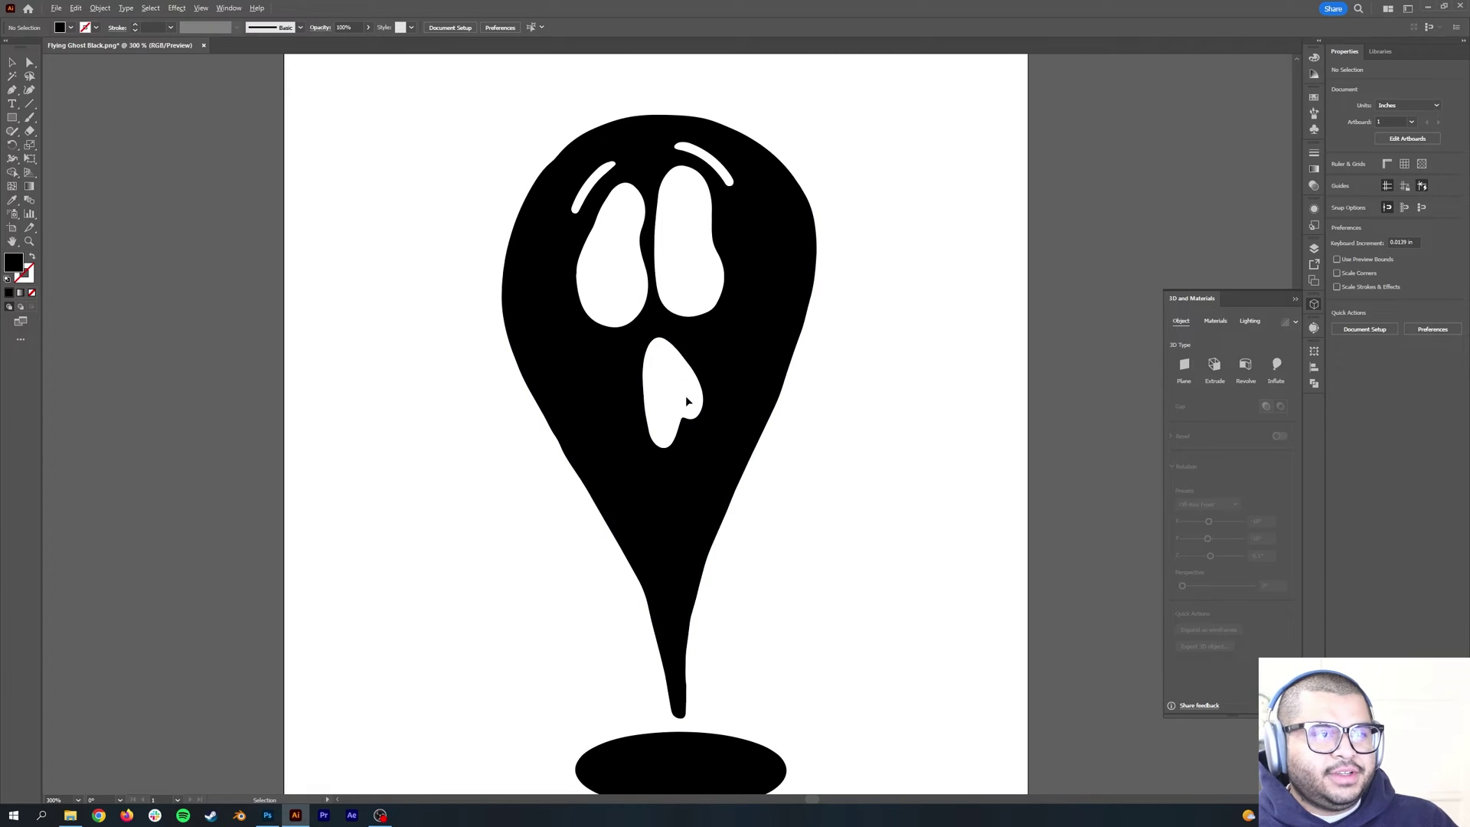
scroll(734, 406, "down", 1, "alt")
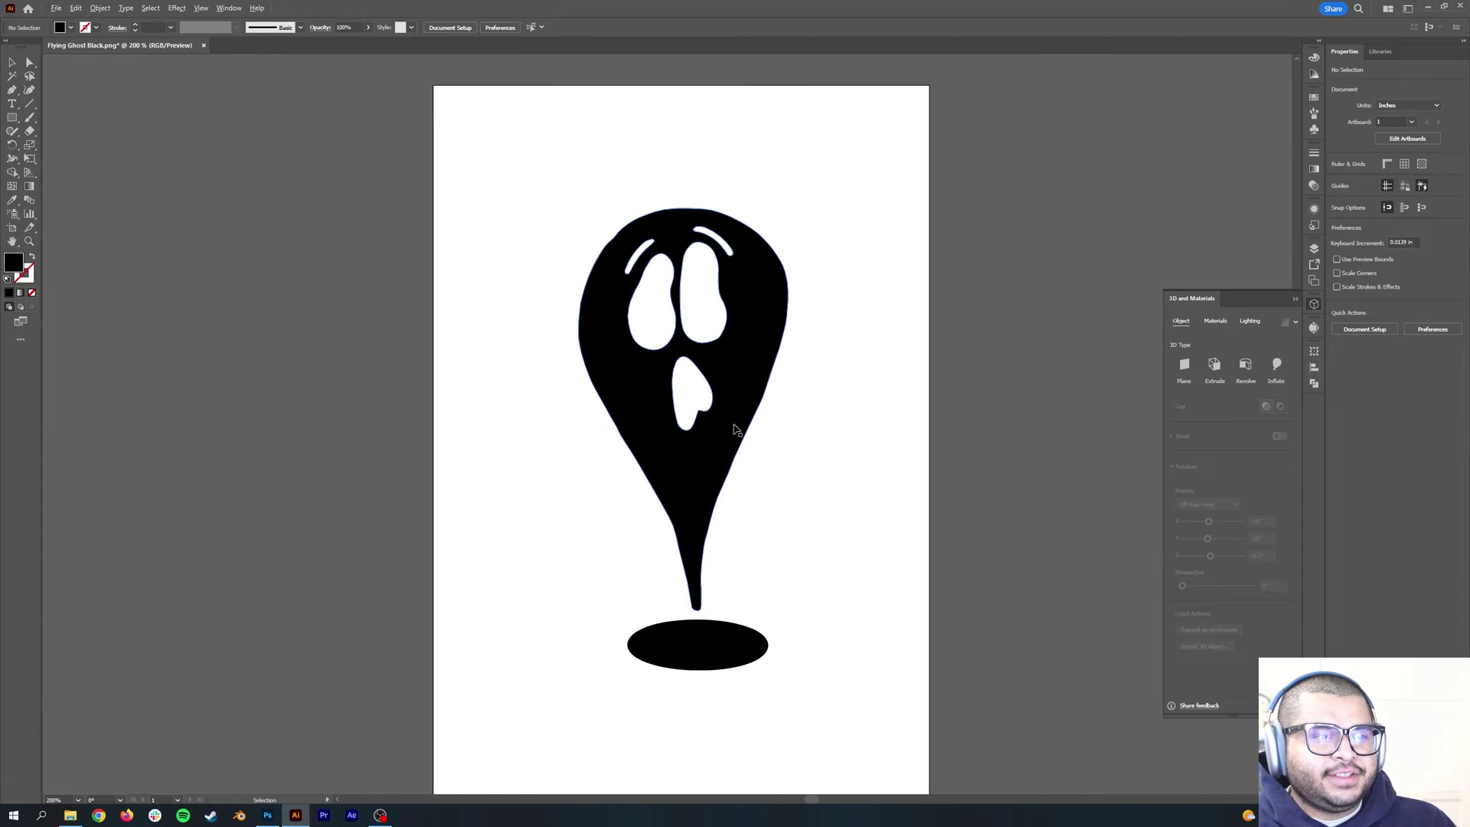
Export the traced ghost as an SVG to the desktop, accepting the SVG options.
left_click(61, 8)
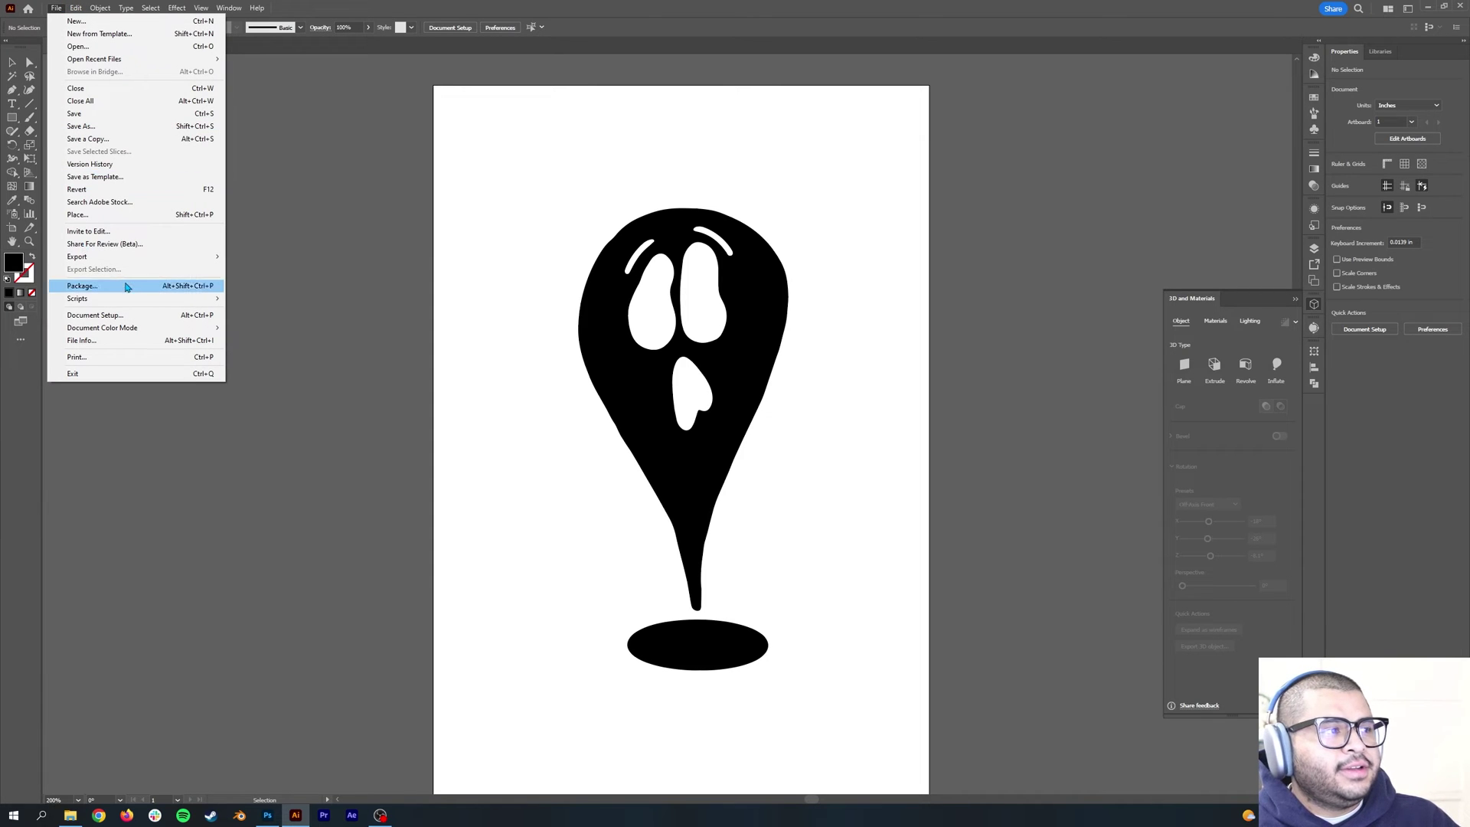
mouse_move(125, 259)
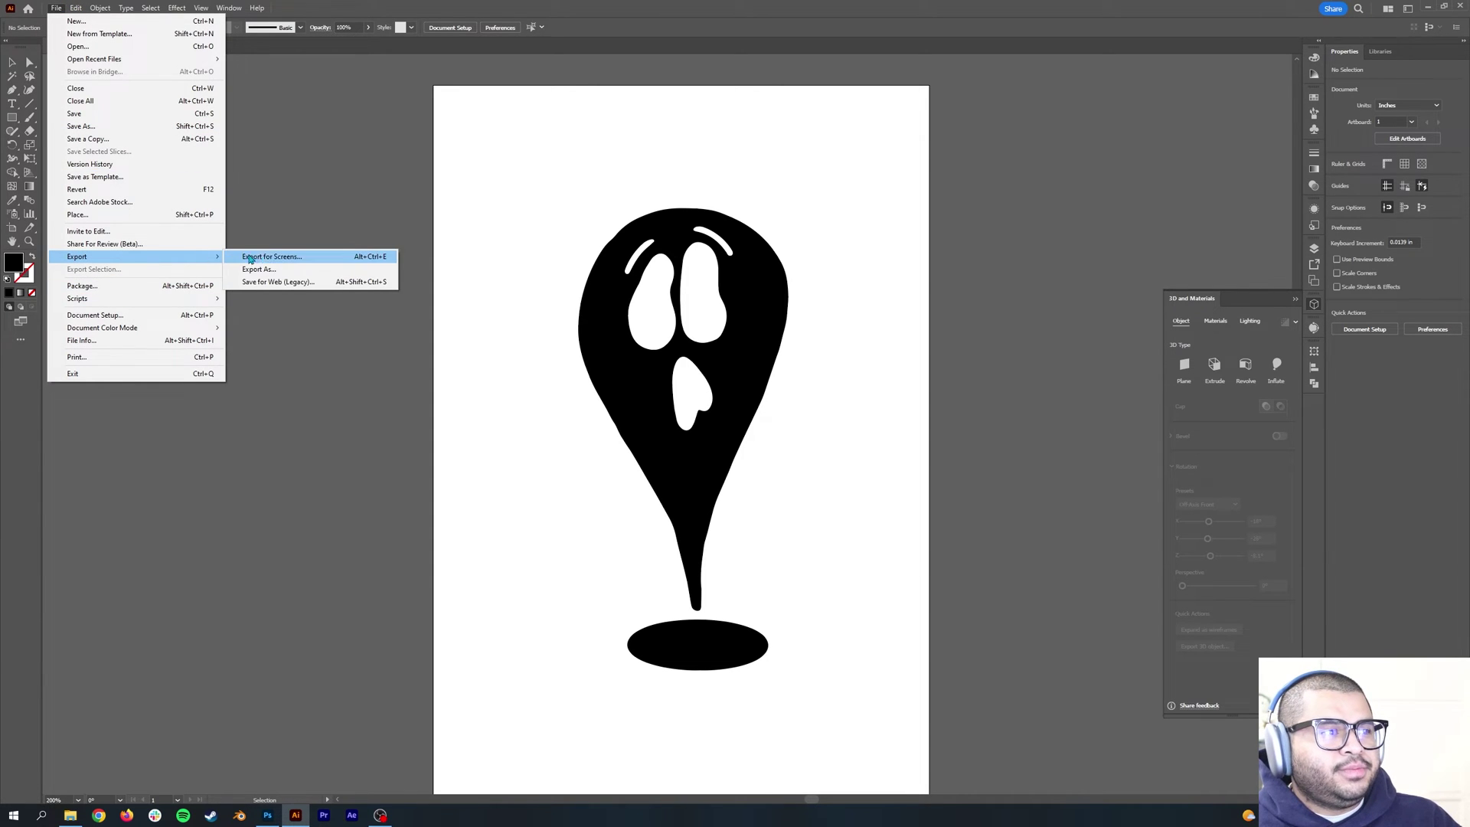
left_click(296, 270)
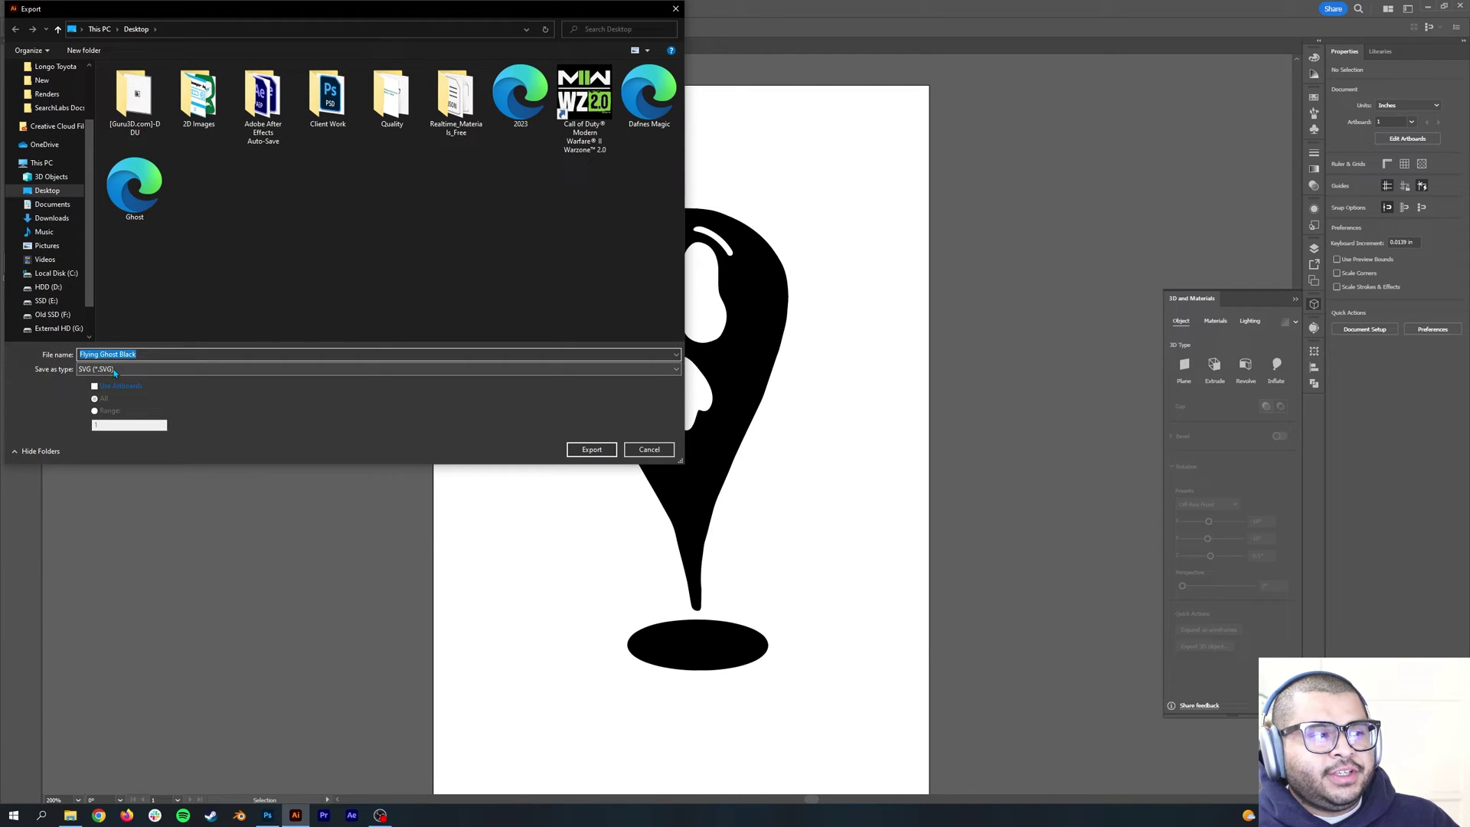
left_click(586, 452)
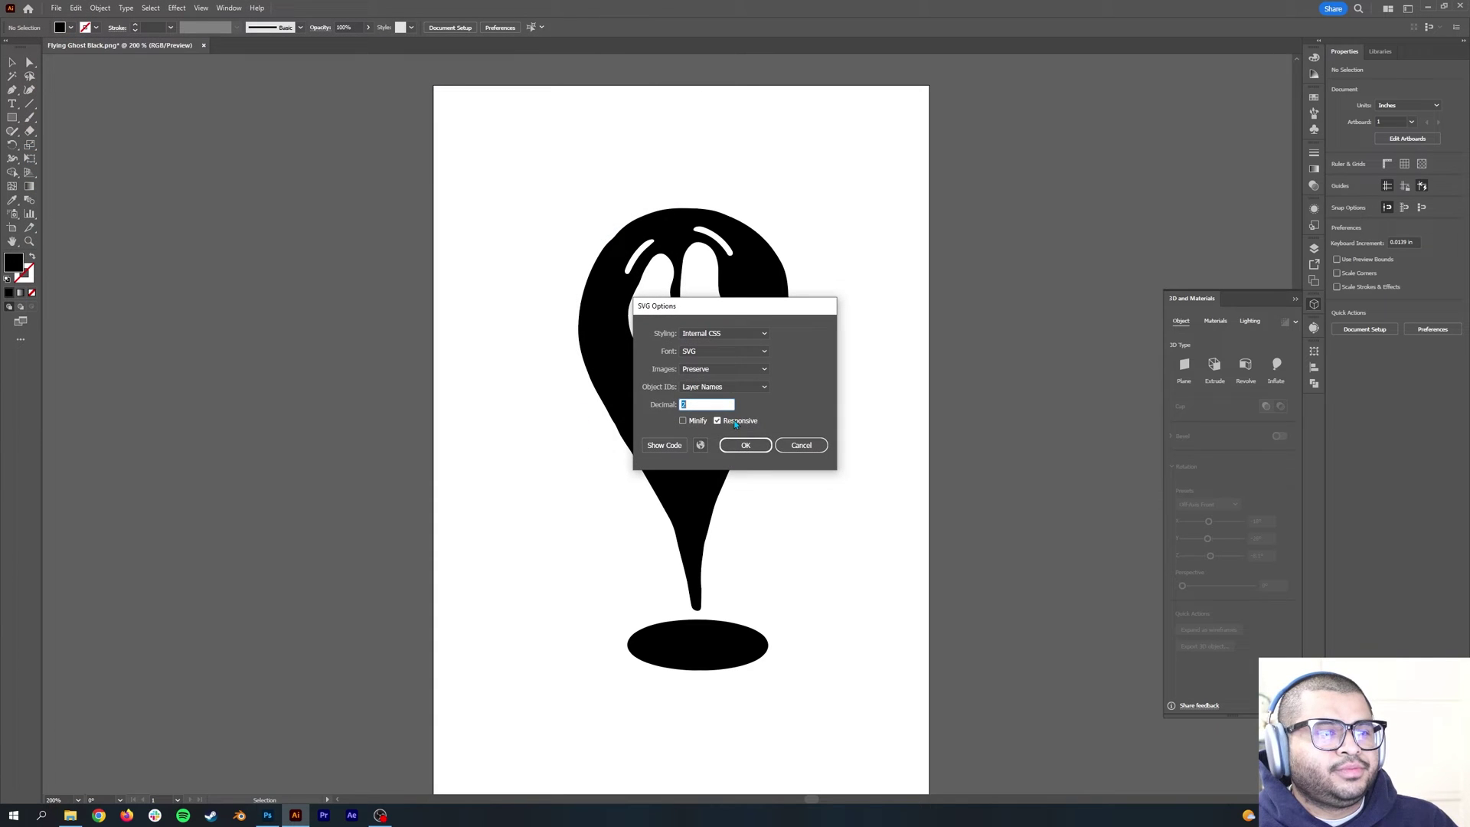
left_click(748, 447)
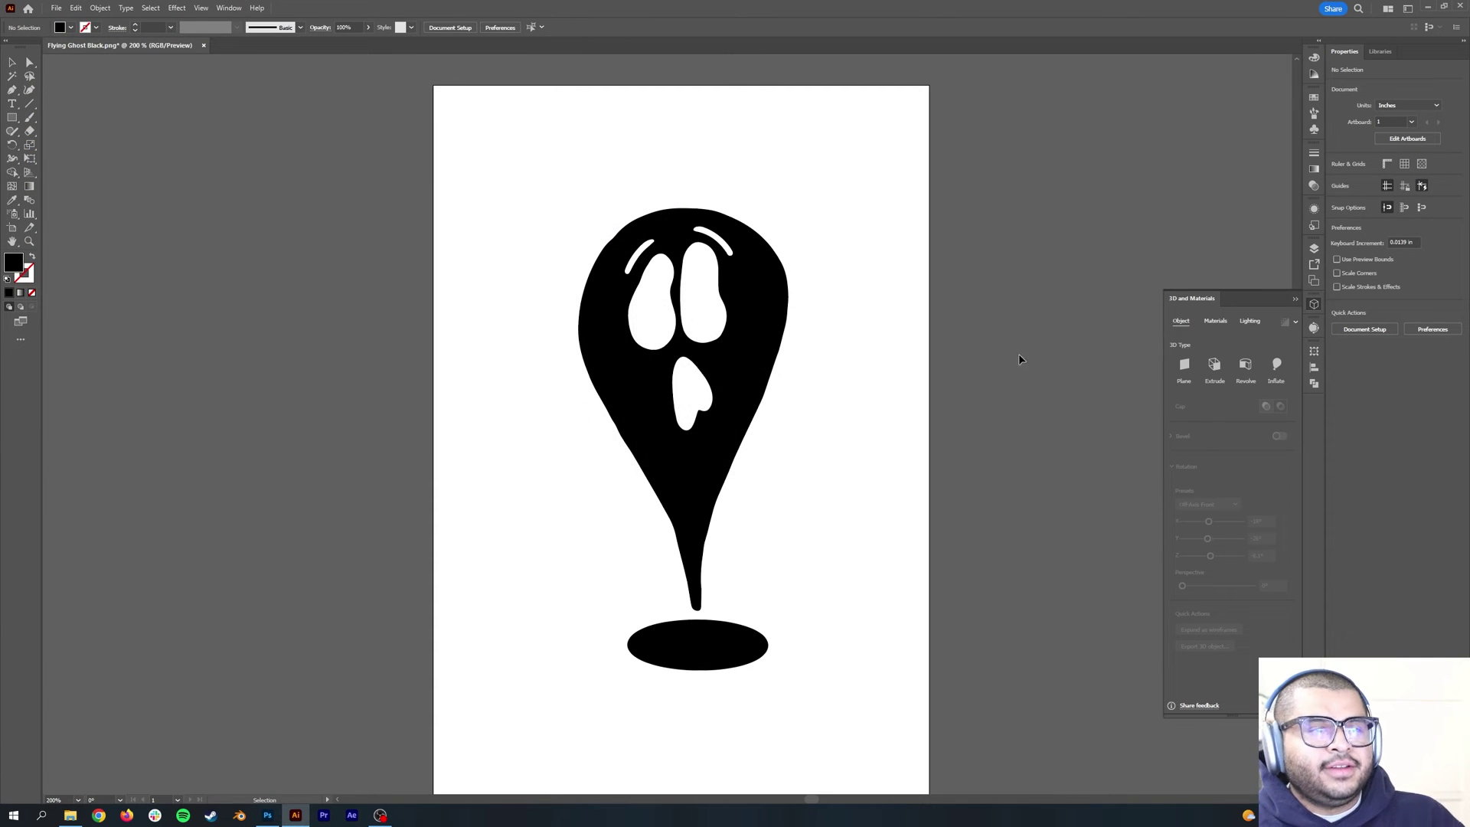
Close the ghost document without saving, then begin quitting Photoshop.
left_click(1460, 7)
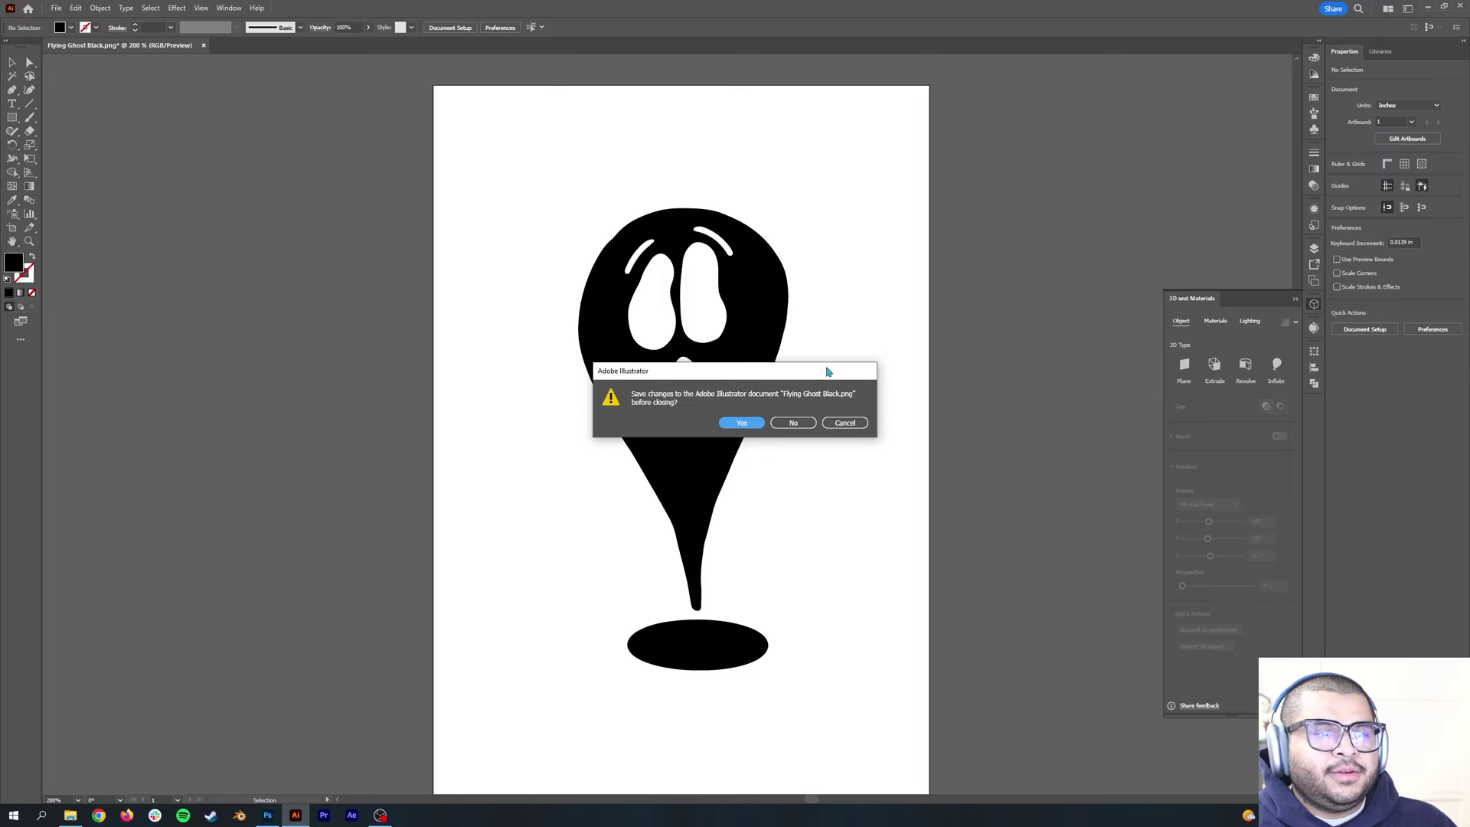
left_click(793, 423)
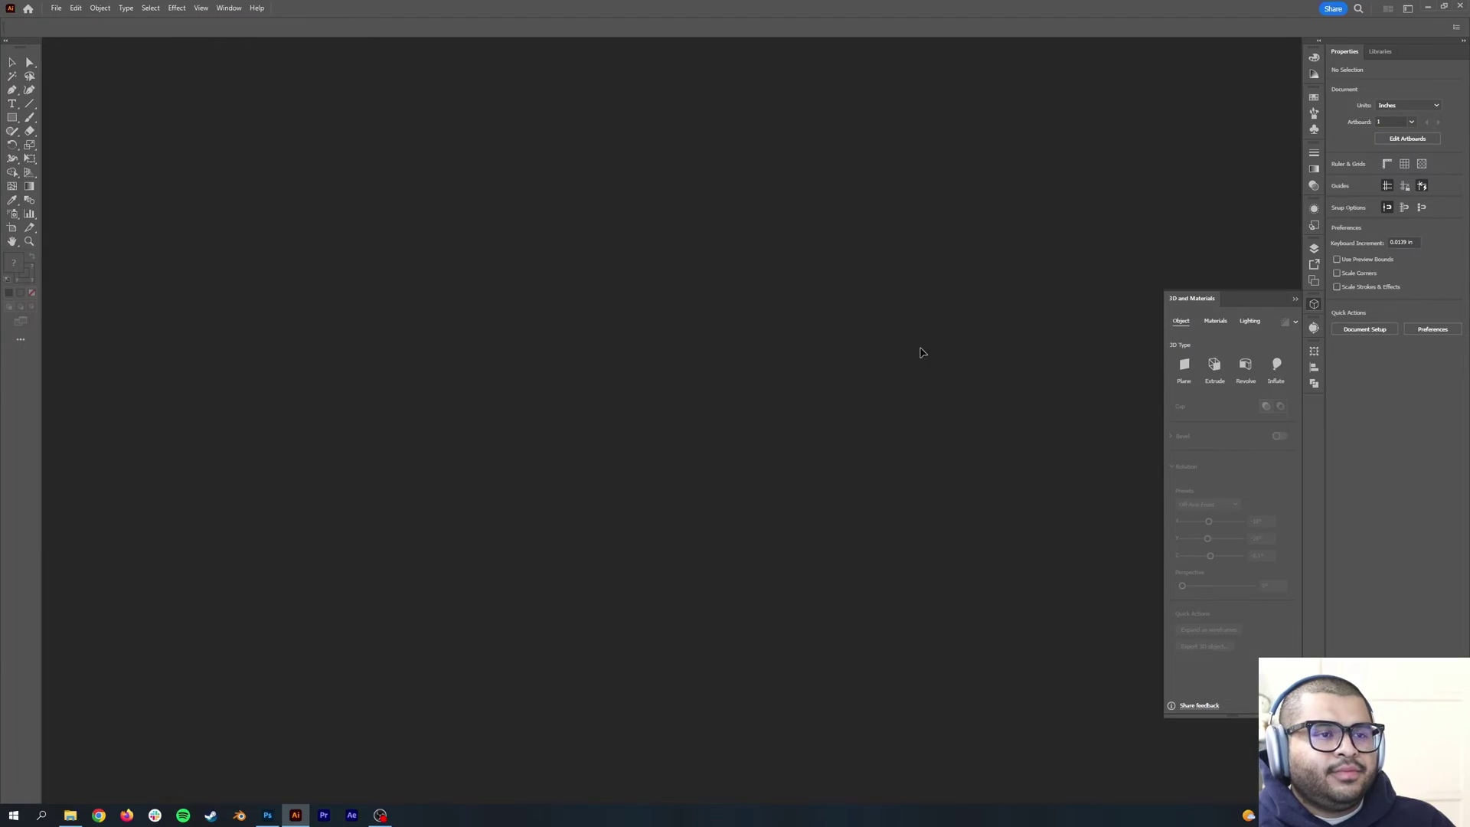
key("alt+Tab")
left_click(1459, 7)
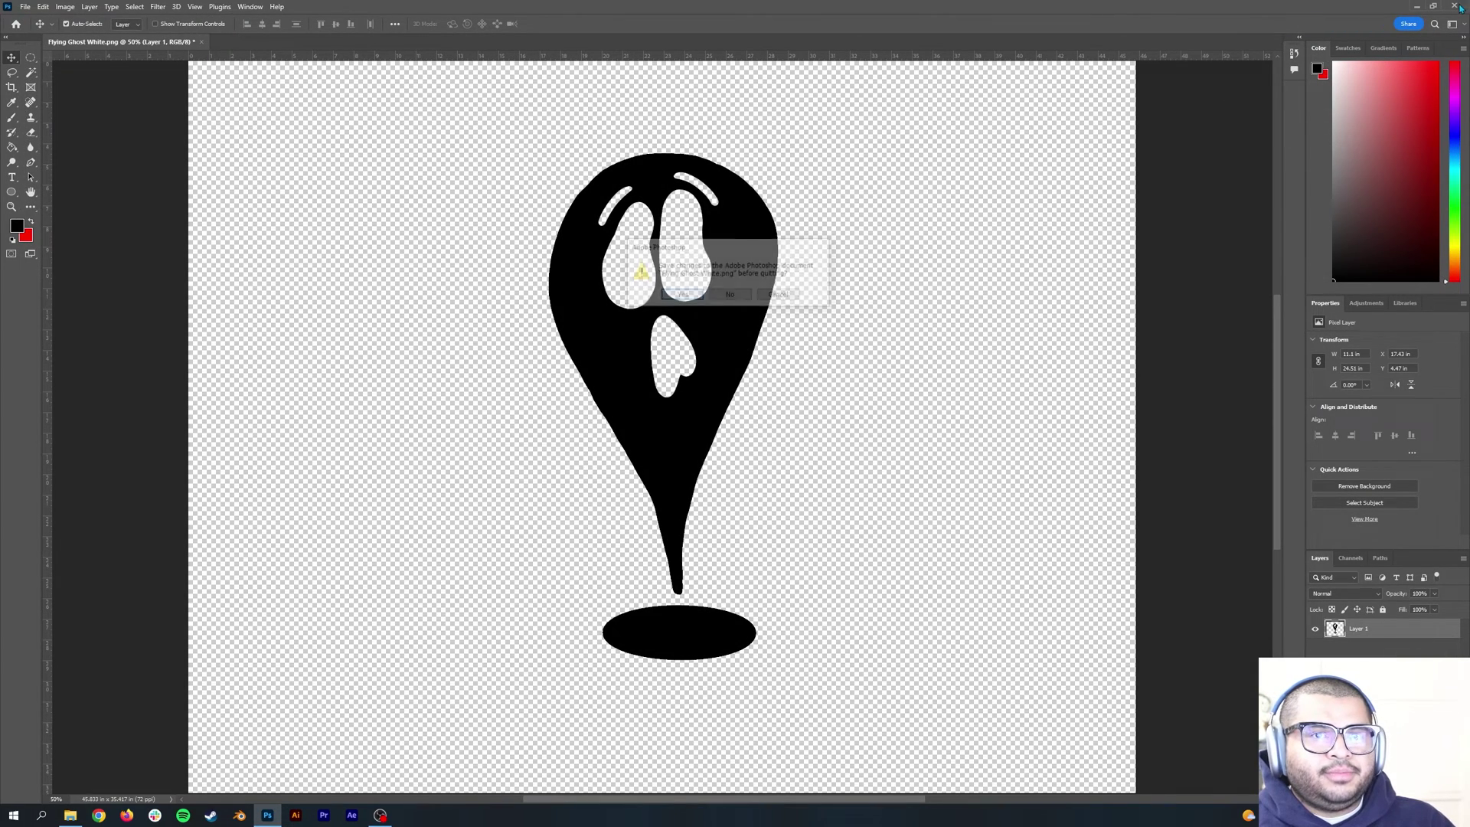
Quit Photoshop without saving, then delete Blender's default cube, camera and light.
left_click(737, 298)
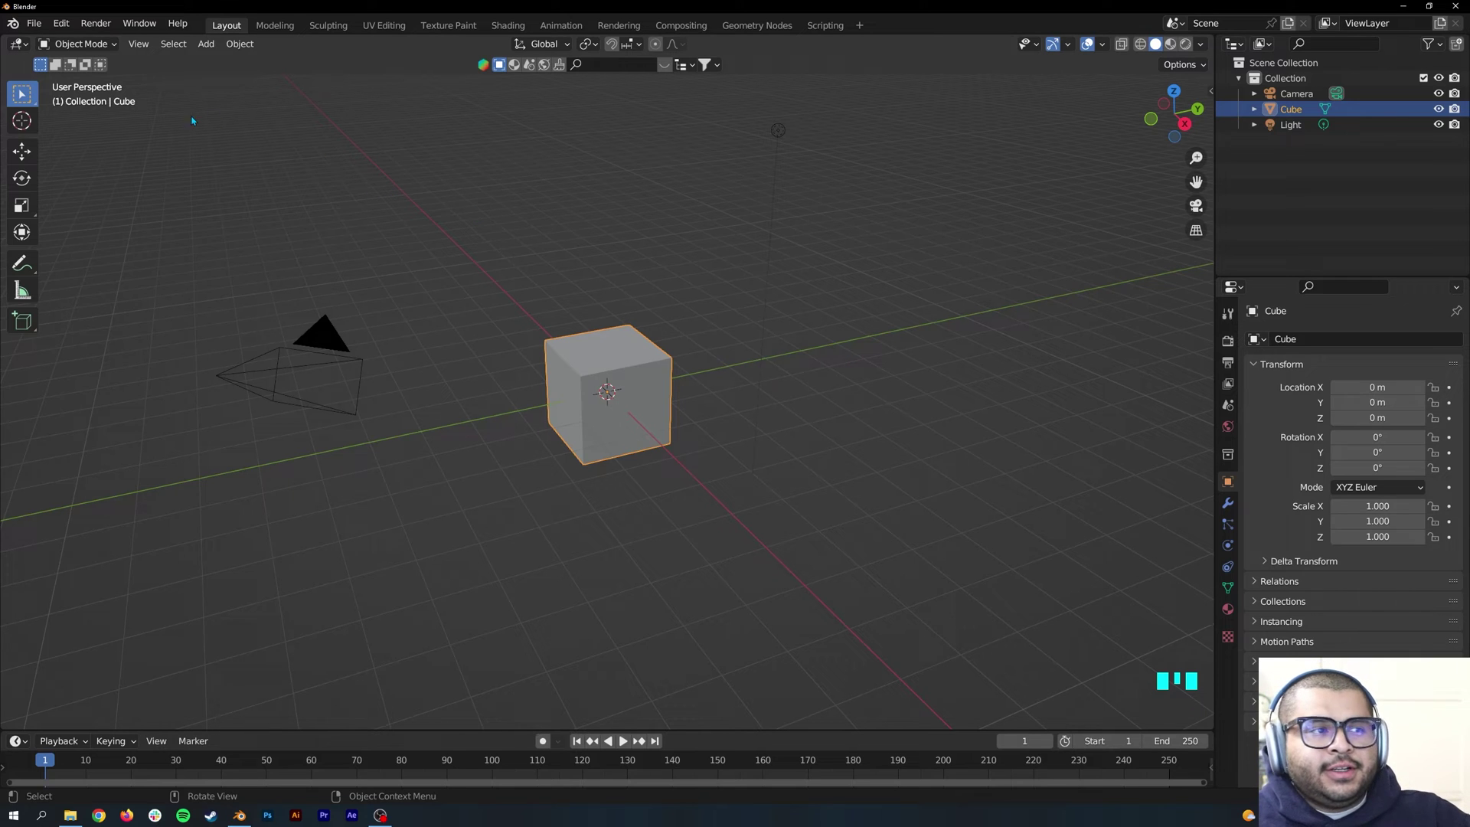
left_click_drag(164, 105, 997, 526)
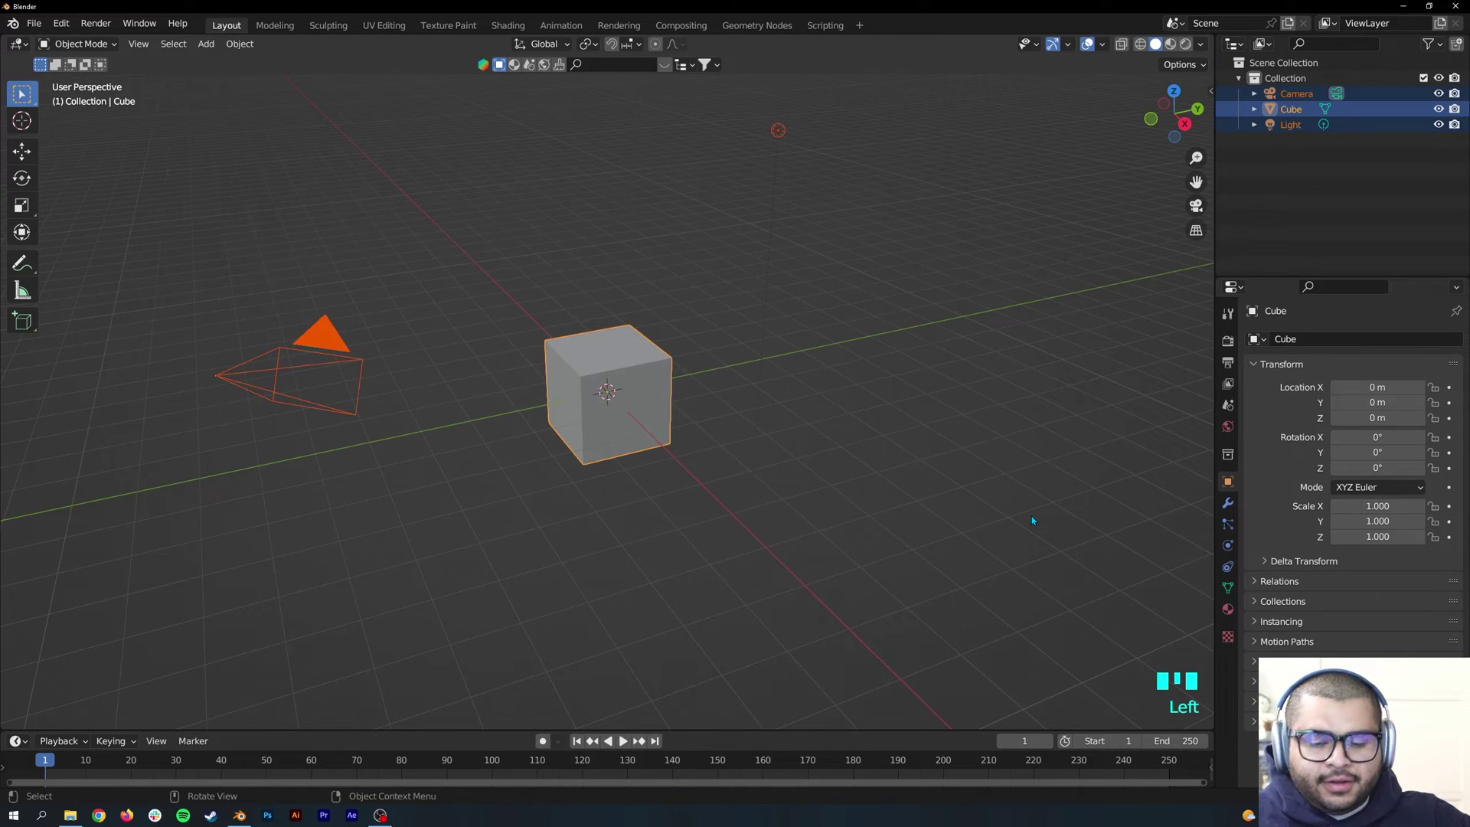
key("Delete")
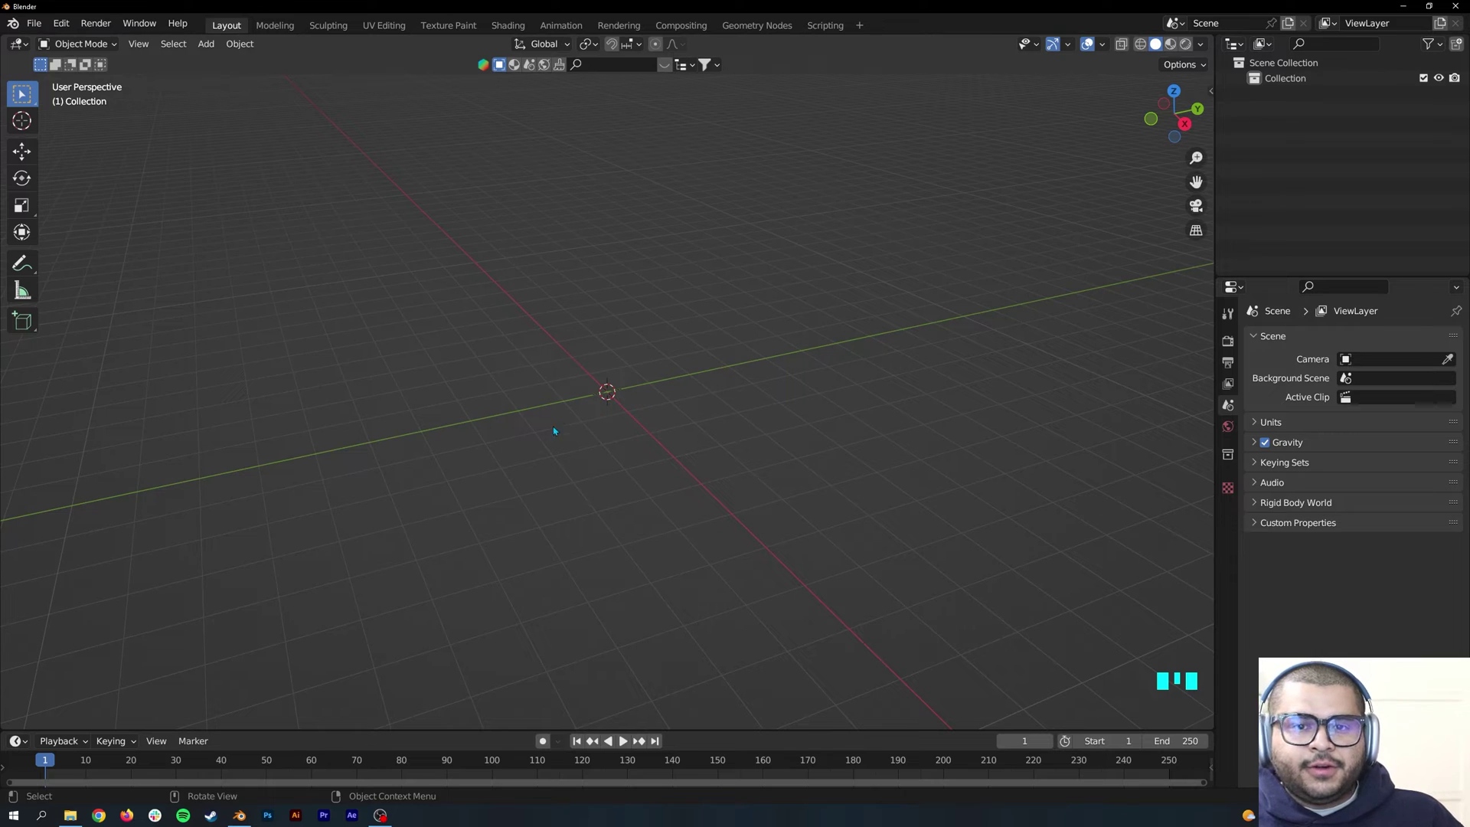
Import Flying Ghost Black.svg from the Desktop as a Scalable Vector Graphics file.
left_click(34, 23)
mouse_move(117, 246)
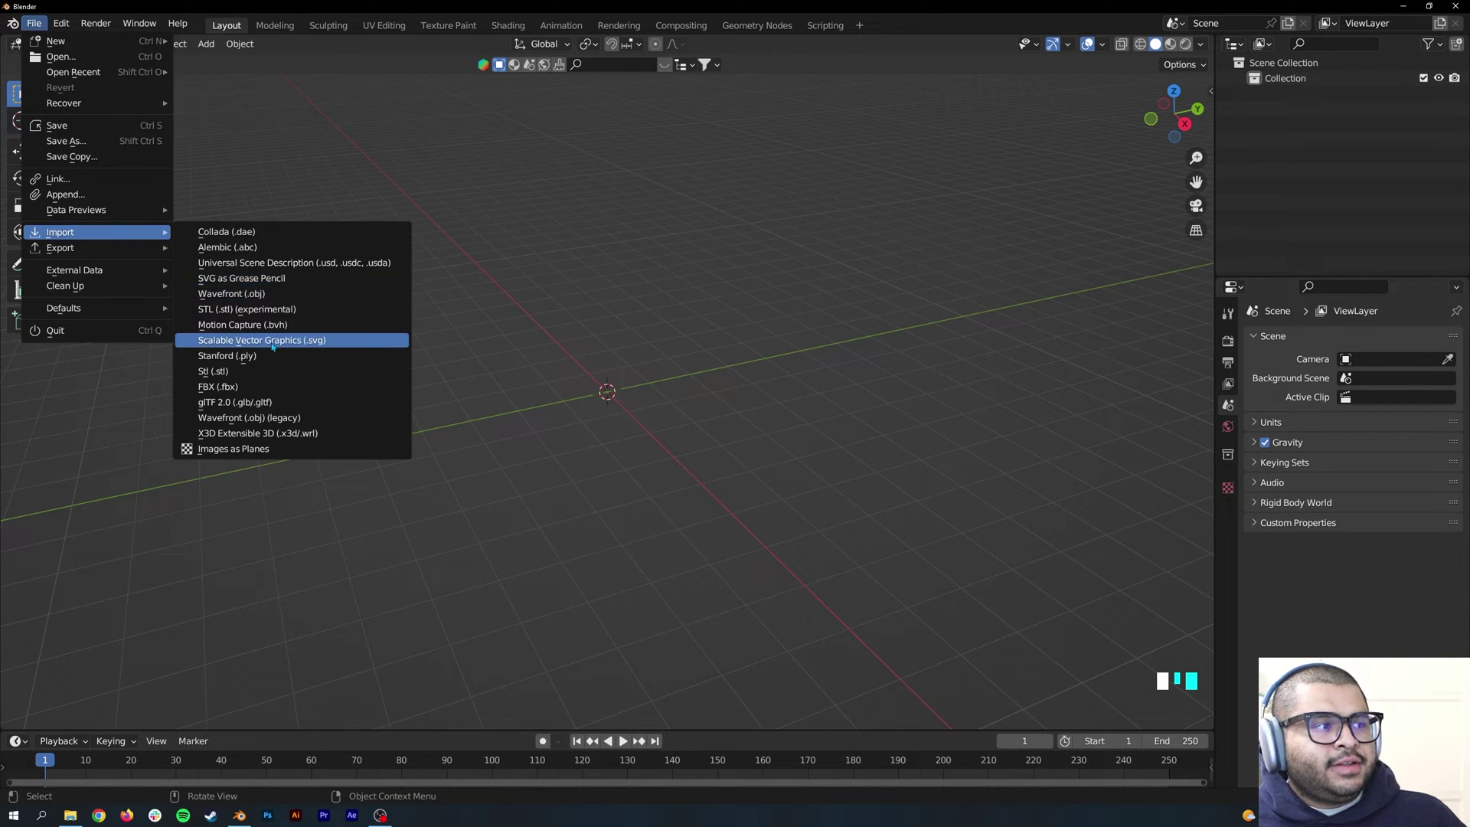
left_click(314, 344)
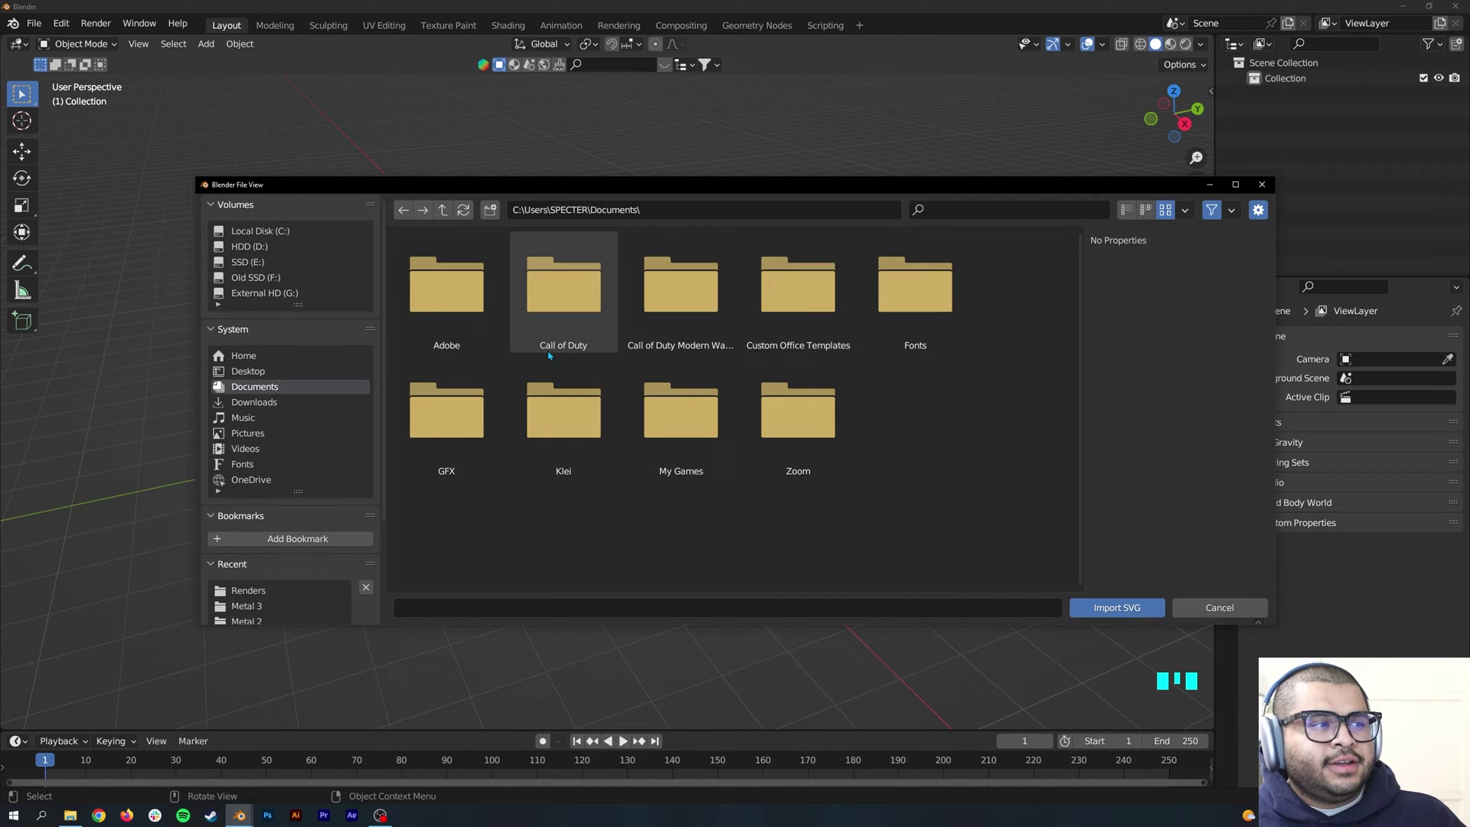
left_click(264, 374)
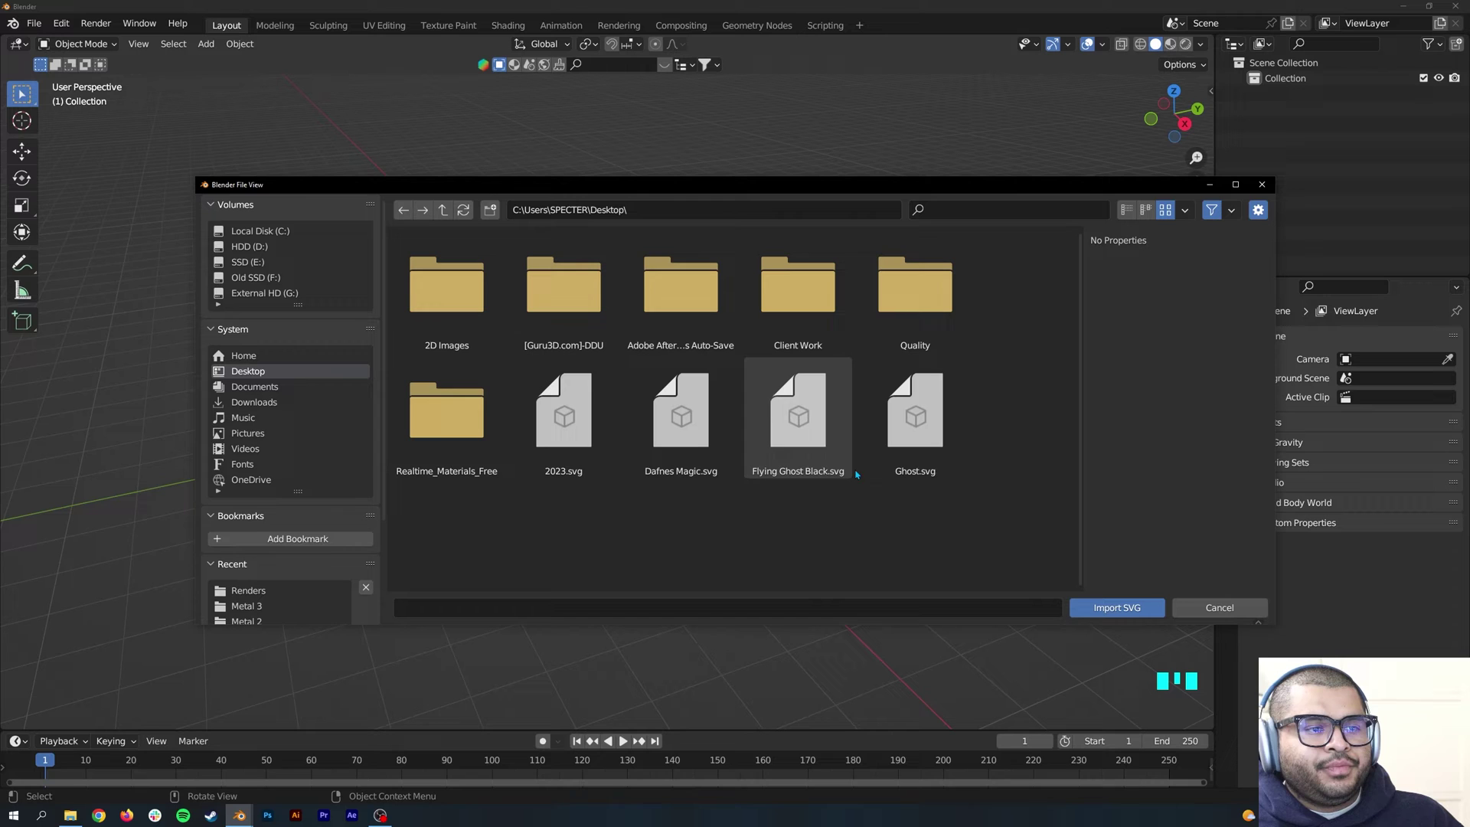
left_click(797, 413)
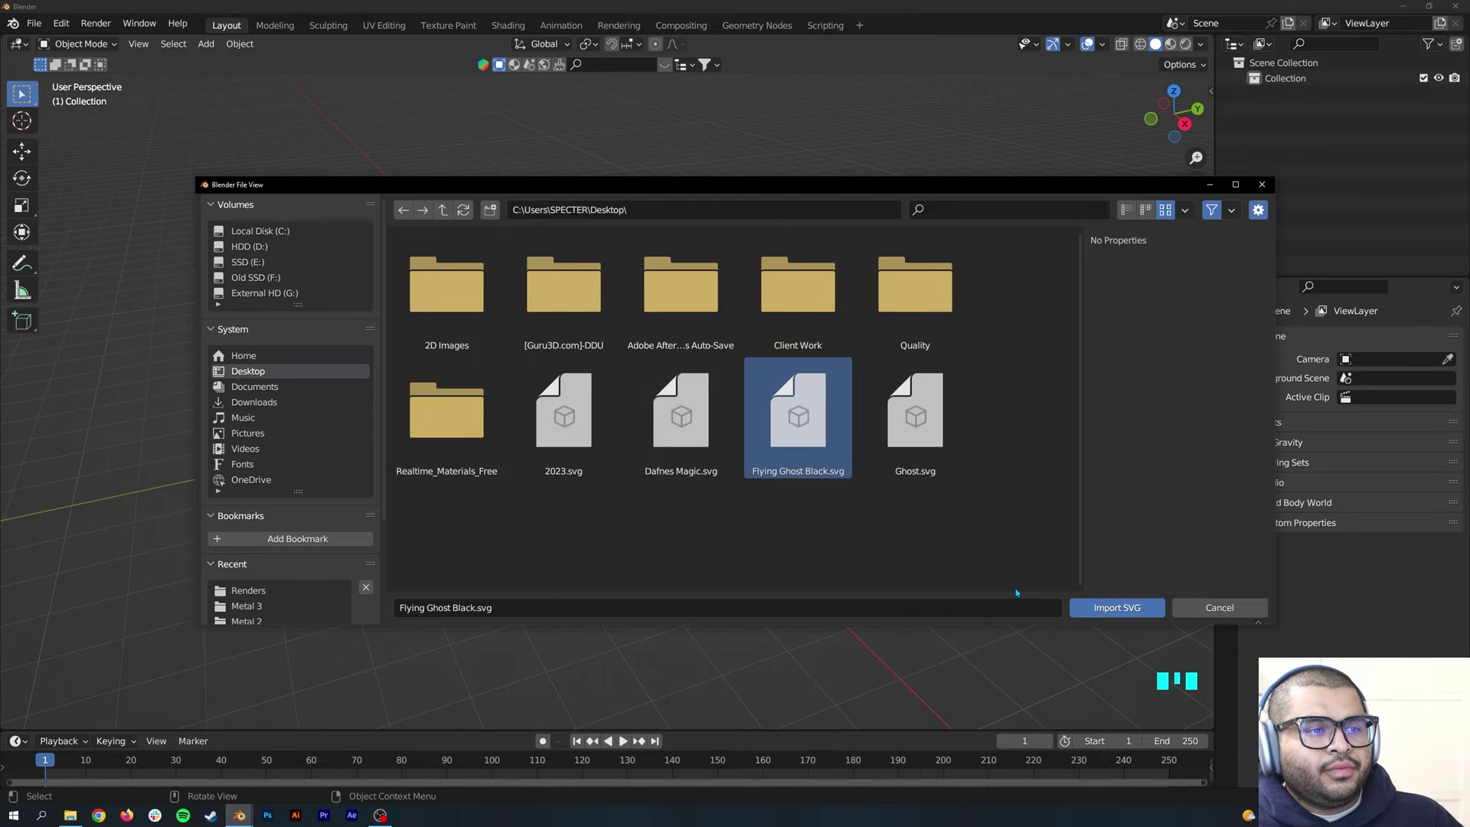
left_click(1098, 609)
scroll(604, 420, "up", 1, "alt")
scroll(604, 414, "up", 18)
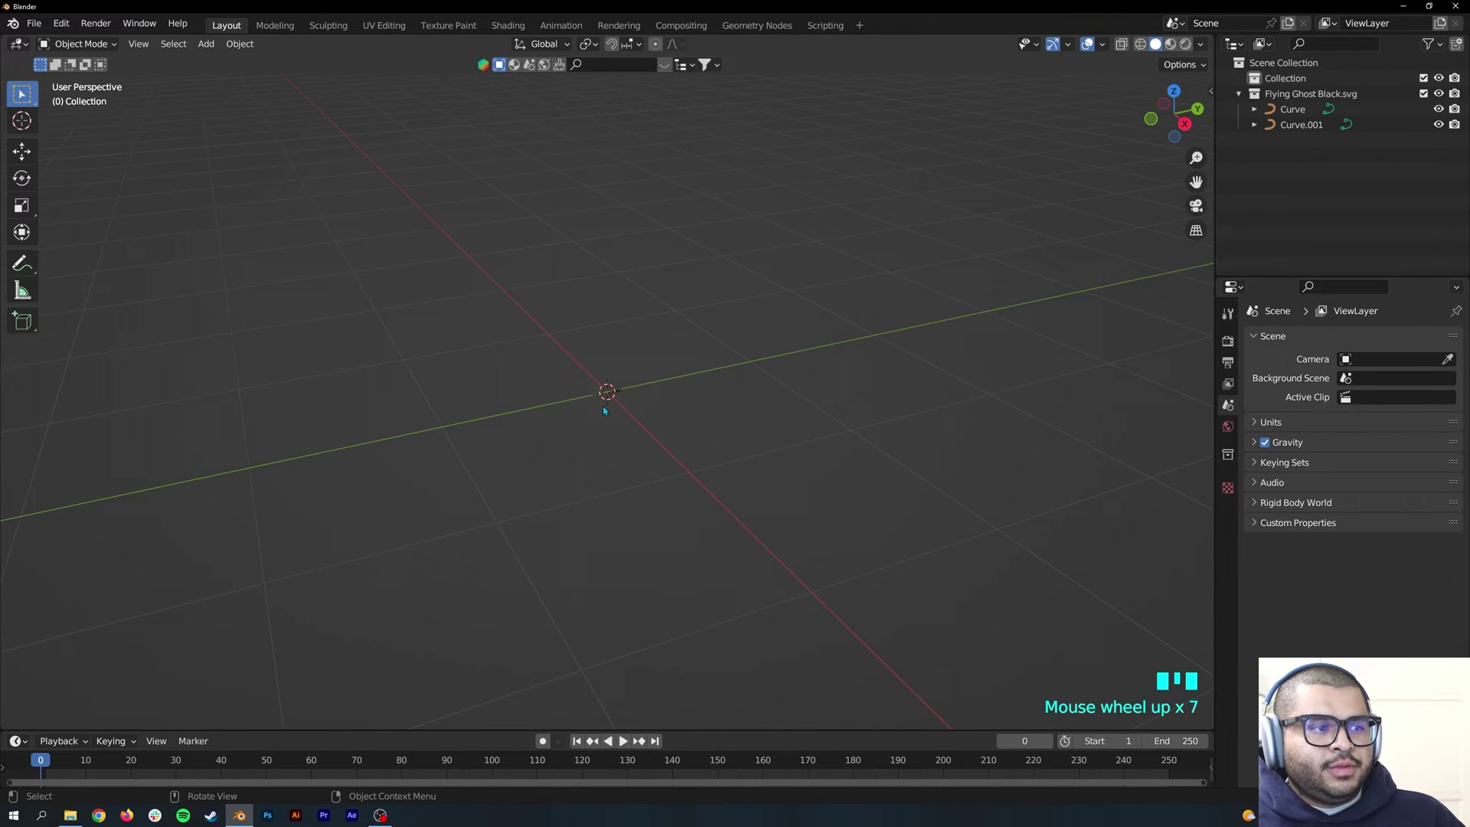
Box-select the two ghost curves and try joining them with Ctrl+J, twice.
scroll(634, 416, "up", 2)
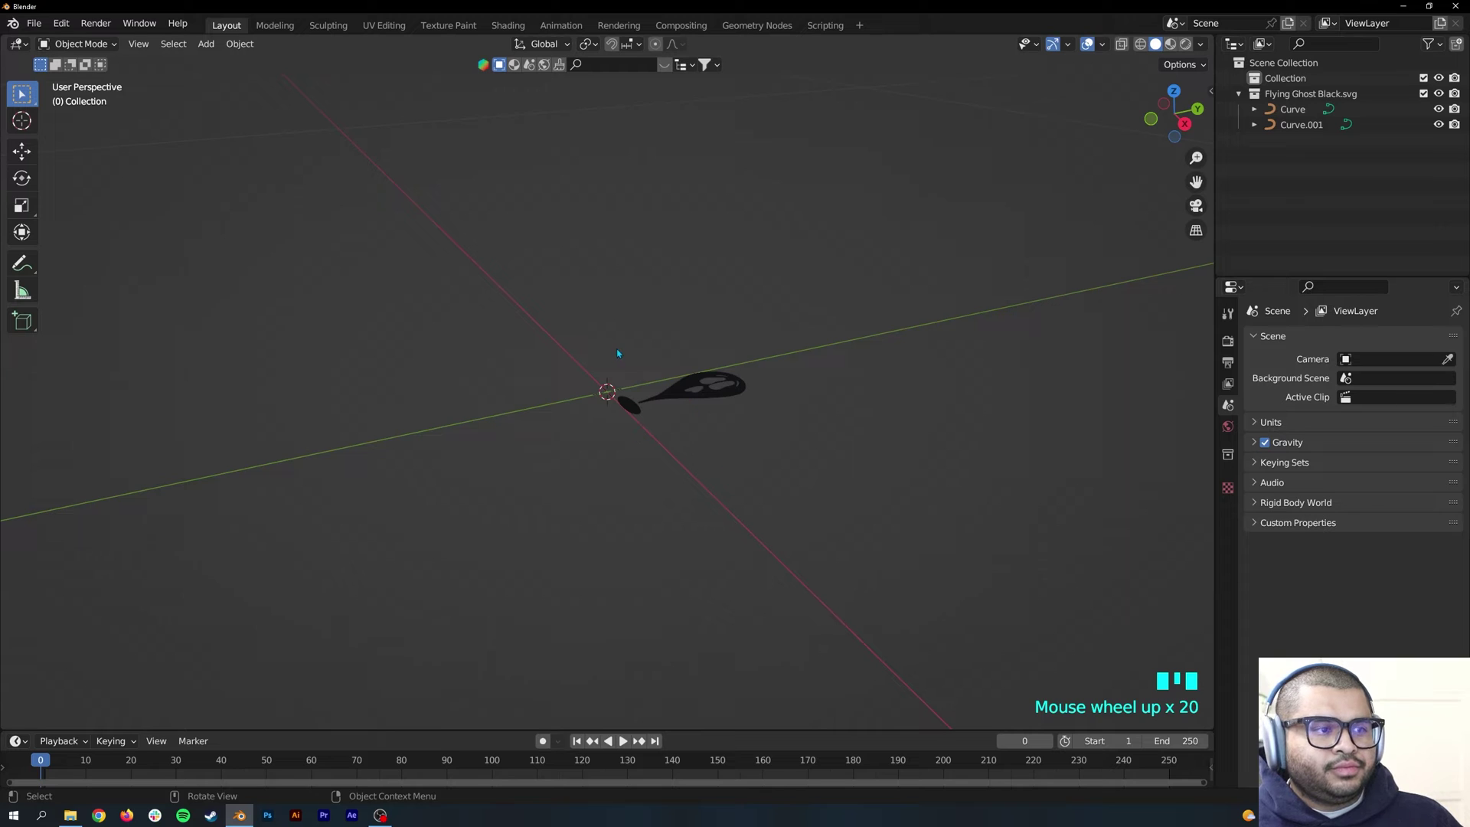
left_click_drag(619, 354, 860, 543)
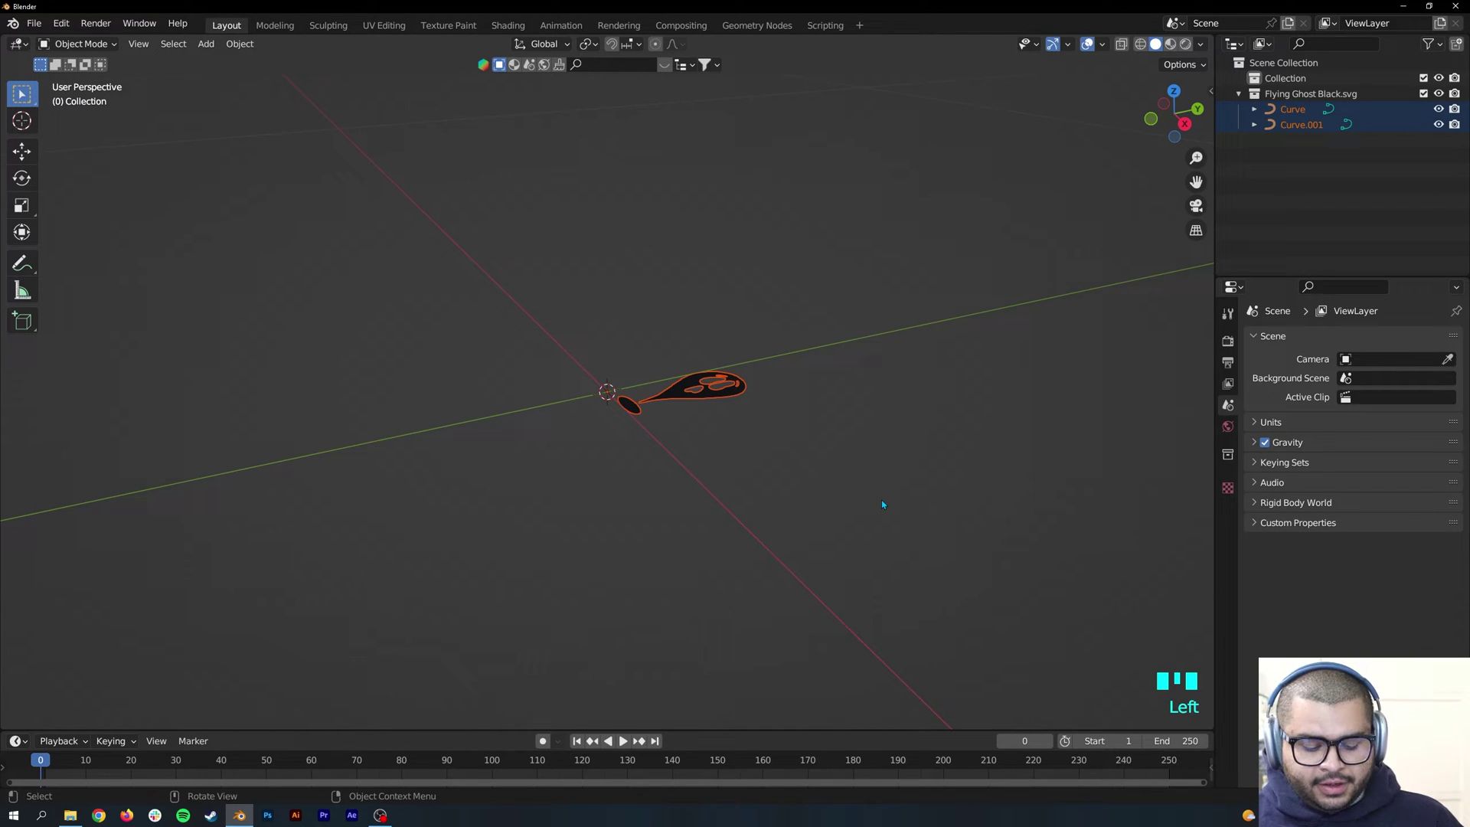
key("ctrl+j")
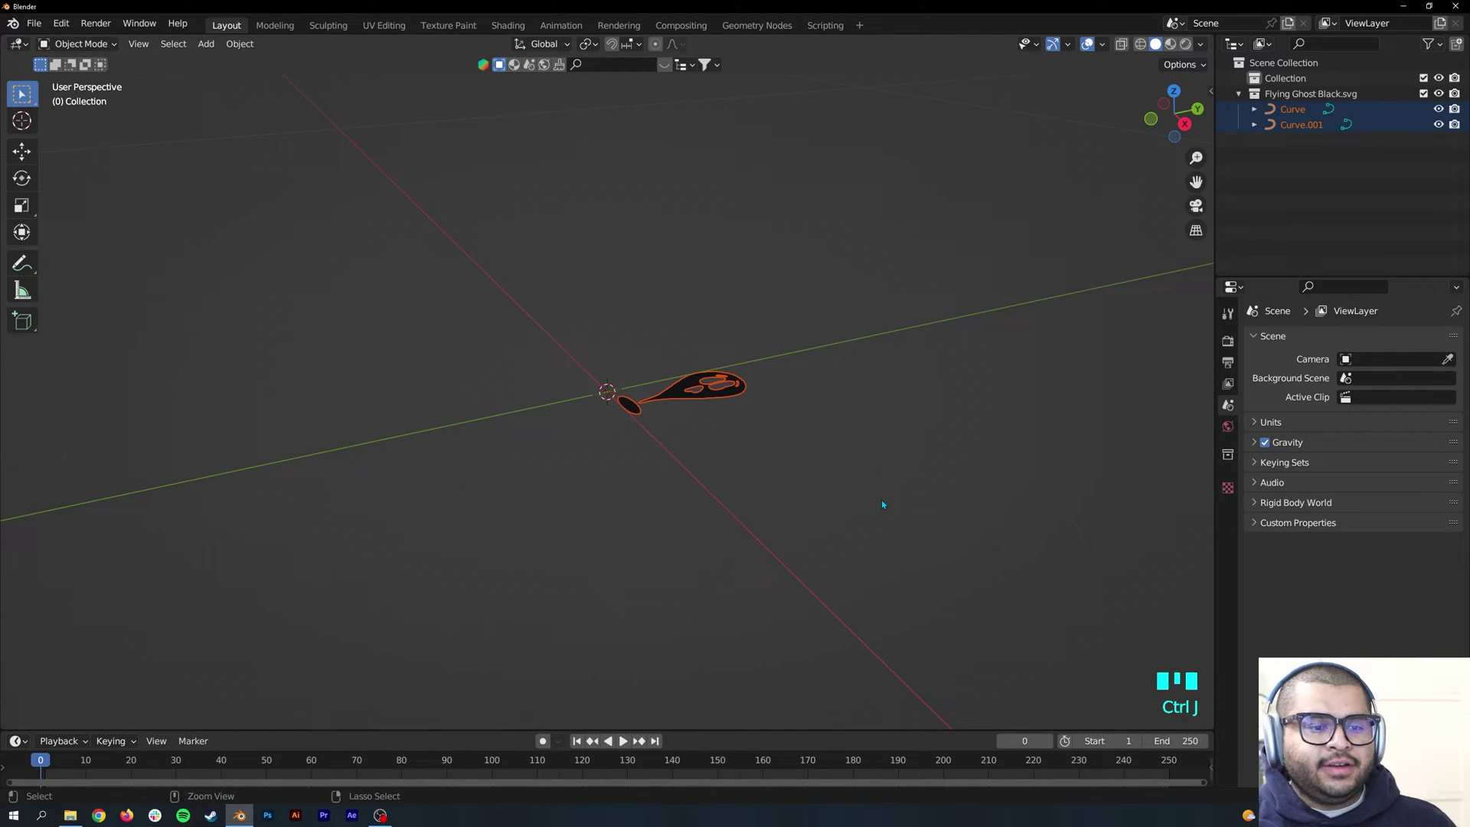
left_click(886, 501)
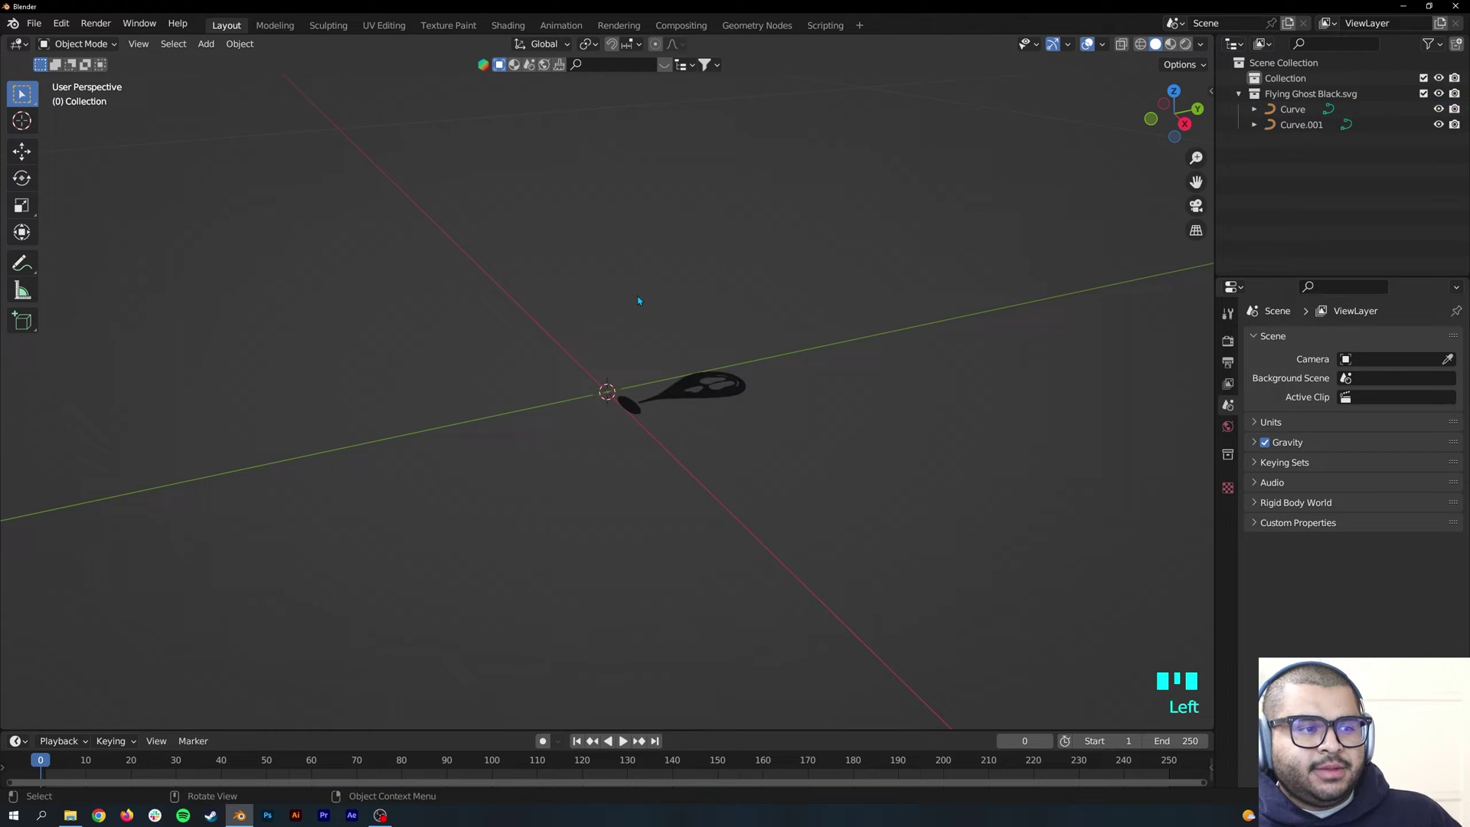
left_click_drag(549, 271, 864, 539)
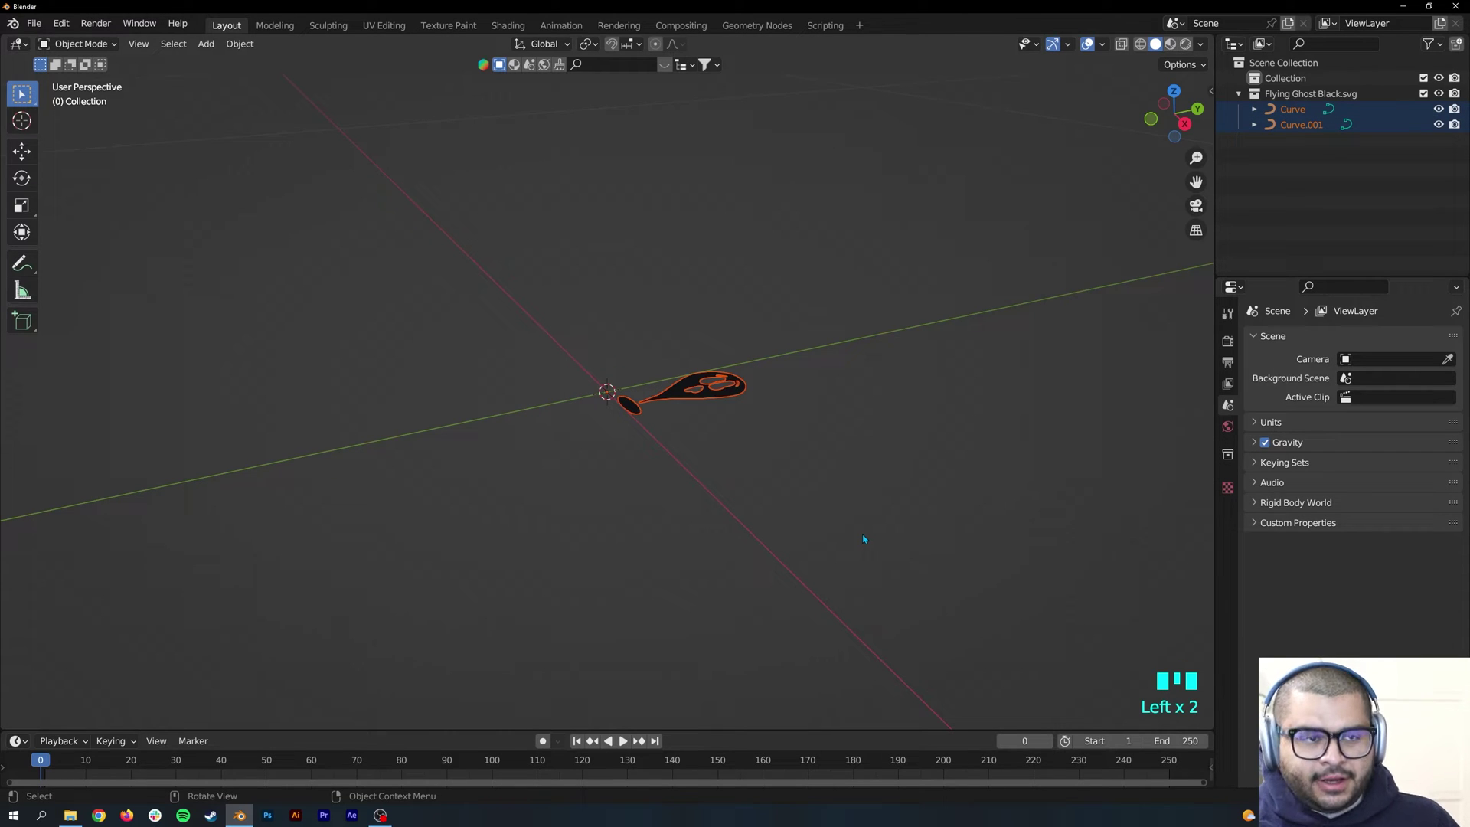
key("ctrl+j")
left_click(876, 549)
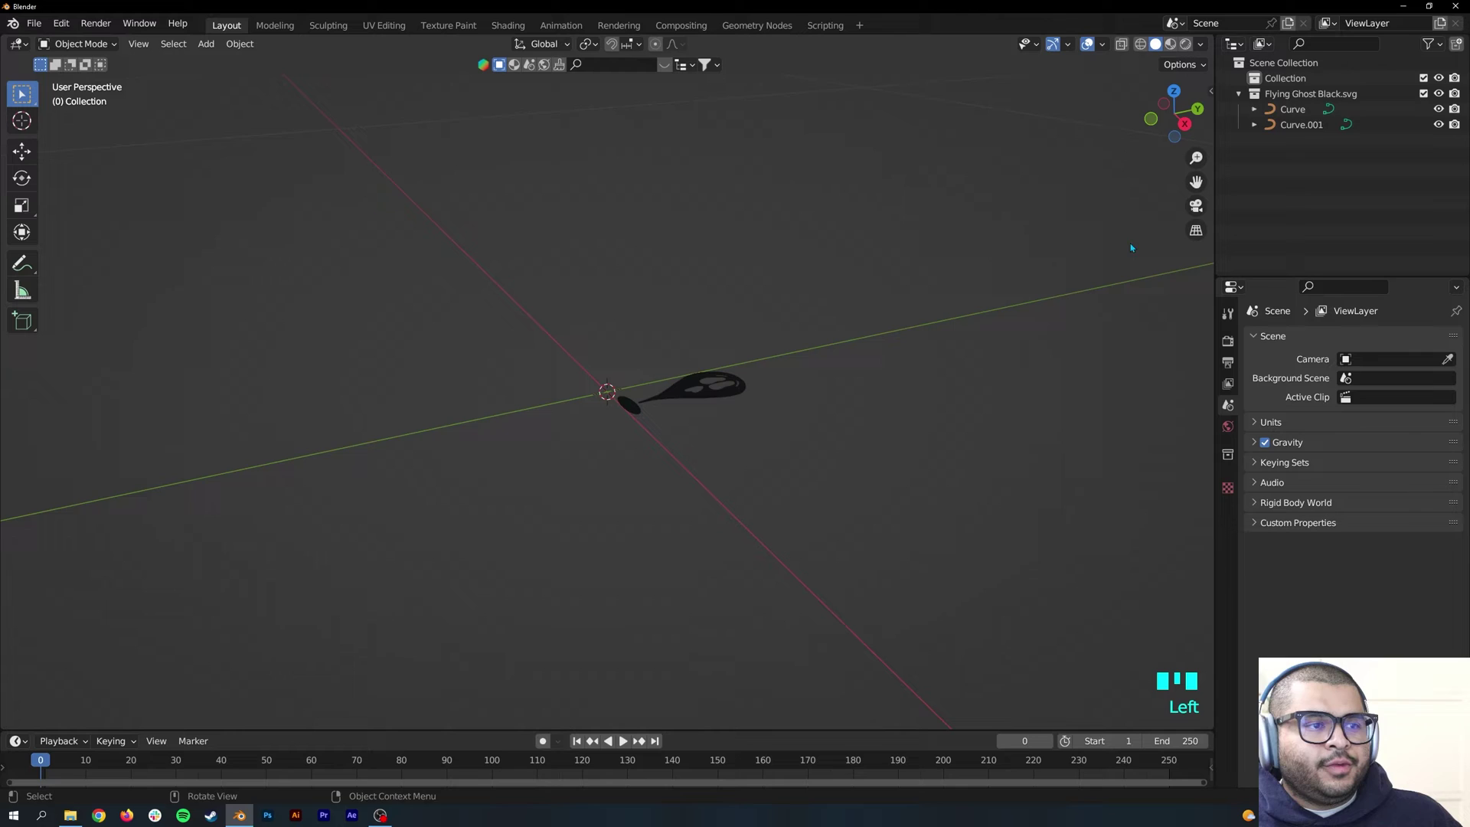
Reselect Curve and Curve.001 and join them into a single Curve object.
left_click(1293, 109)
left_click(1301, 124, "shift")
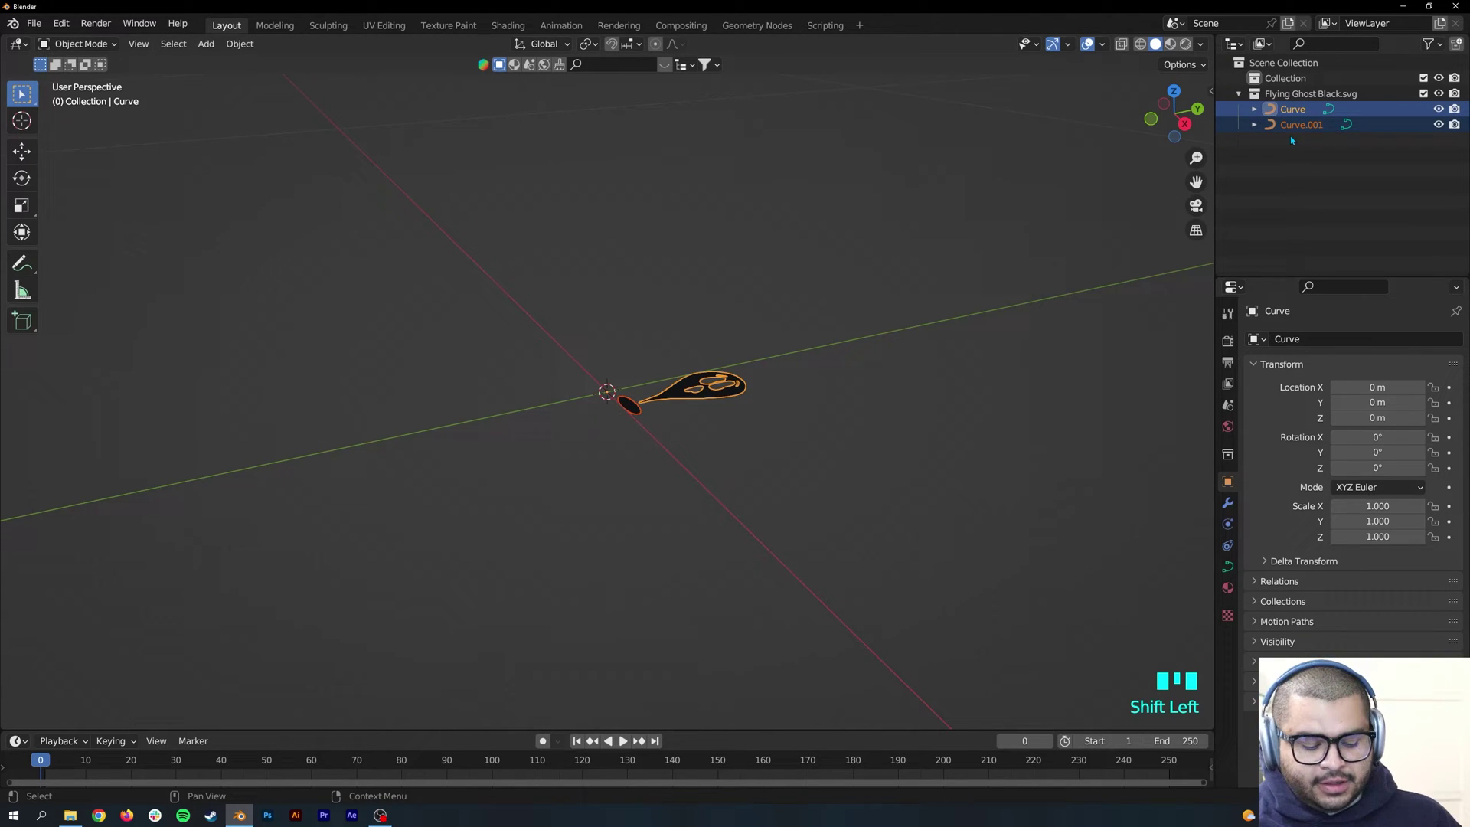
key("ctrl+j")
left_click(996, 240)
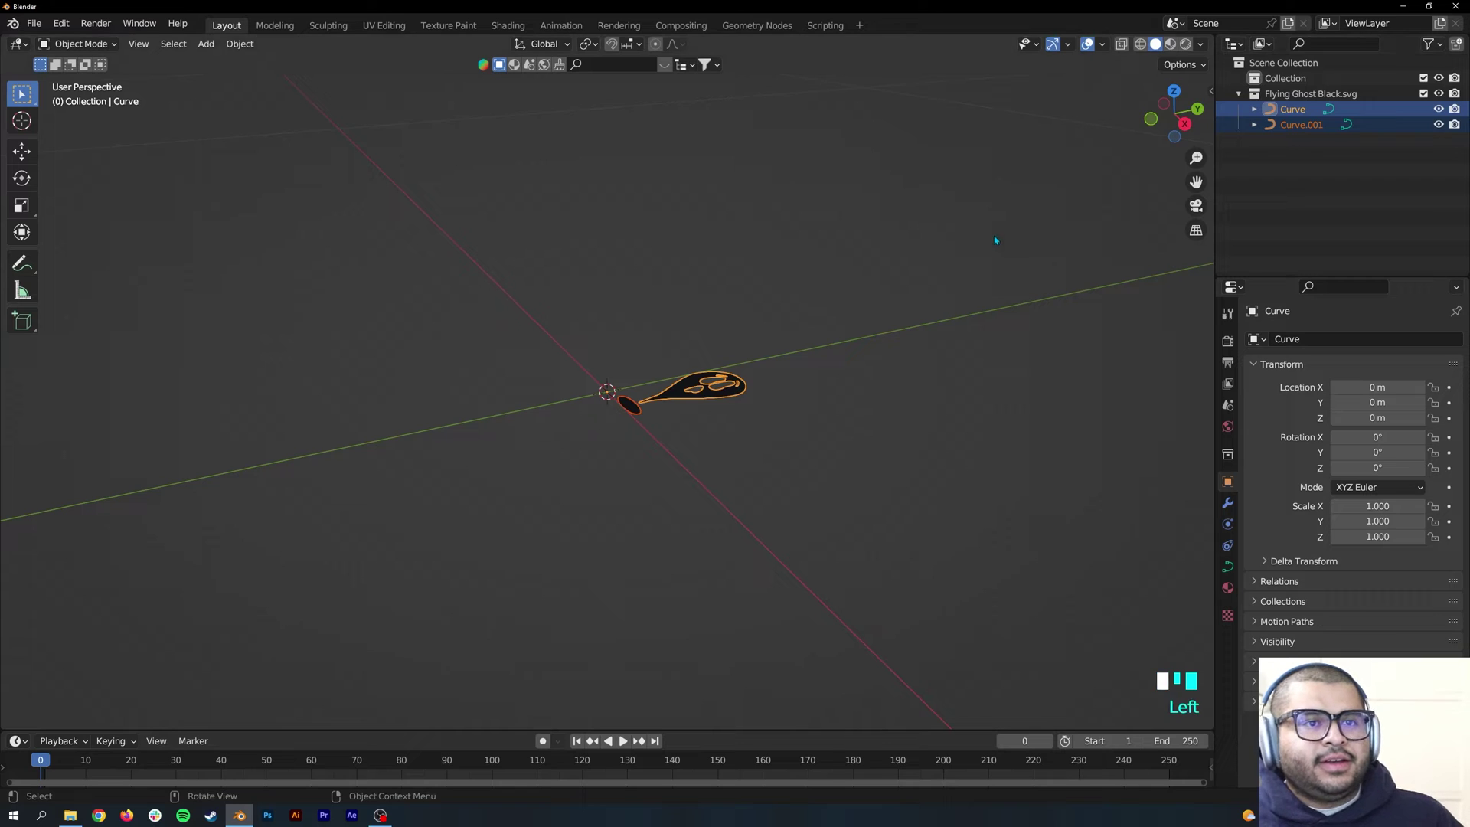
left_click_drag(995, 240, 726, 313)
left_click_drag(485, 272, 923, 572)
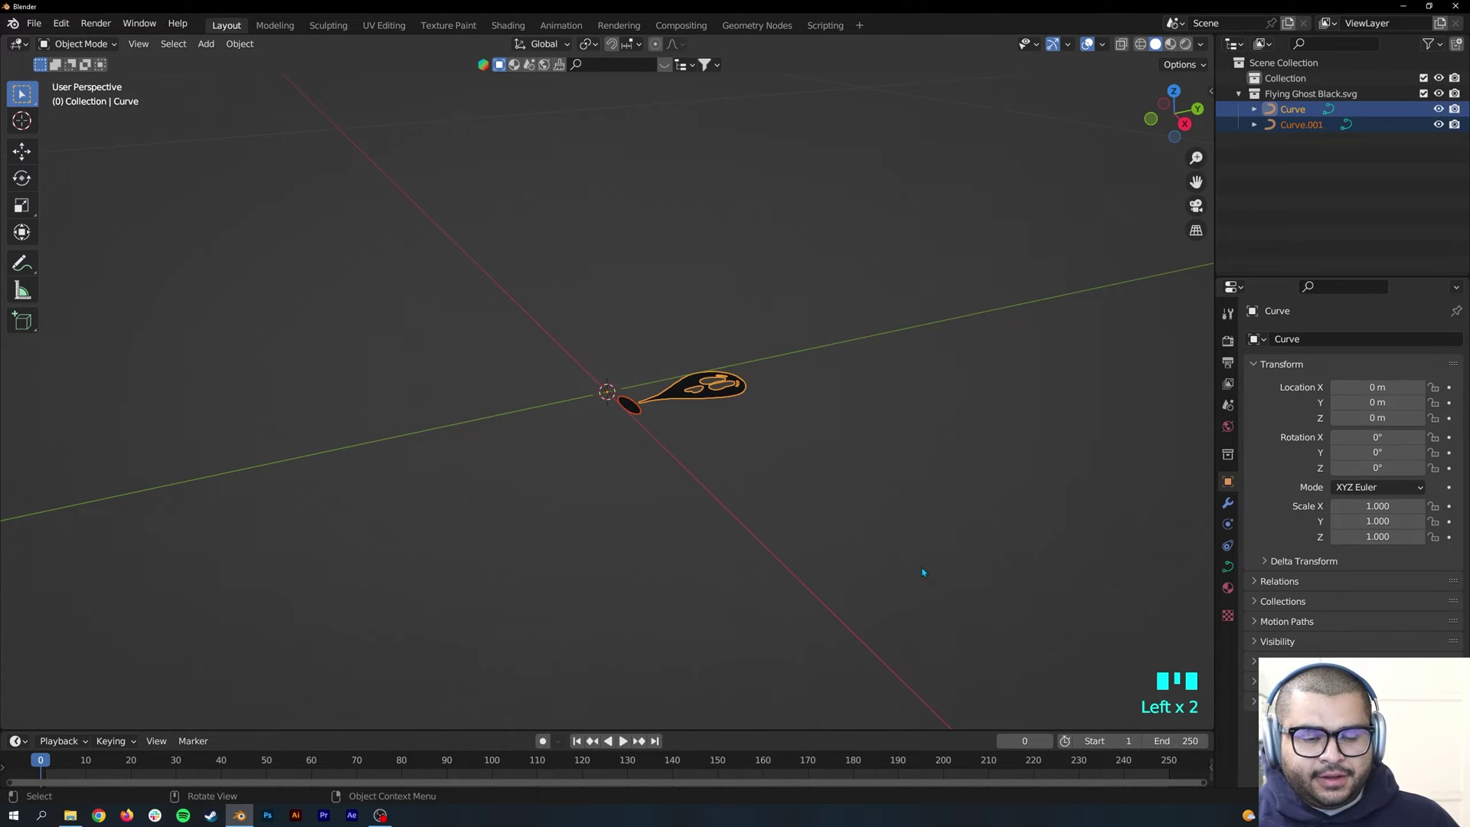
key("ctrl+j")
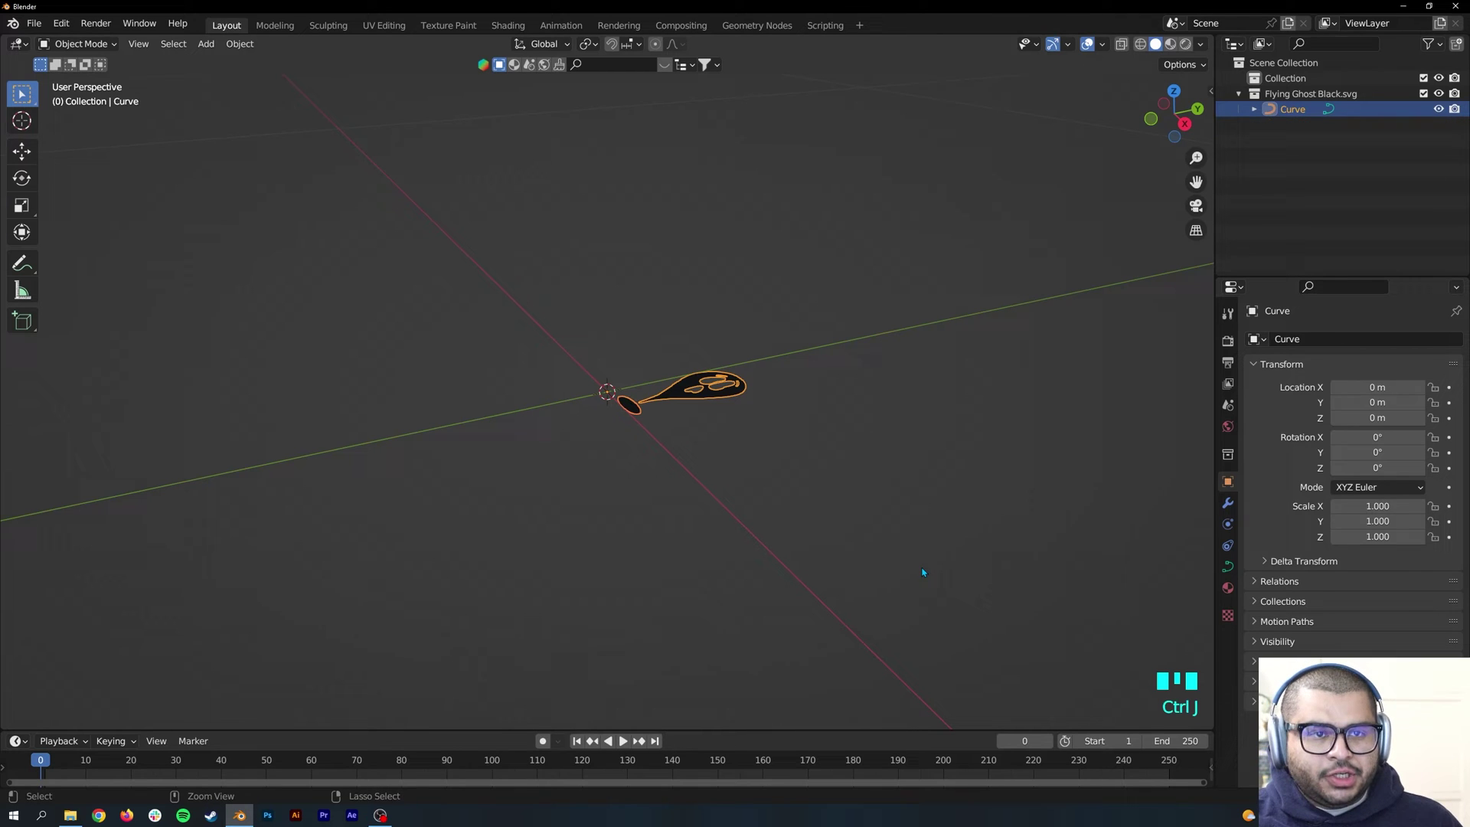
left_click(655, 444)
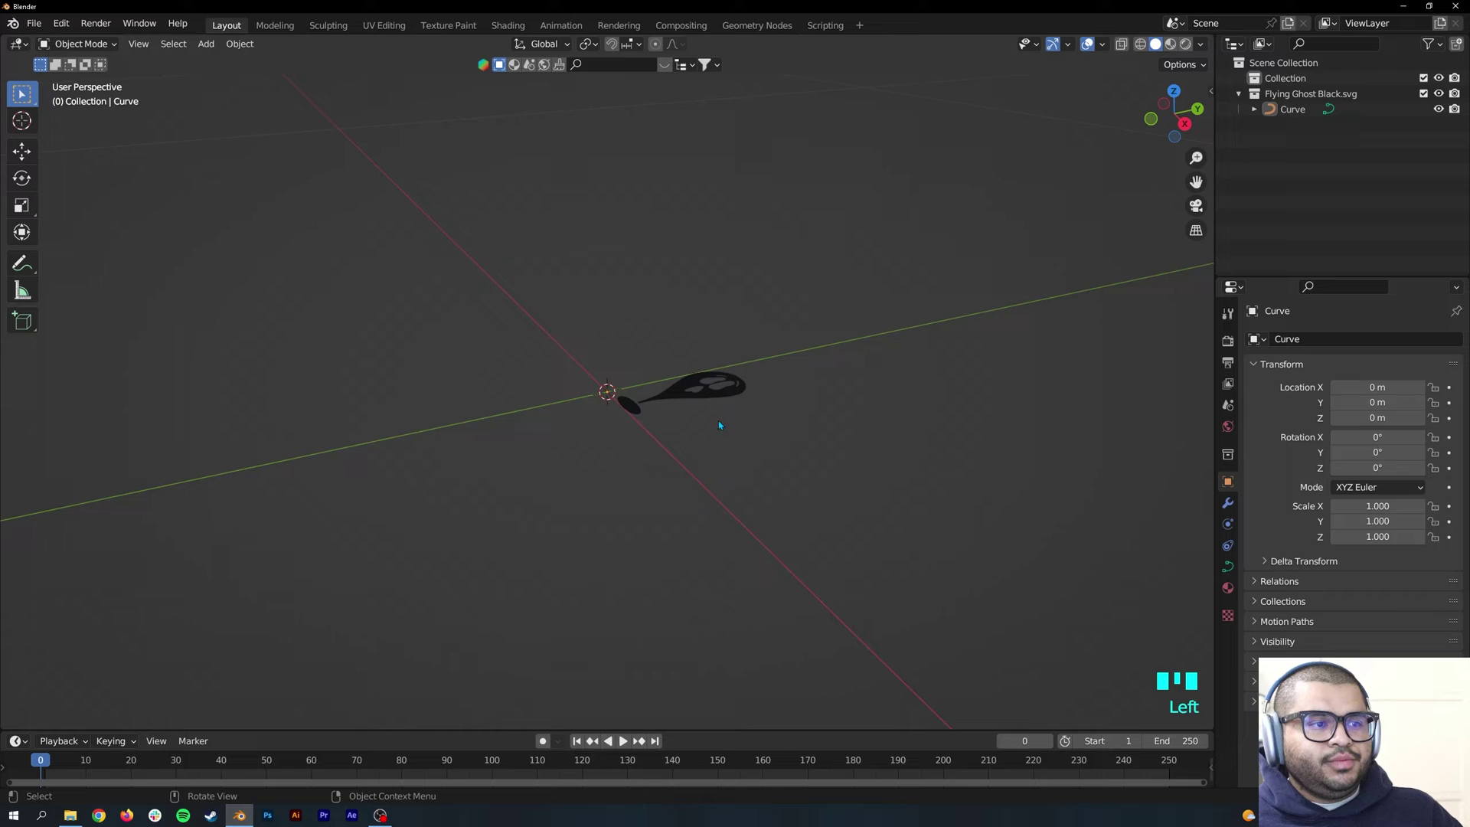
Set the ghost Curve's X rotation to 90° so it stands upright.
left_click(681, 392)
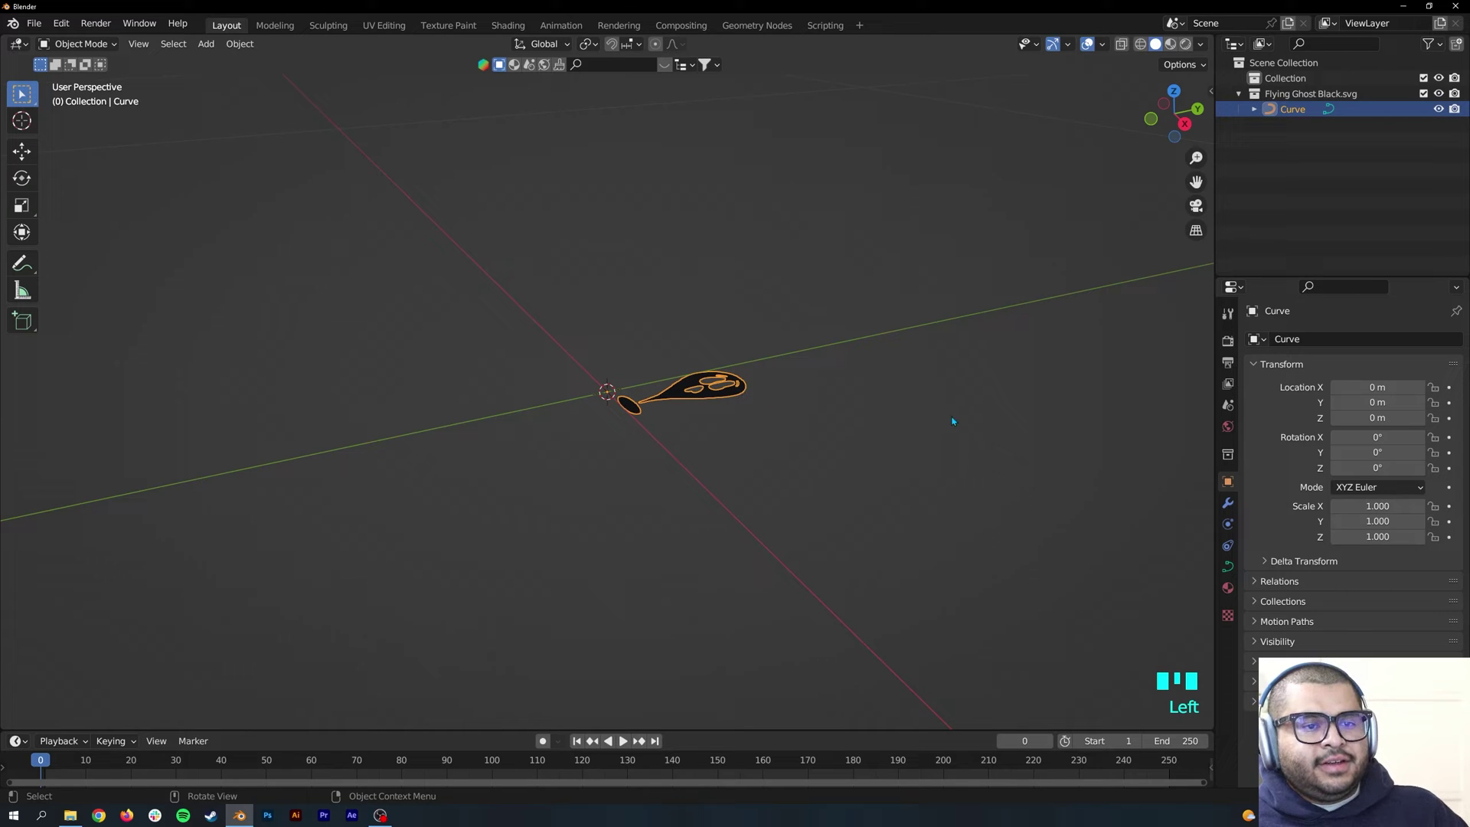
left_click(1381, 437)
type("90")
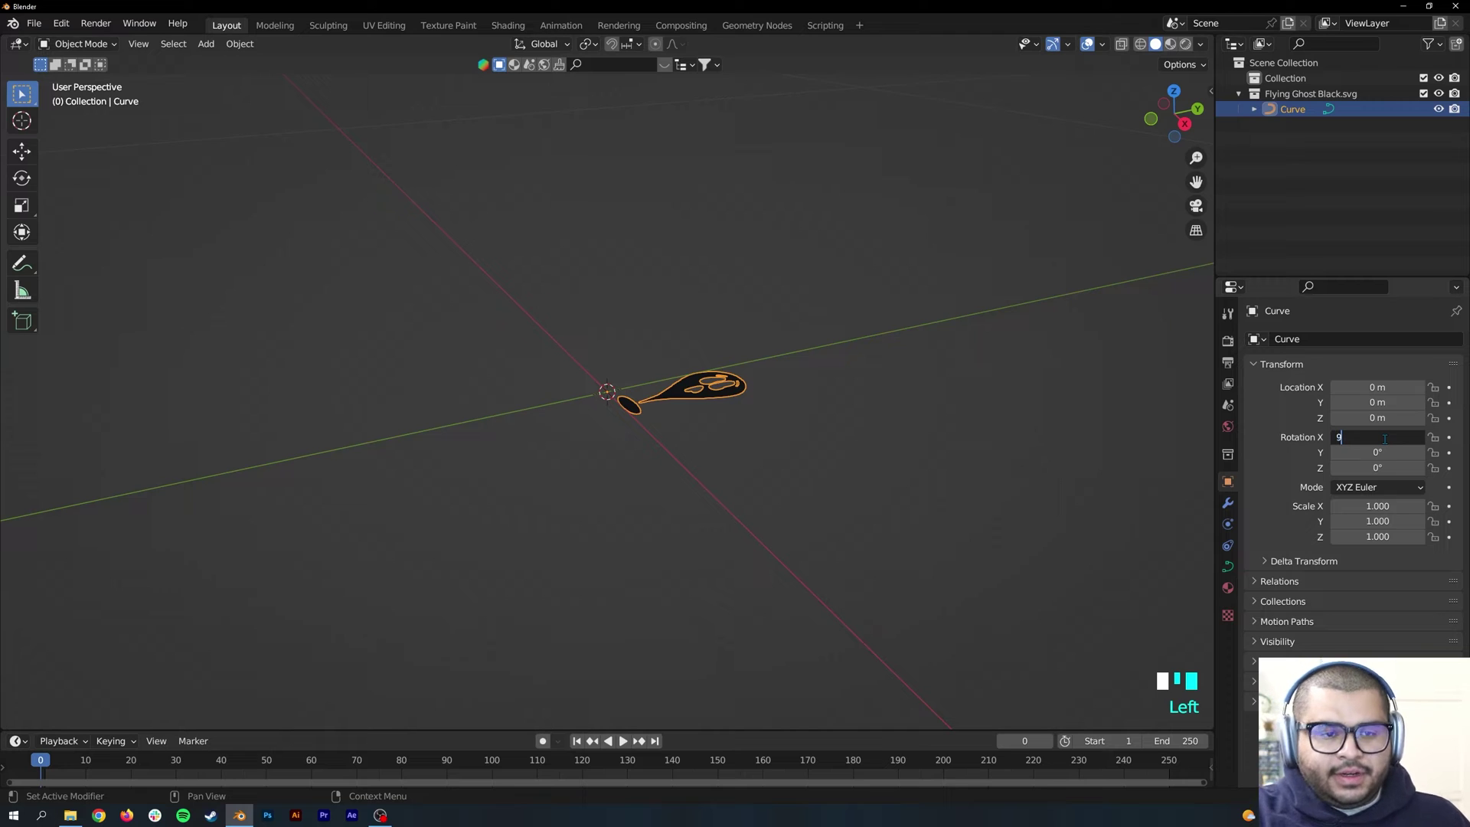
key("Return")
left_click_drag(1174, 115, 1149, 123)
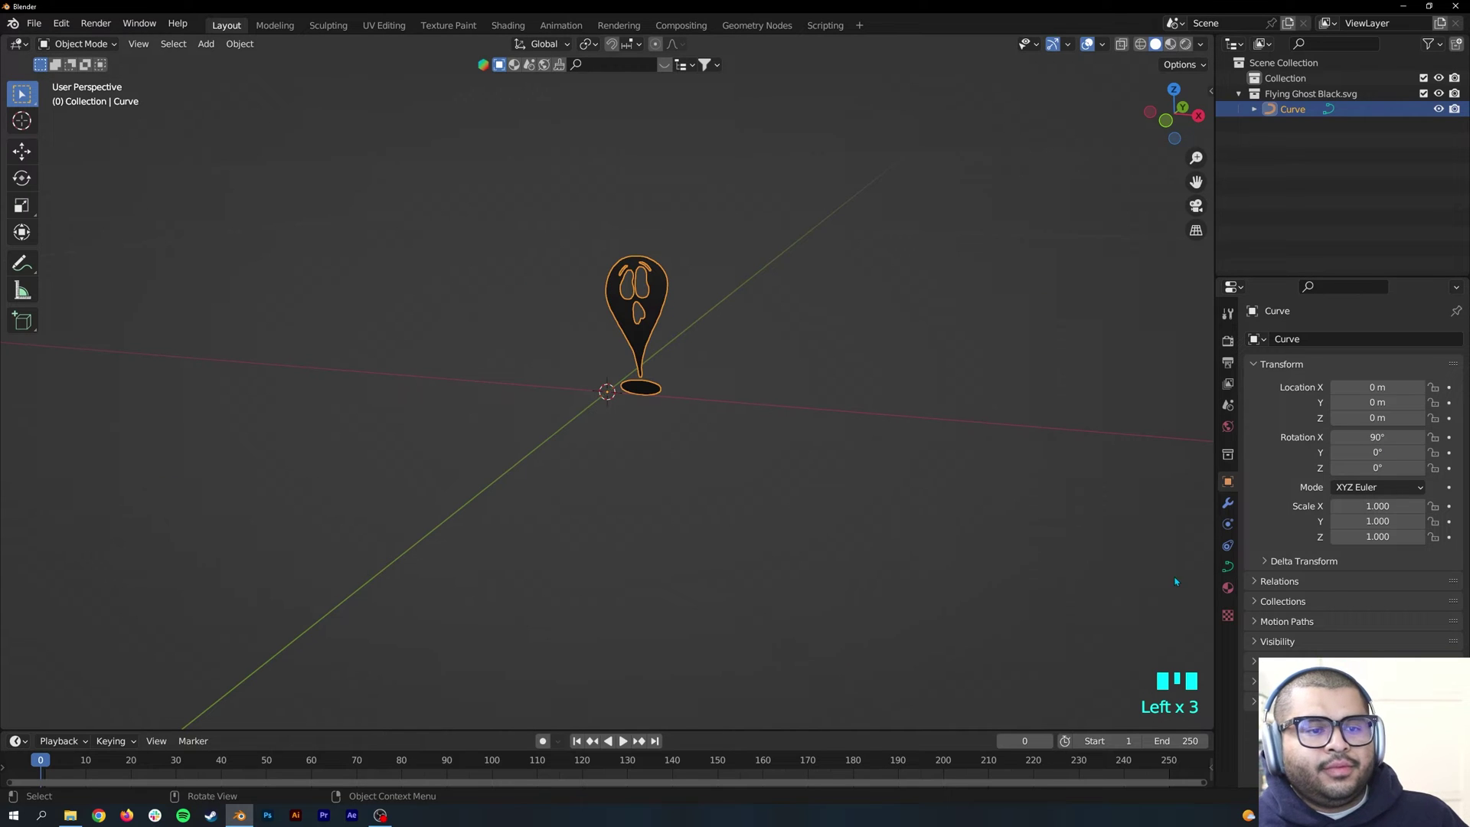
left_click(1228, 567)
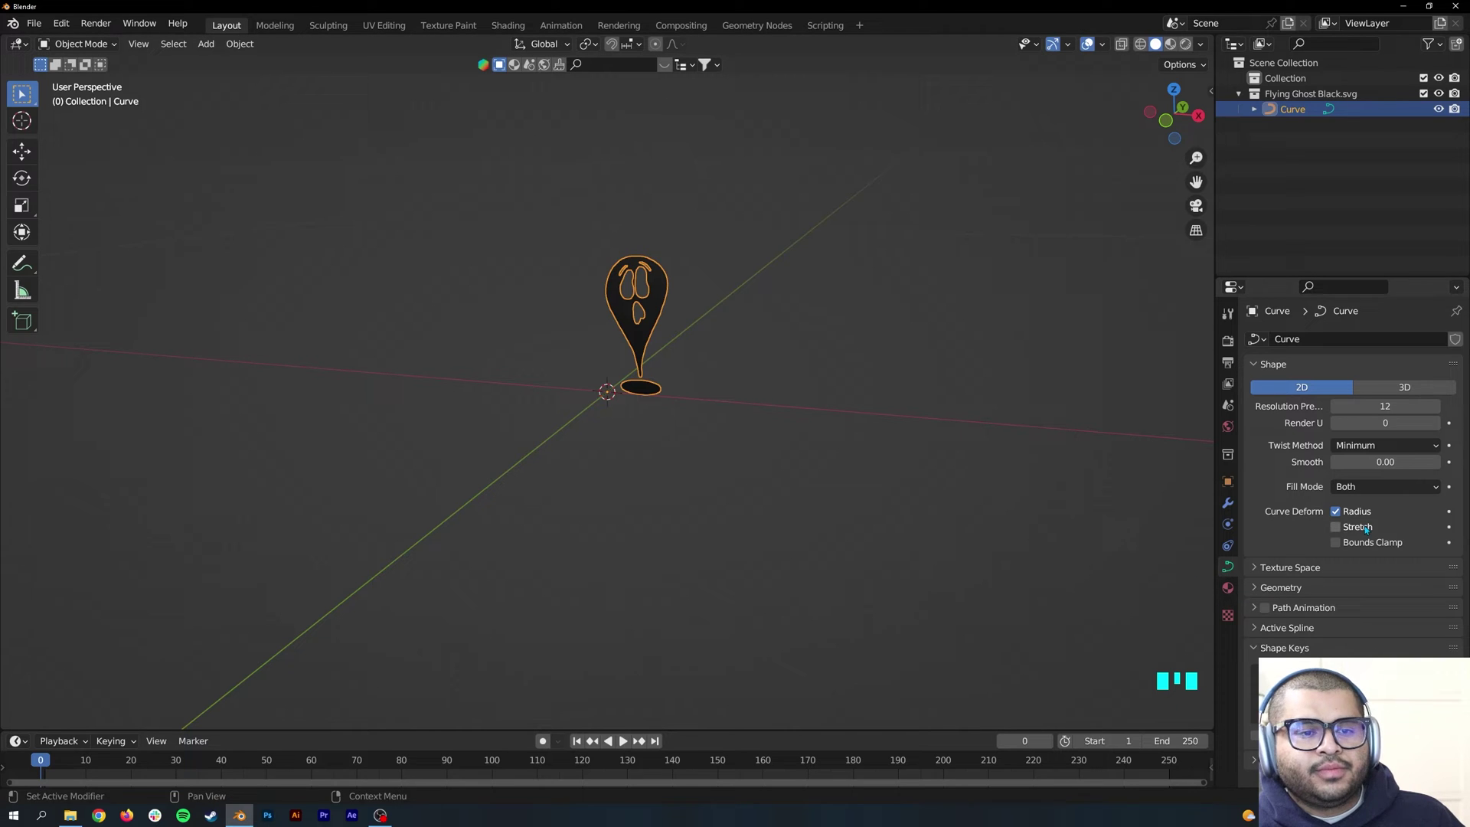
Set the ghost curve's Extrude depth to 0.005 m.
scroll(1286, 546, "down", 1)
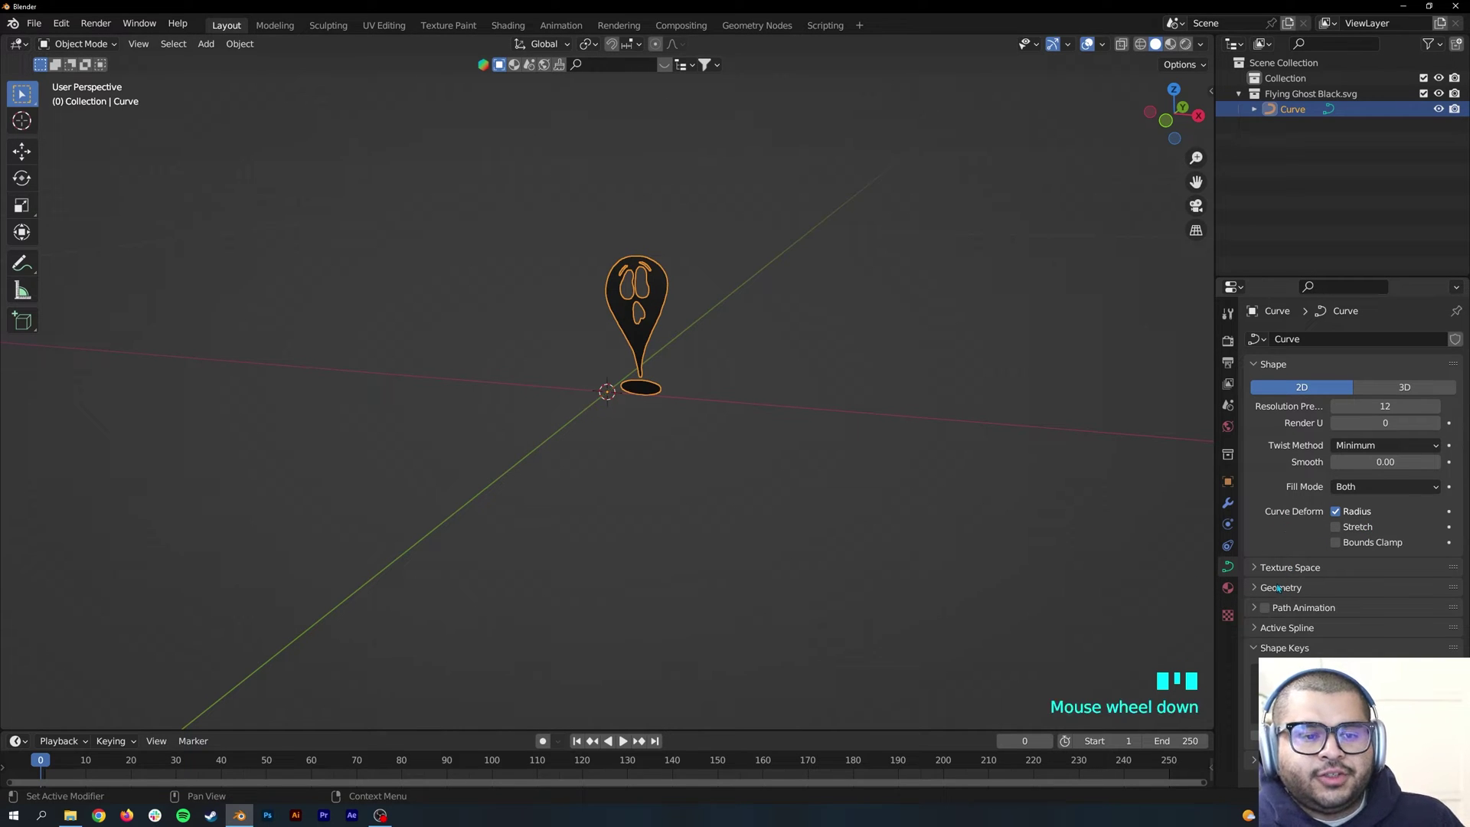
left_click(1341, 590)
scroll(1342, 594, "down", 1)
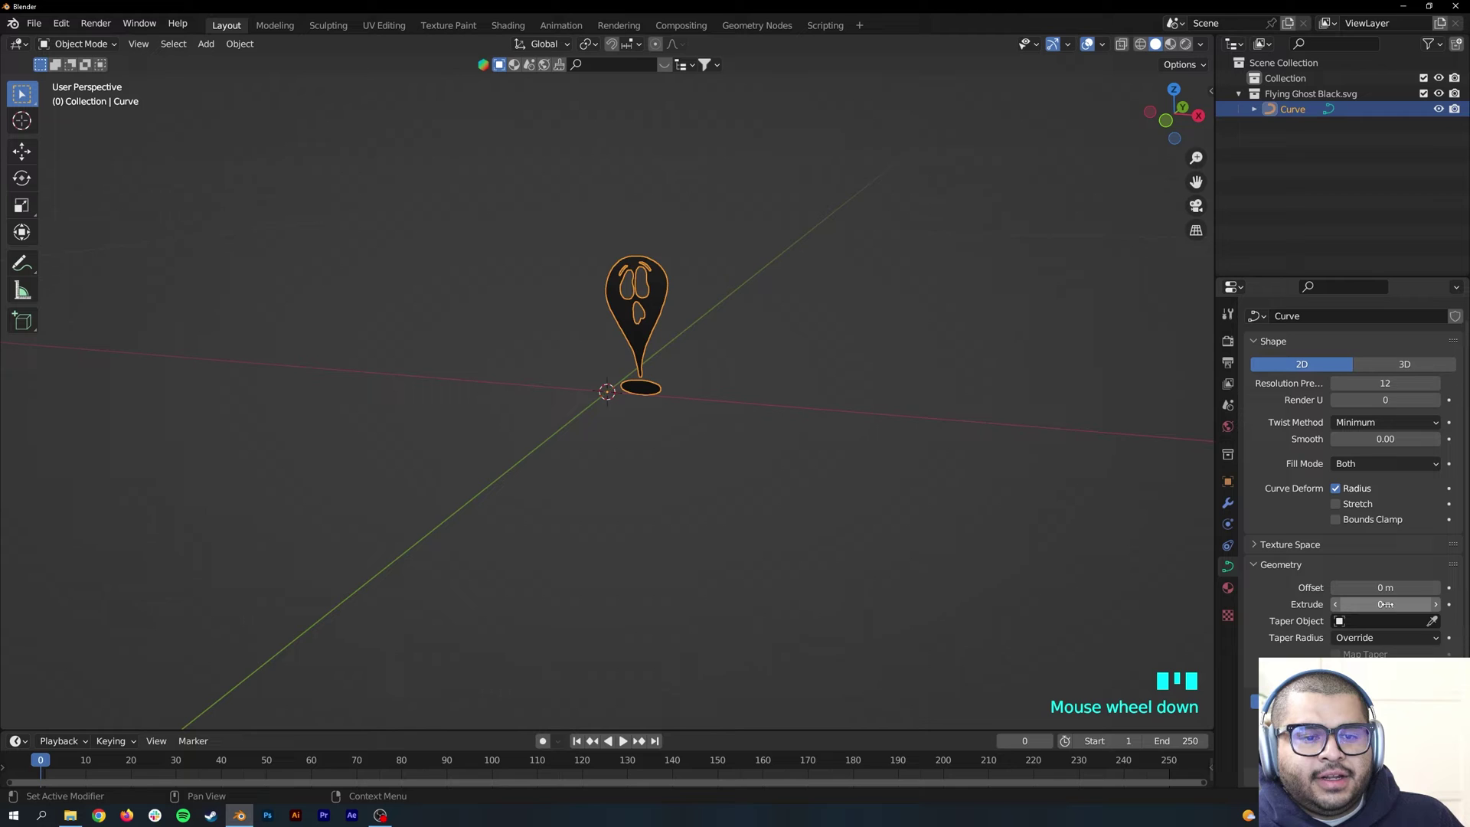
left_click(1341, 604)
left_click_drag(1341, 604, 1349, 604)
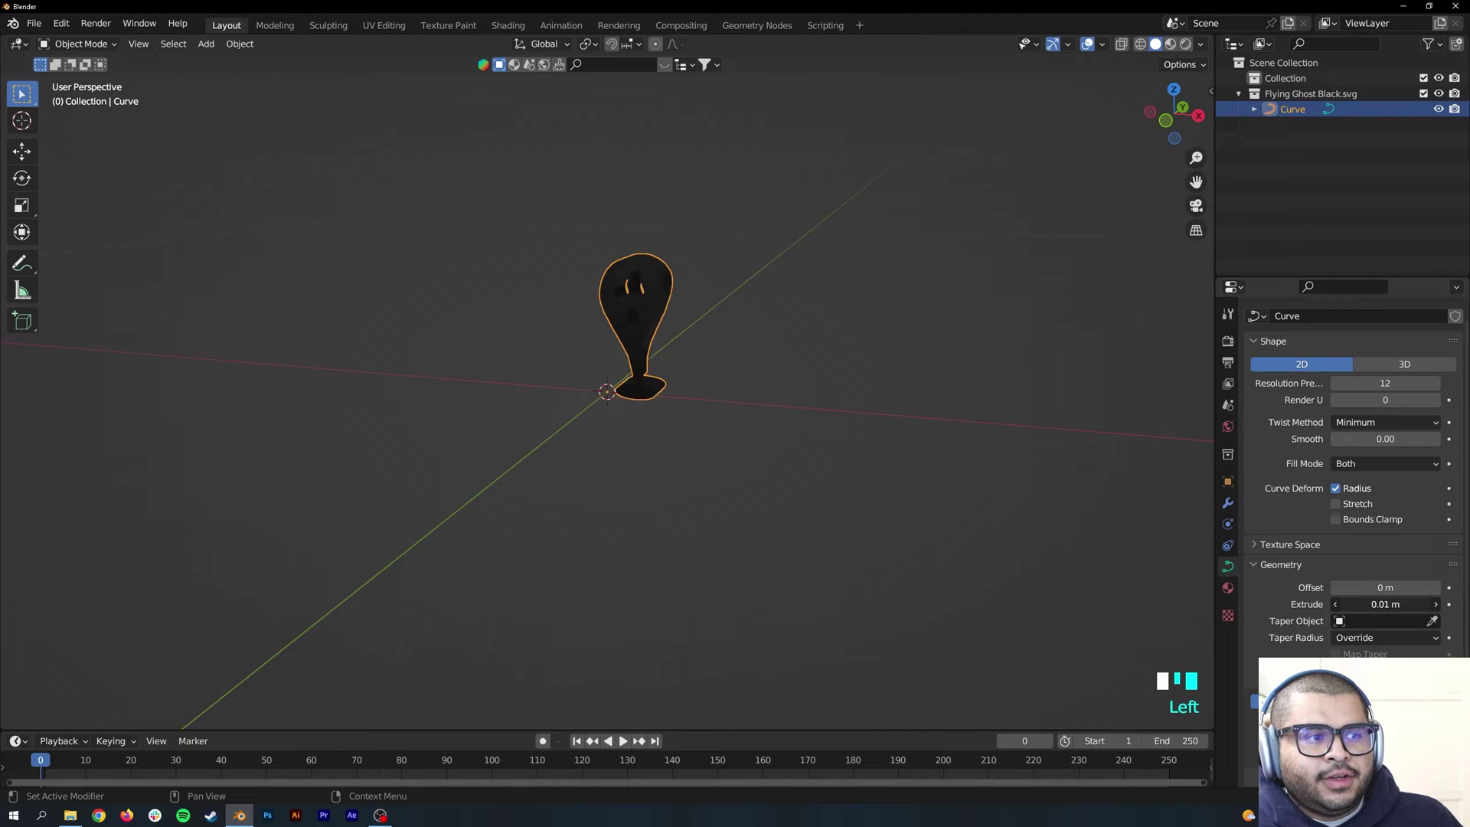
middle_click_drag(1030, 565, 988, 570)
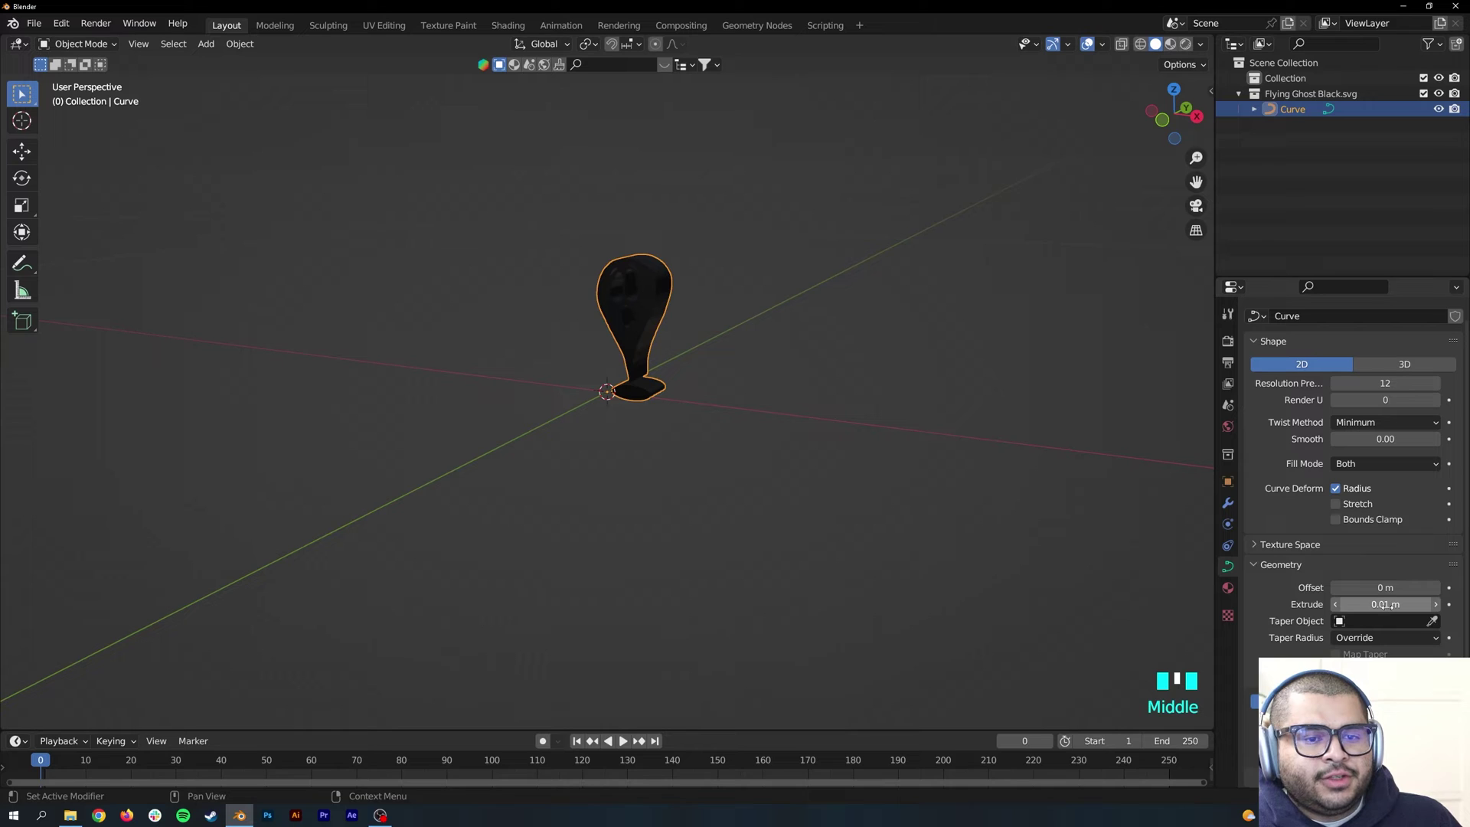
mouse_move(1385, 605)
left_mouse_down()
mouse_move(1408, 604)
mouse_move(1392, 604)
left_mouse_up()
left_click(1388, 604)
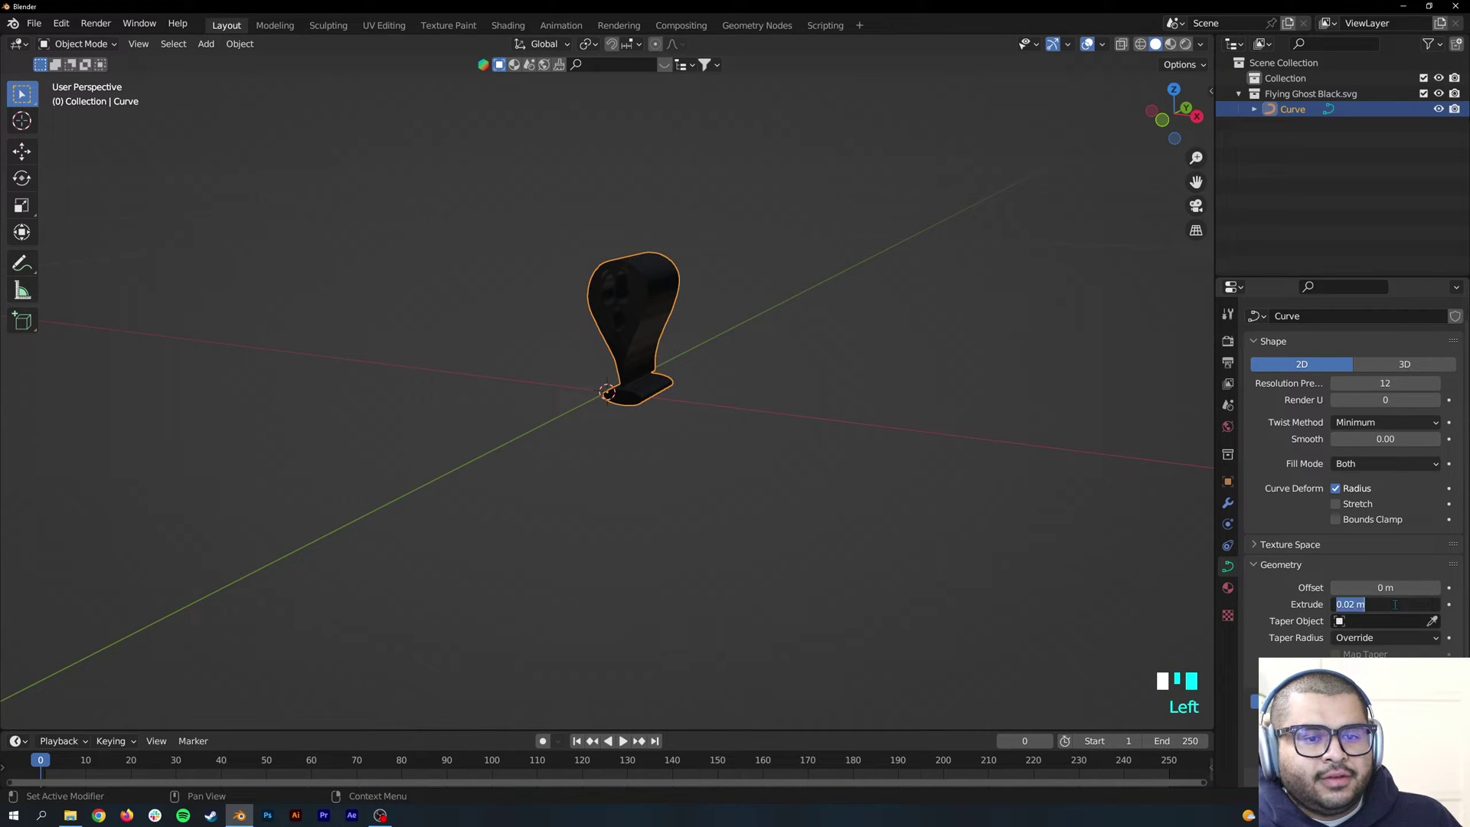
key("Right")
key("Right")
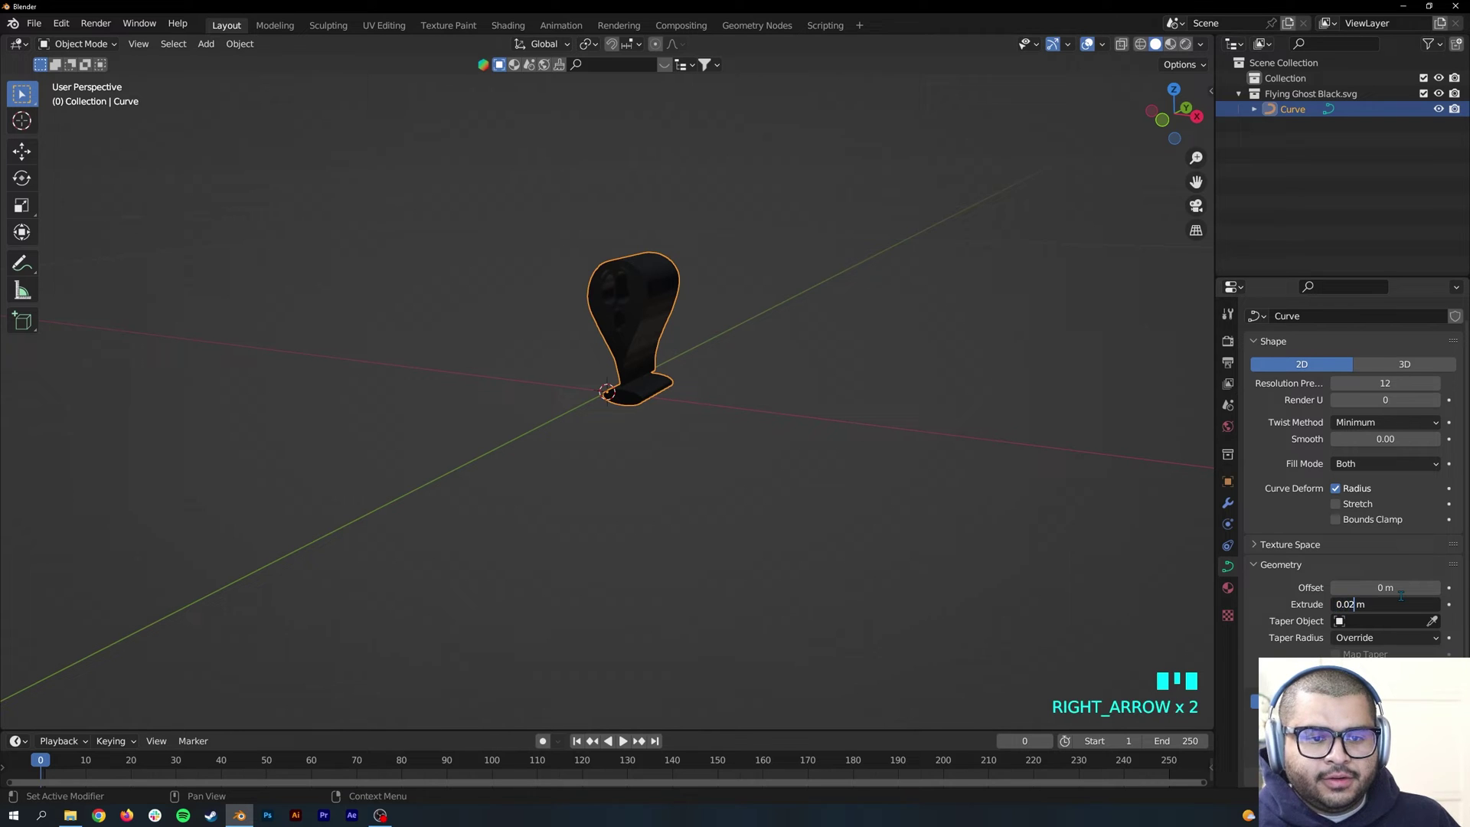
key("Delete")
type("0")
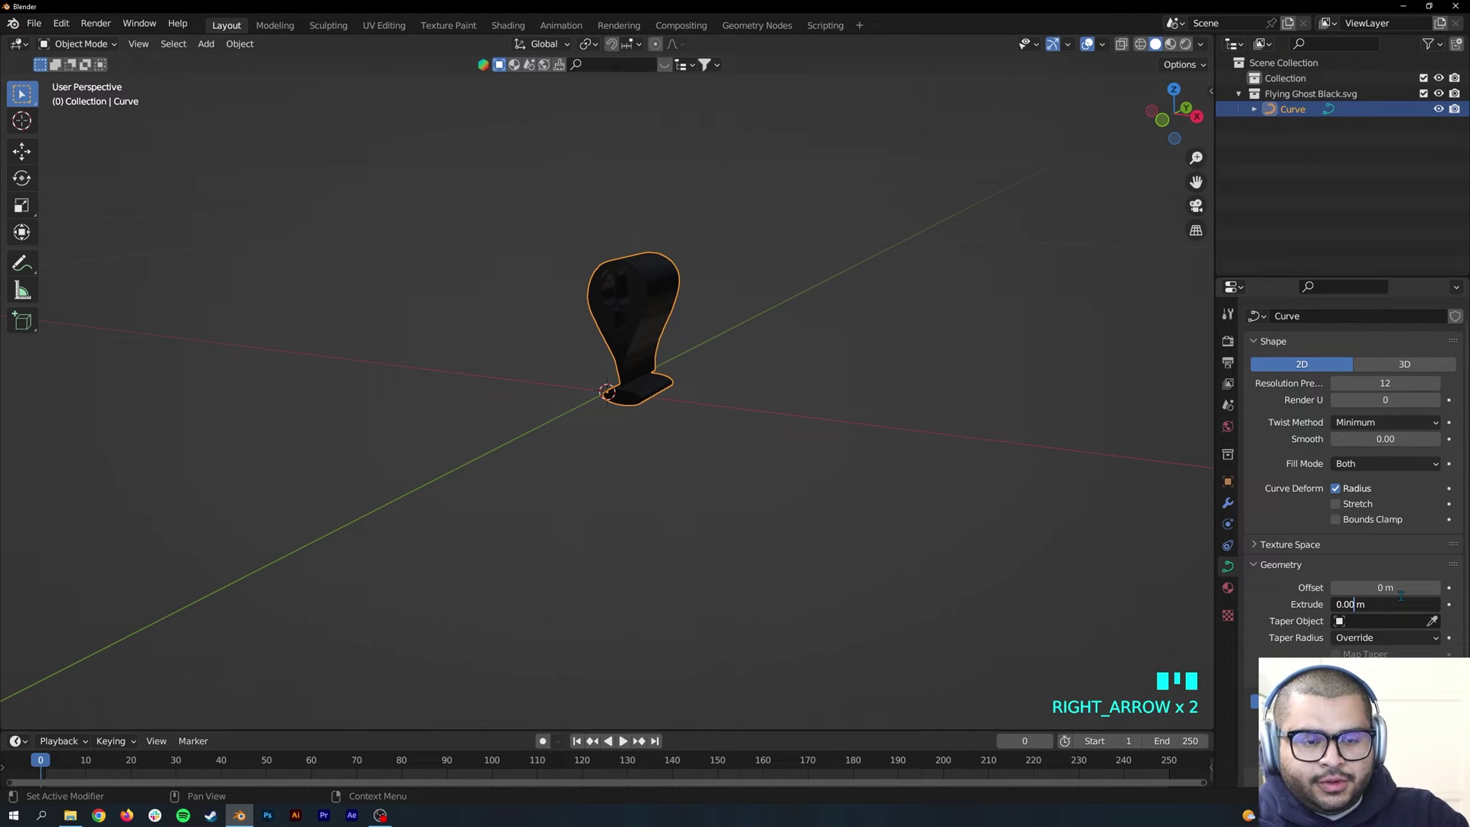
type("5")
key("Return")
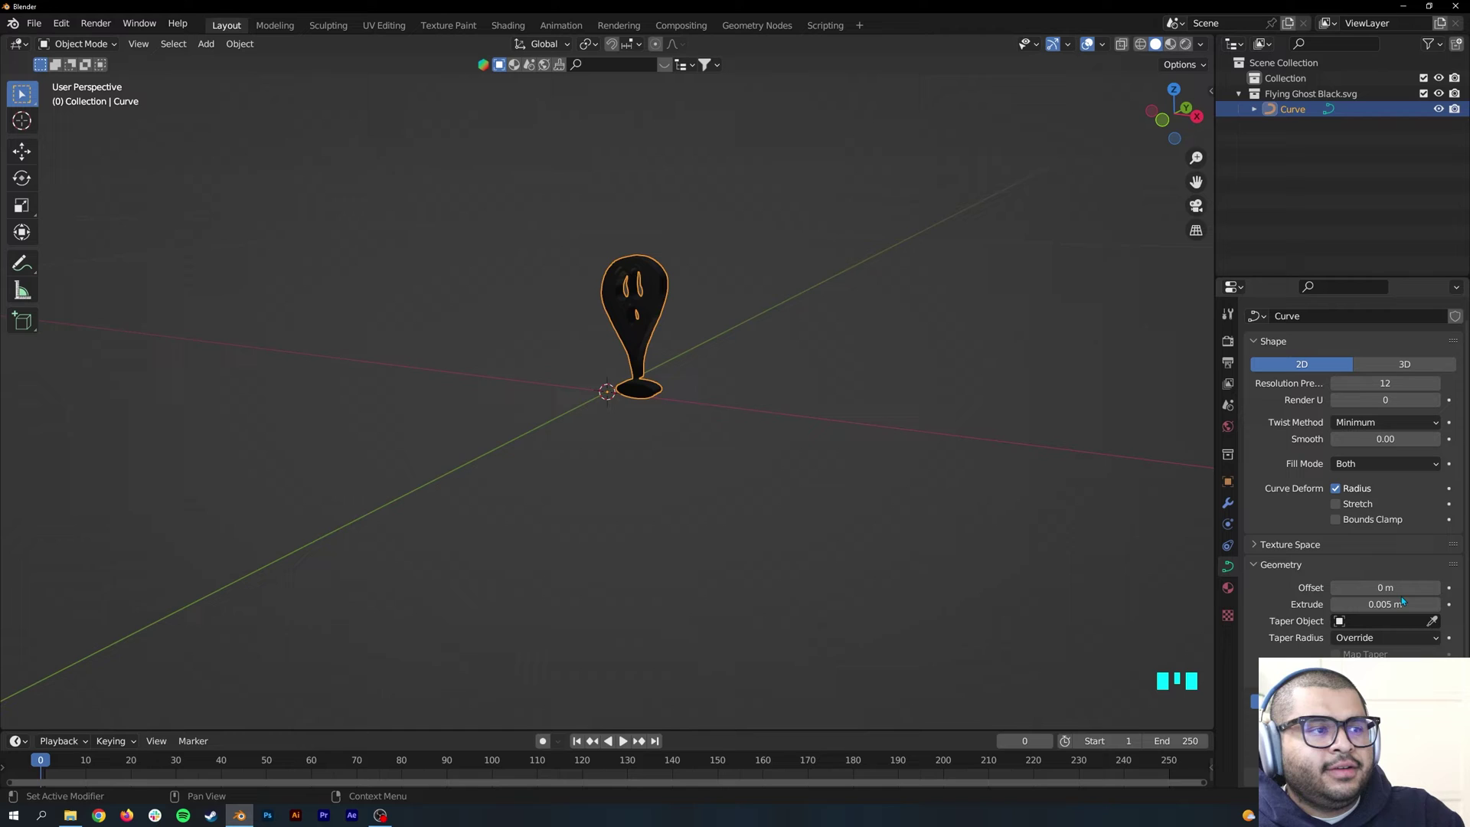
middle_click_drag(804, 443, 766, 436)
scroll(1288, 622, "up", 2)
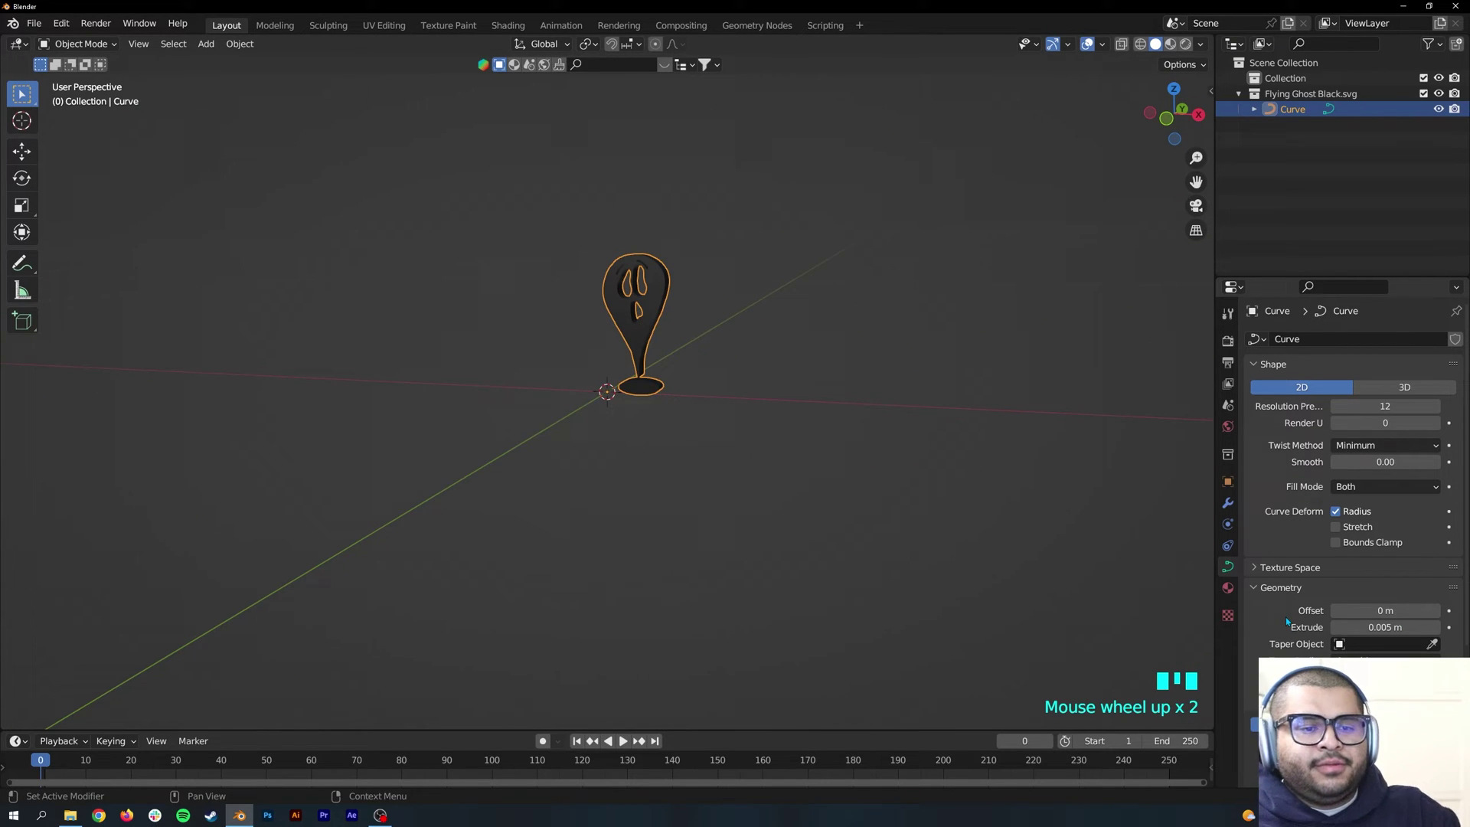
Convert the ghost curve to a mesh and show its Modifier Properties.
left_click(659, 296)
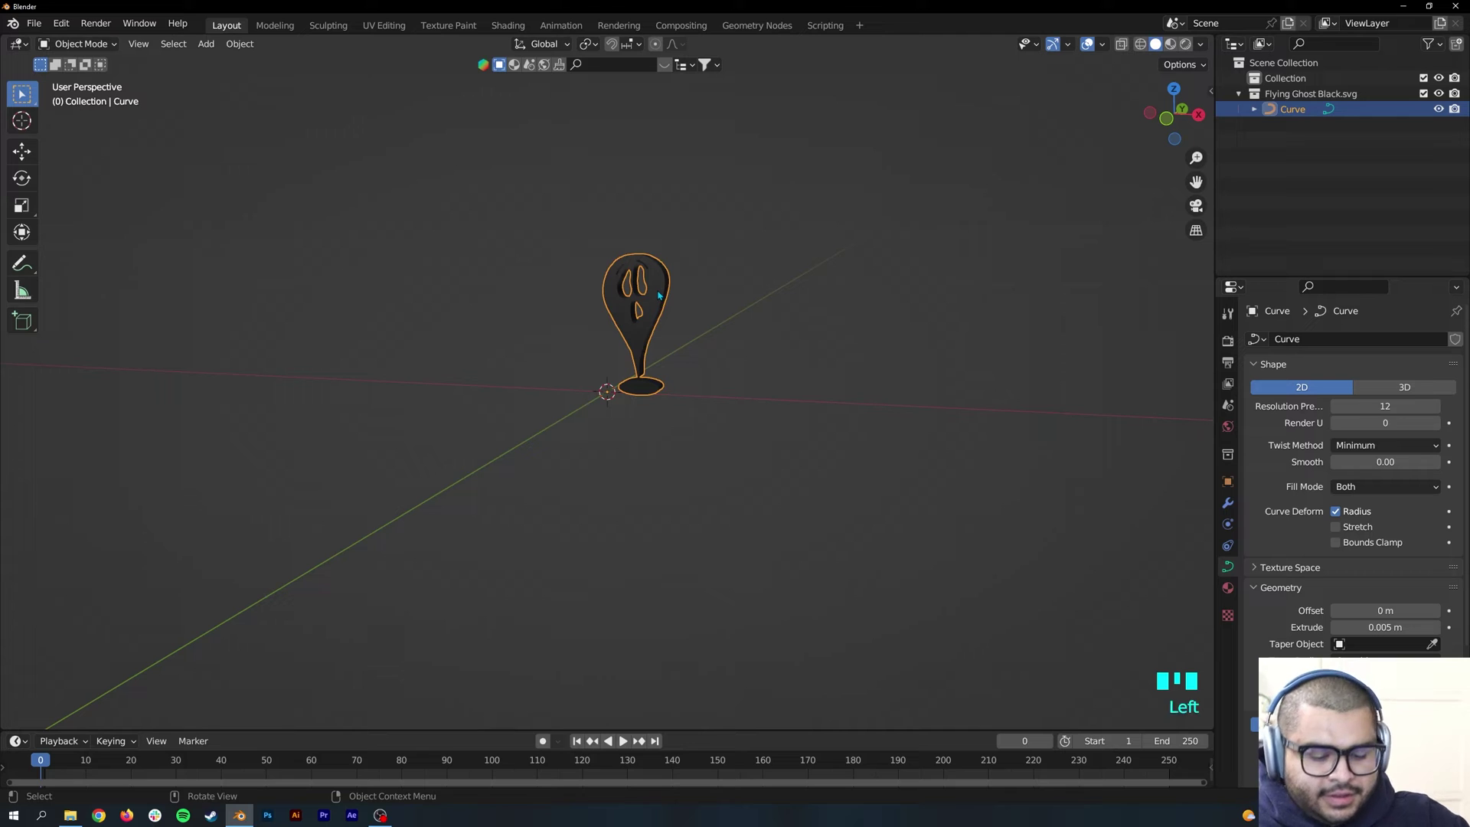
key("s")
right_click(664, 258)
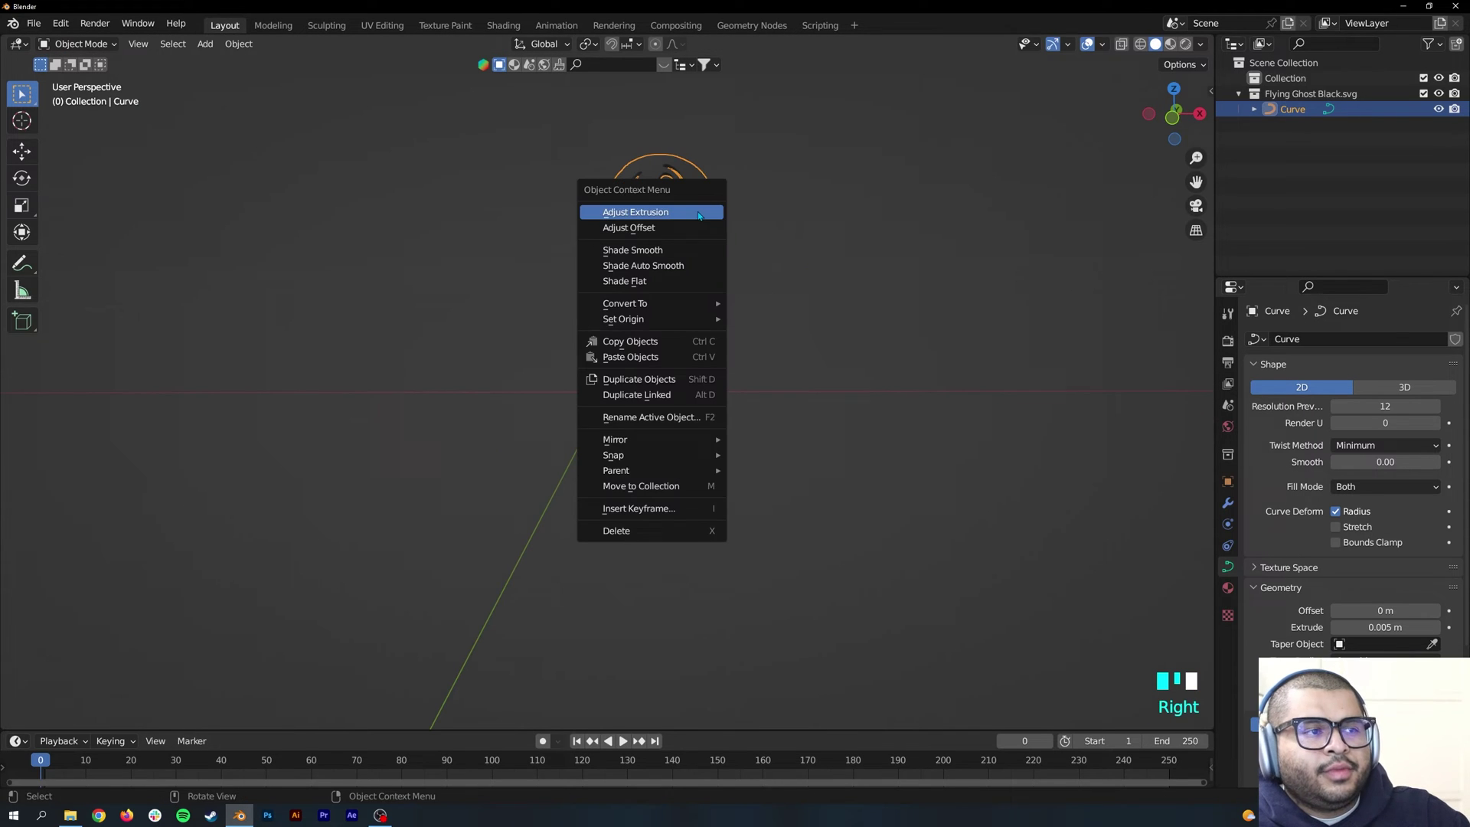
mouse_move(651, 303)
left_click(769, 320)
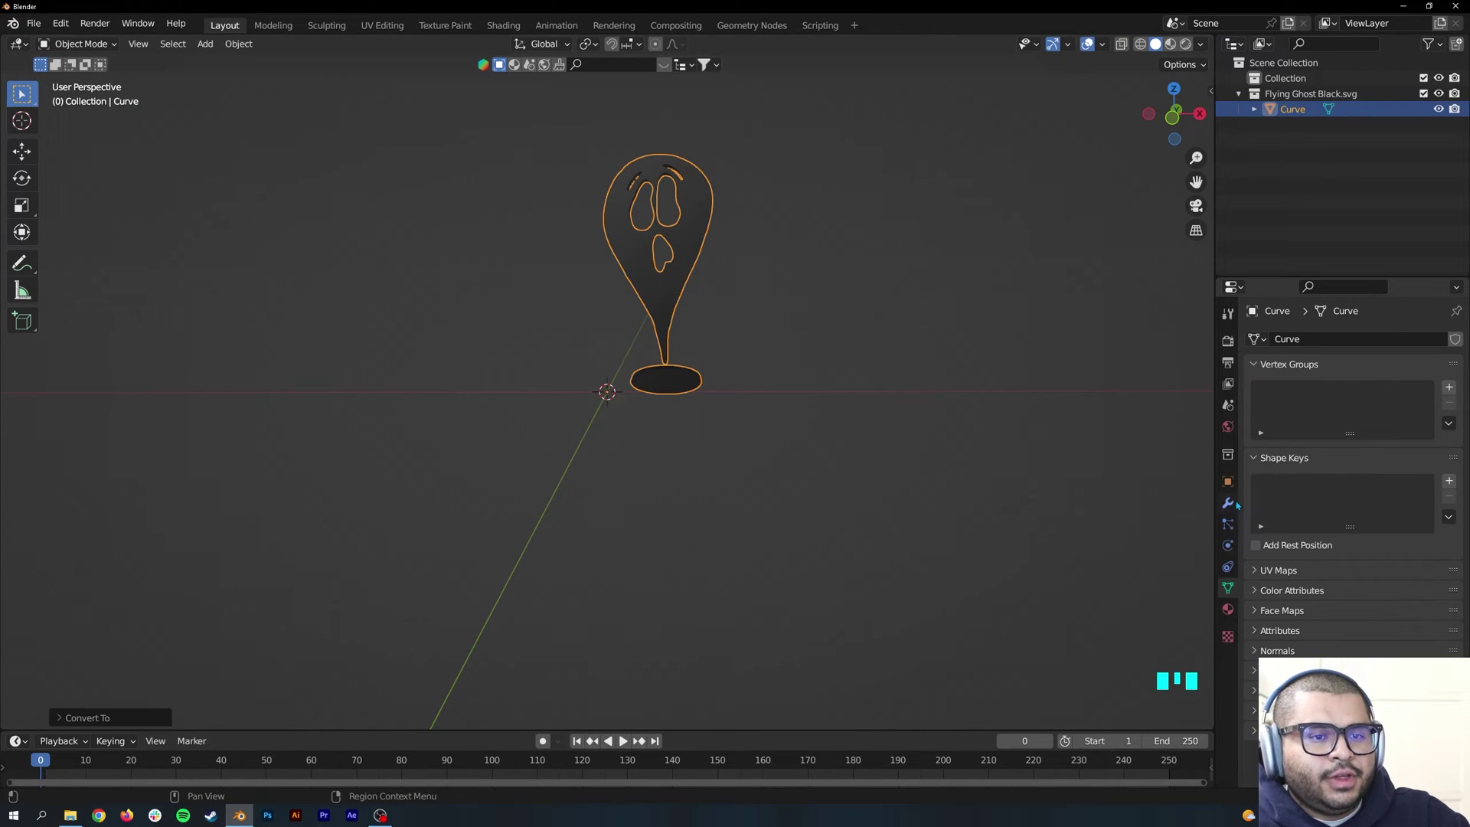
left_click(1228, 504)
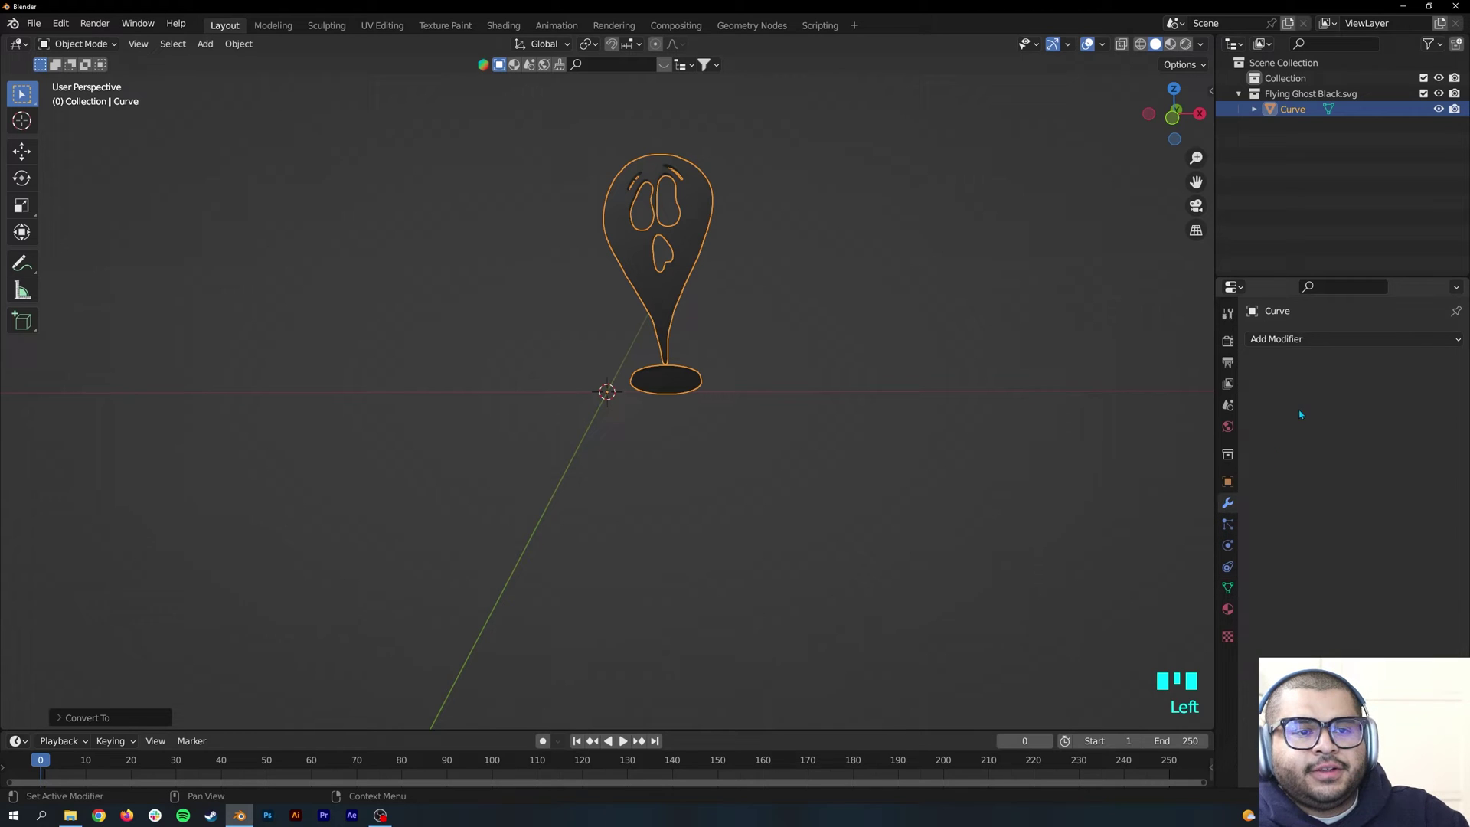
Add a Smooth Remesh modifier at Octree Depth 10 with Remove Disconnected unchecked.
left_click(1317, 339)
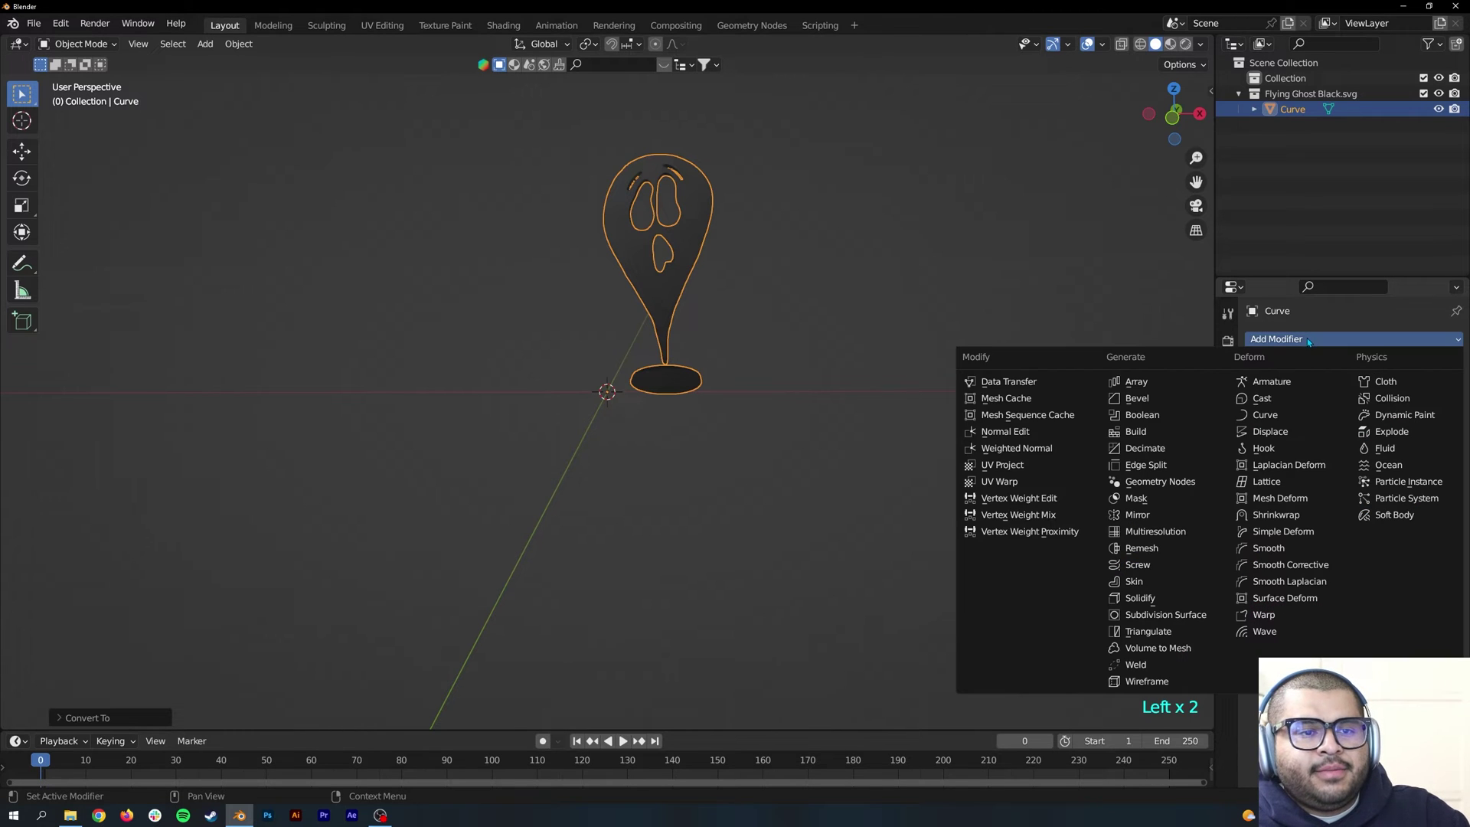
left_click(1141, 548)
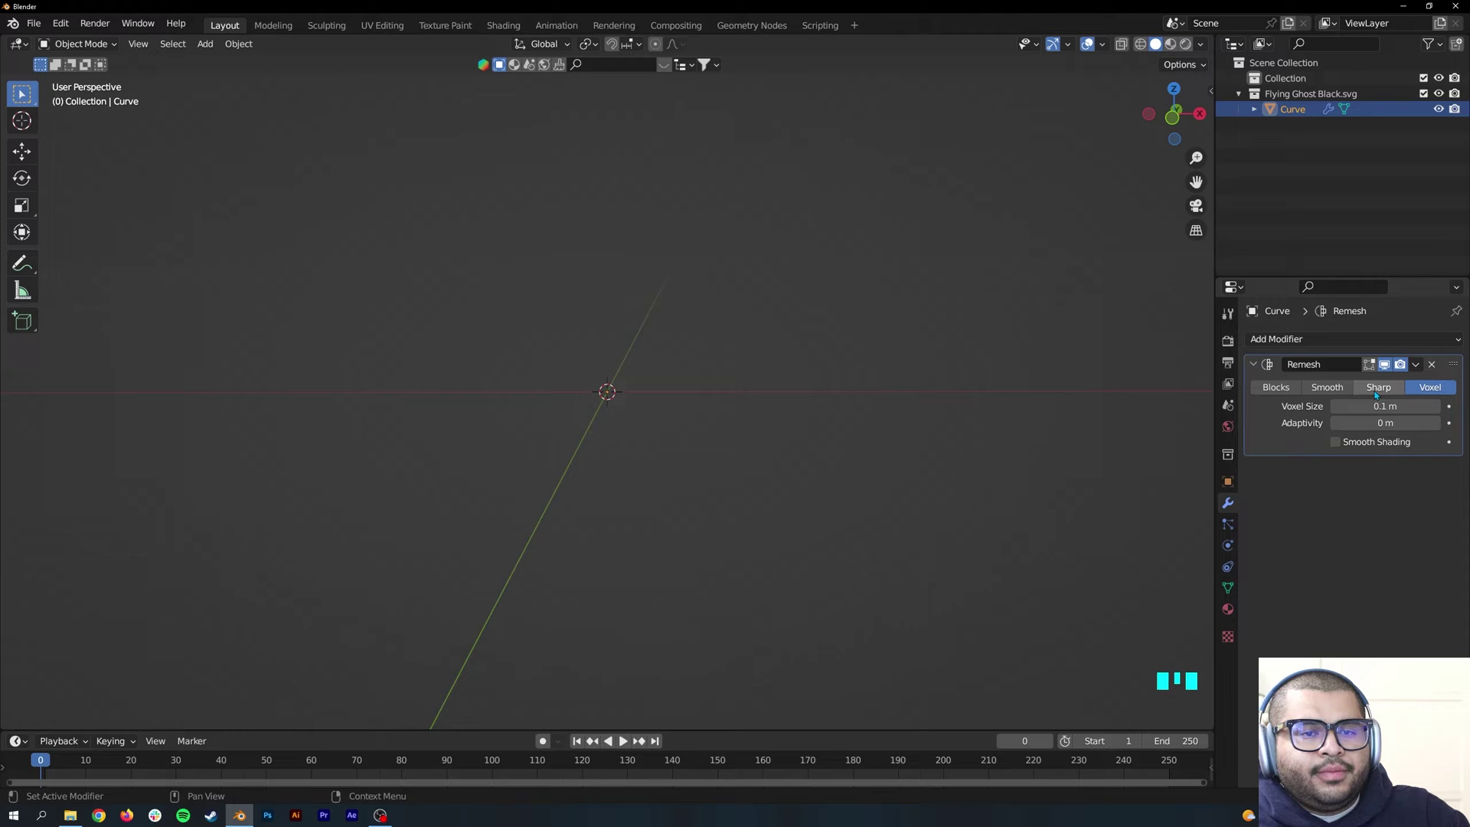
left_click(1343, 389)
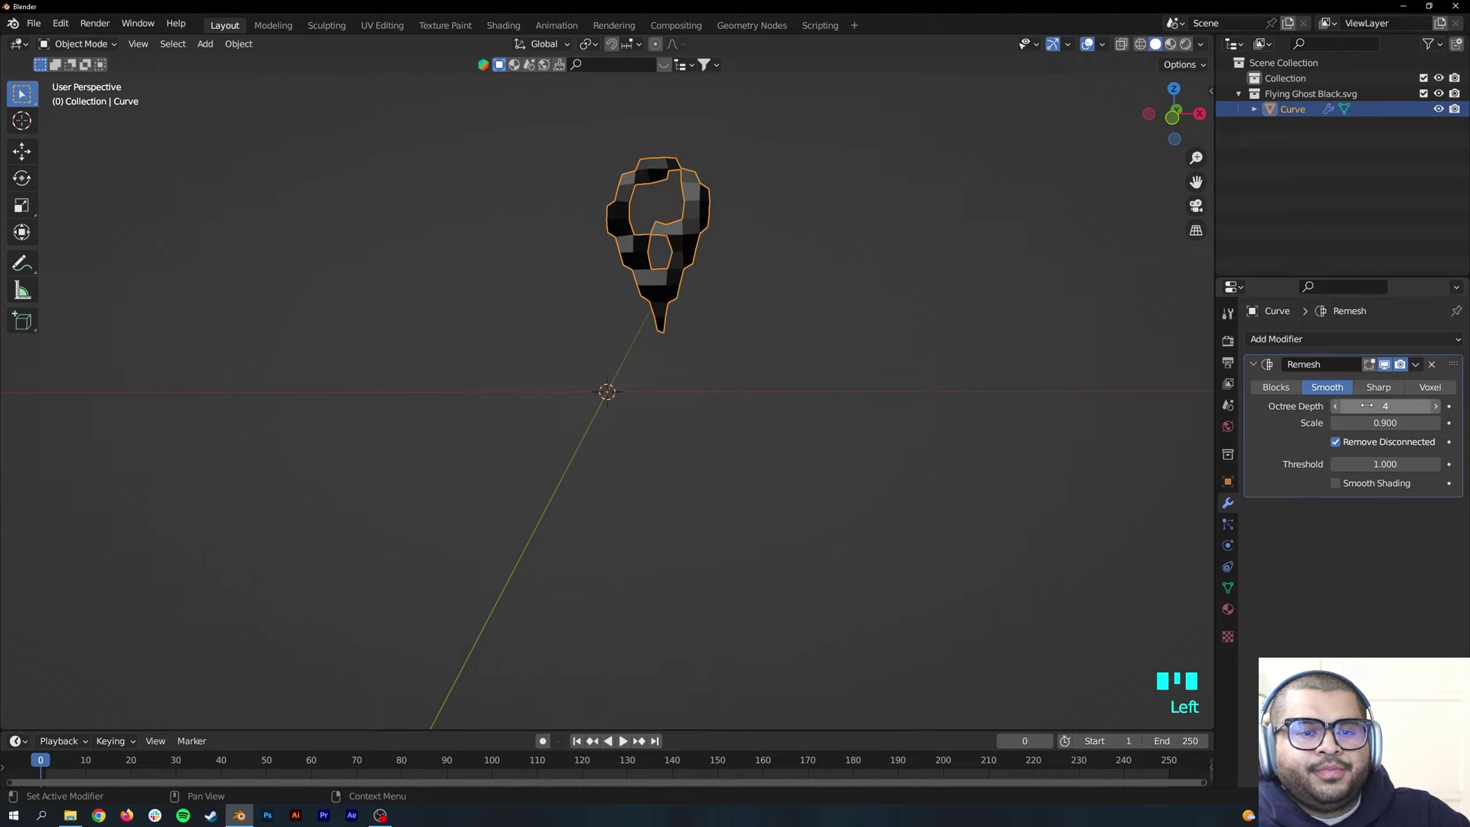
left_click_drag(1345, 406, 1378, 406)
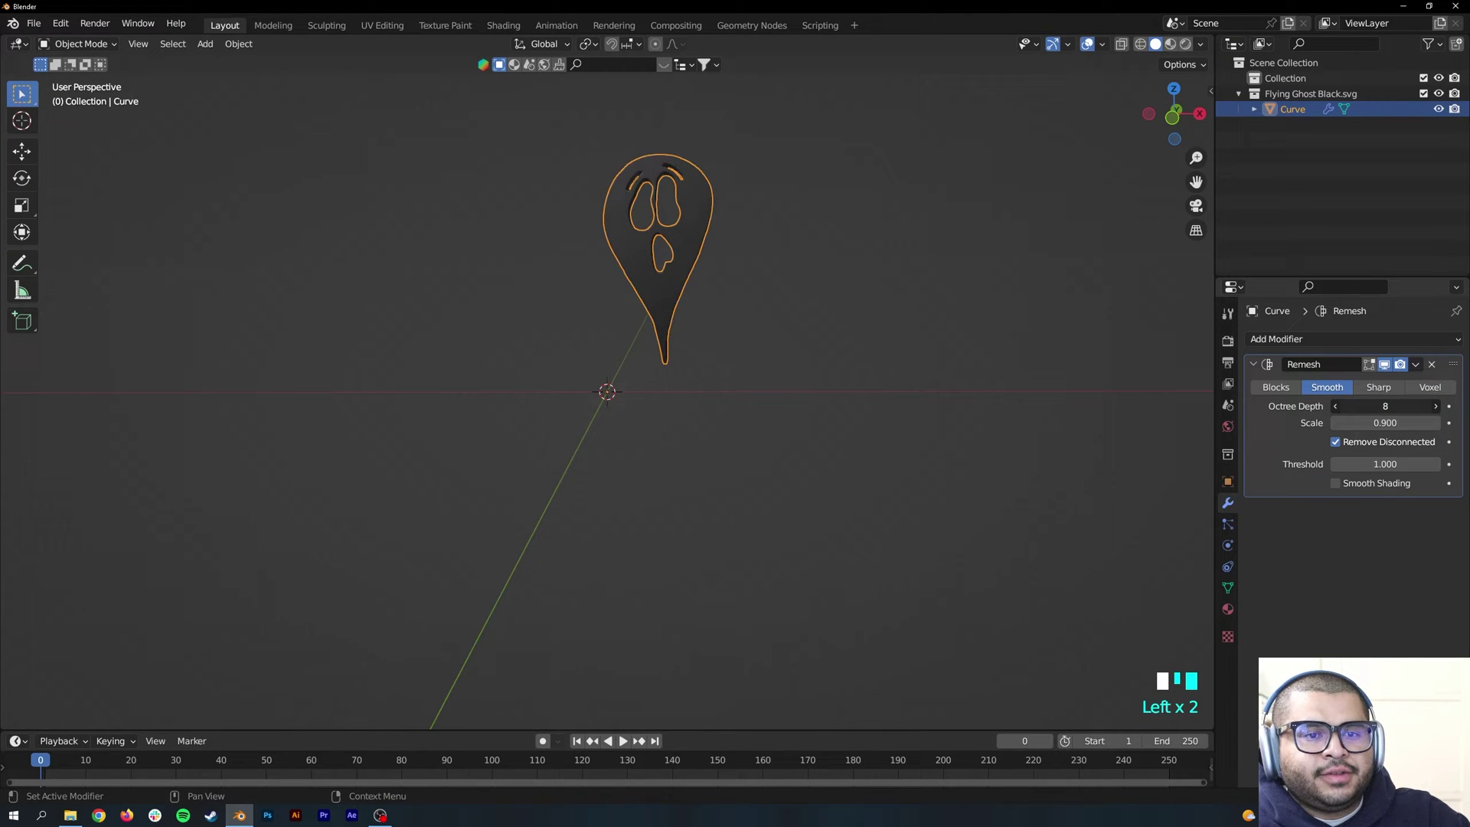
left_click(1379, 407)
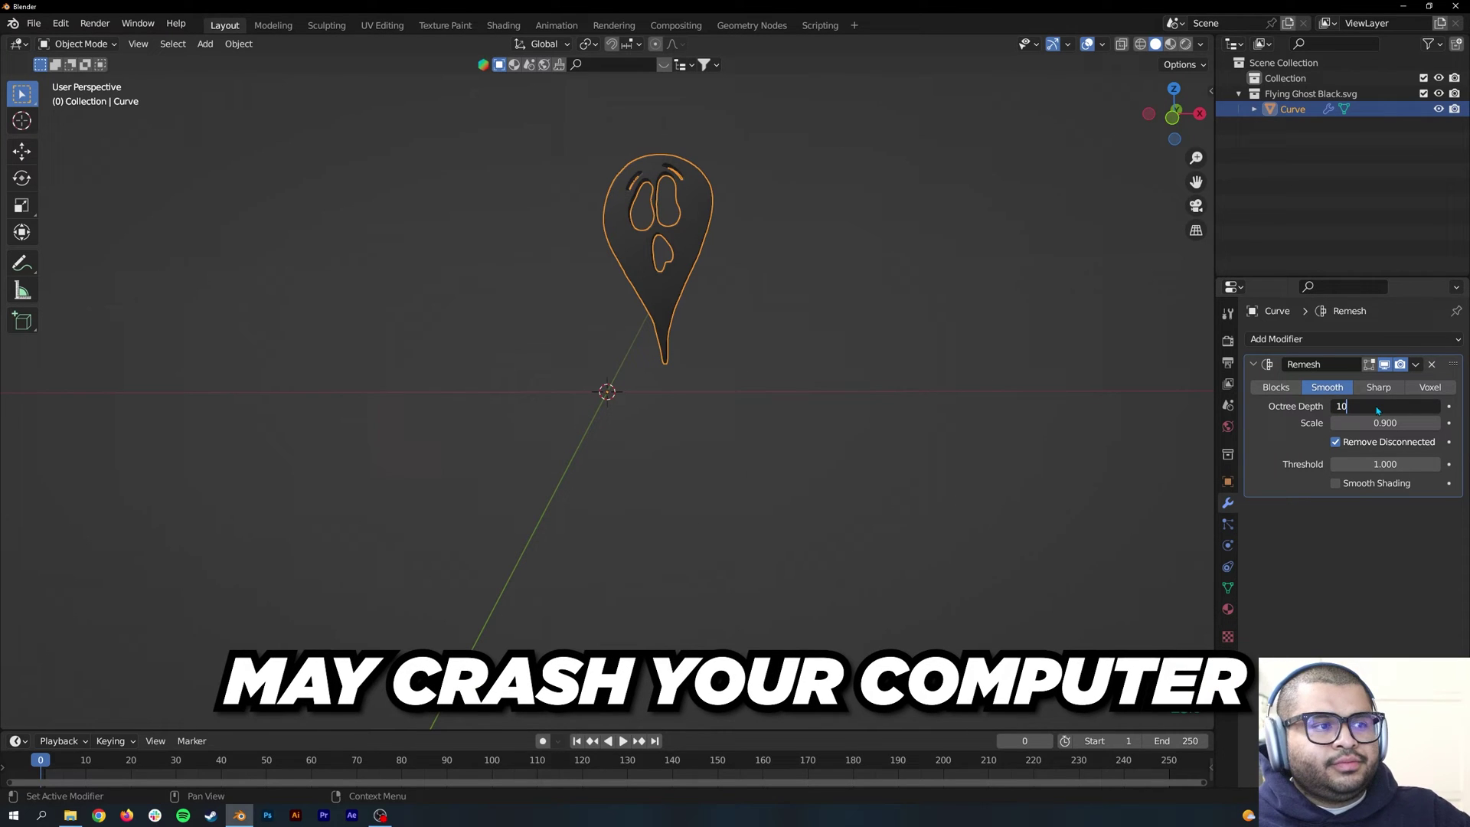
key("Return")
left_click(1337, 443)
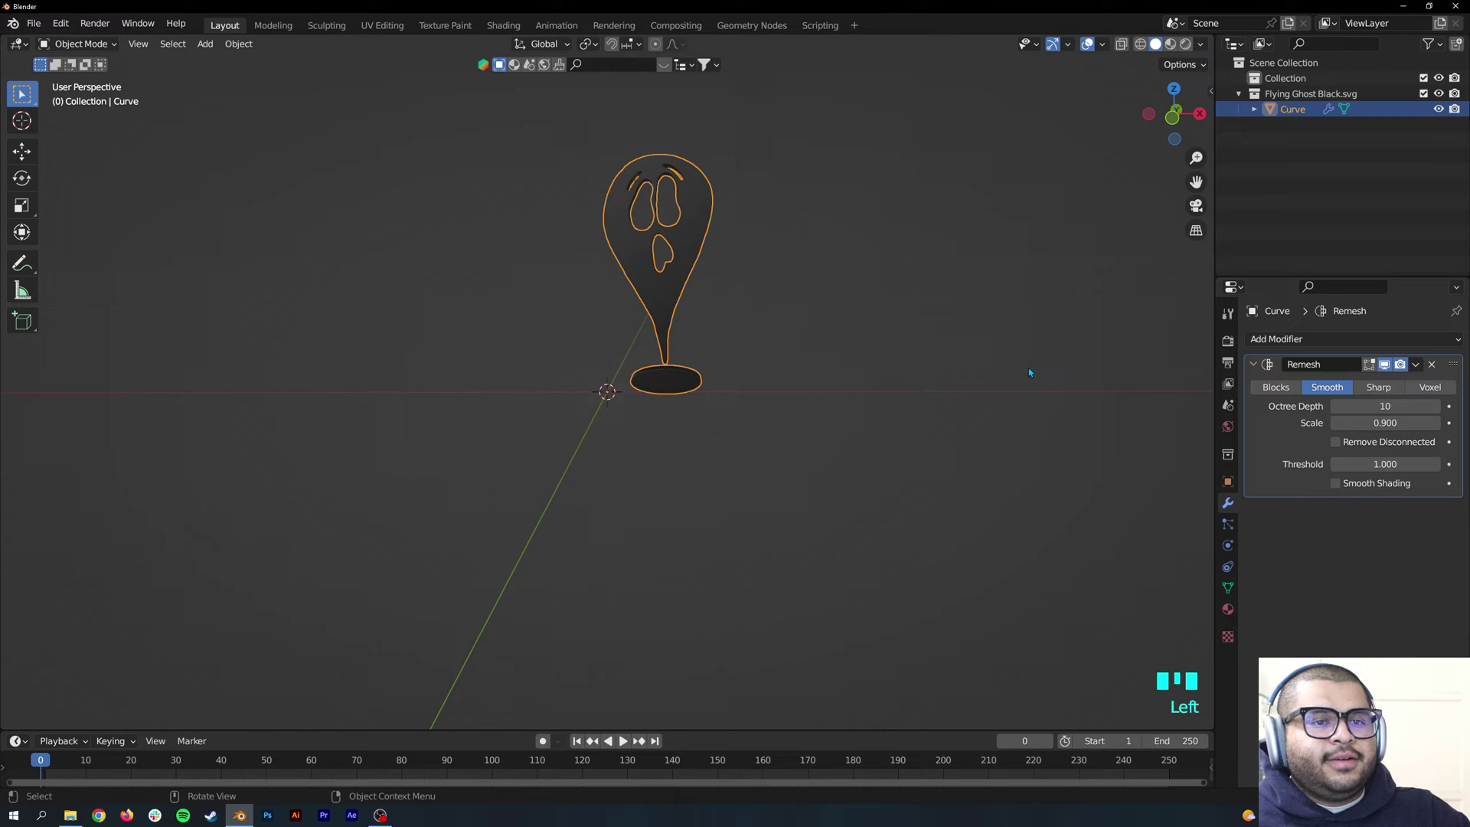
Apply the Remesh modifier permanently to the ghost mesh.
left_click(1416, 365)
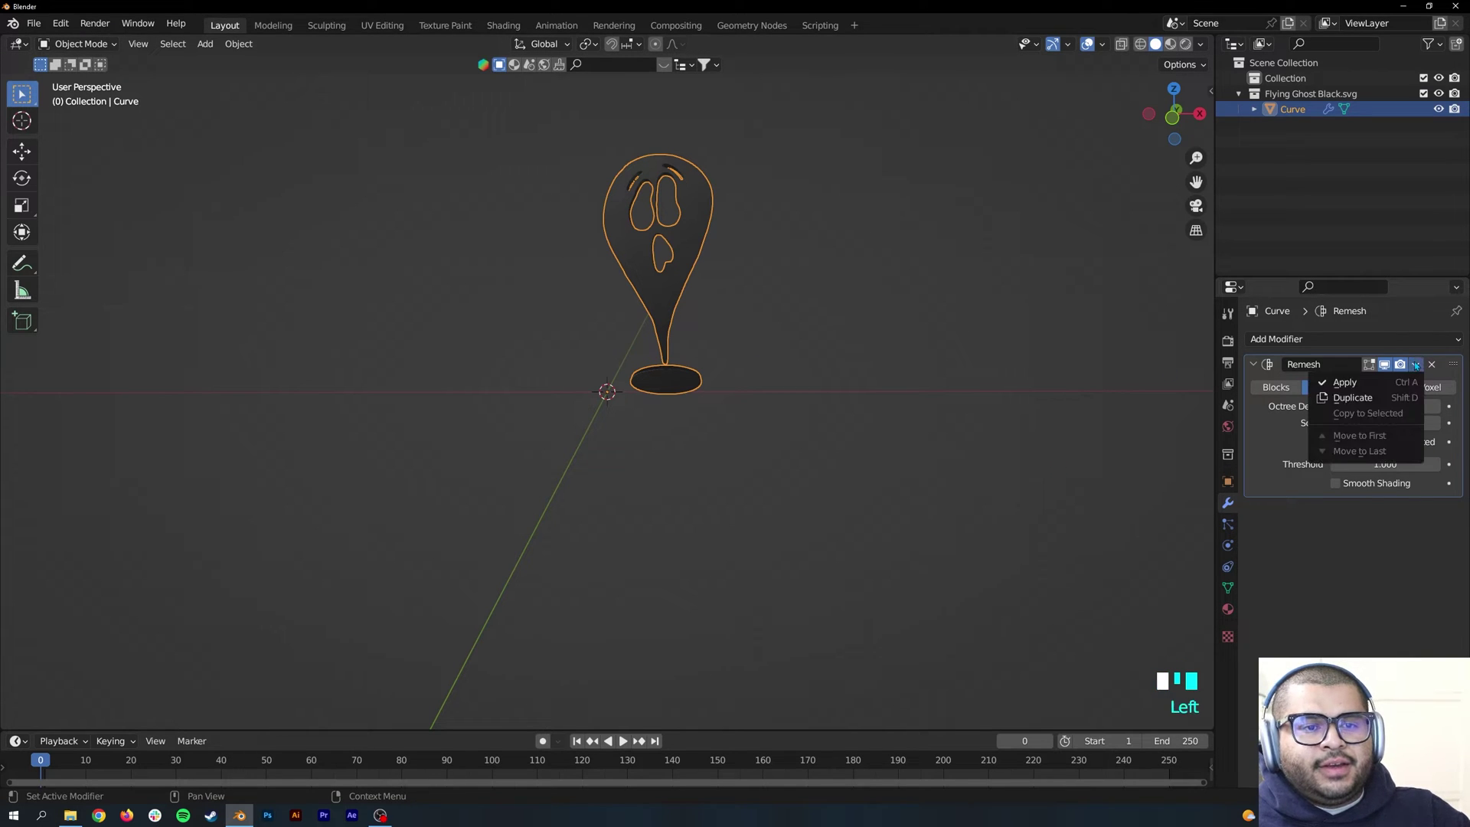
left_click(1395, 381)
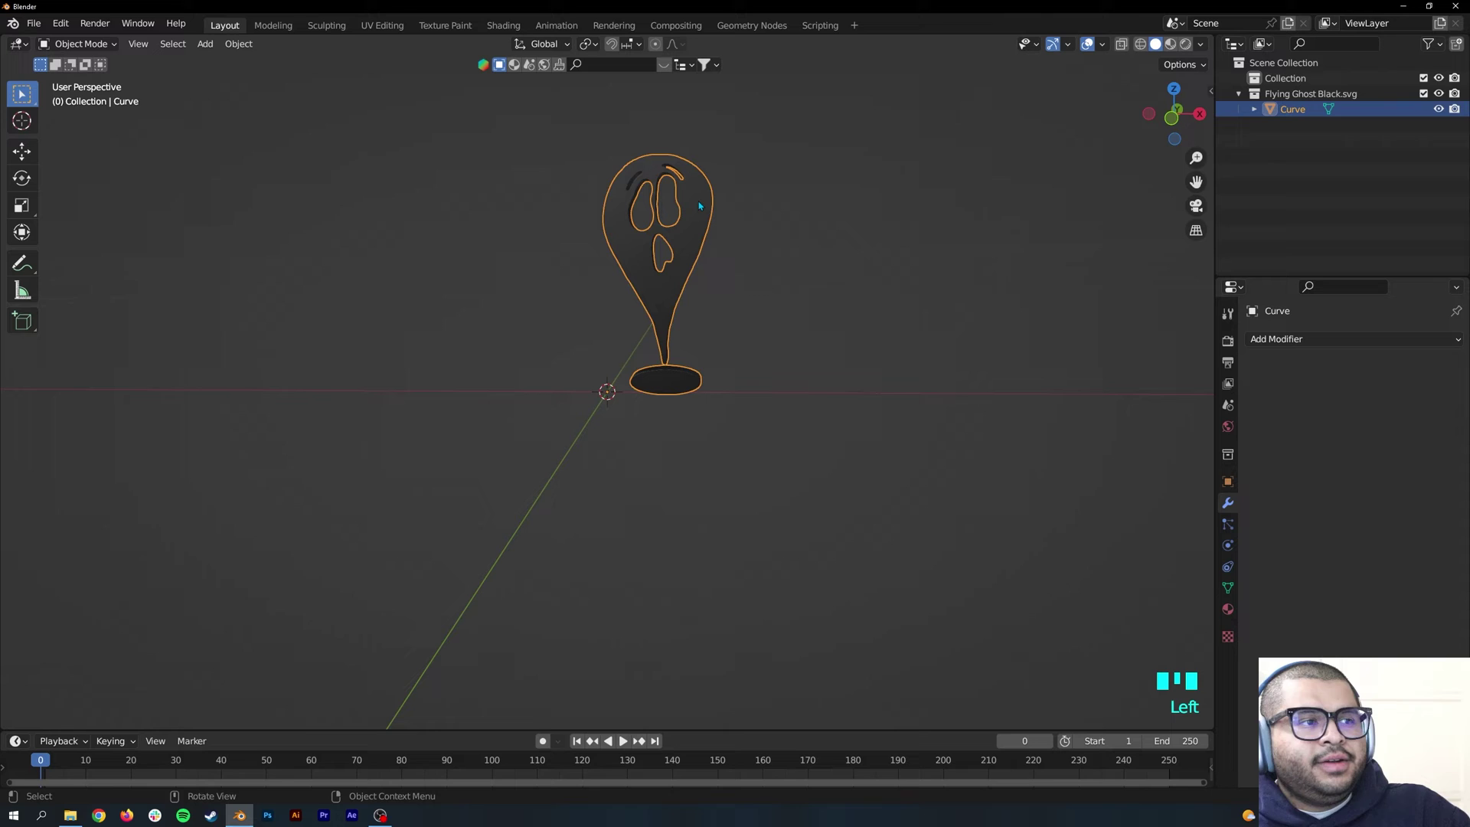
left_click(80, 44)
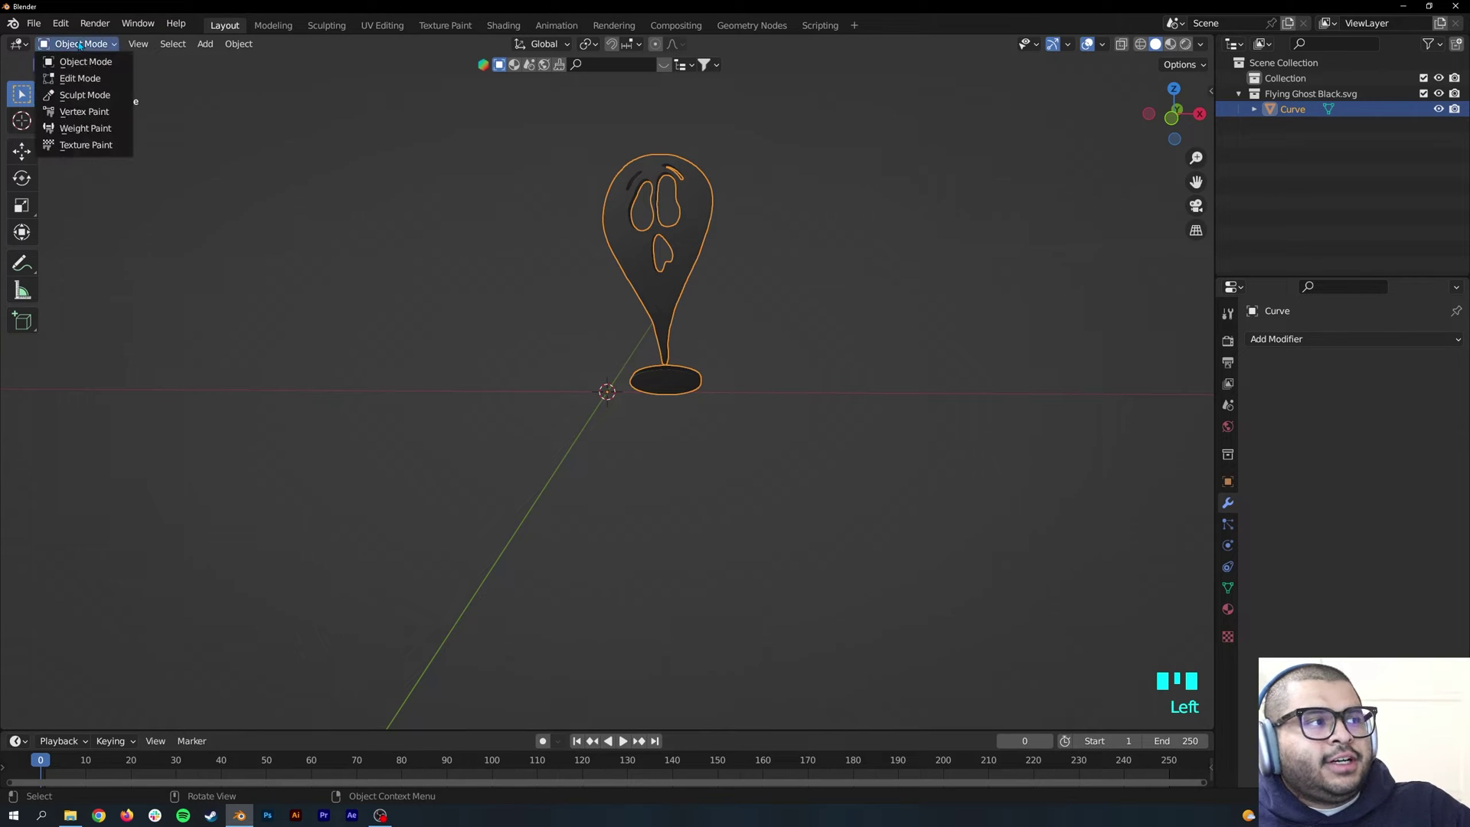
Enter Sculpt Mode with the Smooth brush at 82 px radius and lowered strength.
left_click(93, 97)
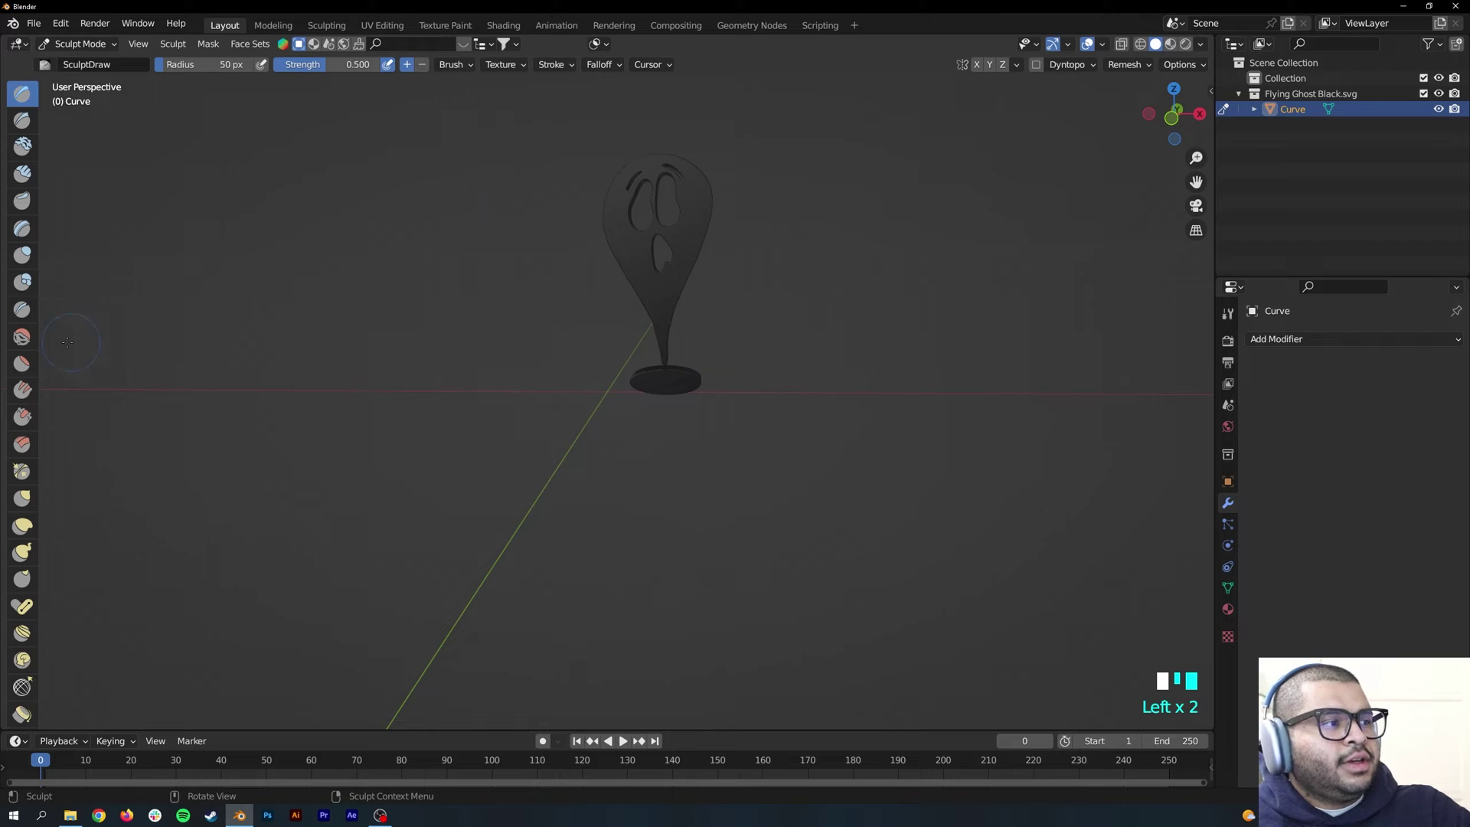
left_click(21, 338)
scroll(669, 245, "up", 2)
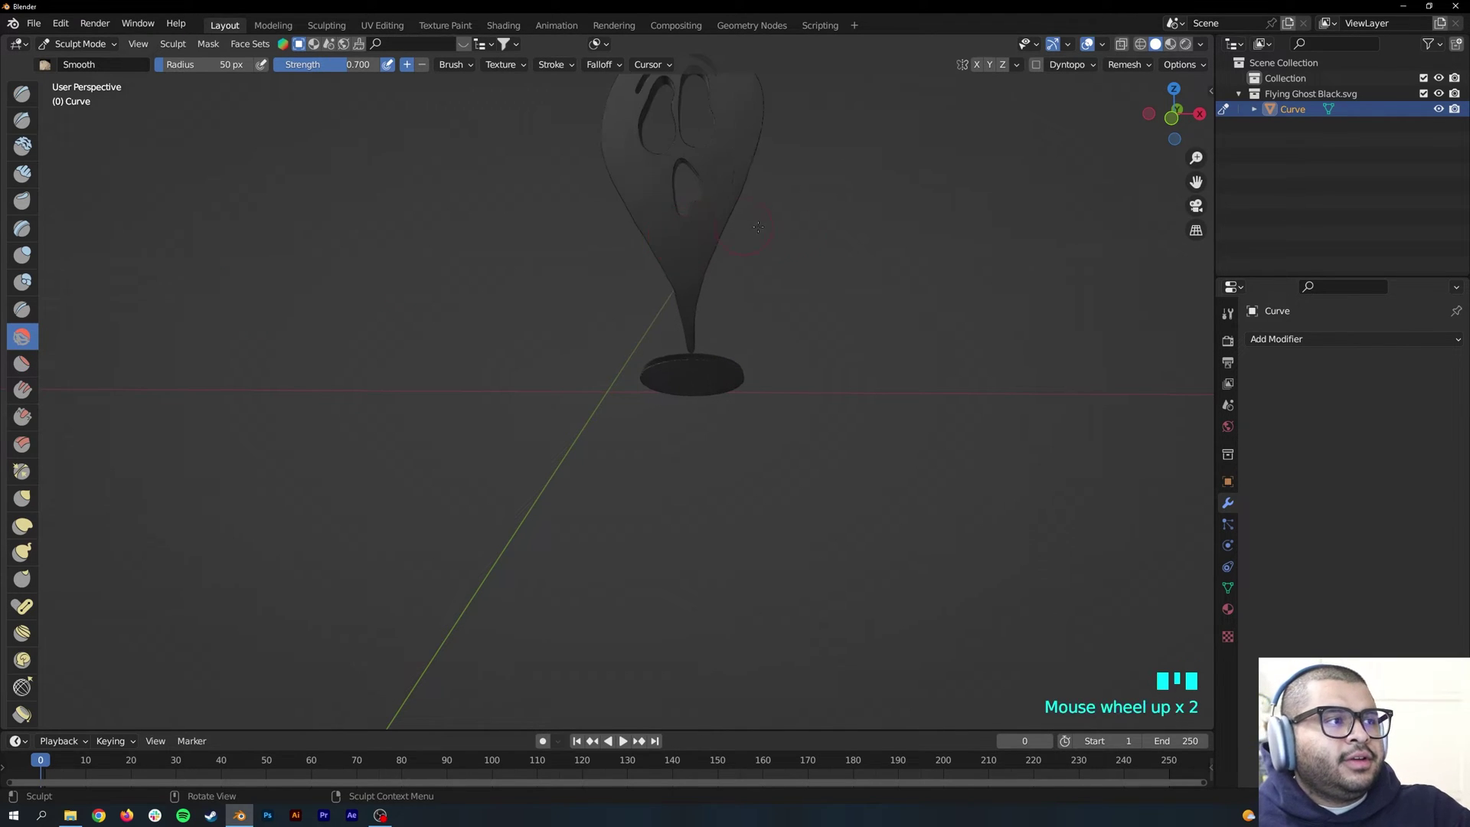
middle_click_drag(669, 245, 845, 261)
scroll(850, 247, "down", 2)
scroll(845, 261, "up", 2)
middle_click_drag(822, 203, 798, 288, "shift")
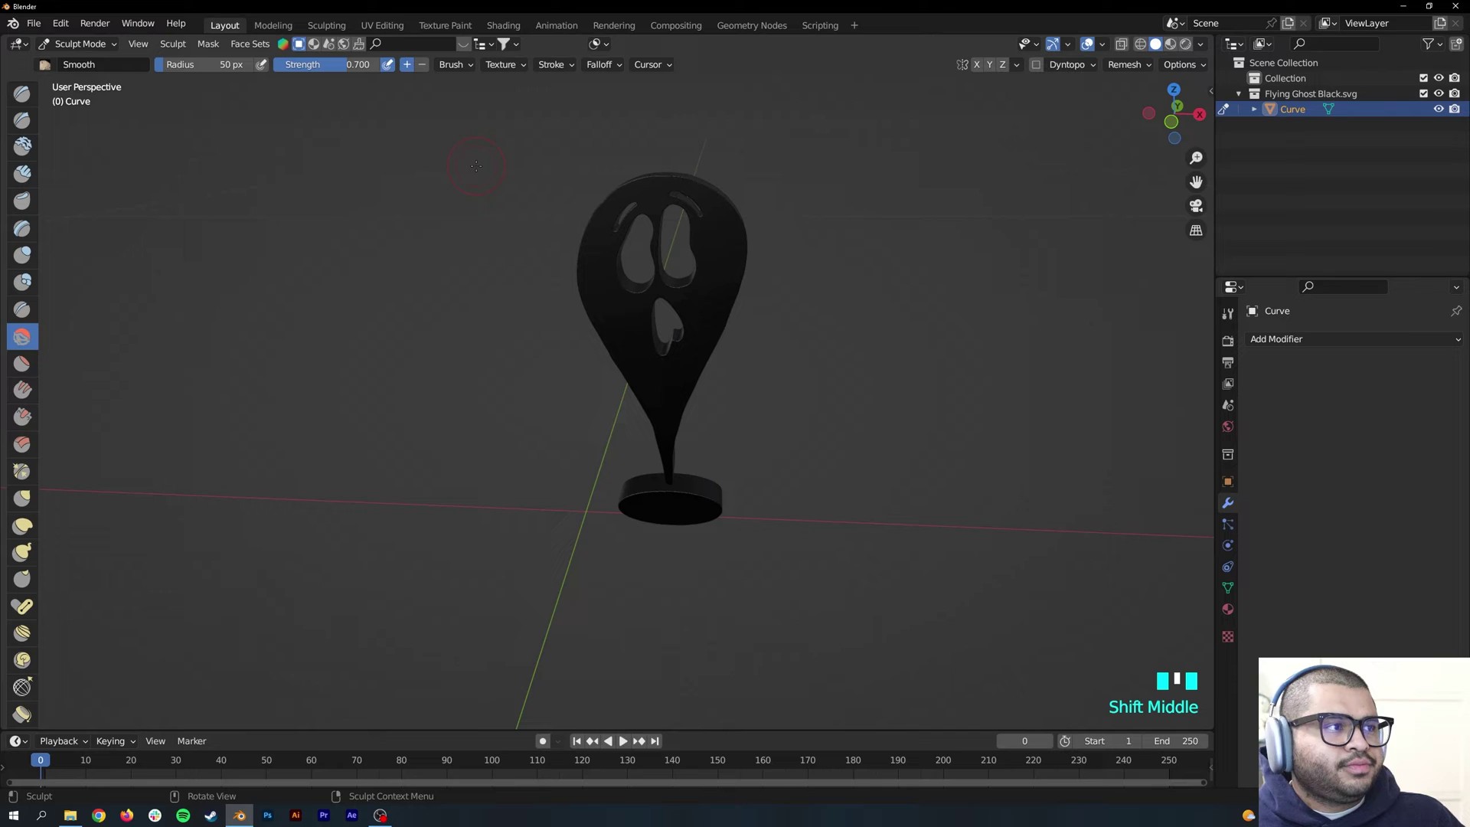
left_click_drag(319, 67, 292, 67)
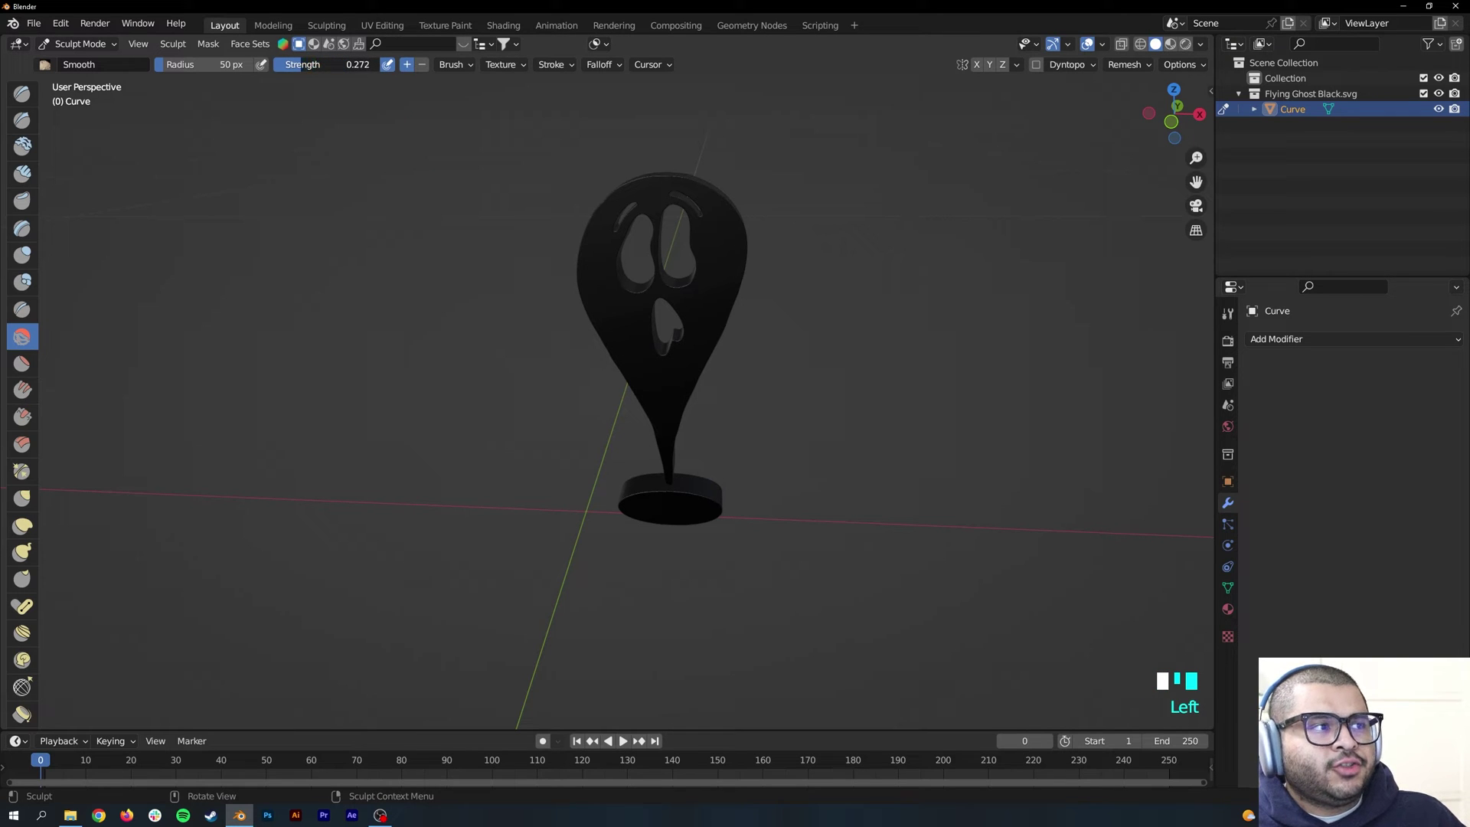
mouse_move(180, 67)
left_mouse_down()
mouse_move(195, 67)
mouse_move(180, 72)
left_mouse_up()
Smooth the ghost's face and the area around its eyes.
left_click(623, 219)
left_click(623, 222)
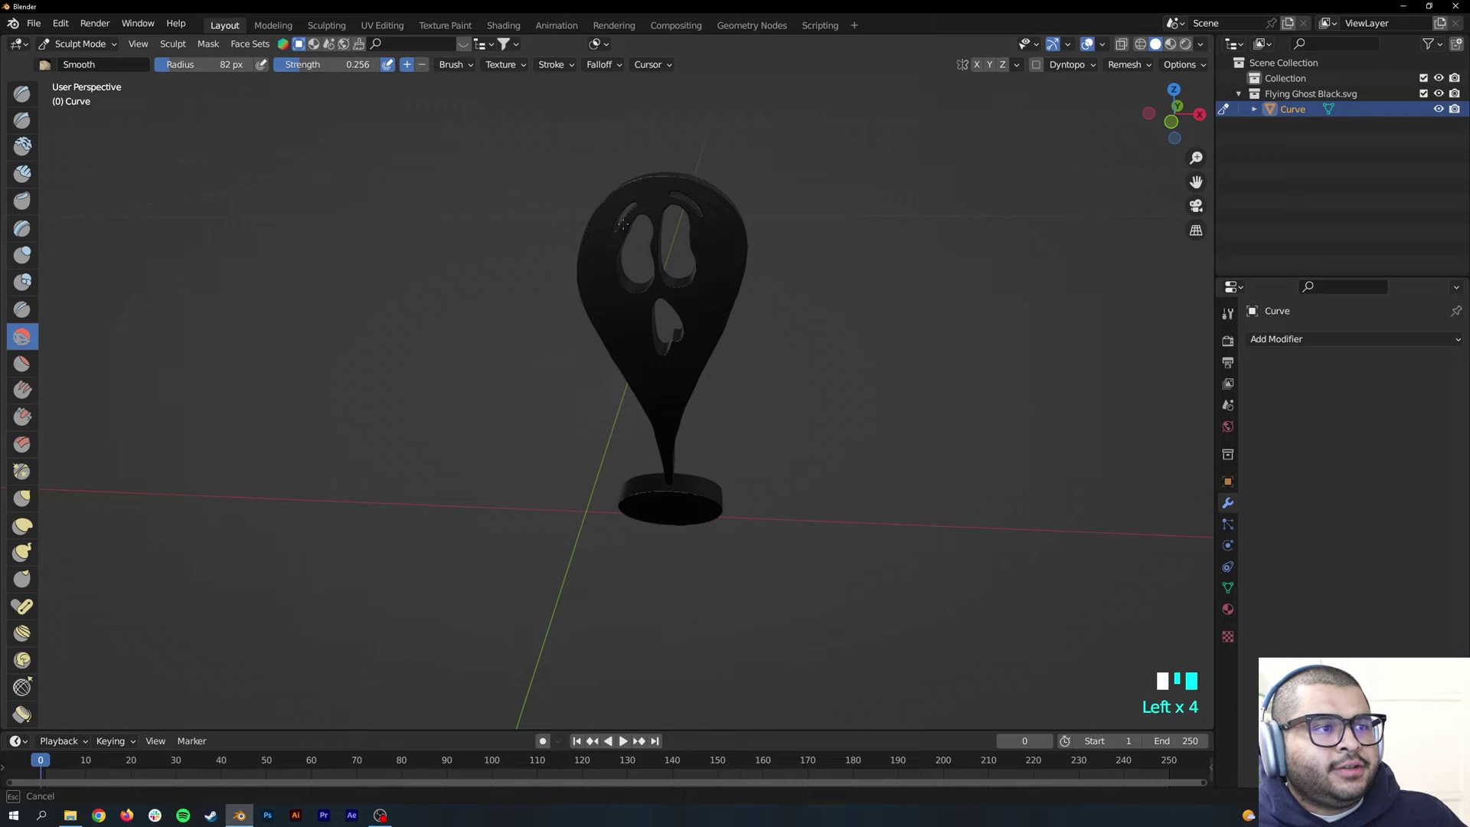
left_click(656, 245)
left_click(656, 245)
left_click(643, 218)
left_click(644, 218)
middle_click_drag(643, 218, 738, 204)
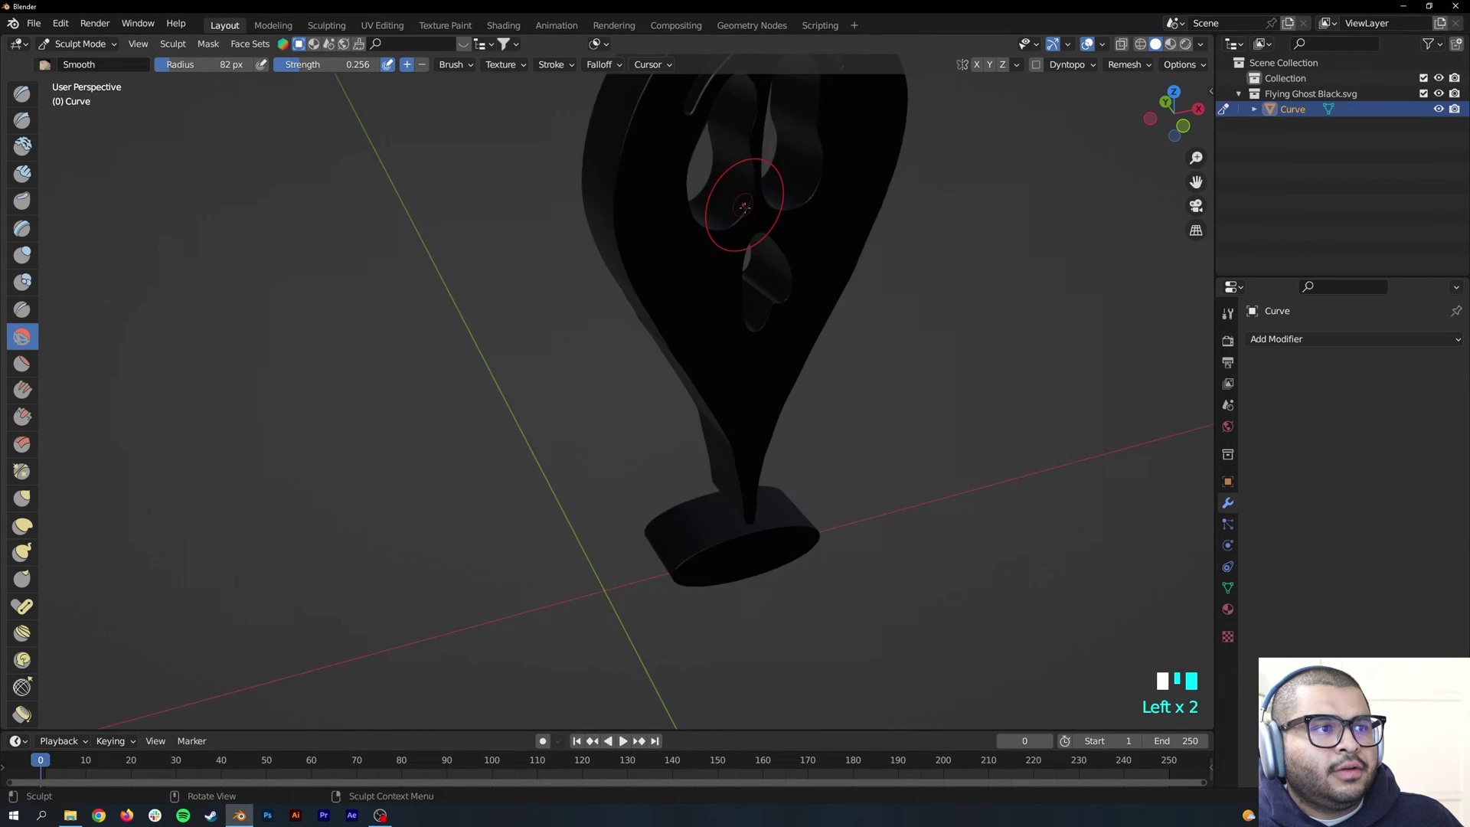
scroll(735, 266, "up", 3)
scroll(735, 266, "up", 1)
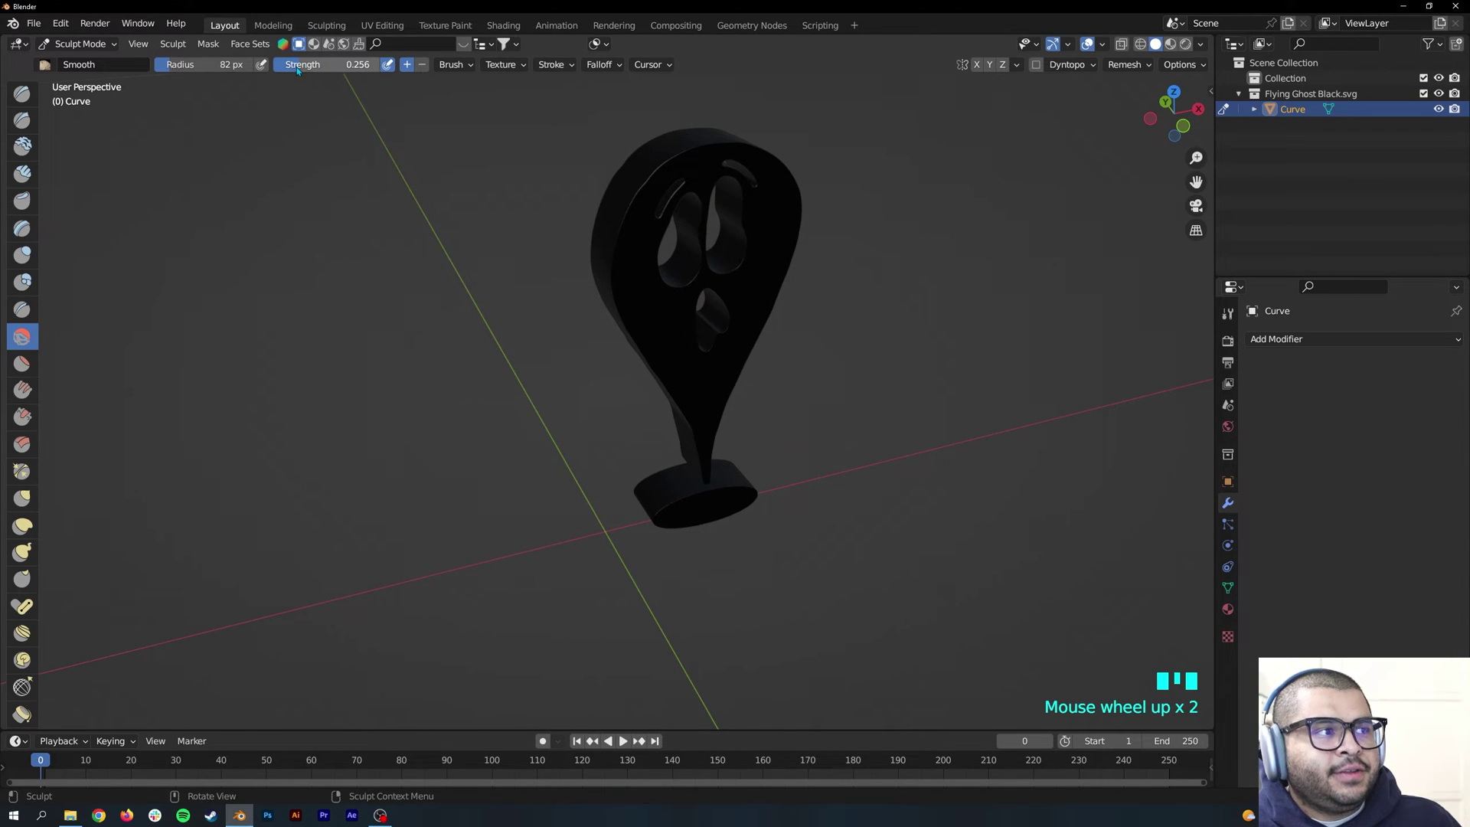
Raise the brush strength slightly and smooth the top of the ghost's head.
left_click_drag(297, 71, 303, 71)
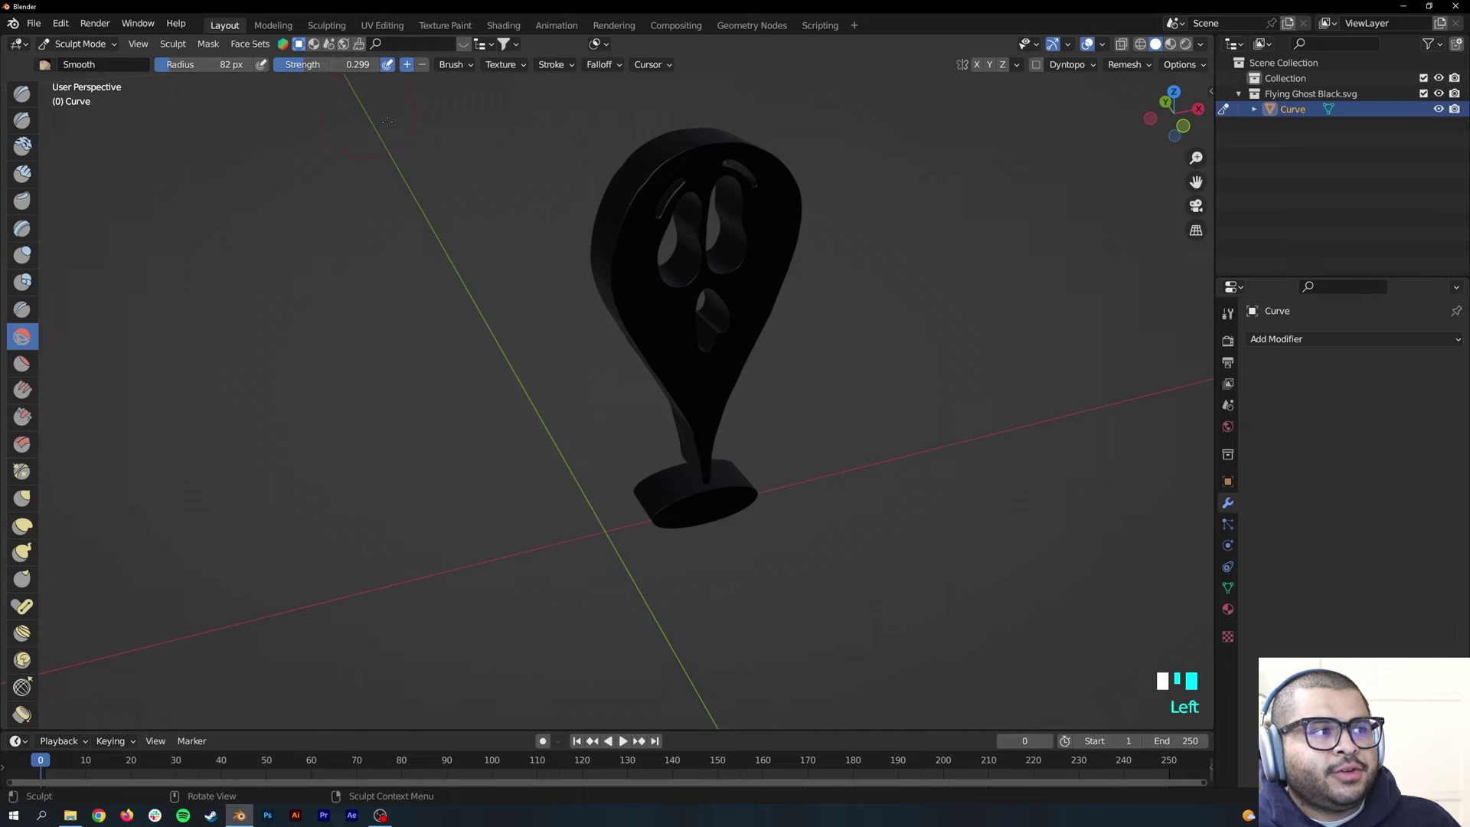
left_click(678, 167)
left_click(659, 191)
left_click(659, 190)
middle_click_drag(659, 191, 860, 331)
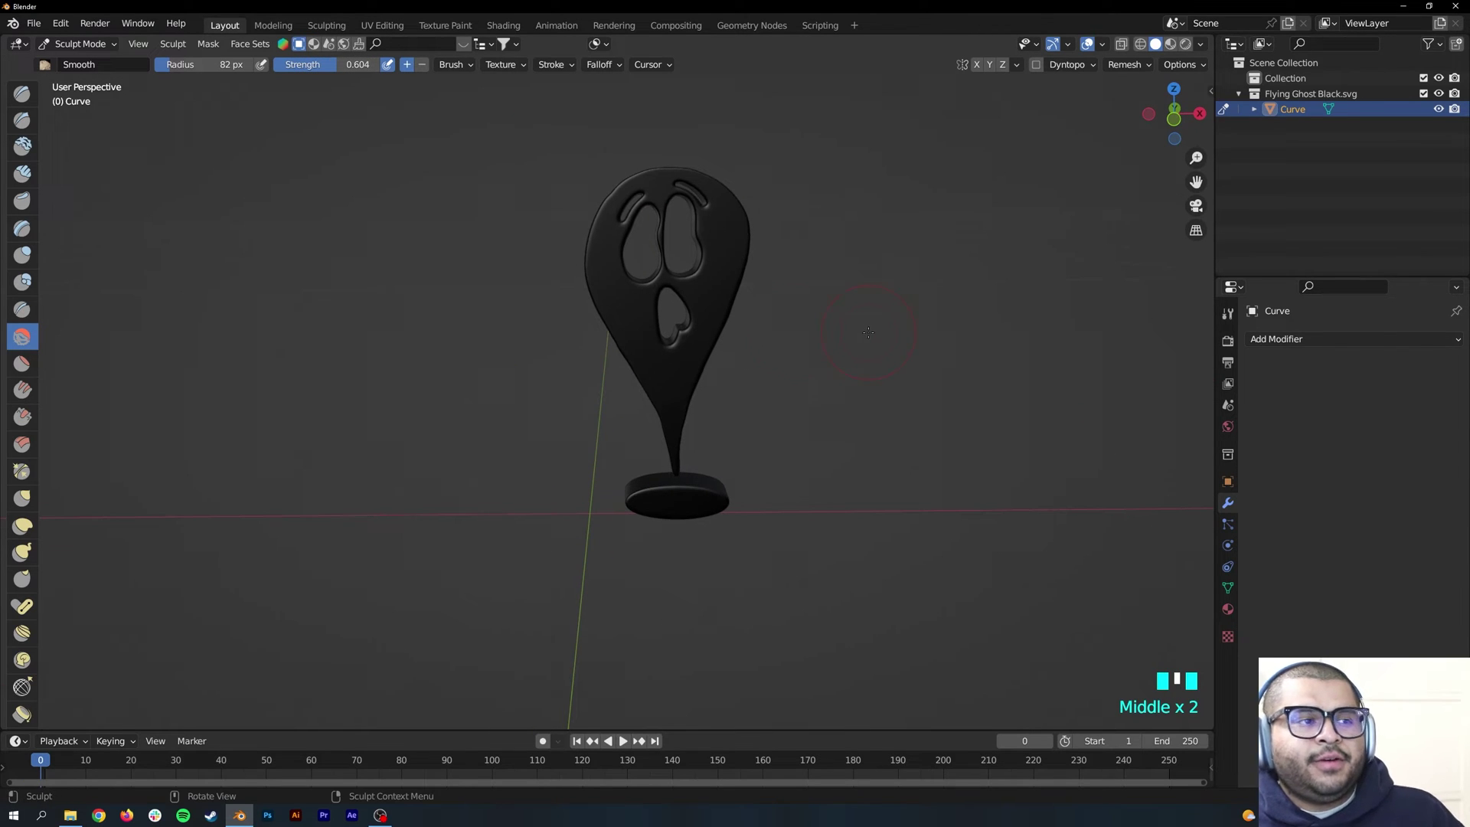
Return to Object Mode and apply Shade Smooth to the ghost.
left_click(81, 43)
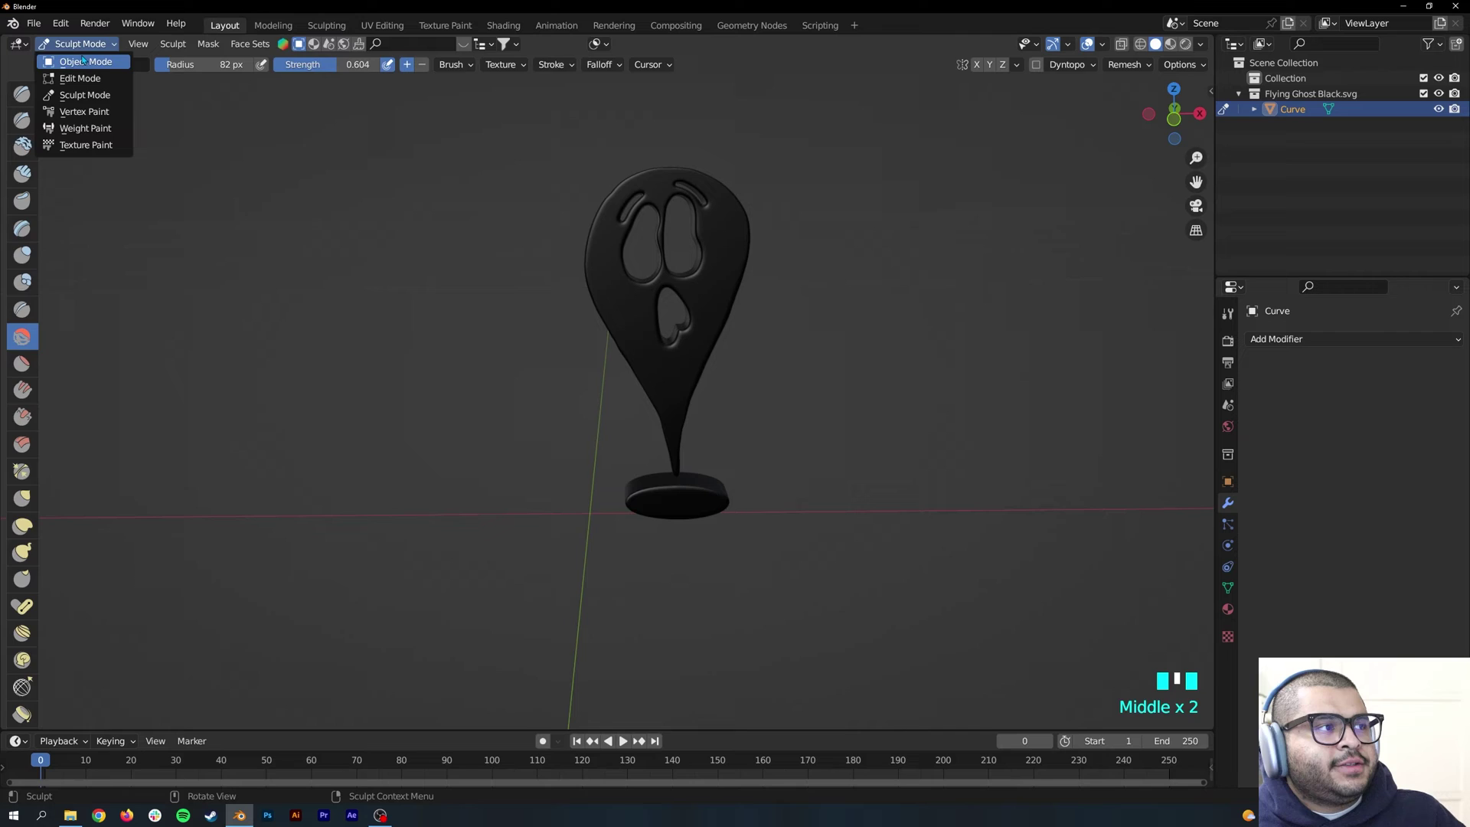
left_click(77, 59)
right_click(726, 244)
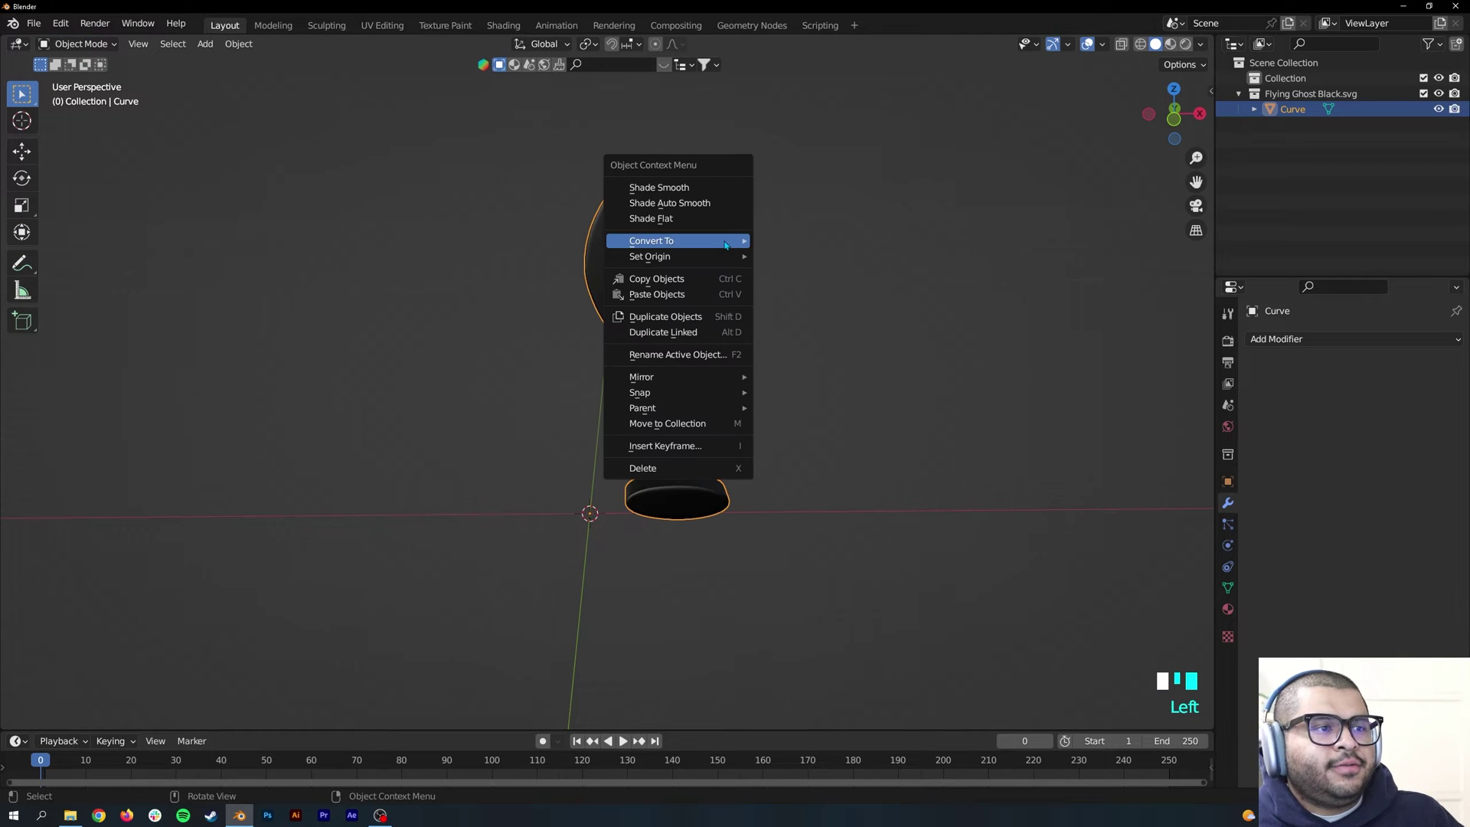
mouse_move(726, 244)
right_click(728, 192)
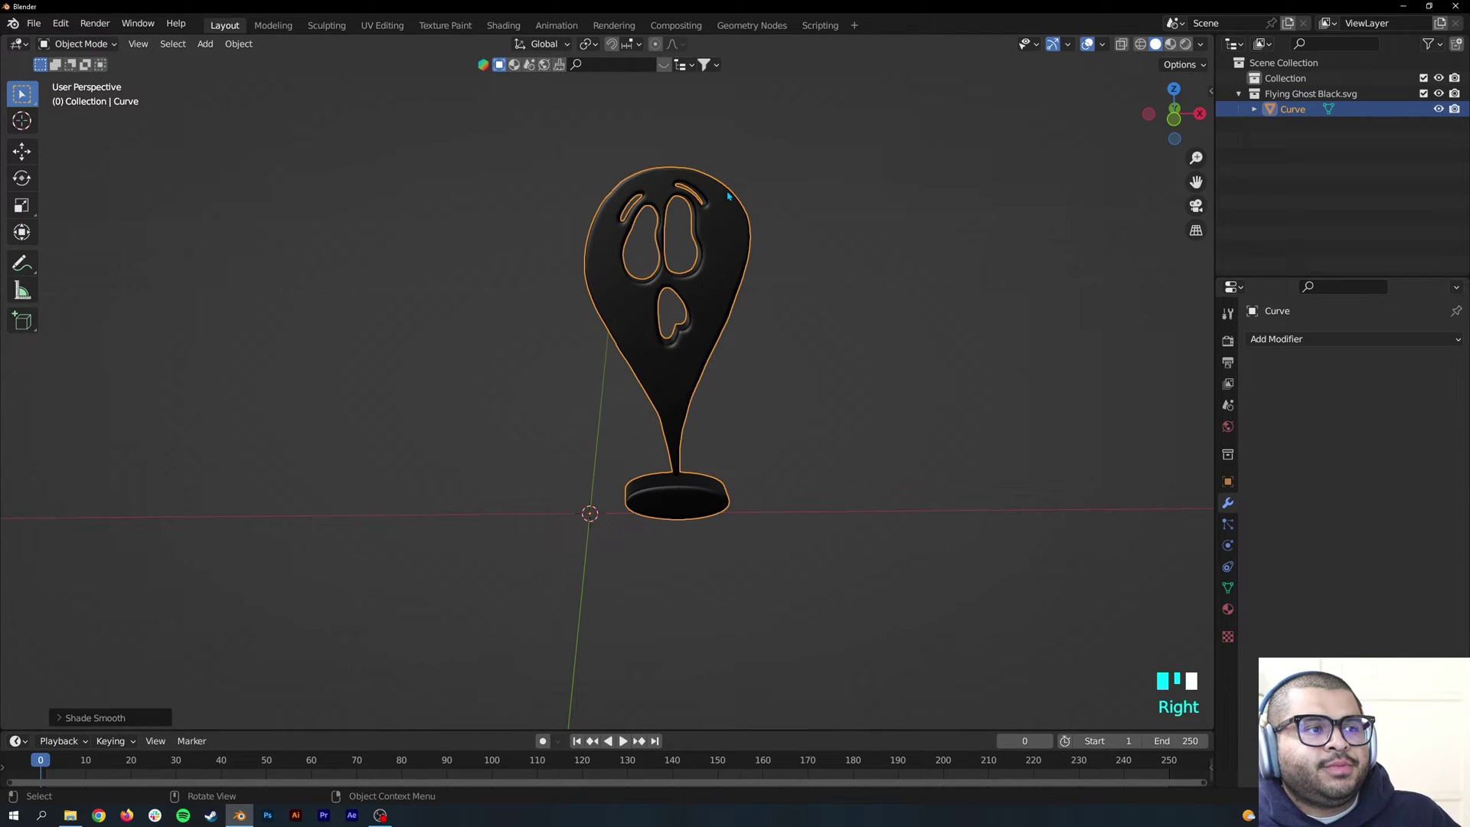
middle_click_drag(850, 335, 802, 421)
Show the Object properties transform values with the ghost selected.
left_click(788, 332)
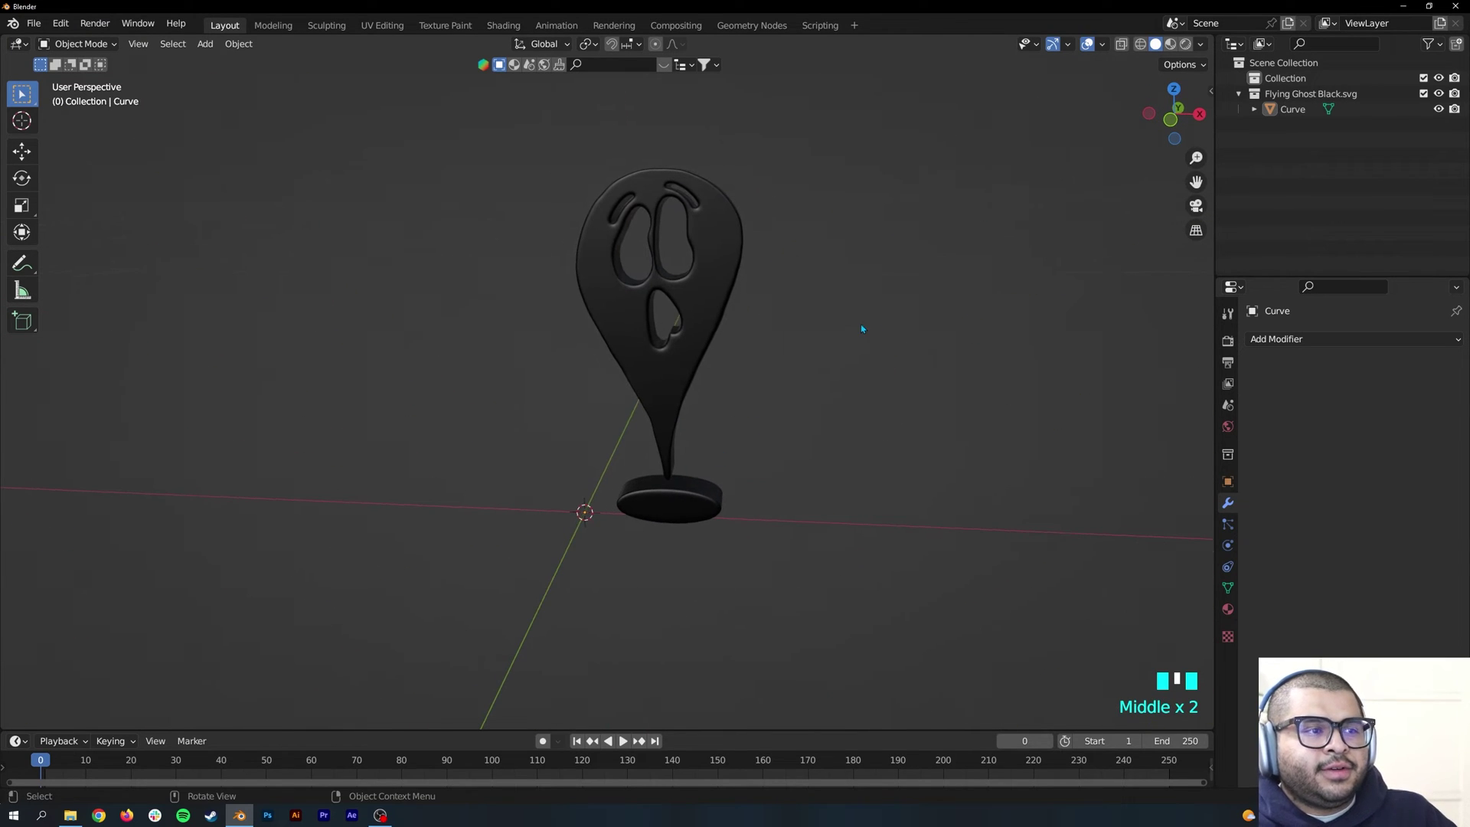
left_click(1228, 481)
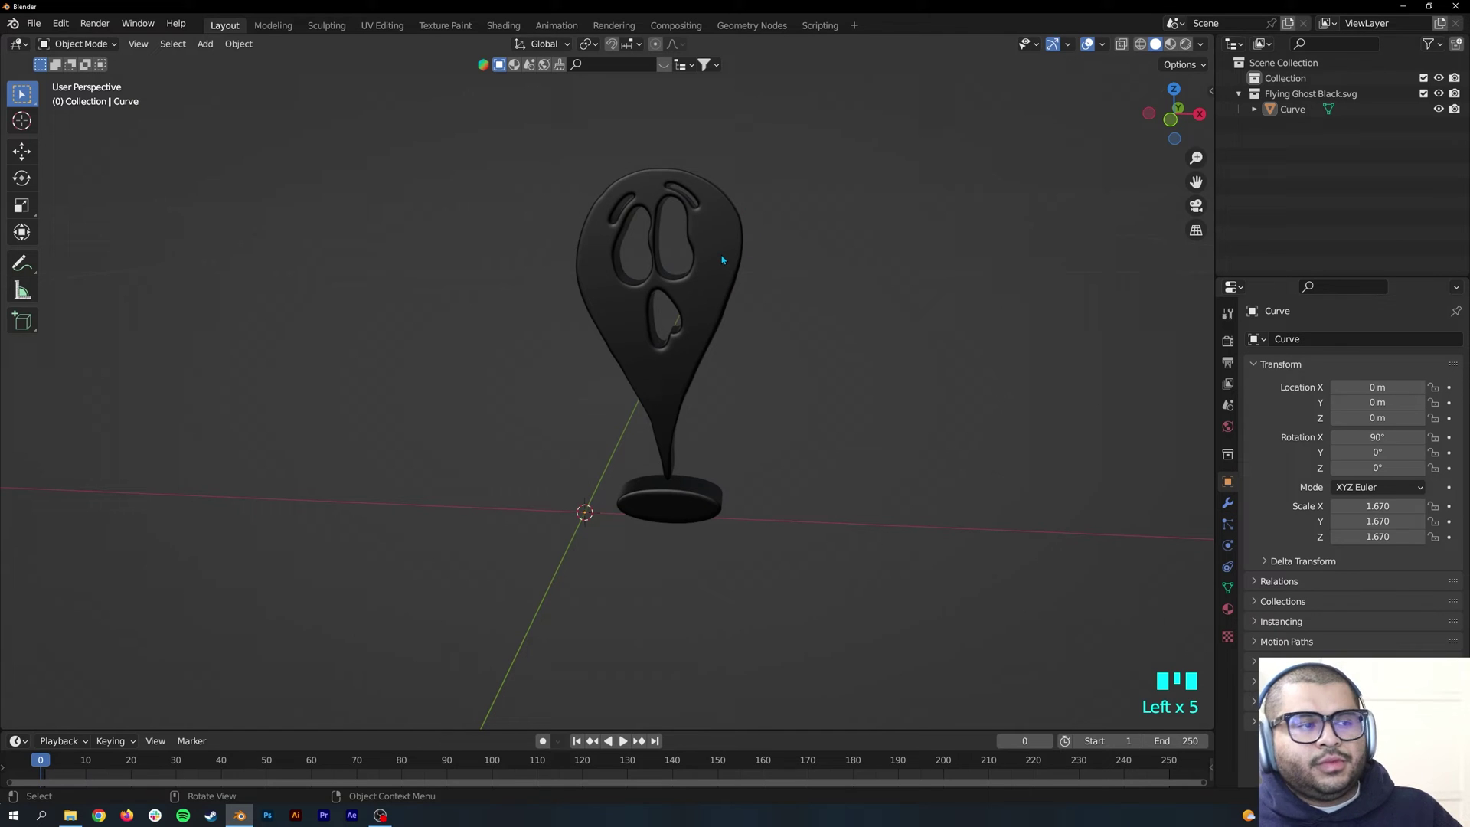
left_click(722, 259)
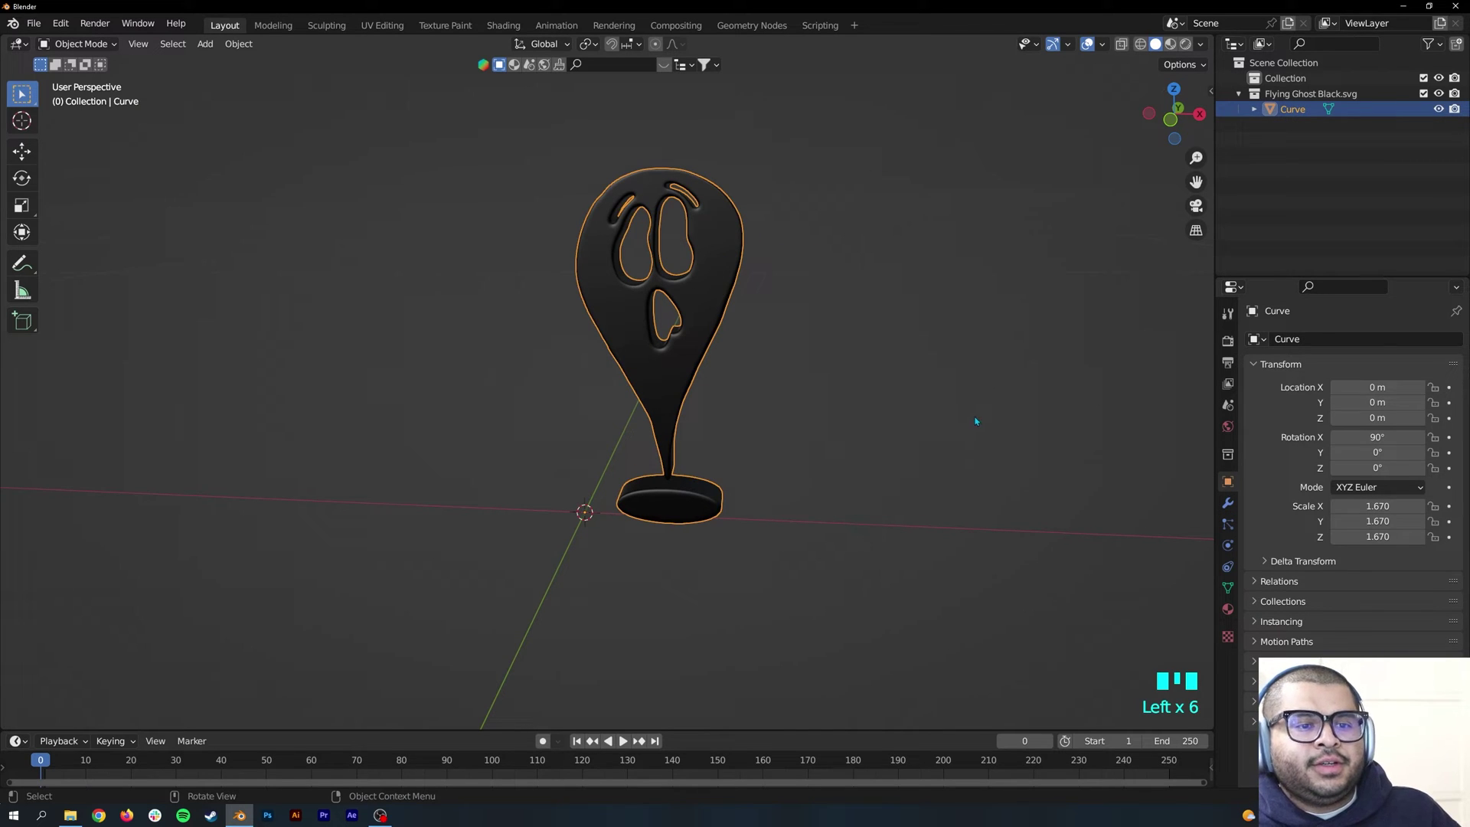
Replace SVGMat with a new material at Metallic 1.000 and Roughness 0.225, viewed in Material Preview.
left_click(1228, 610)
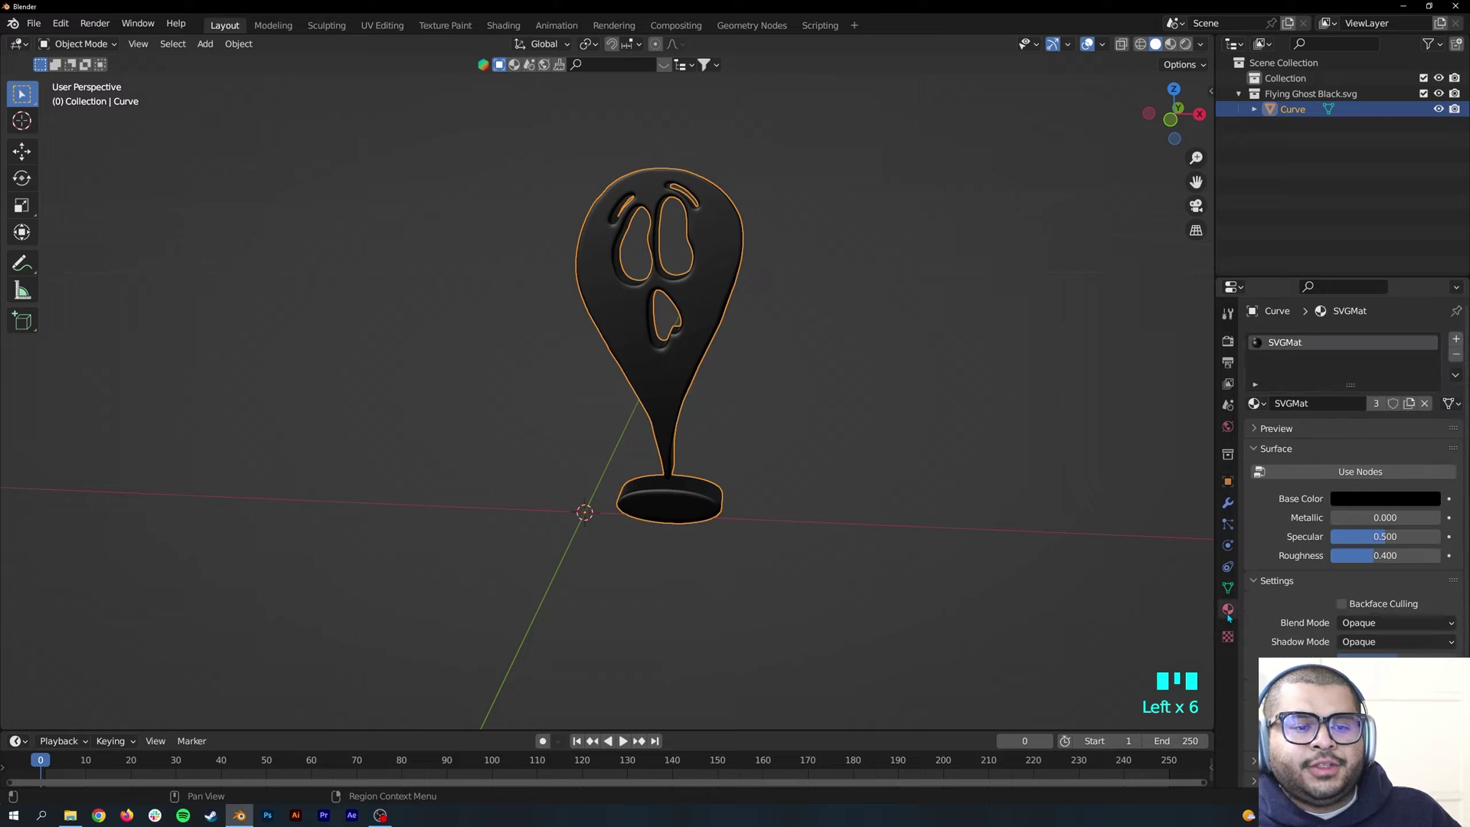
left_click(1425, 404)
left_click(1317, 404)
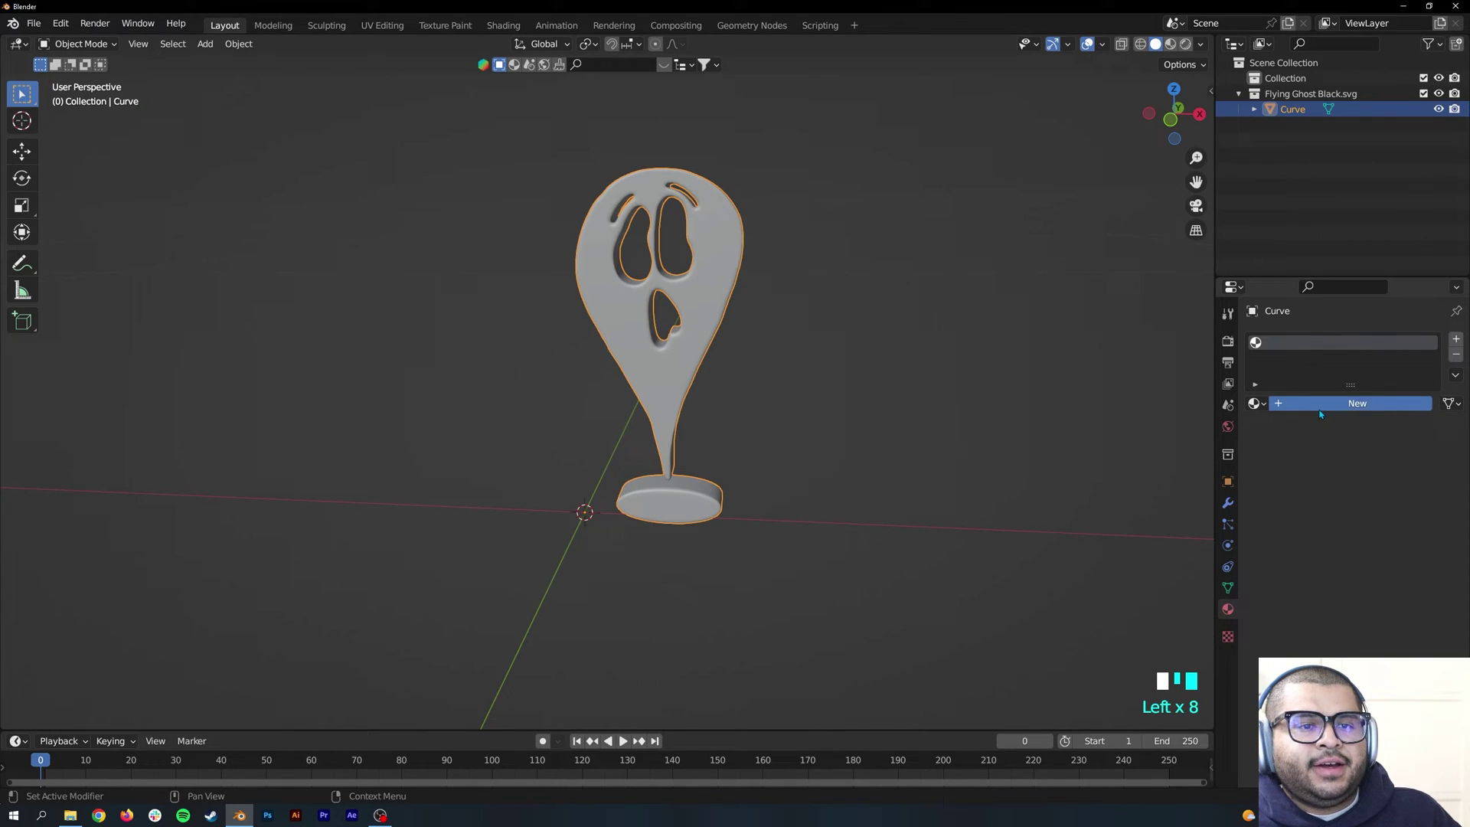
scroll(1284, 557, "down", 4)
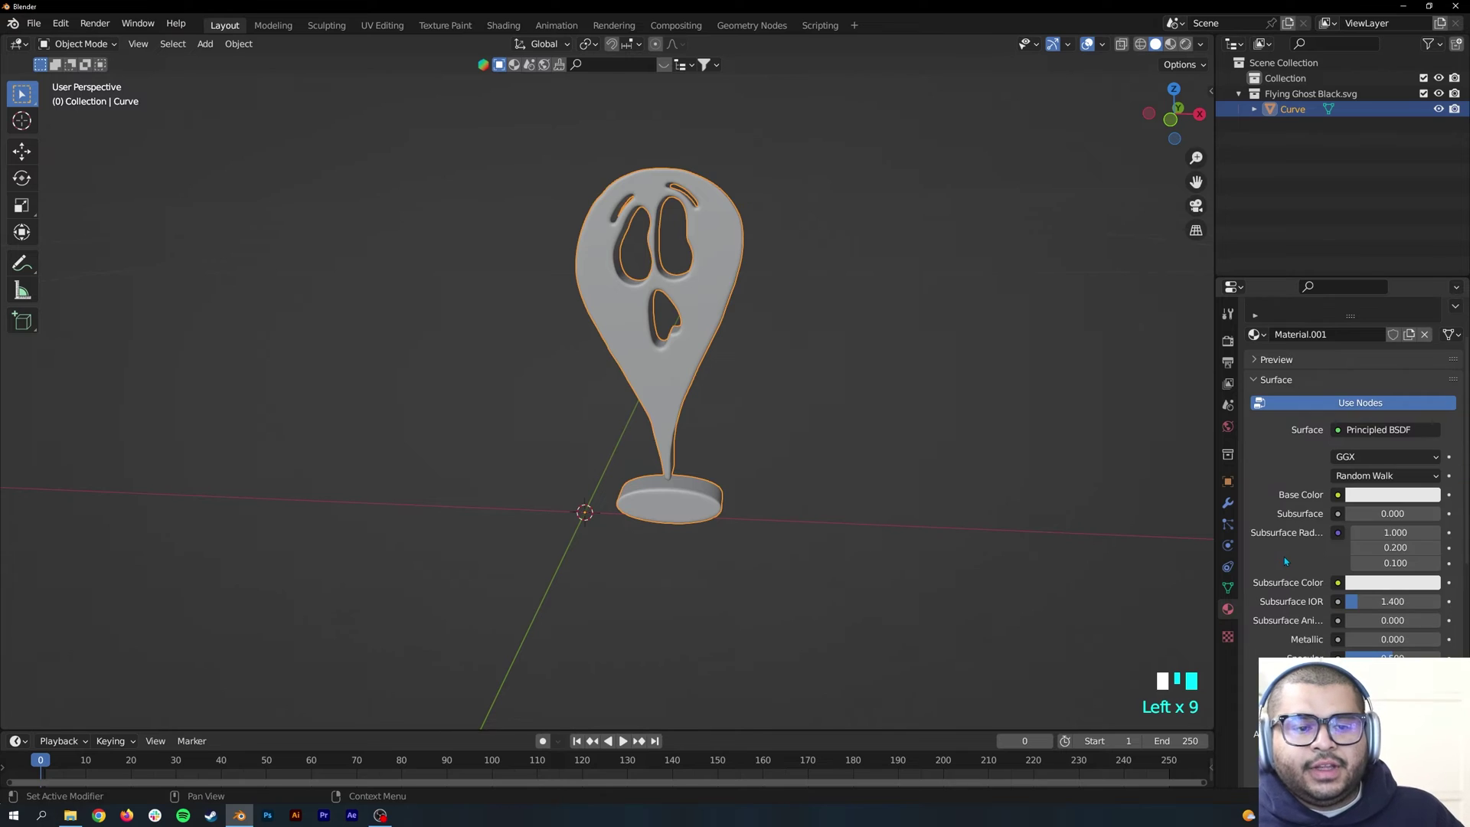
left_click_drag(1359, 593, 1451, 593)
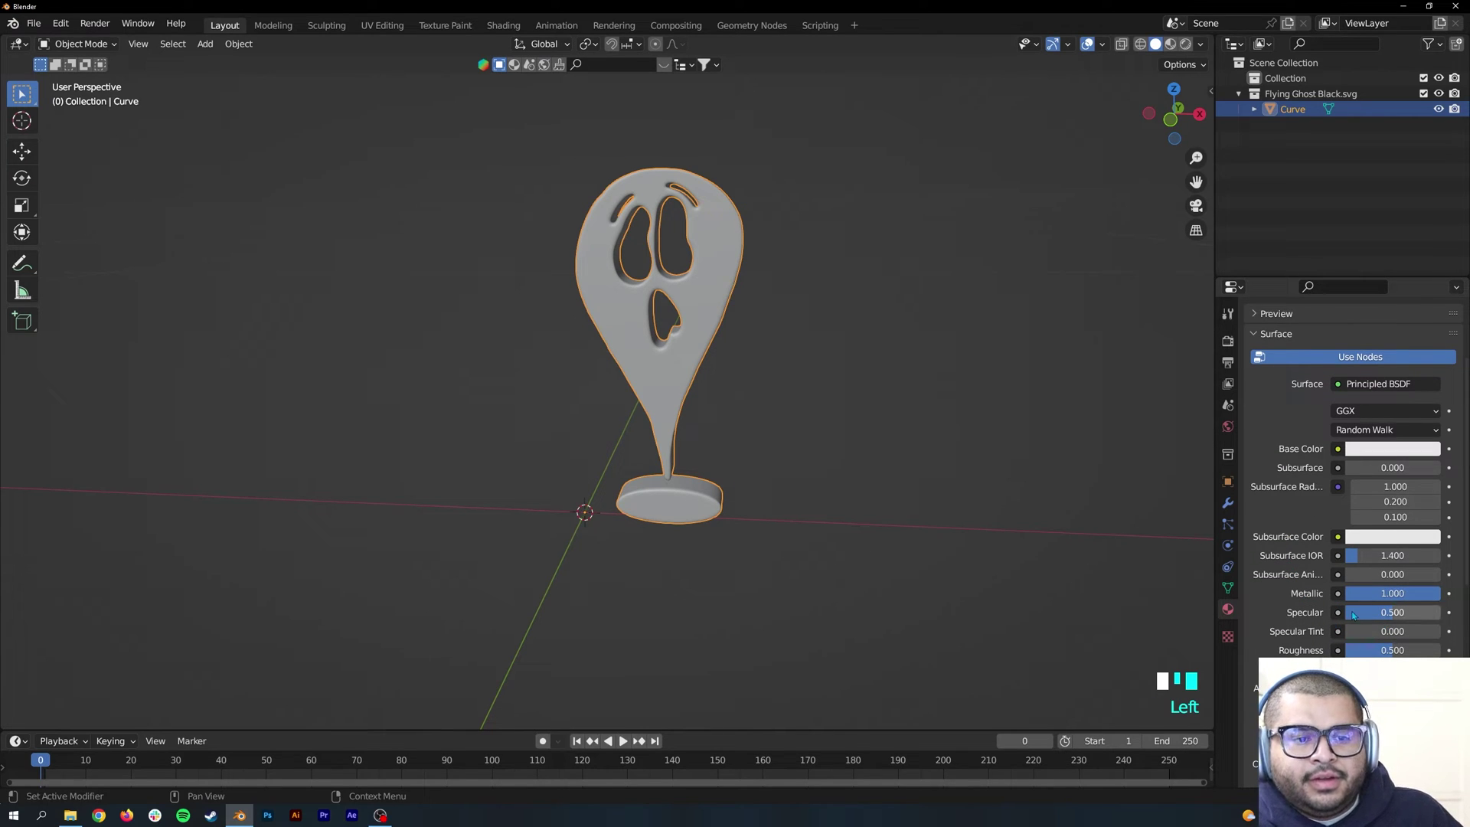
left_click_drag(1391, 652, 1375, 653)
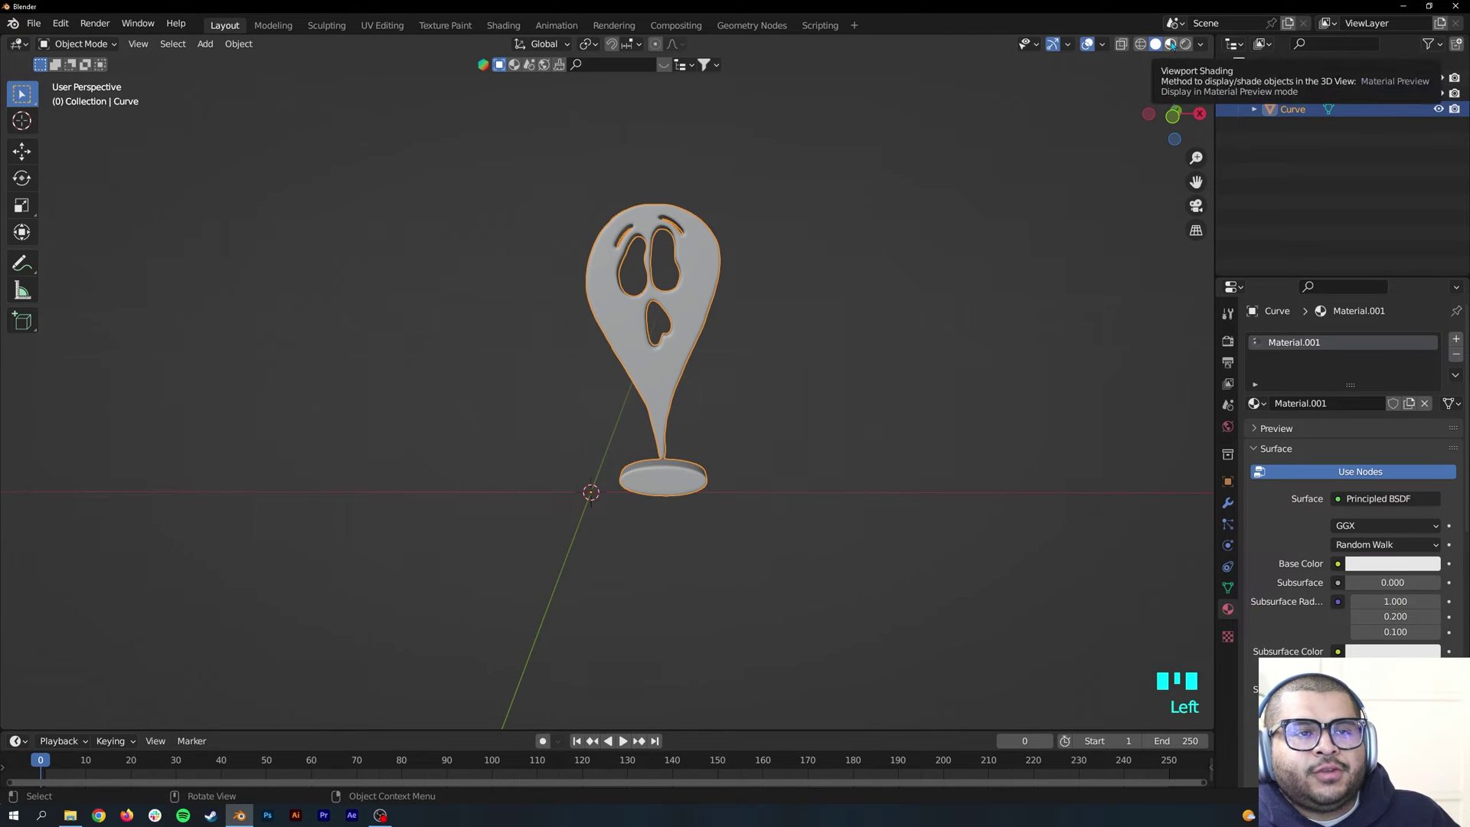
left_click(1172, 44)
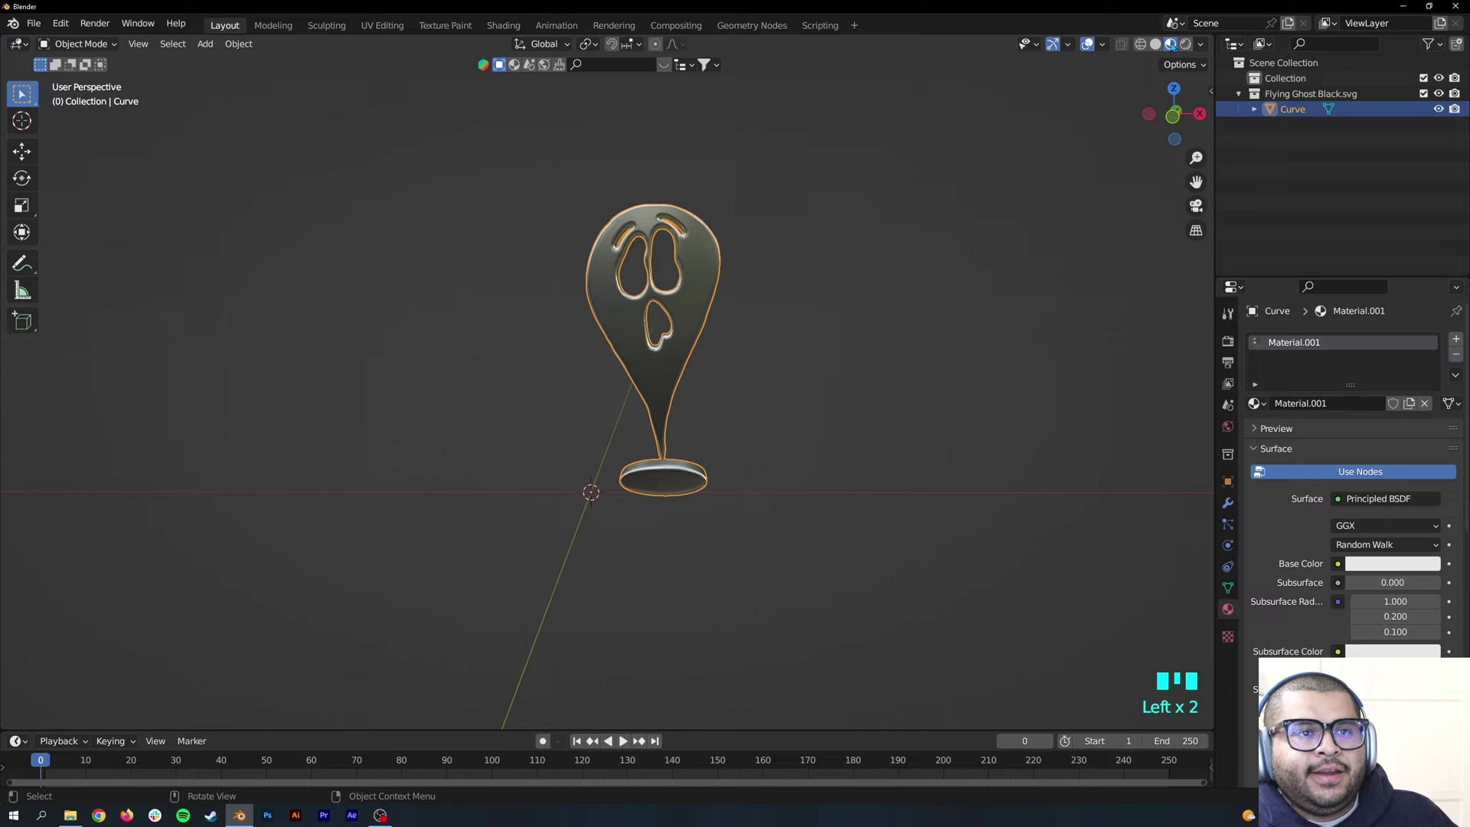
In the Shading workspace, switch the node editor to the World shader nodes.
left_click(506, 29)
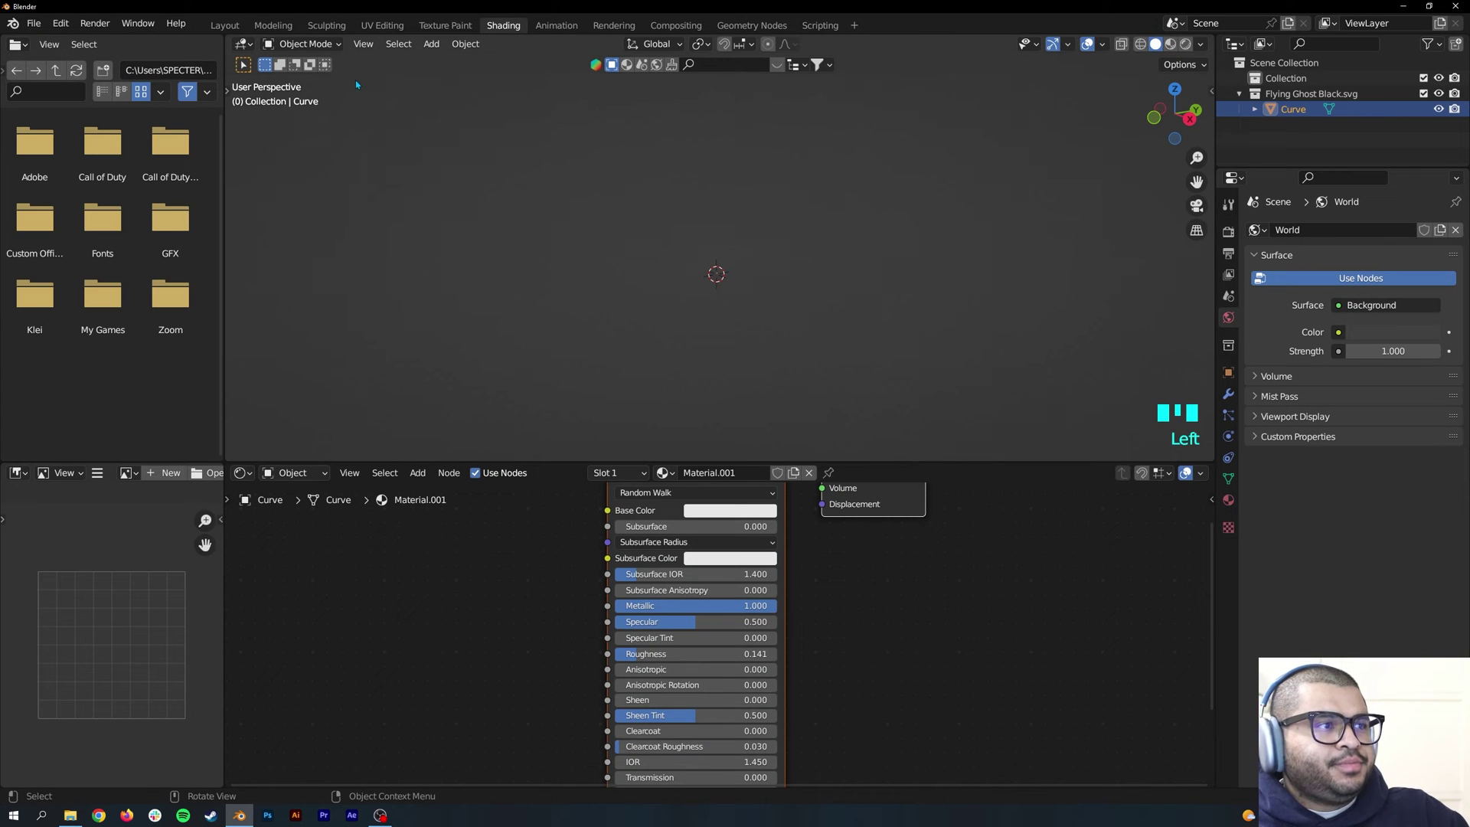
scroll(983, 633, "down", 3)
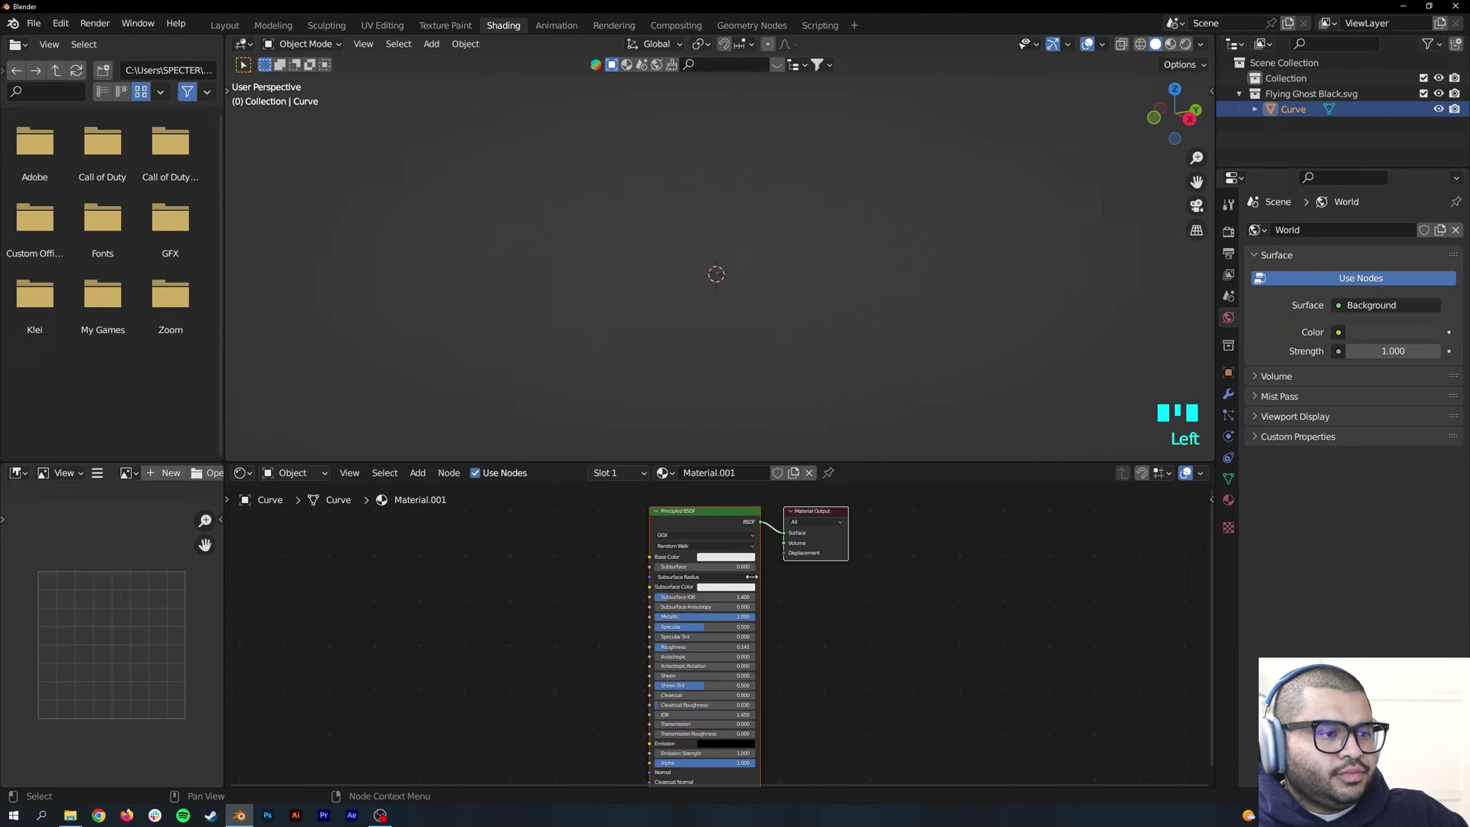
left_click(293, 473)
left_click(295, 505)
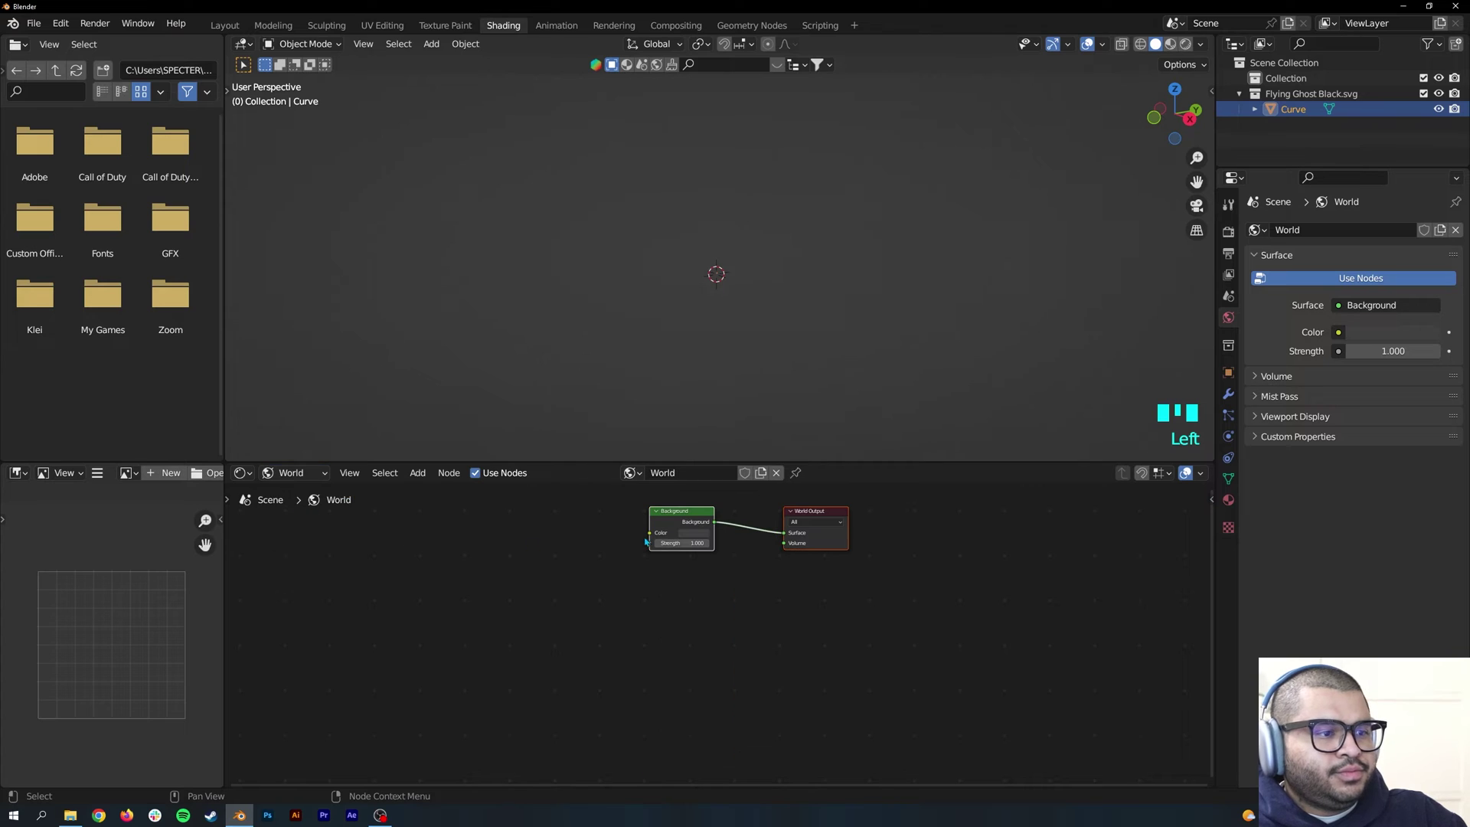
middle_click_drag(535, 554, 599, 553)
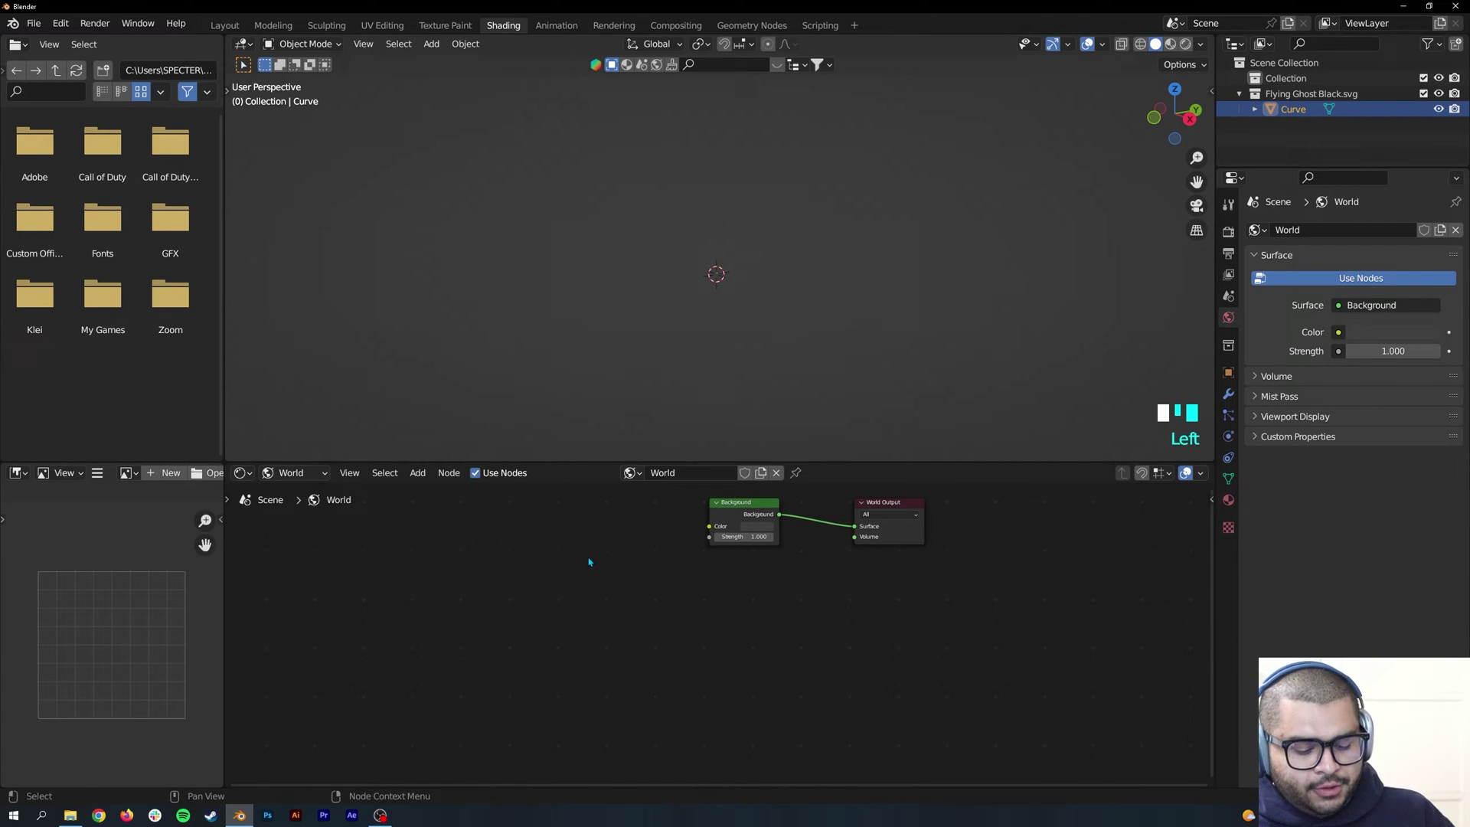
Add an Environment Texture node via search 'en' and link its Color to Background Color.
key("shift+a")
left_click(589, 558)
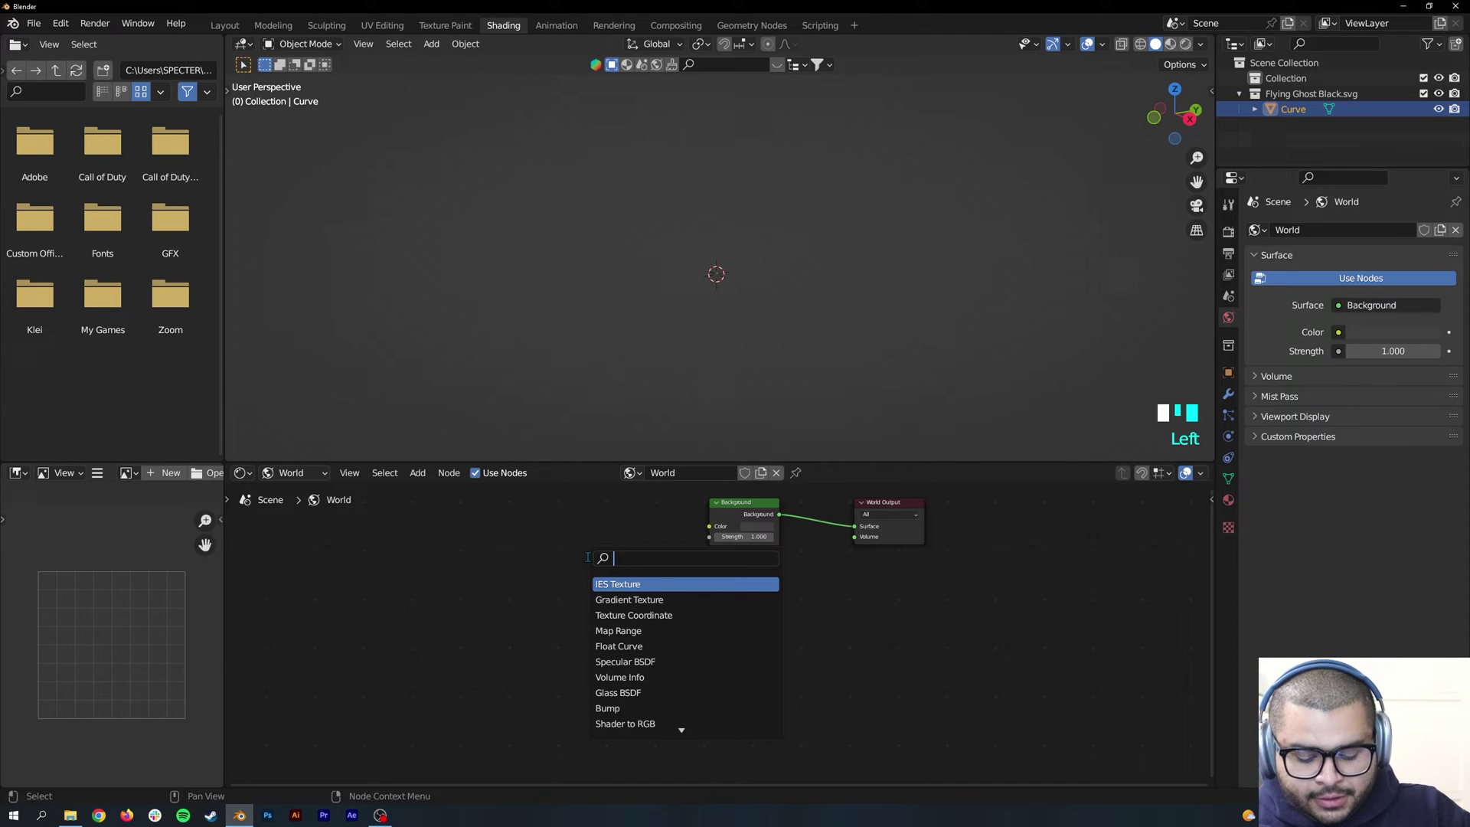
type("en")
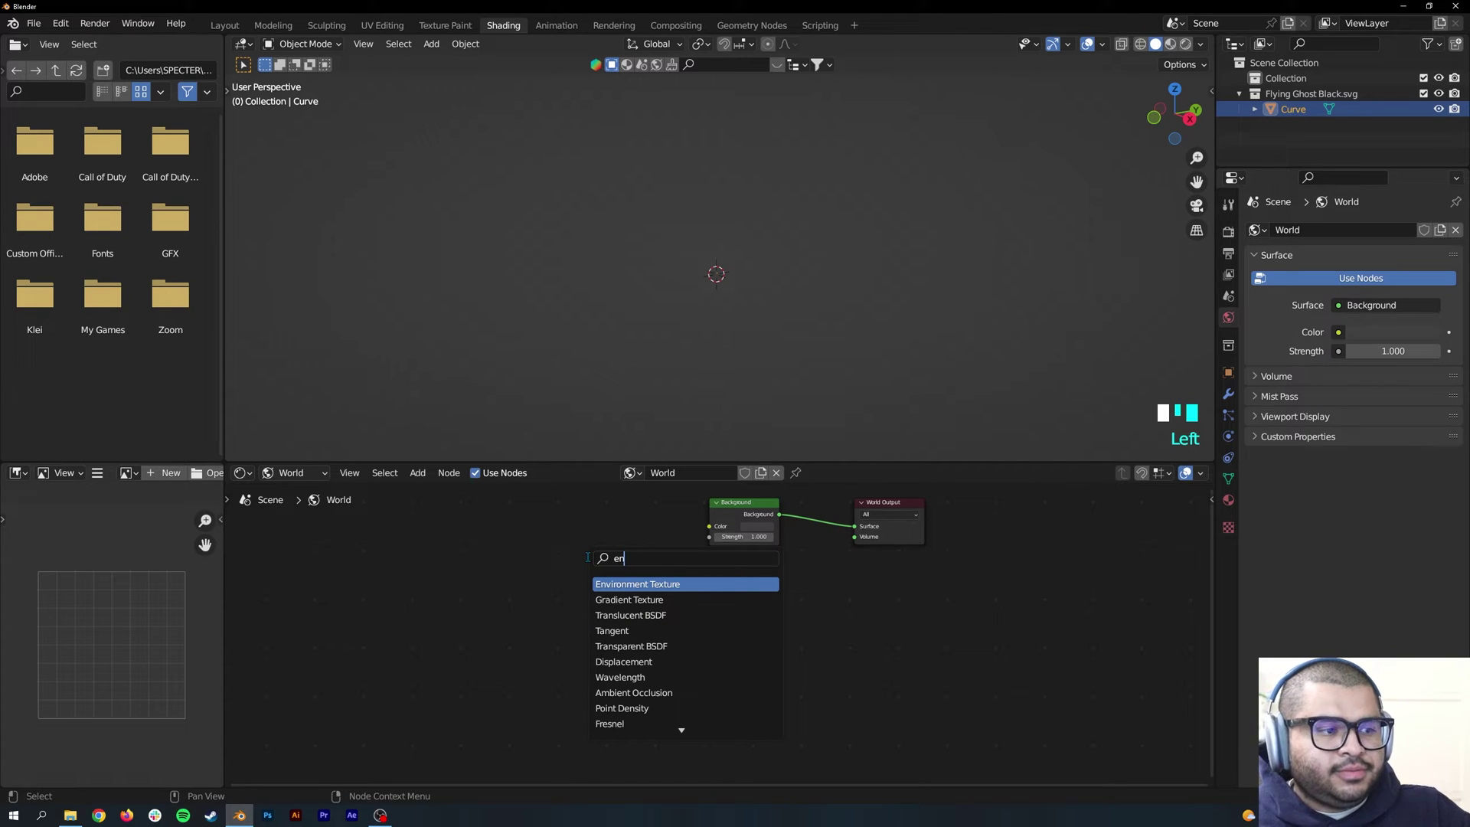
left_click(668, 581)
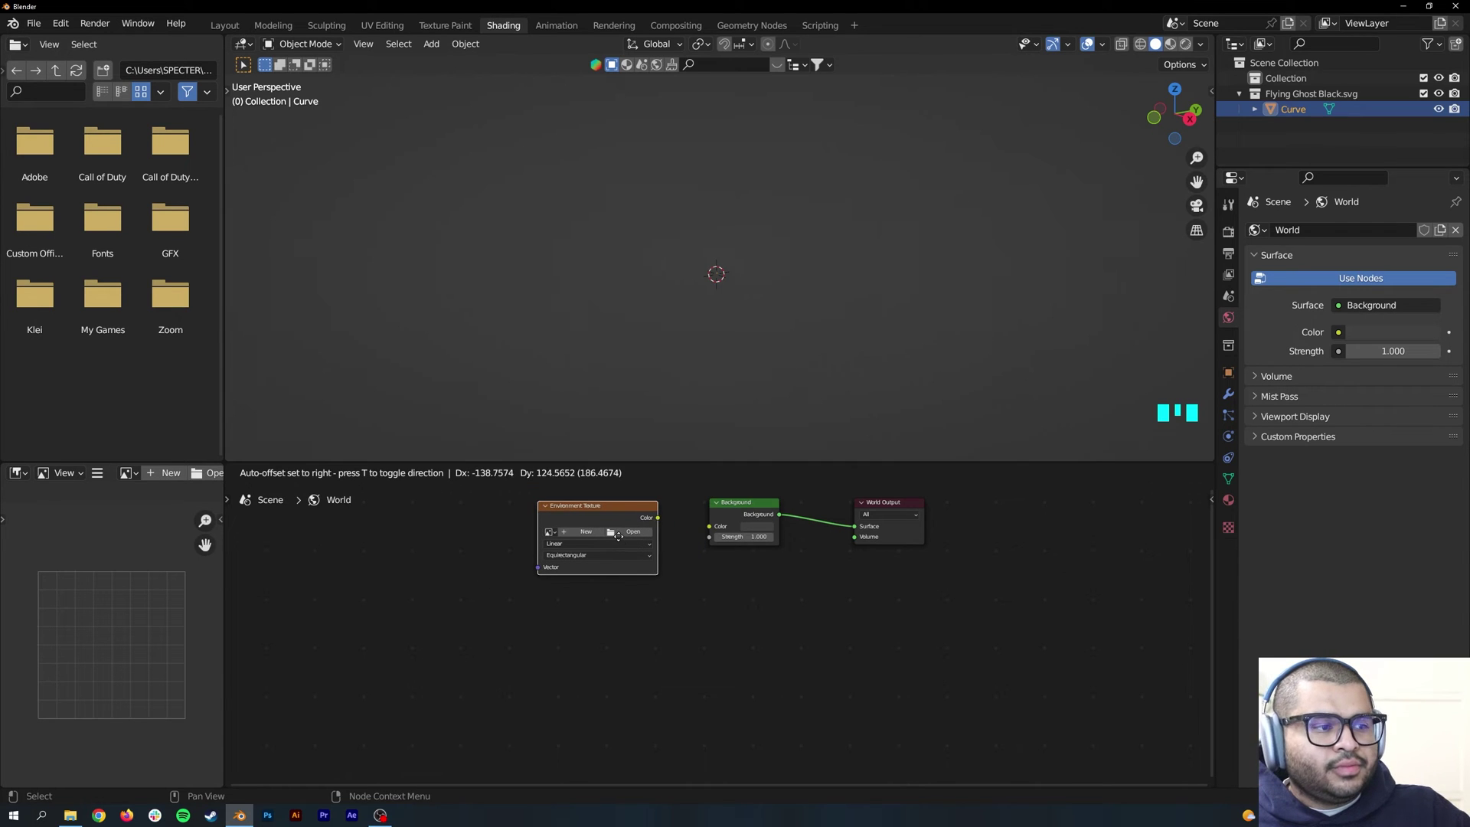
left_click(666, 534)
left_click_drag(658, 518, 709, 526)
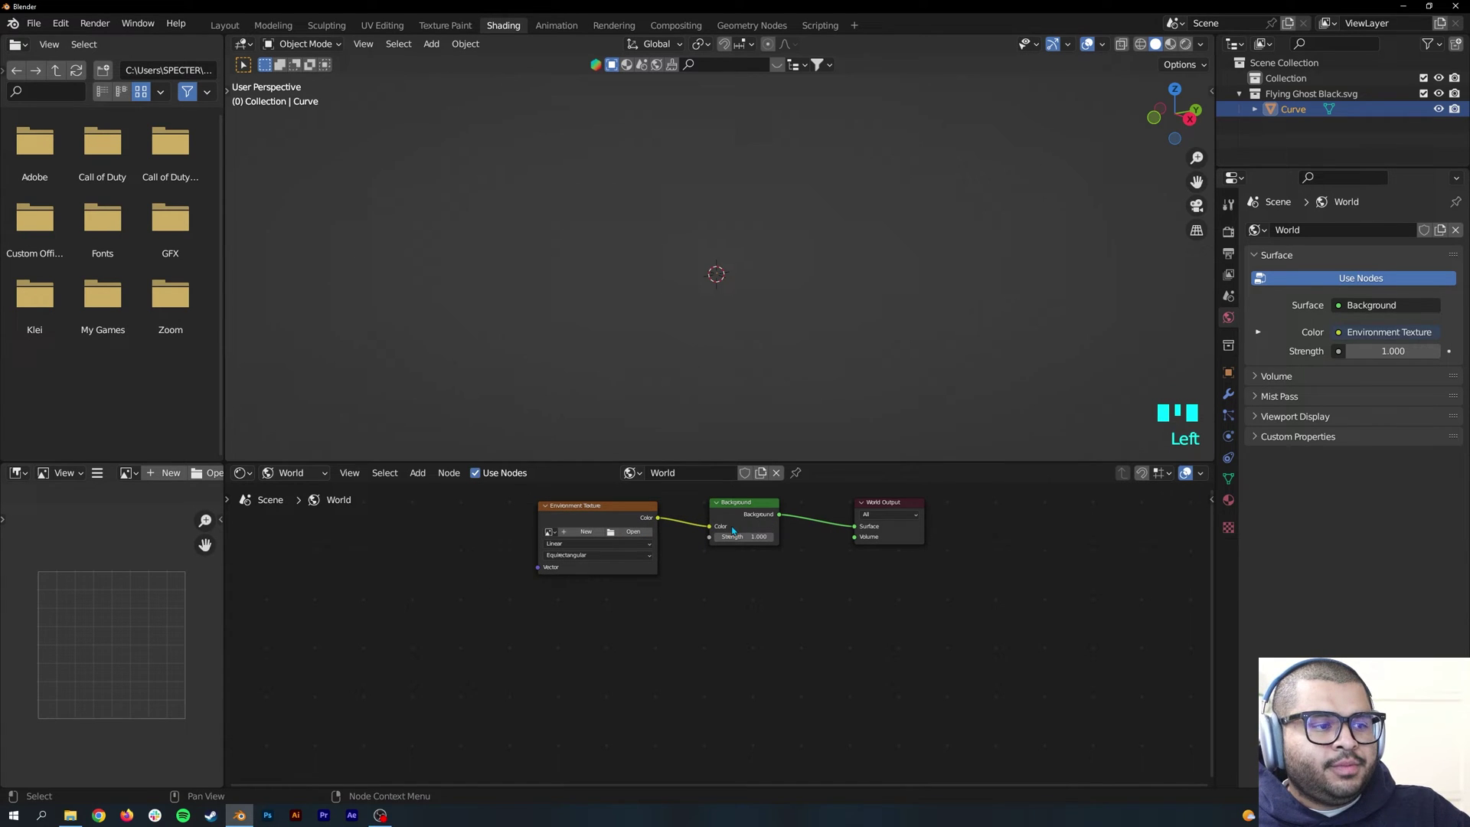
Load studio.exr from Blender 3.4\datafiles\studiolights\world into the Environment Texture node.
left_click(634, 533)
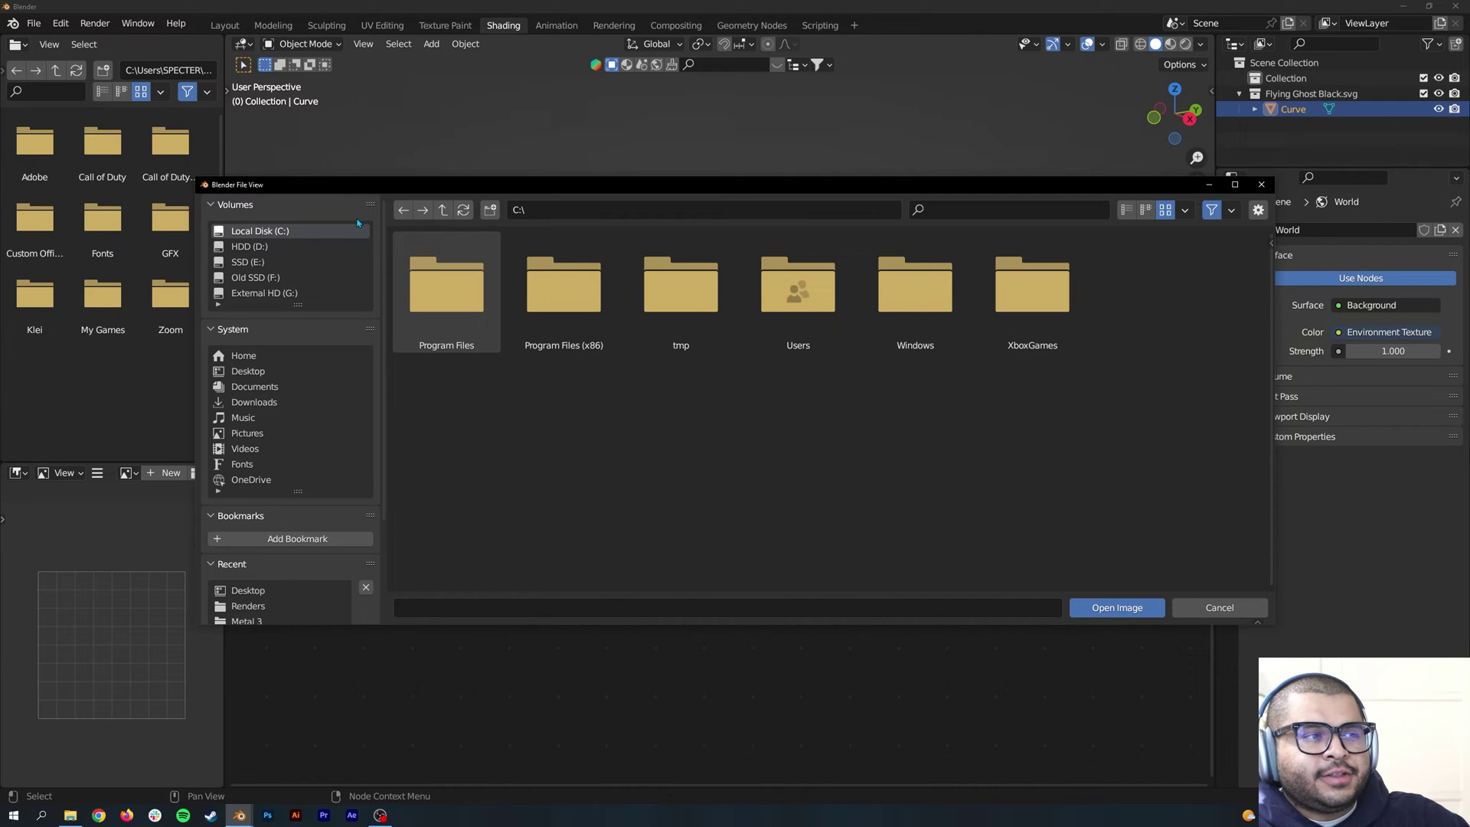
double_click(433, 299)
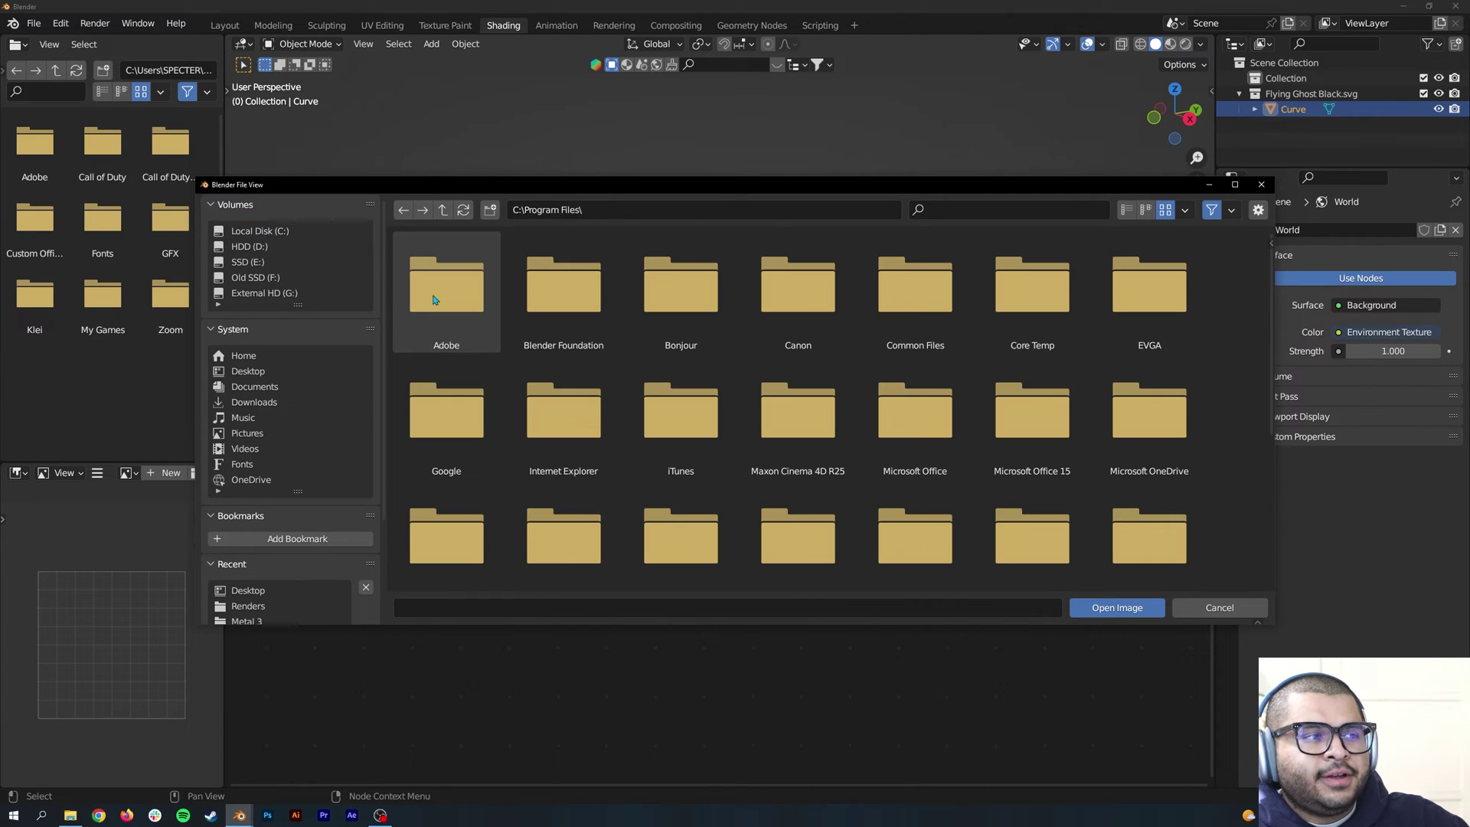
double_click(557, 294)
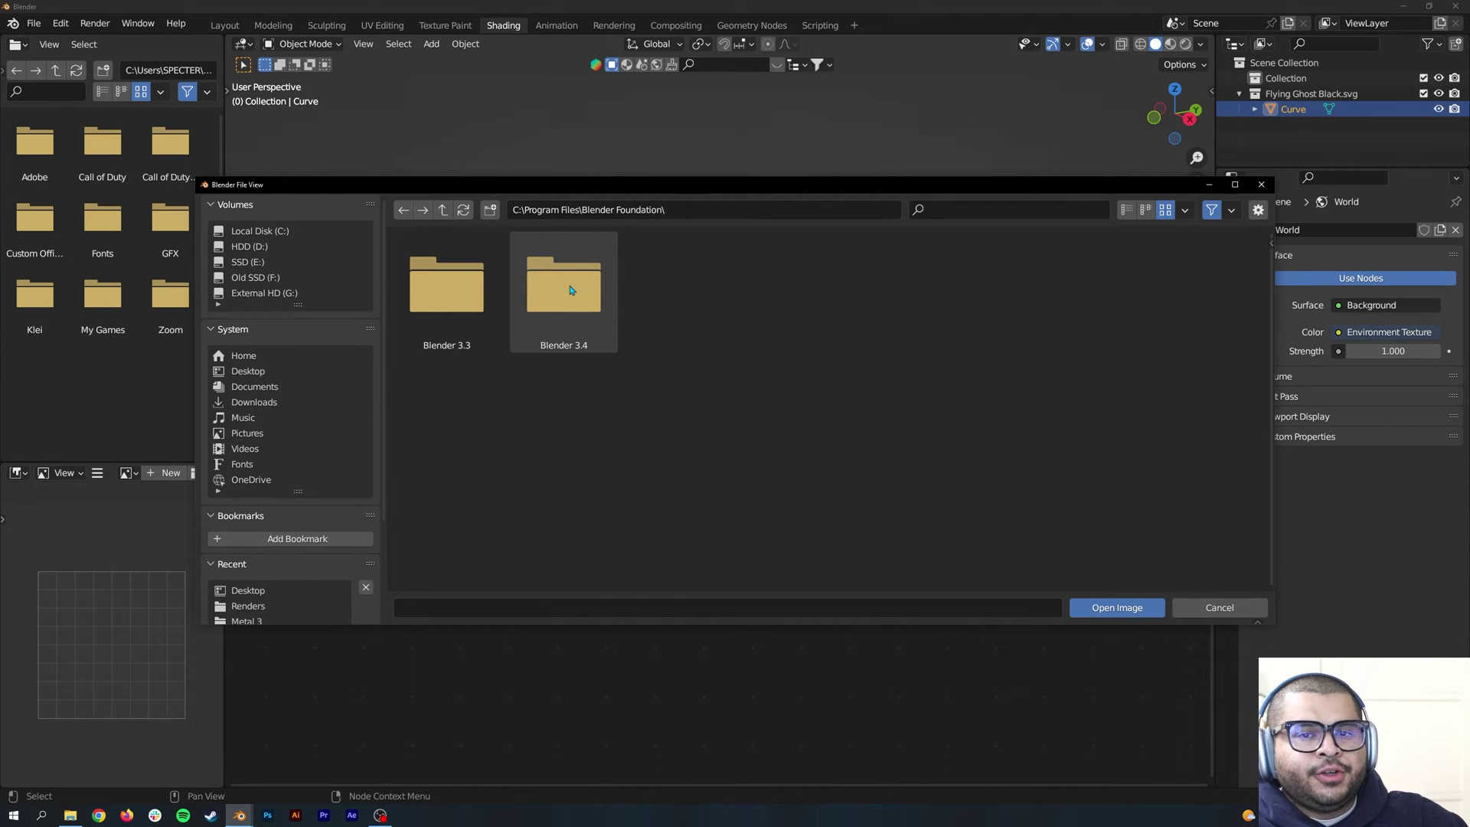
double_click(569, 290)
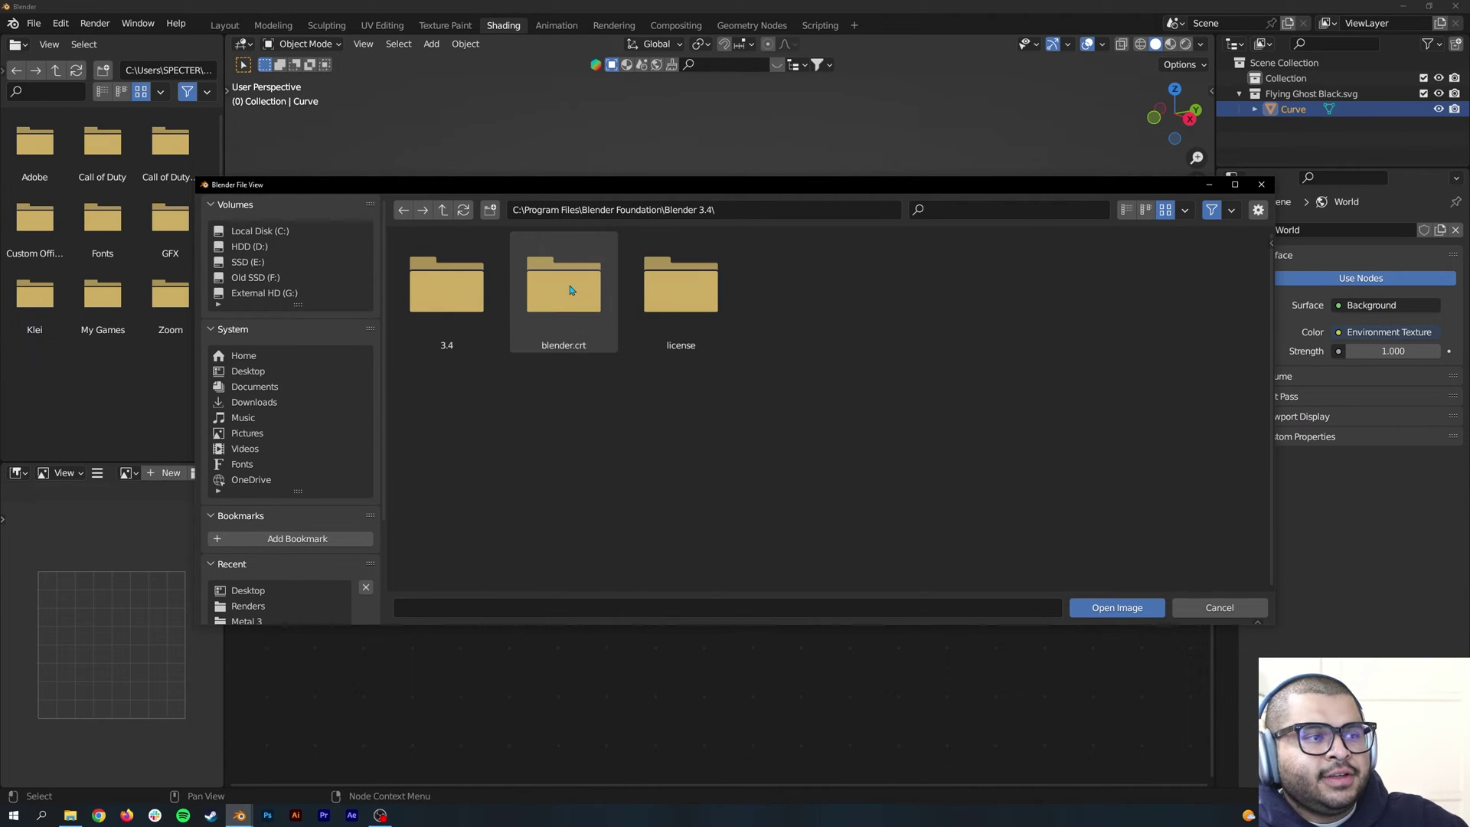
double_click(474, 296)
double_click(447, 298)
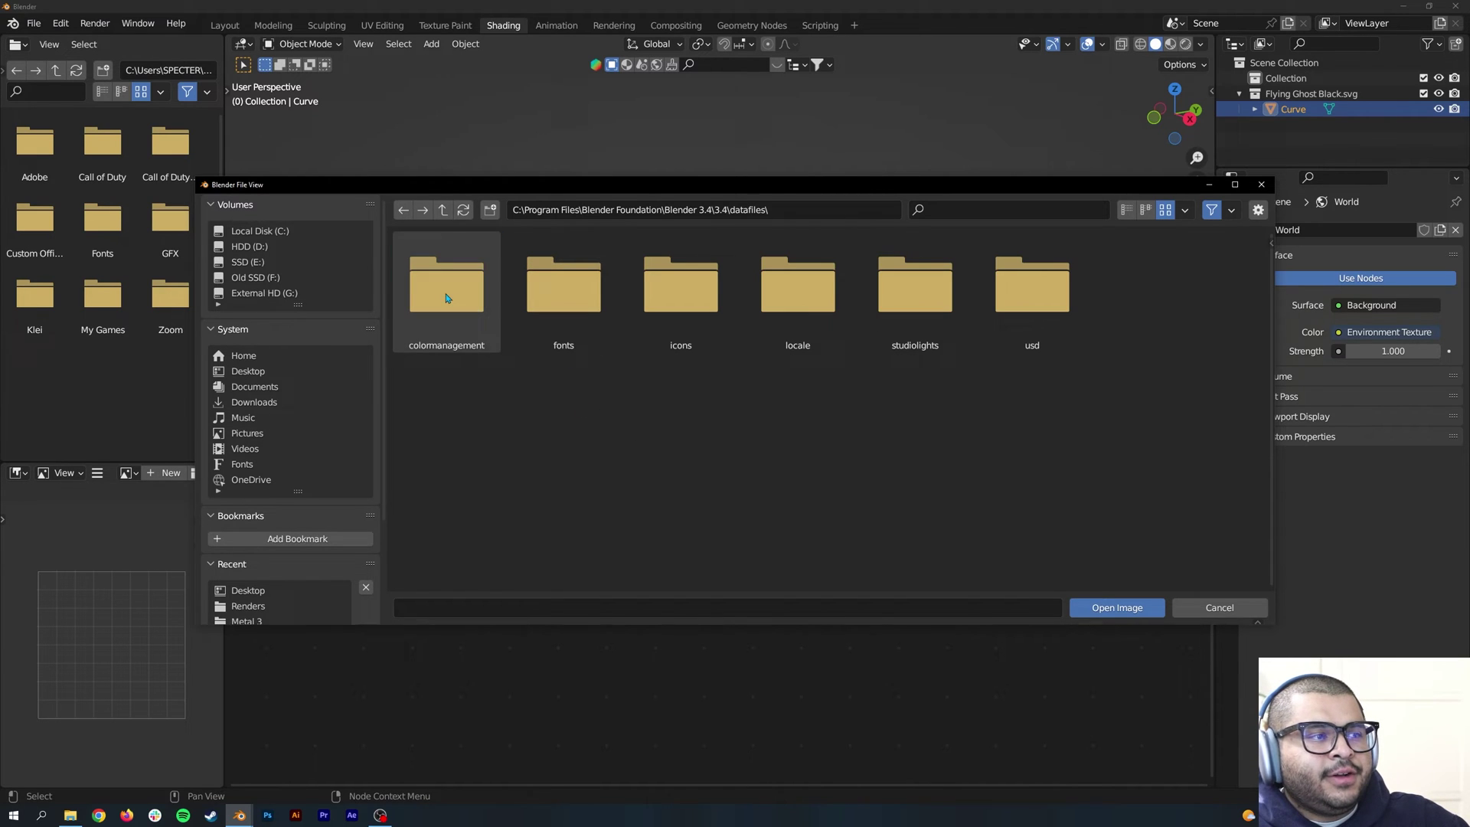
double_click(913, 293)
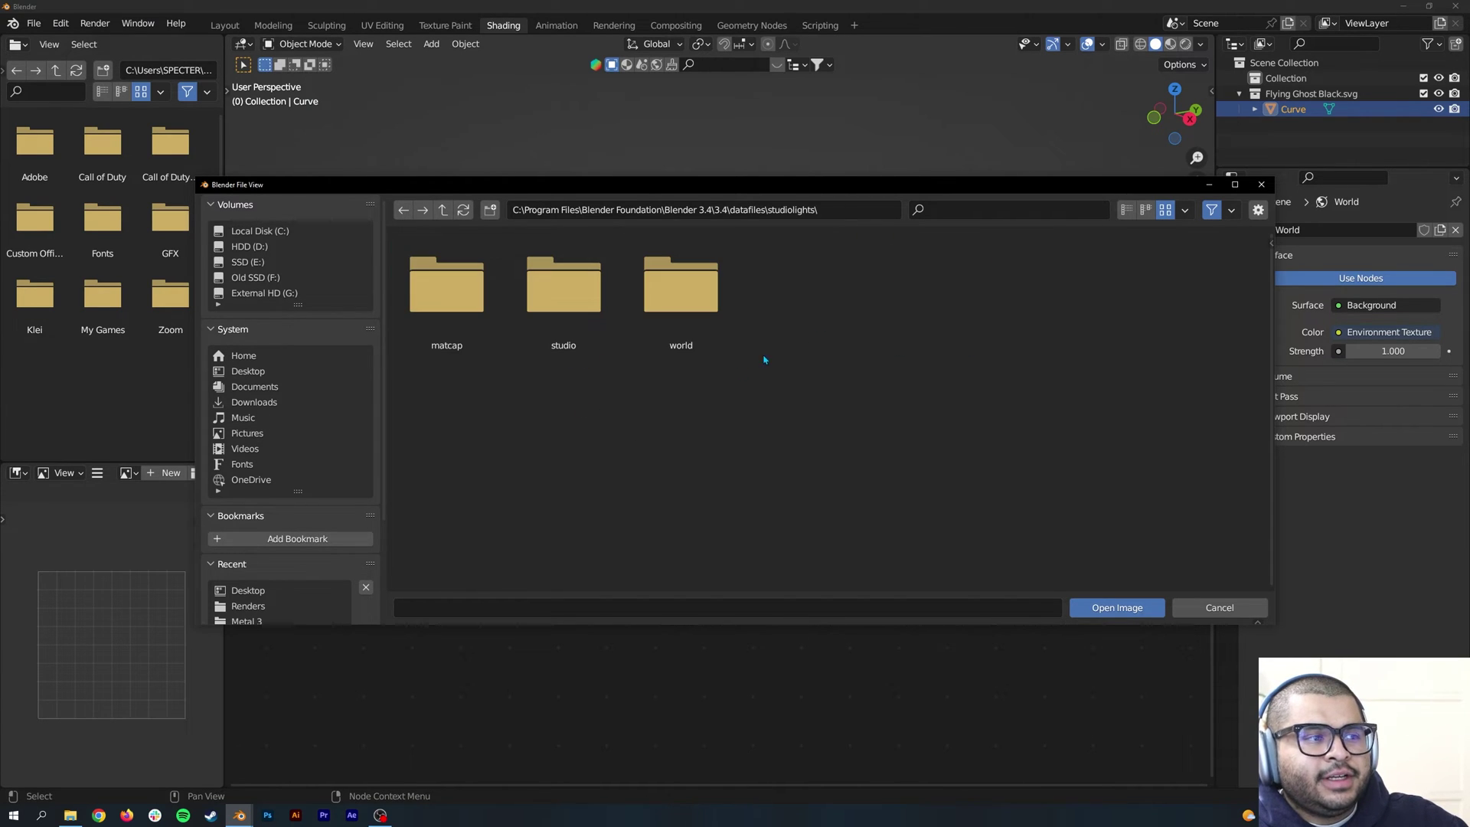
double_click(678, 290)
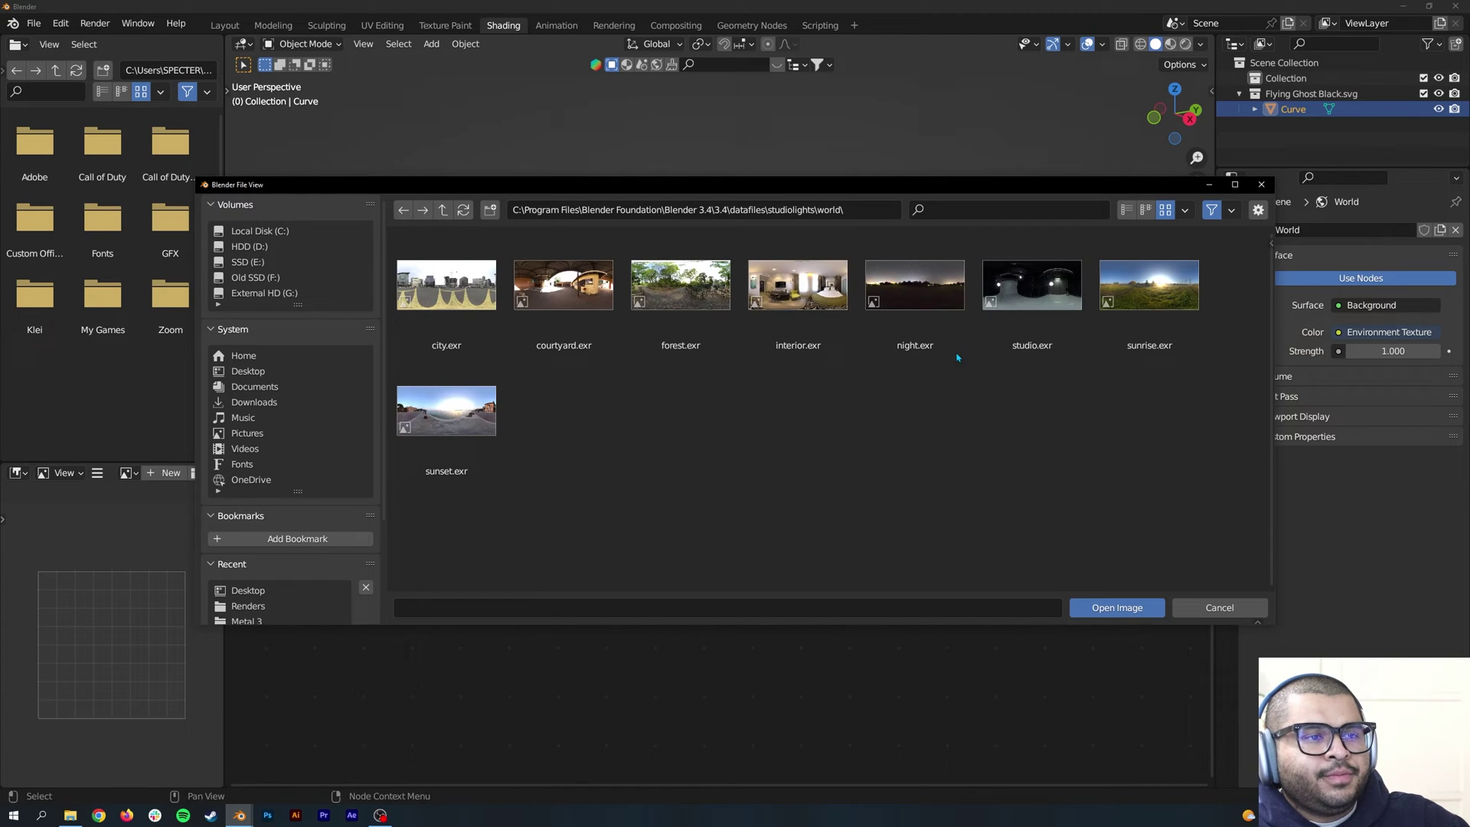
left_click(1036, 295)
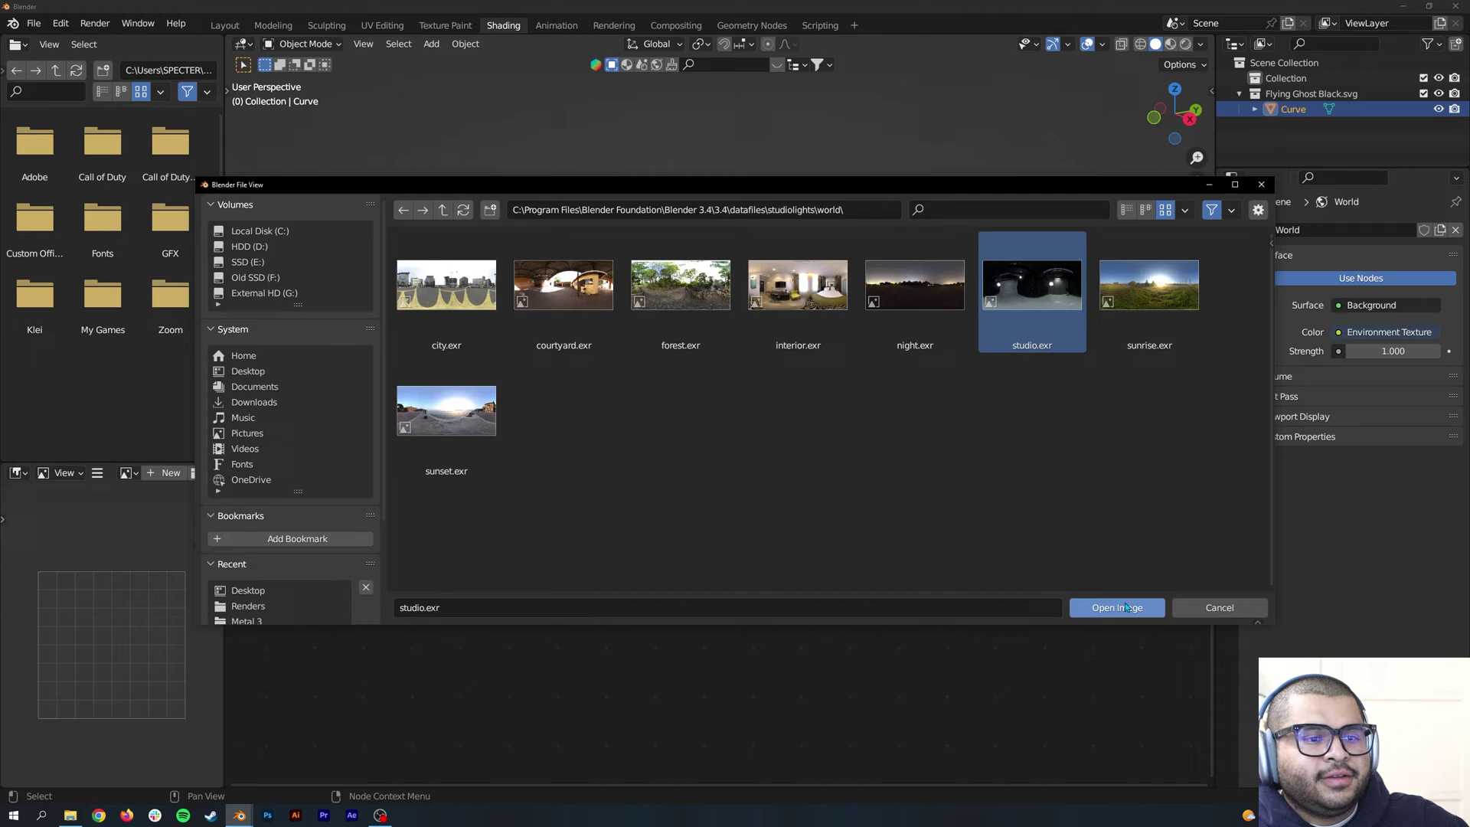
left_click(1083, 611)
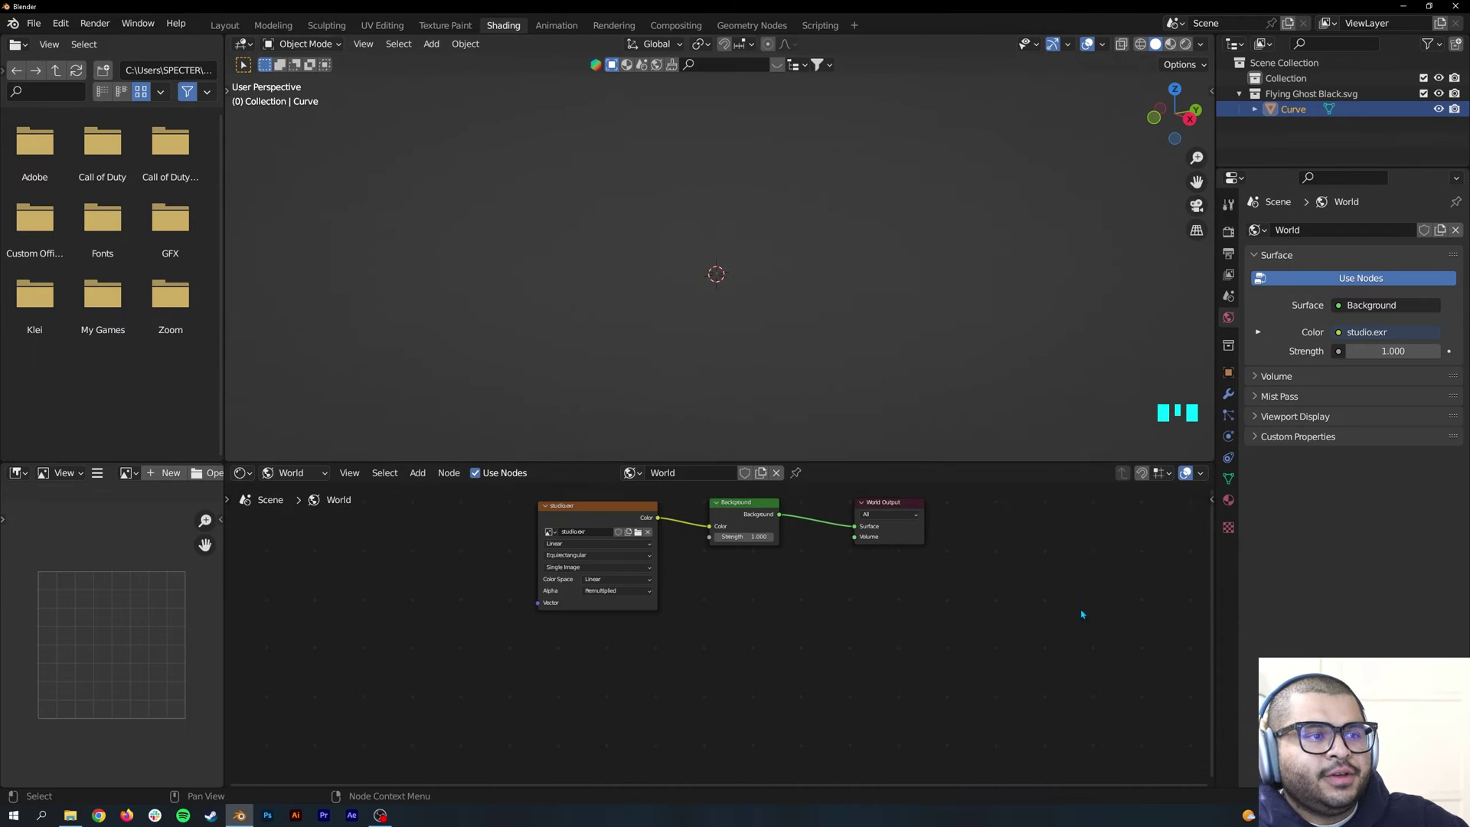
Inspect the studio HDRI lighting in Rendered shading, then go back to the Layout workspace.
left_click(1186, 45)
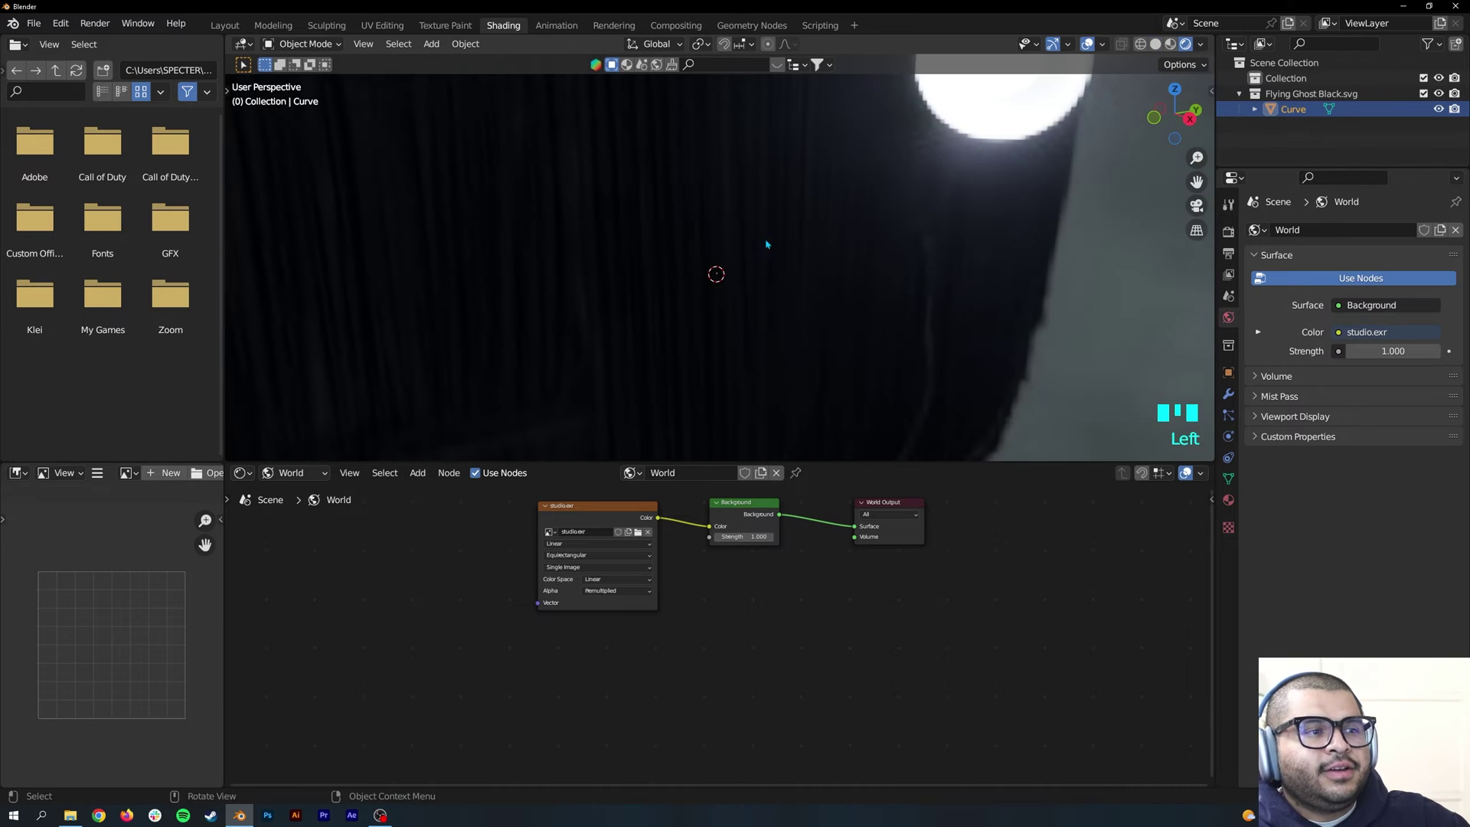
middle_click_drag(933, 273, 1109, 272)
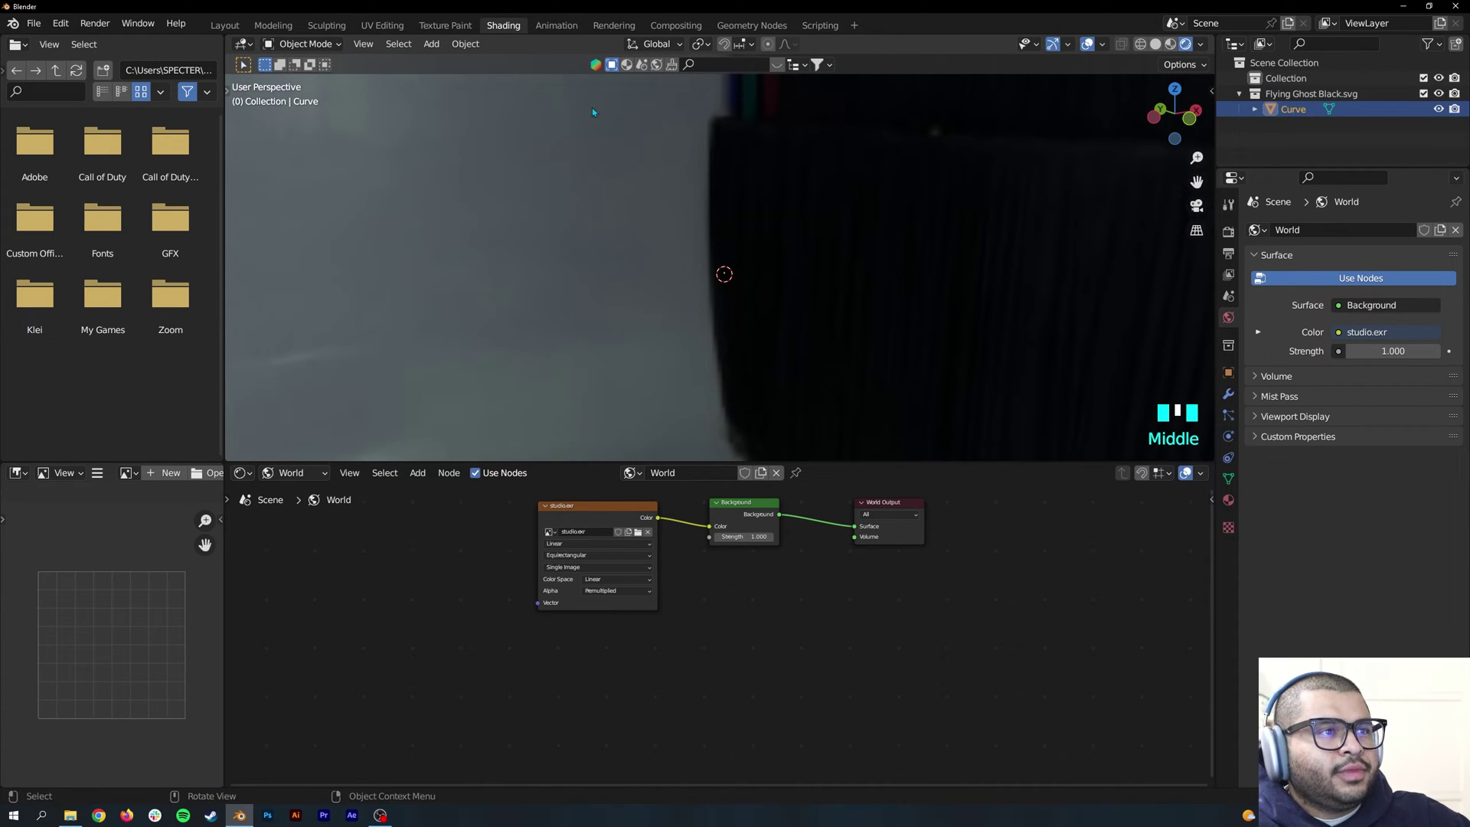
left_click(224, 25)
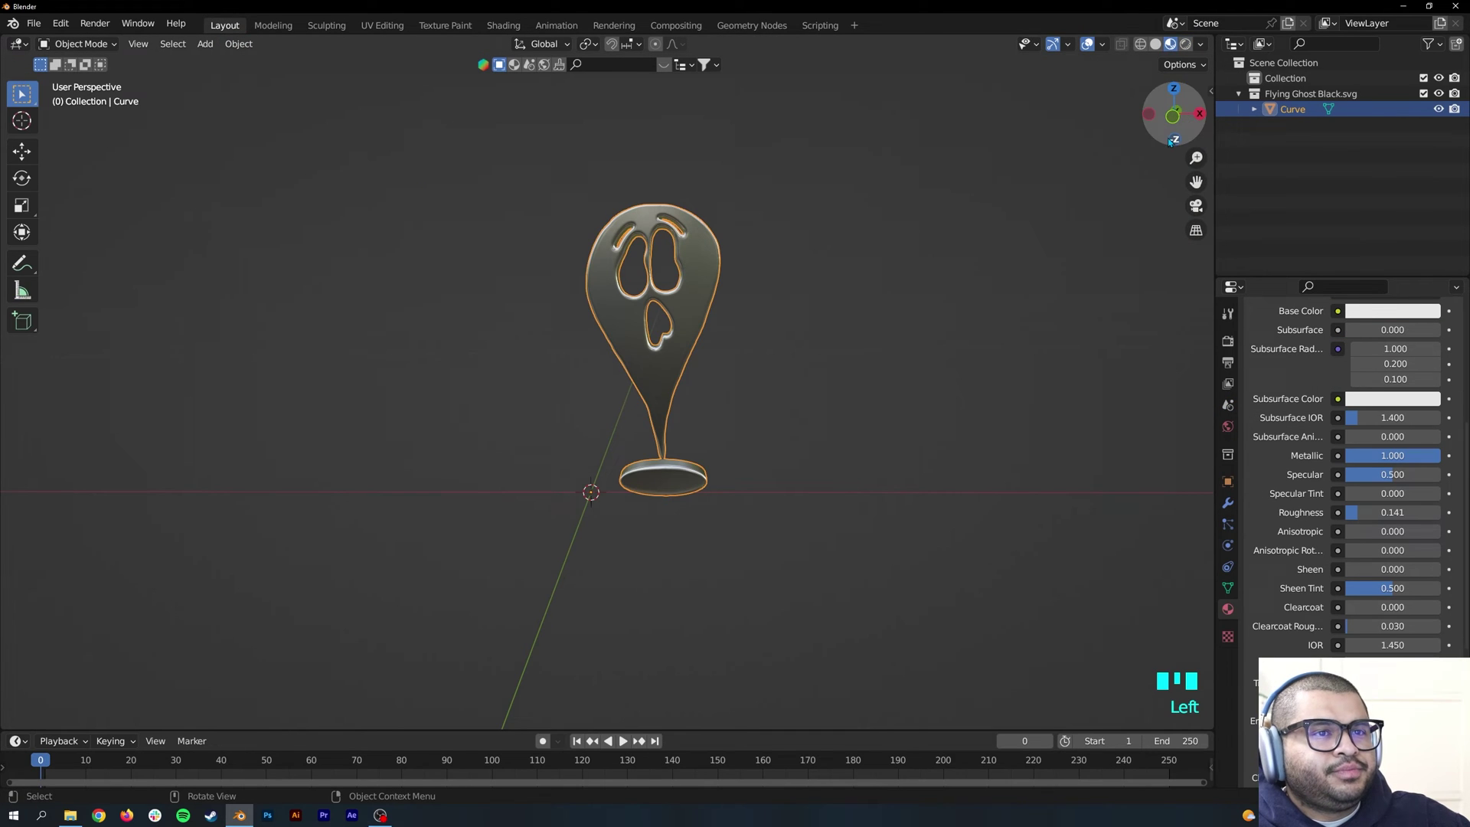
In Rendered view, raise the material's Base Color brightness to full white.
left_click(1186, 44)
middle_click_drag(868, 349, 800, 269)
scroll(1264, 390, "up", 4)
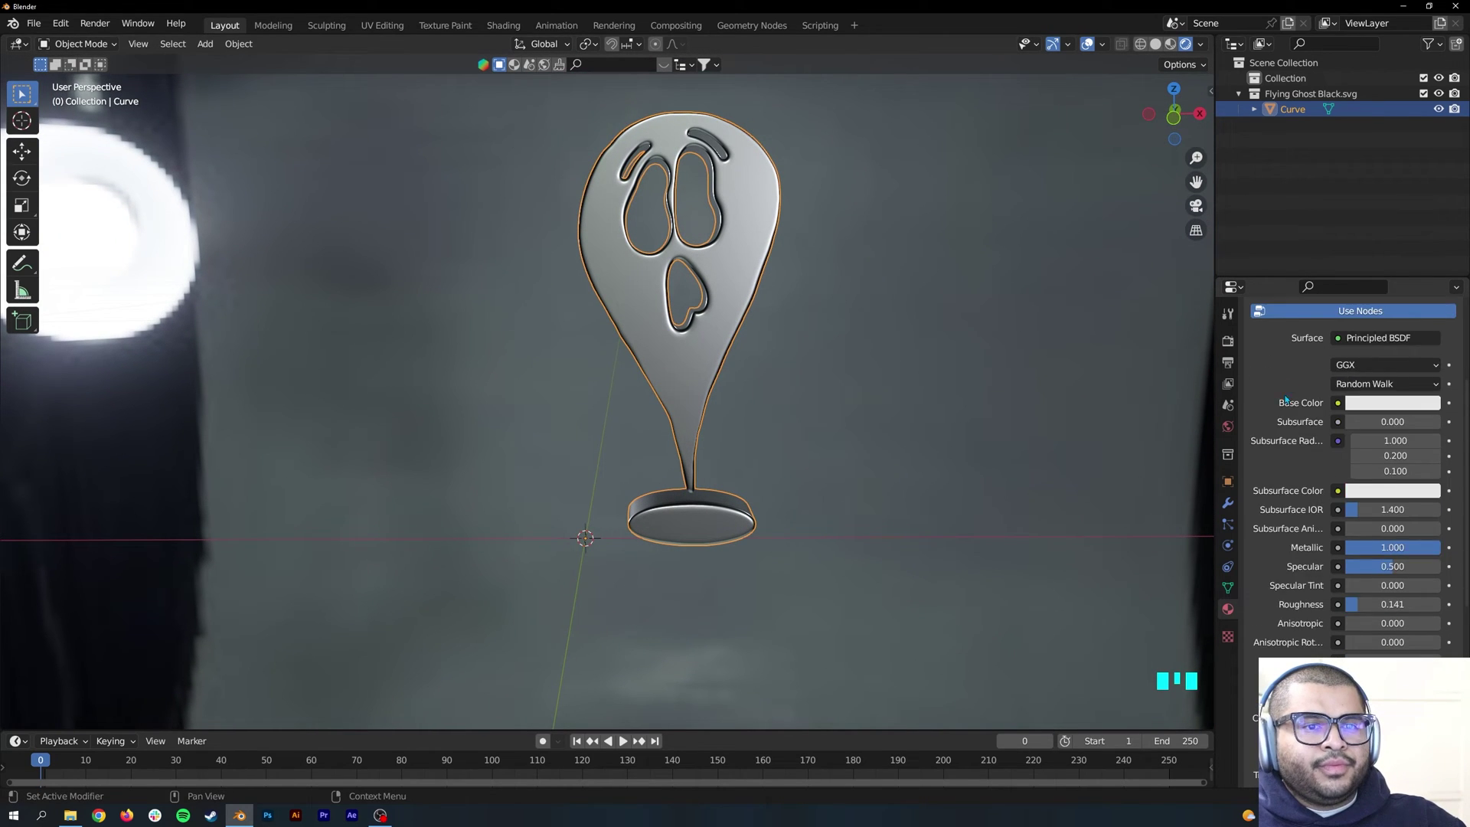
left_click(1374, 450)
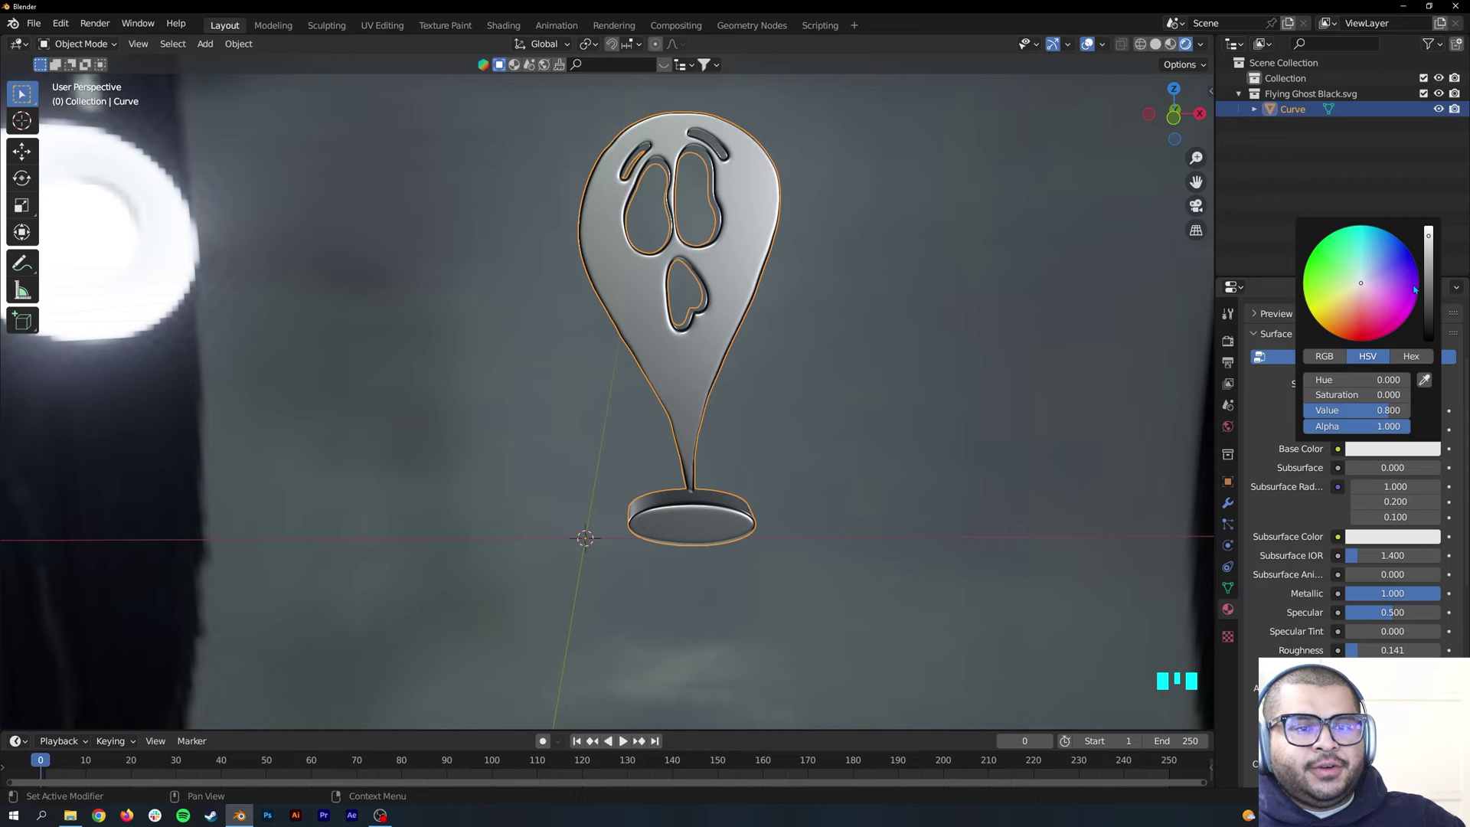
left_click(1308, 471)
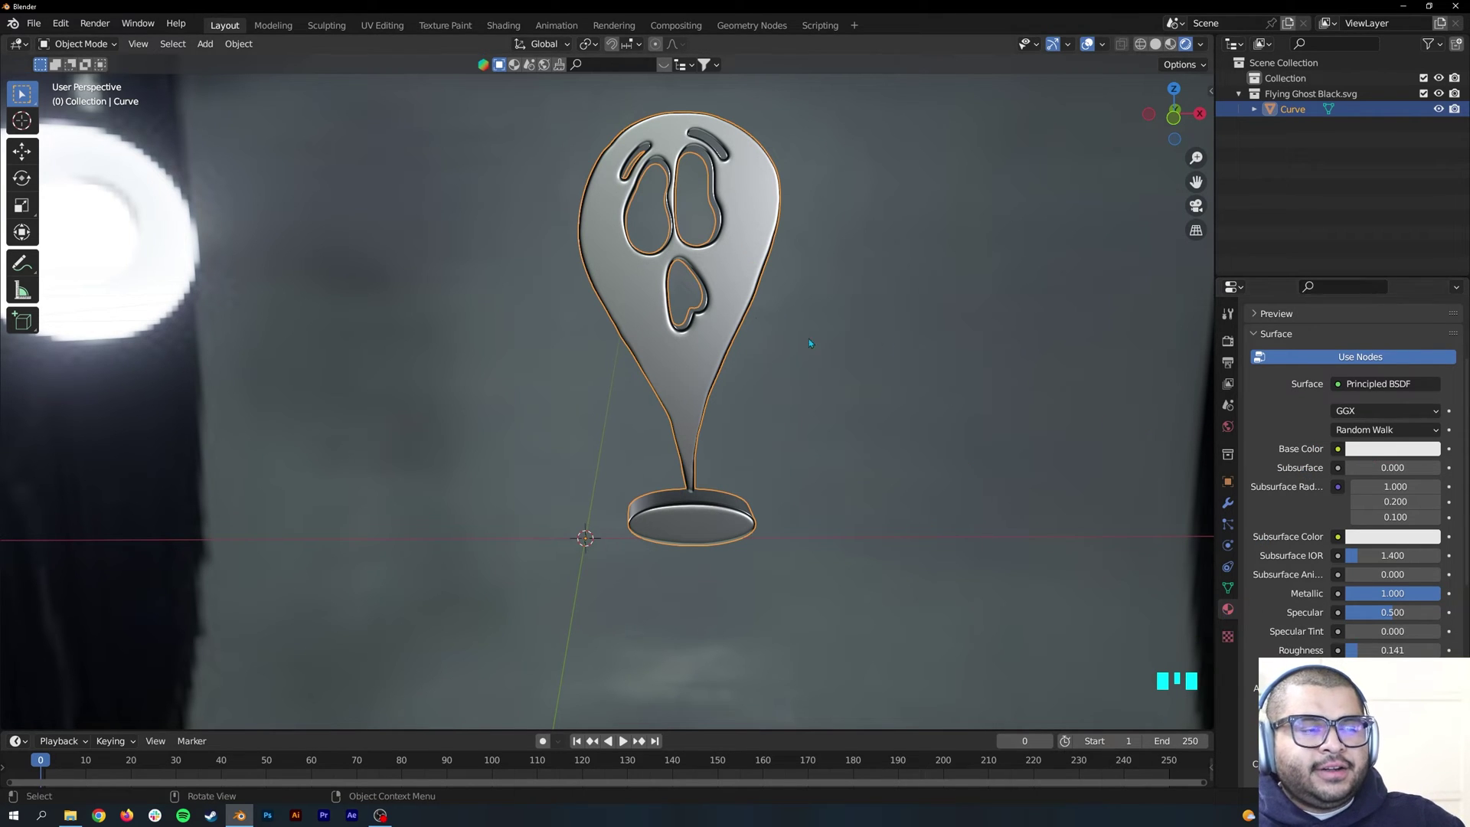
left_click(1375, 449)
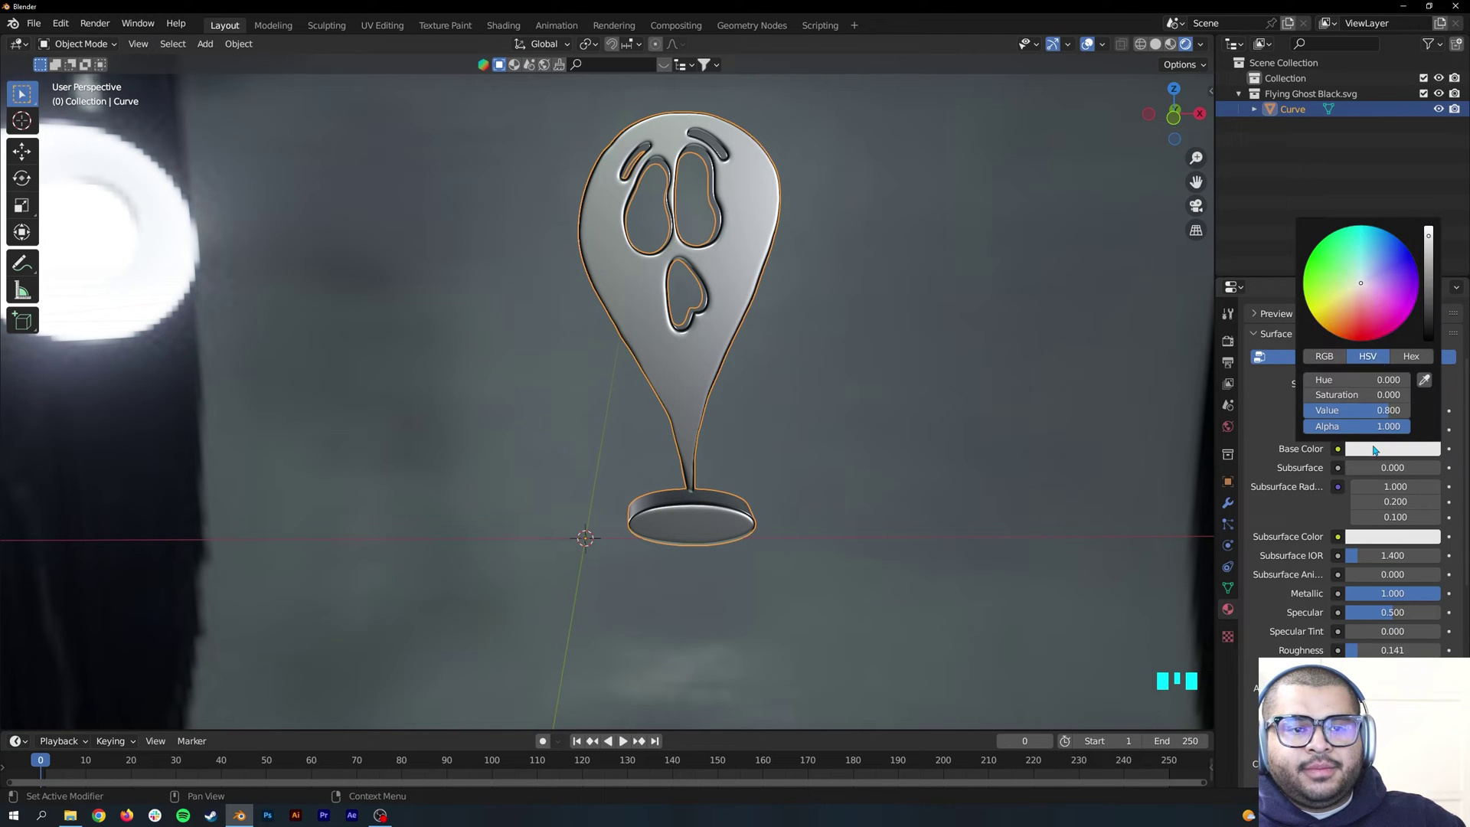
left_click_drag(1427, 239, 1432, 235)
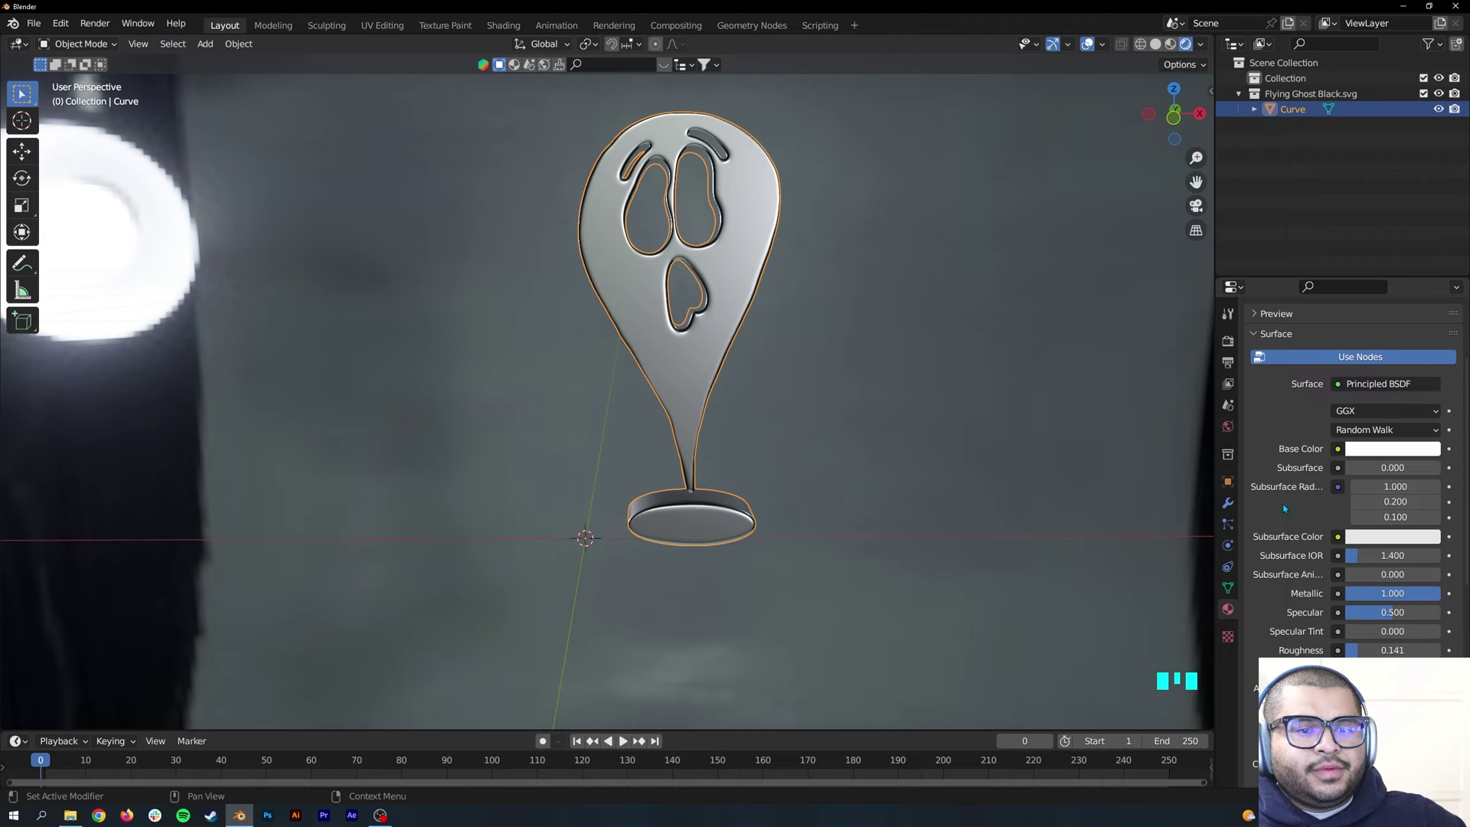
Try a brighter, pale green subsurface colour, then undo the tint.
left_click(1361, 536)
left_click_drag(1431, 328, 1429, 314)
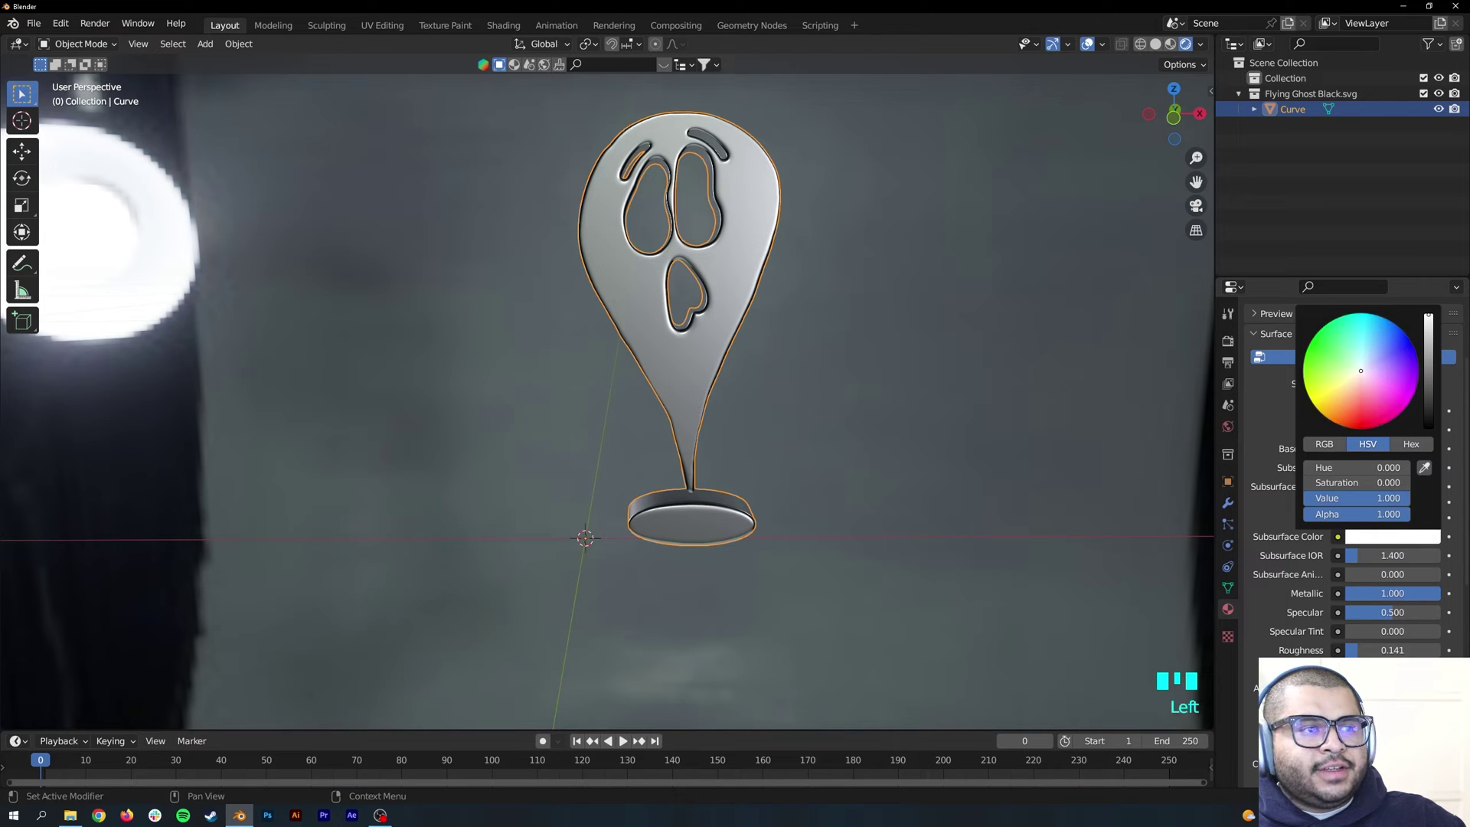
left_click_drag(1357, 369, 1353, 364)
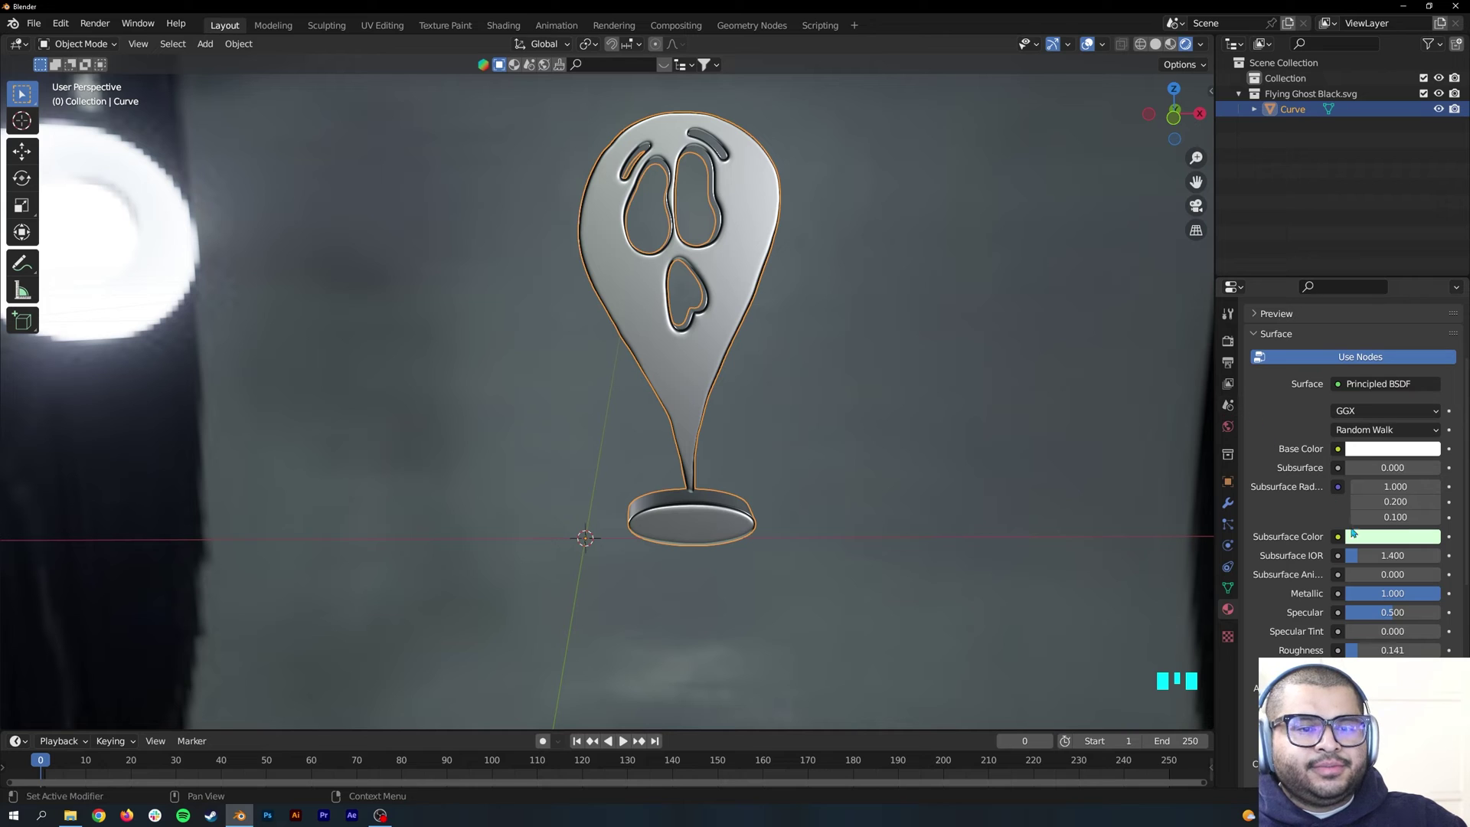
key("ctrl+z")
Try a bright green base colour and orbit around the ghost to inspect the material.
left_click(1378, 448)
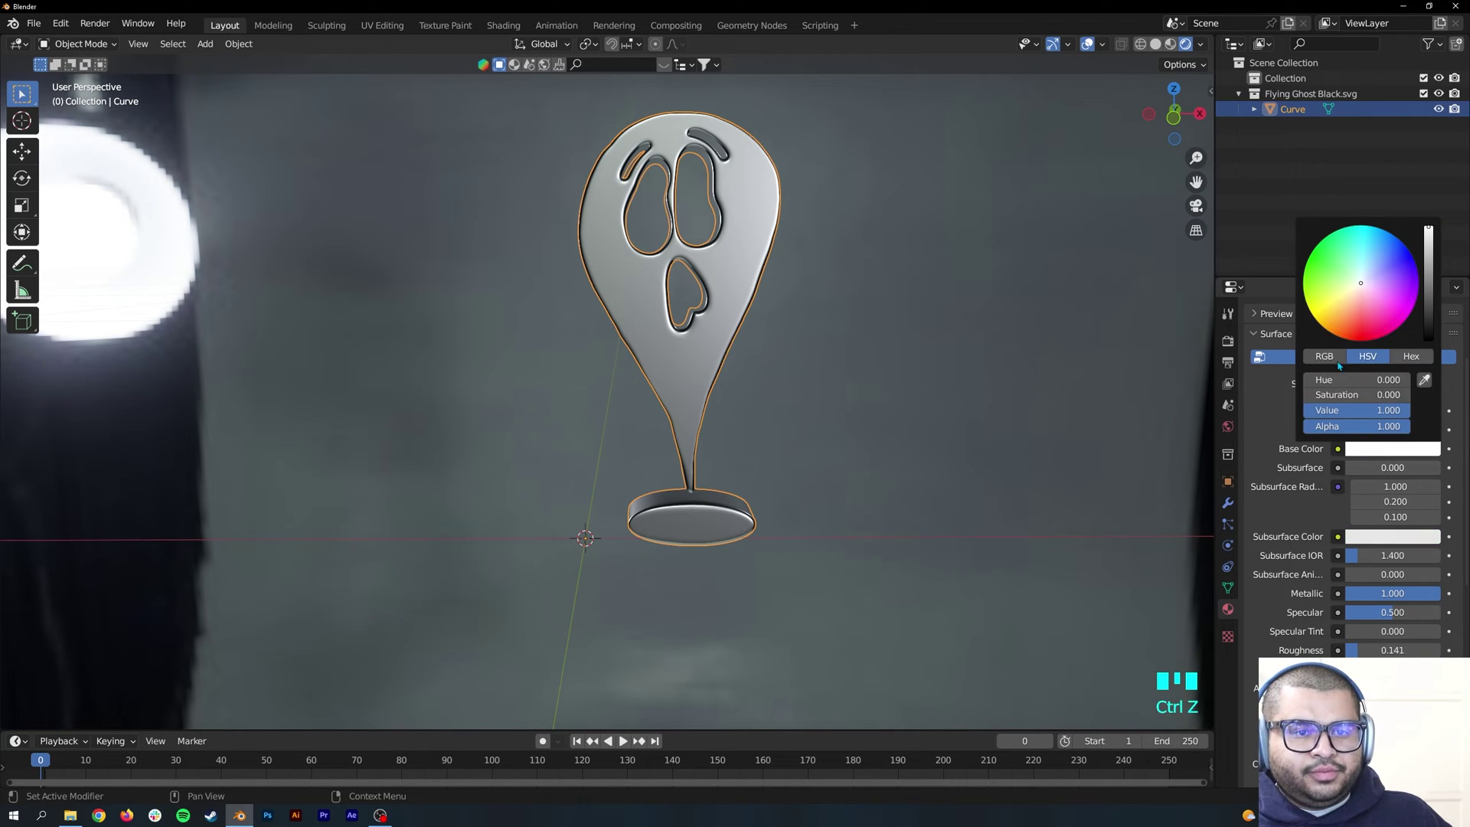
left_click(1327, 246)
mouse_move(1327, 246)
left_mouse_down()
mouse_move(1337, 295)
mouse_move(1360, 285)
mouse_move(1380, 302)
left_mouse_up()
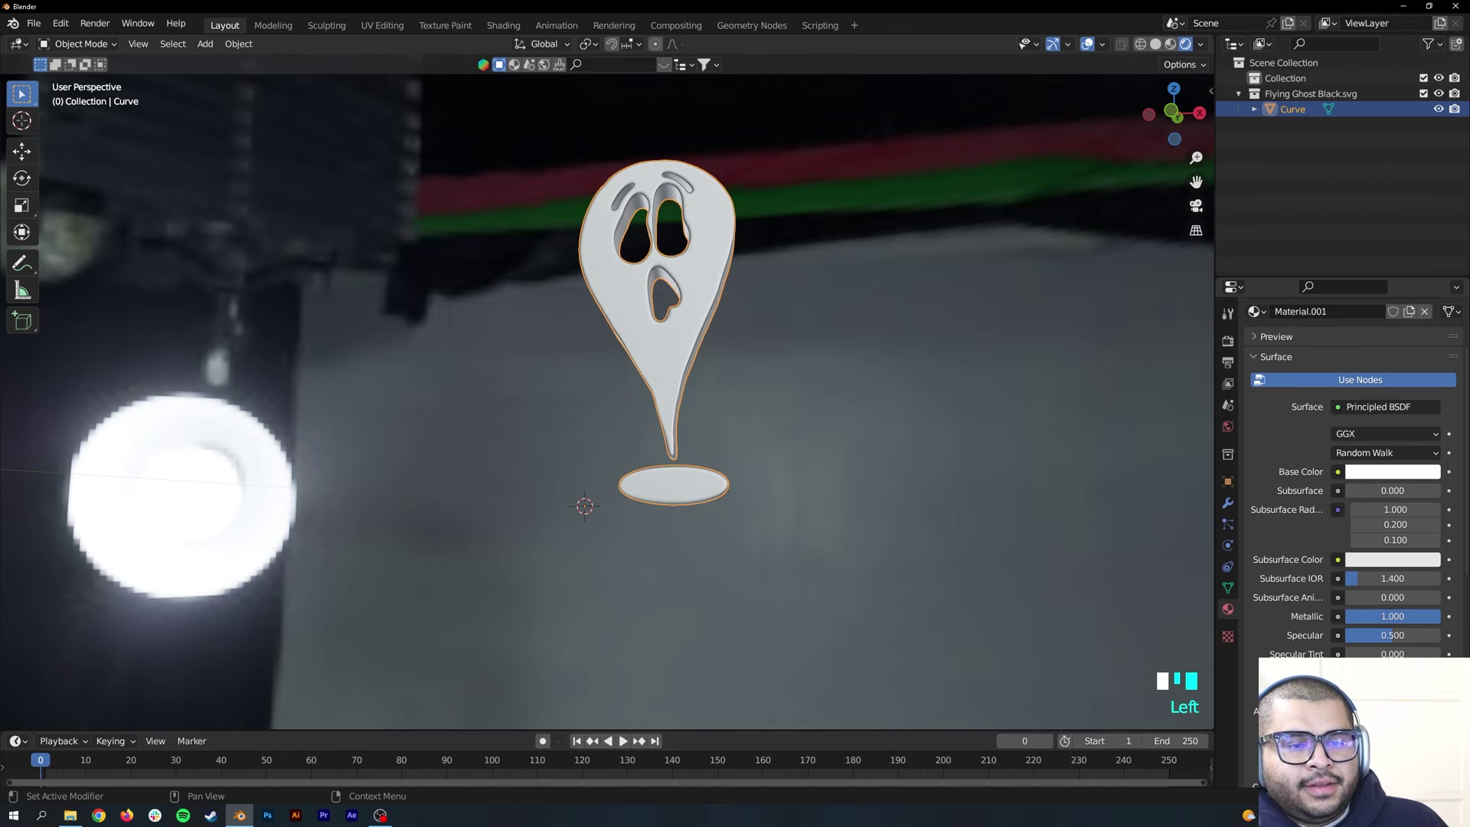
mouse_move(942, 571)
middle_mouse_down()
mouse_move(1072, 573)
mouse_move(941, 571)
middle_mouse_up()
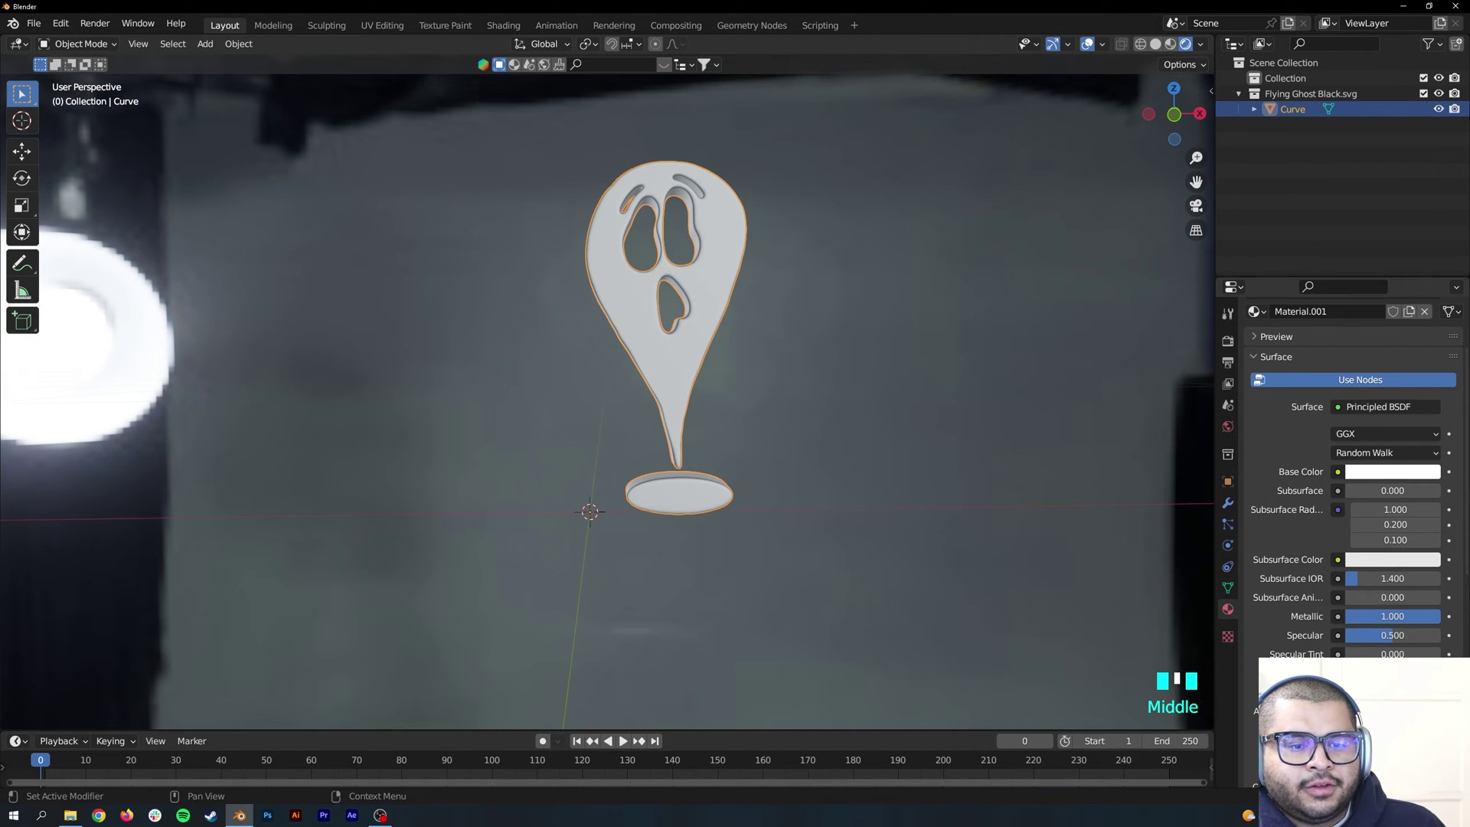
left_click(1378, 689)
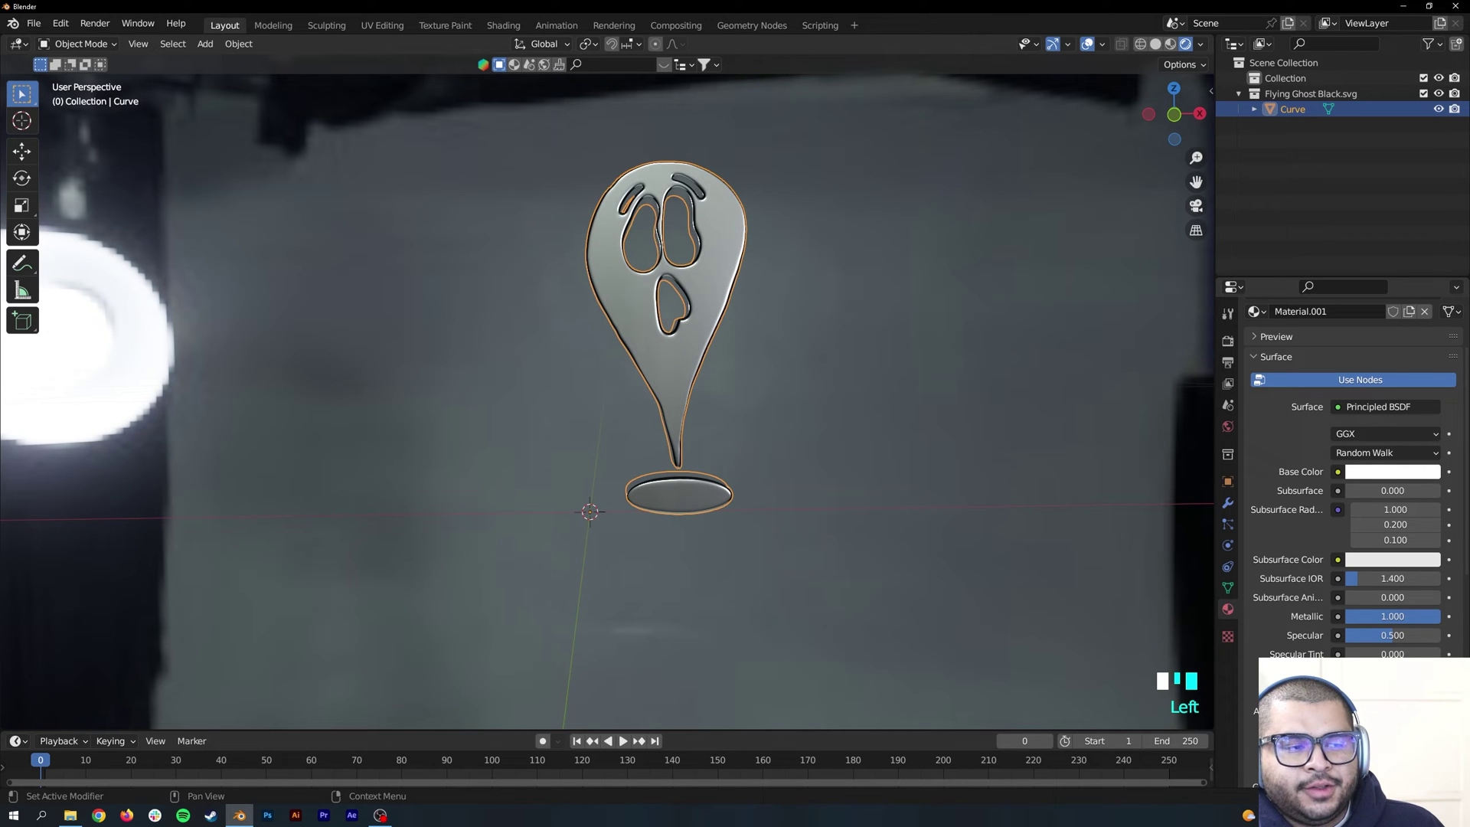
left_click(1228, 481)
middle_click_drag(995, 398, 916, 394)
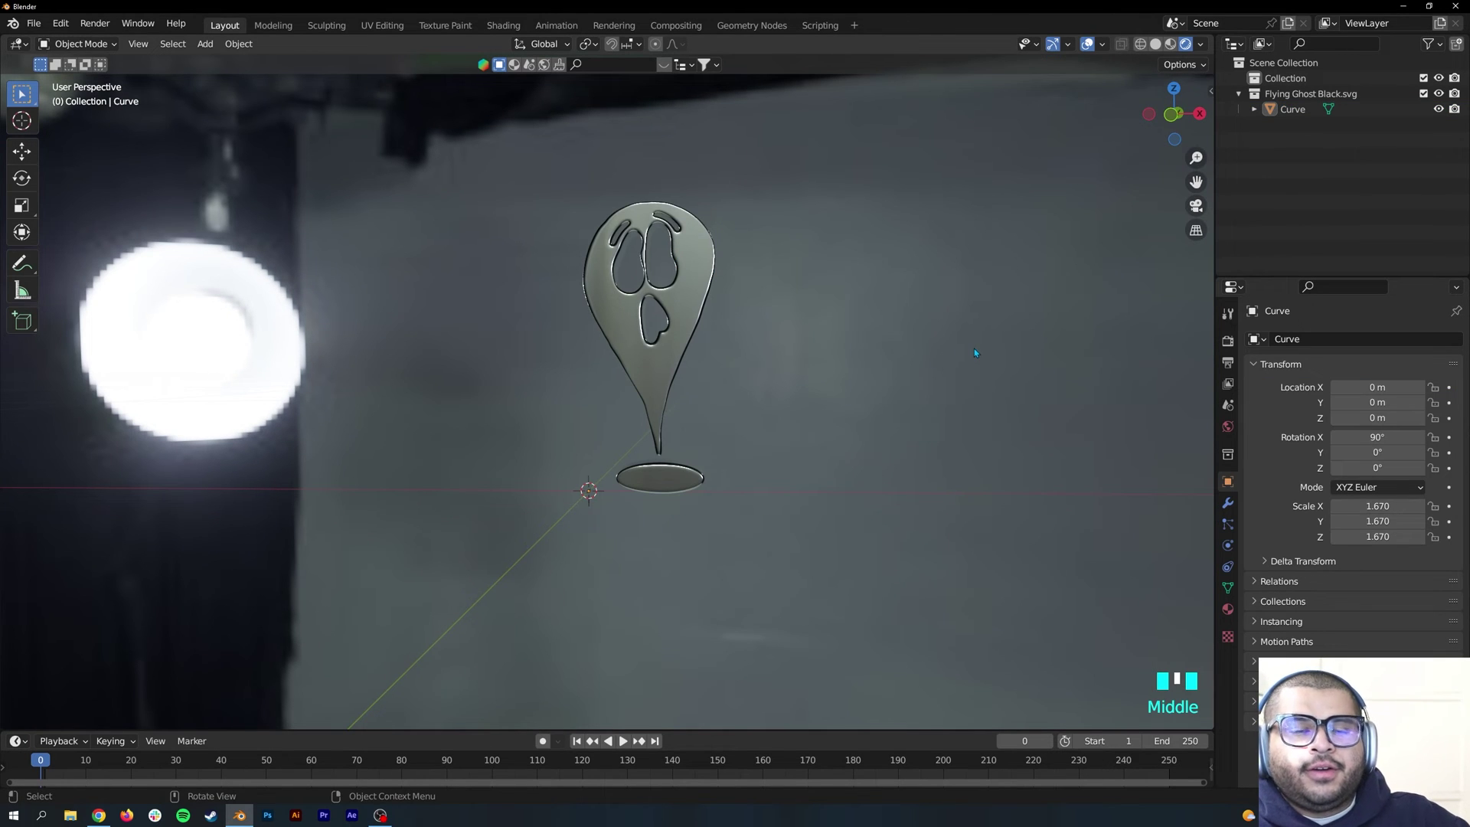
Tick Transparent in the Render Properties Film panel and enlarge the timeline area.
mouse_move(974, 350)
middle_mouse_down()
mouse_move(913, 373)
mouse_move(755, 352)
mouse_move(945, 356)
mouse_move(1020, 381)
mouse_move(969, 375)
middle_mouse_up()
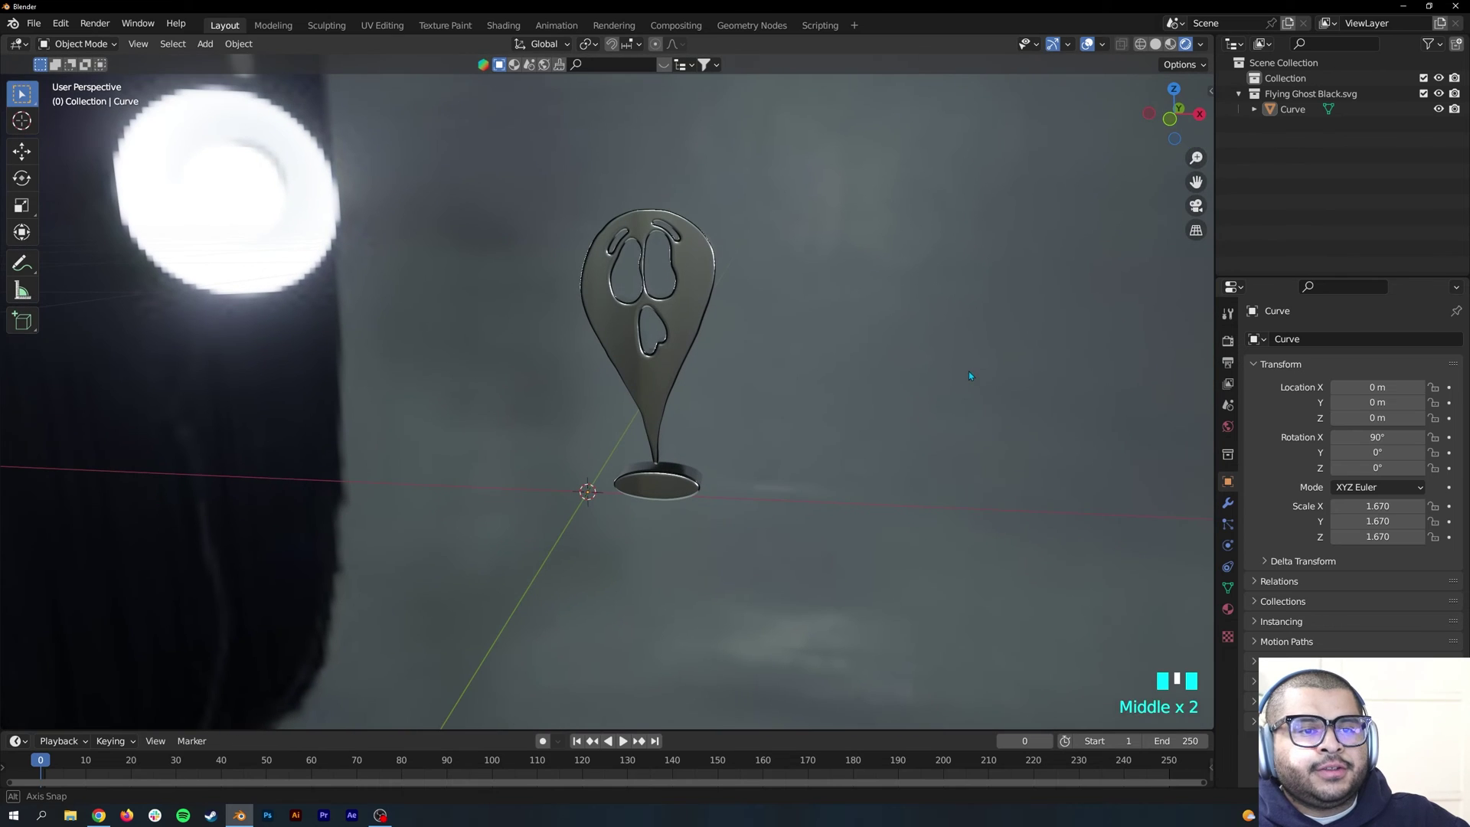
left_click(1227, 341)
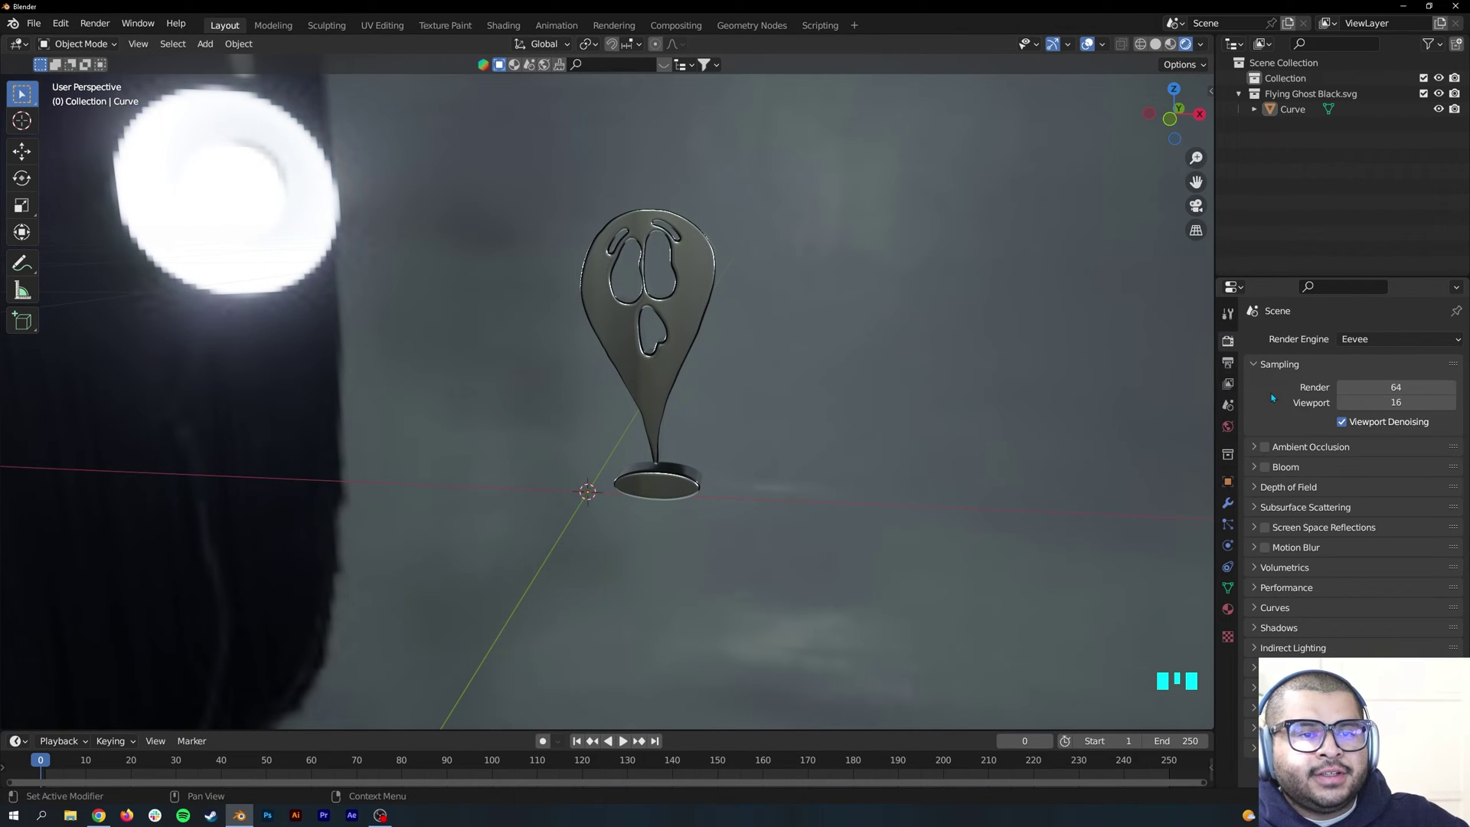
left_click(1254, 668)
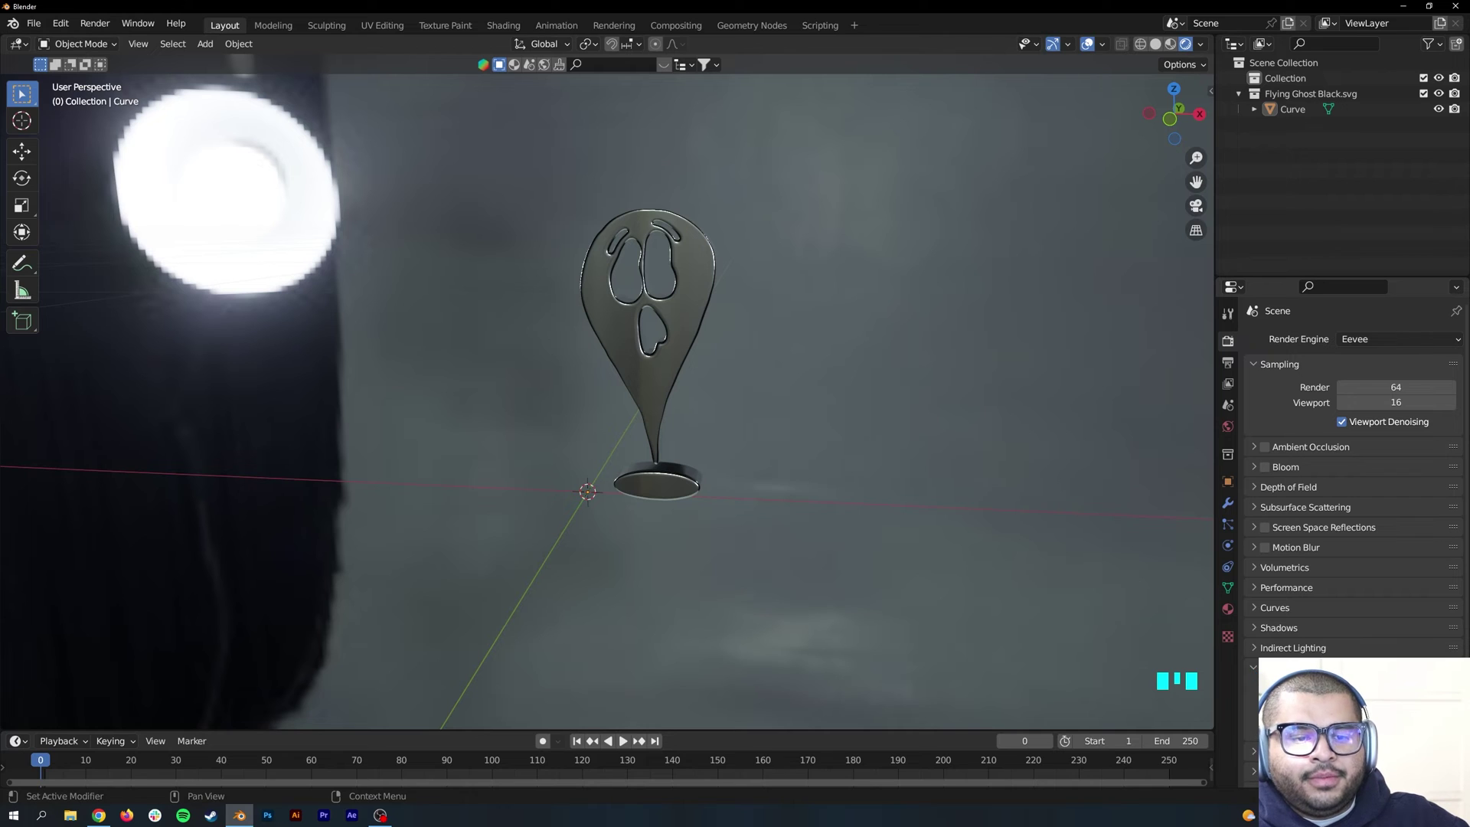
left_click(1271, 708)
middle_click_drag(958, 437, 893, 506)
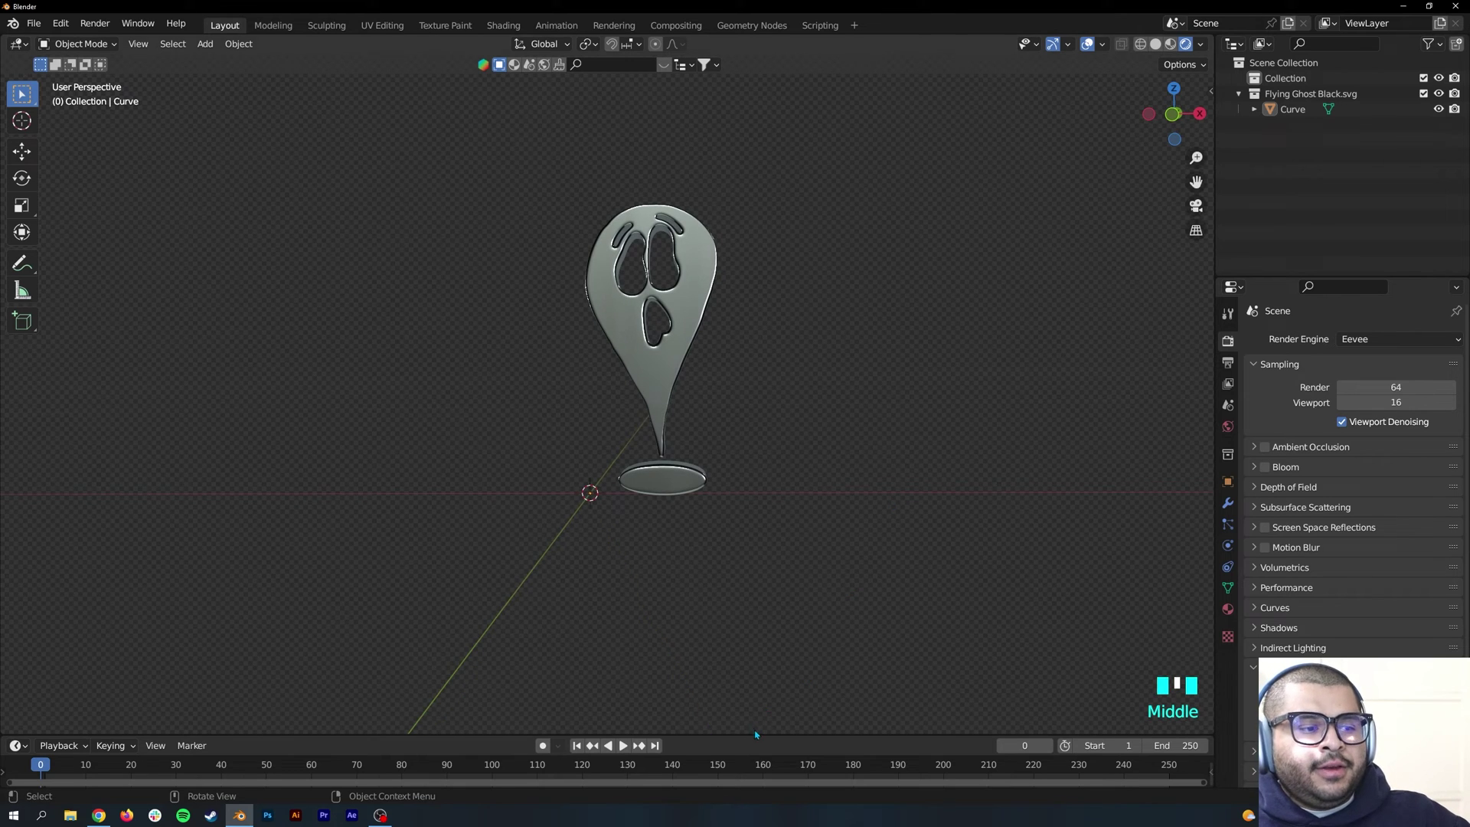
left_click_drag(753, 736, 761, 542)
Add a camera to the scene and begin editing the 1920 × 1080 output resolution.
scroll(882, 280, "down", 1)
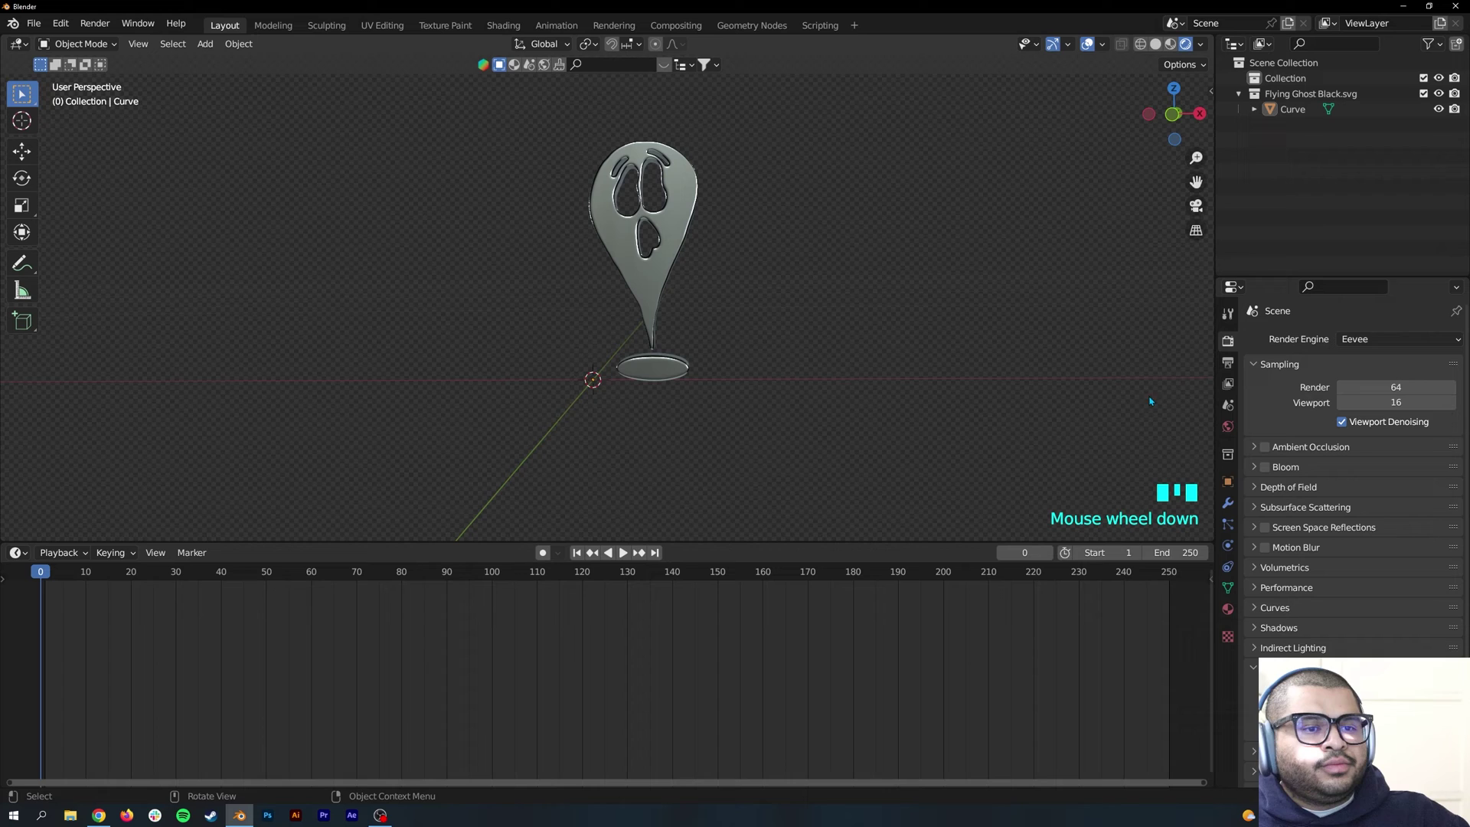
left_click(1230, 483)
scroll(805, 393, "down", 1)
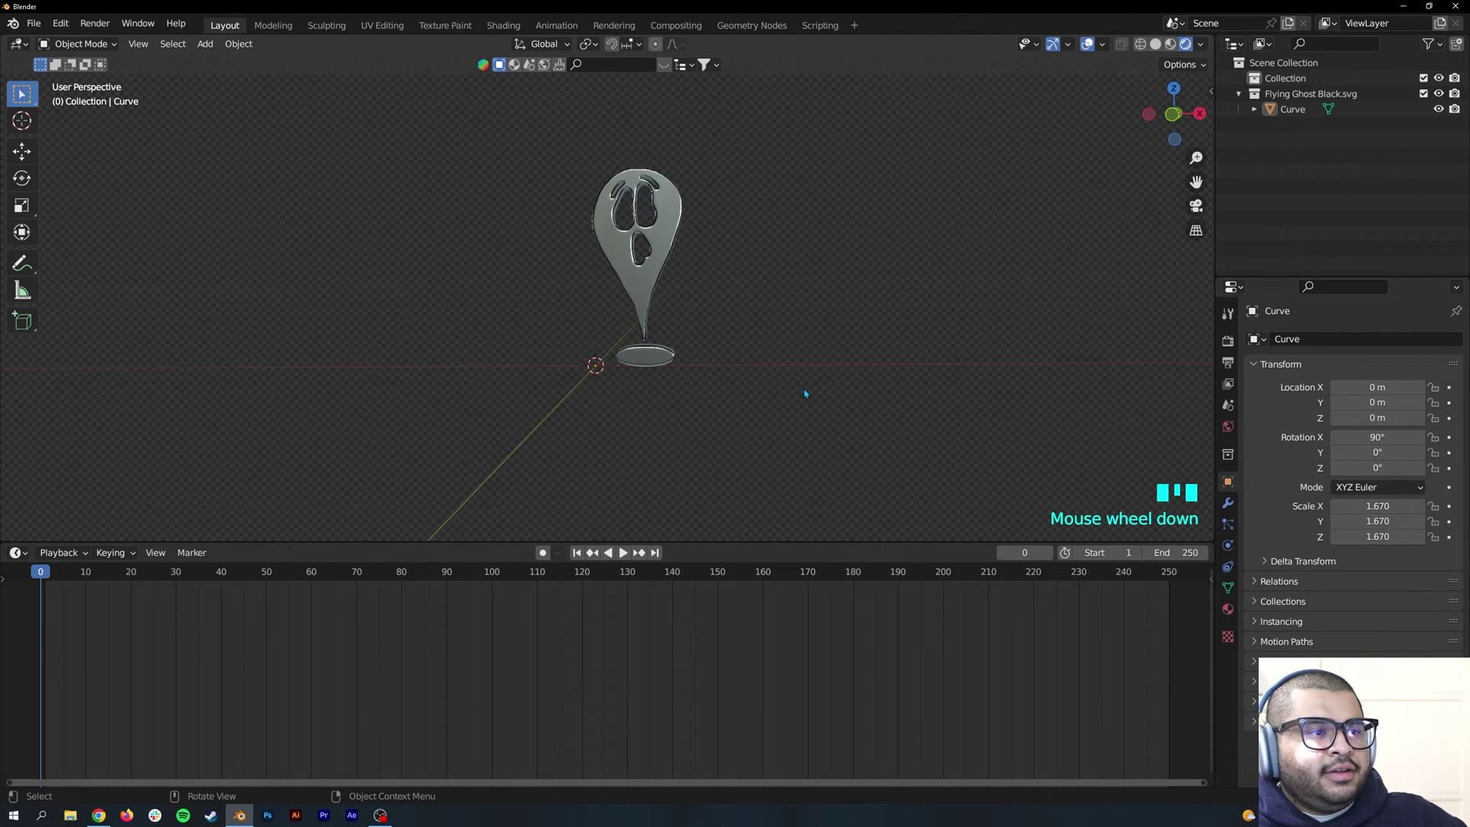
scroll(805, 393, "down", 2)
key("Delete")
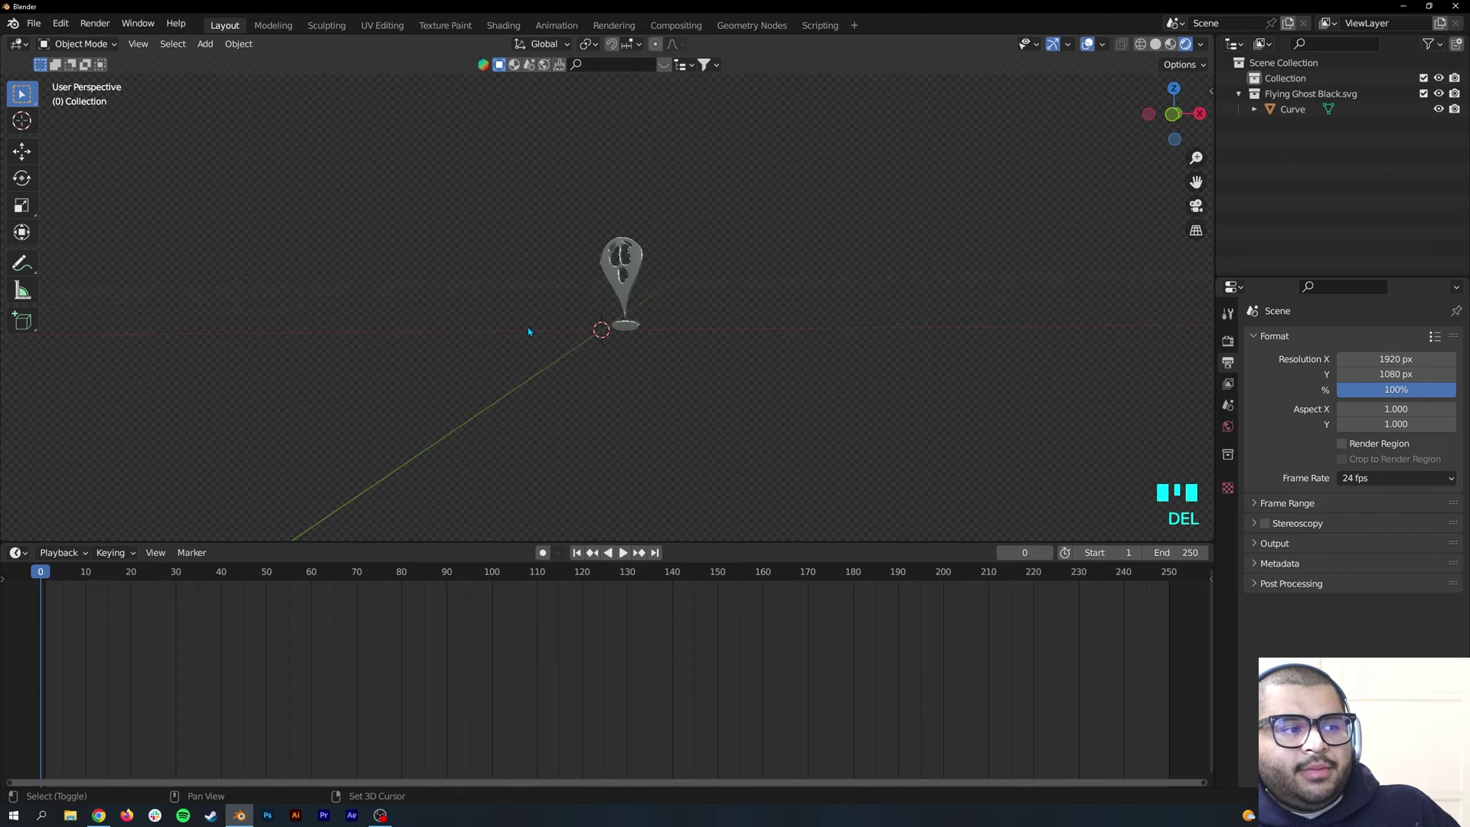
key("shift+a")
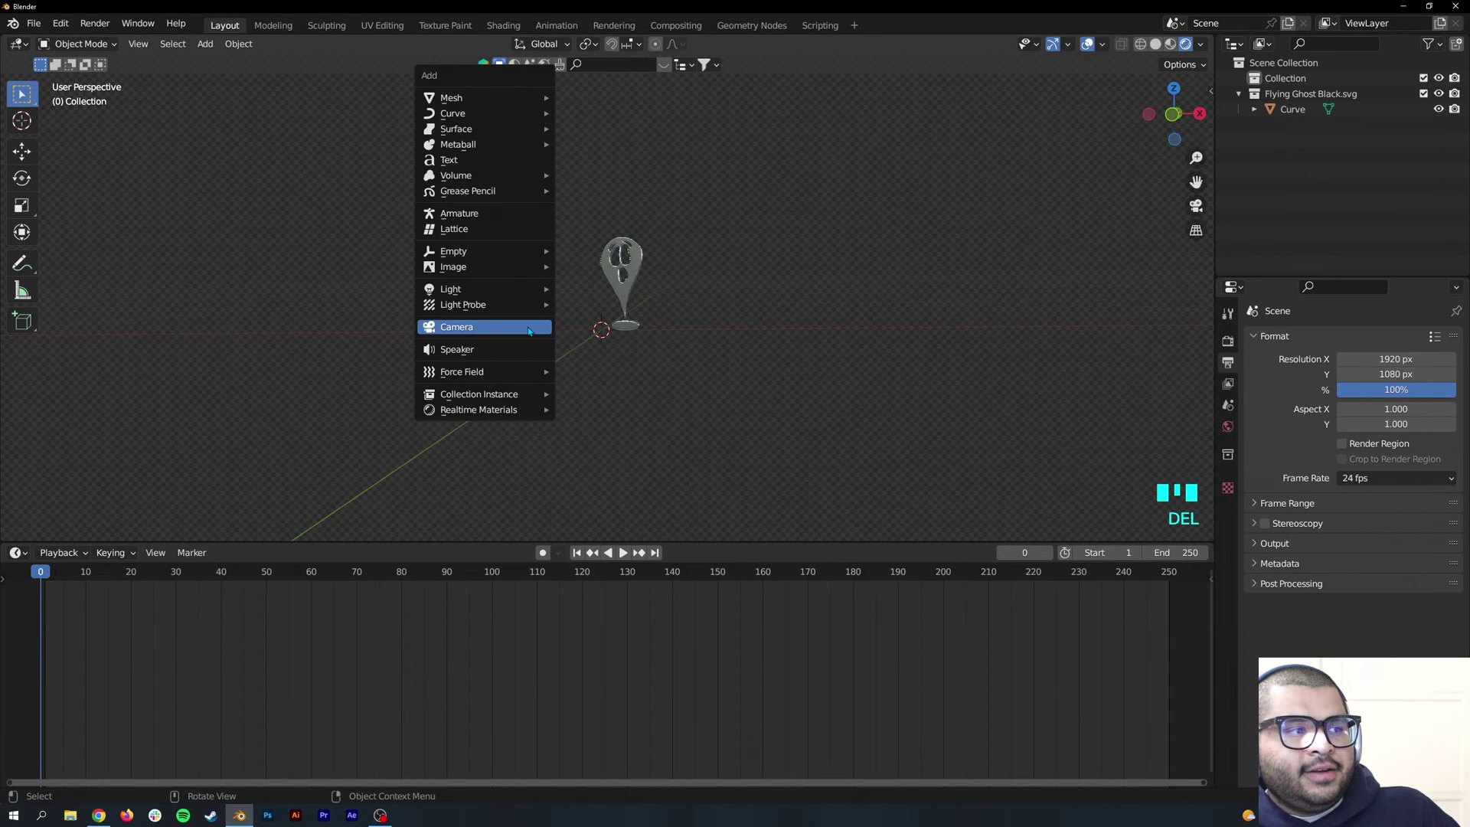
left_click(529, 330)
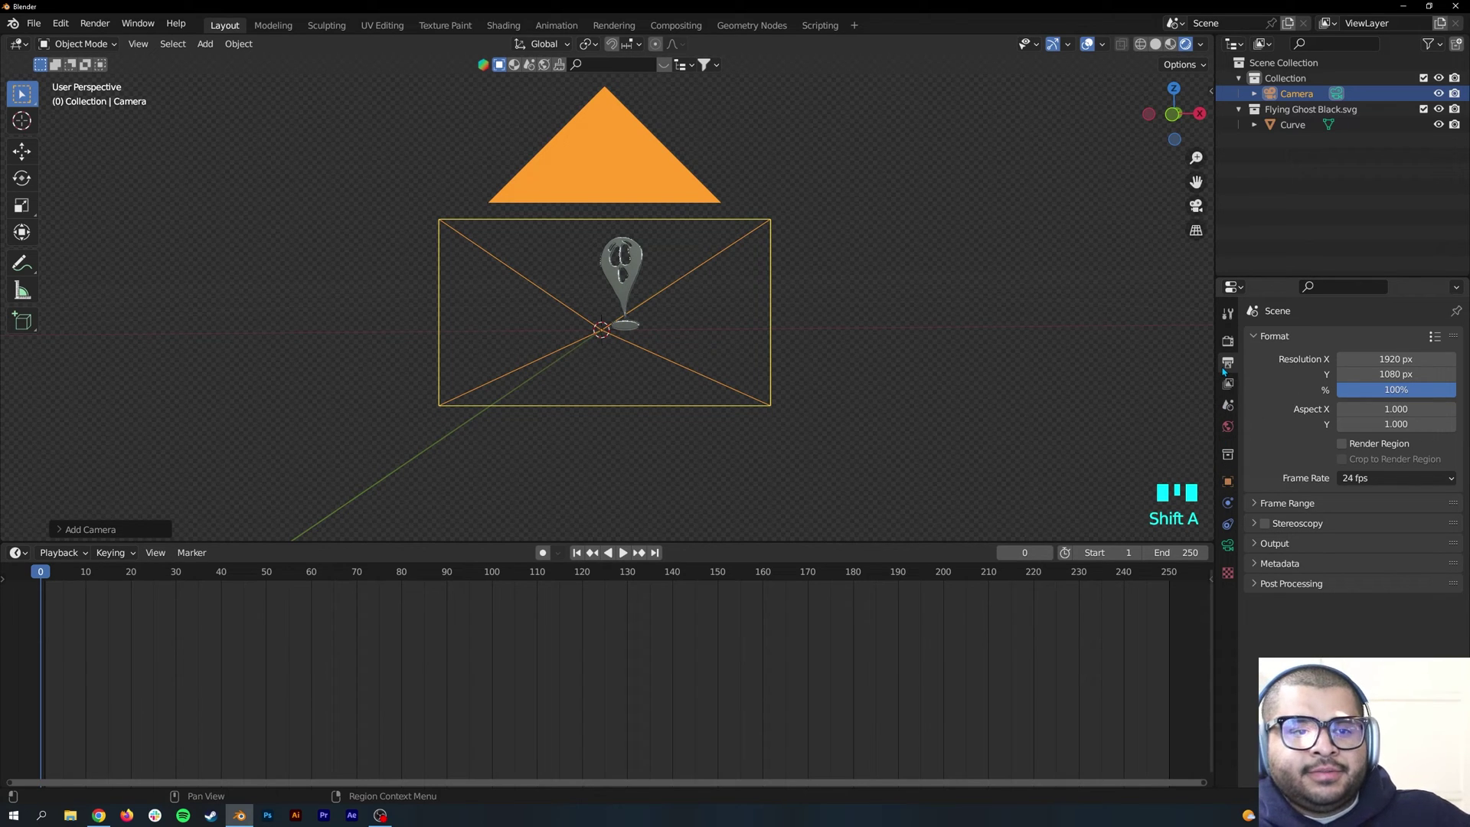
left_click(1394, 358)
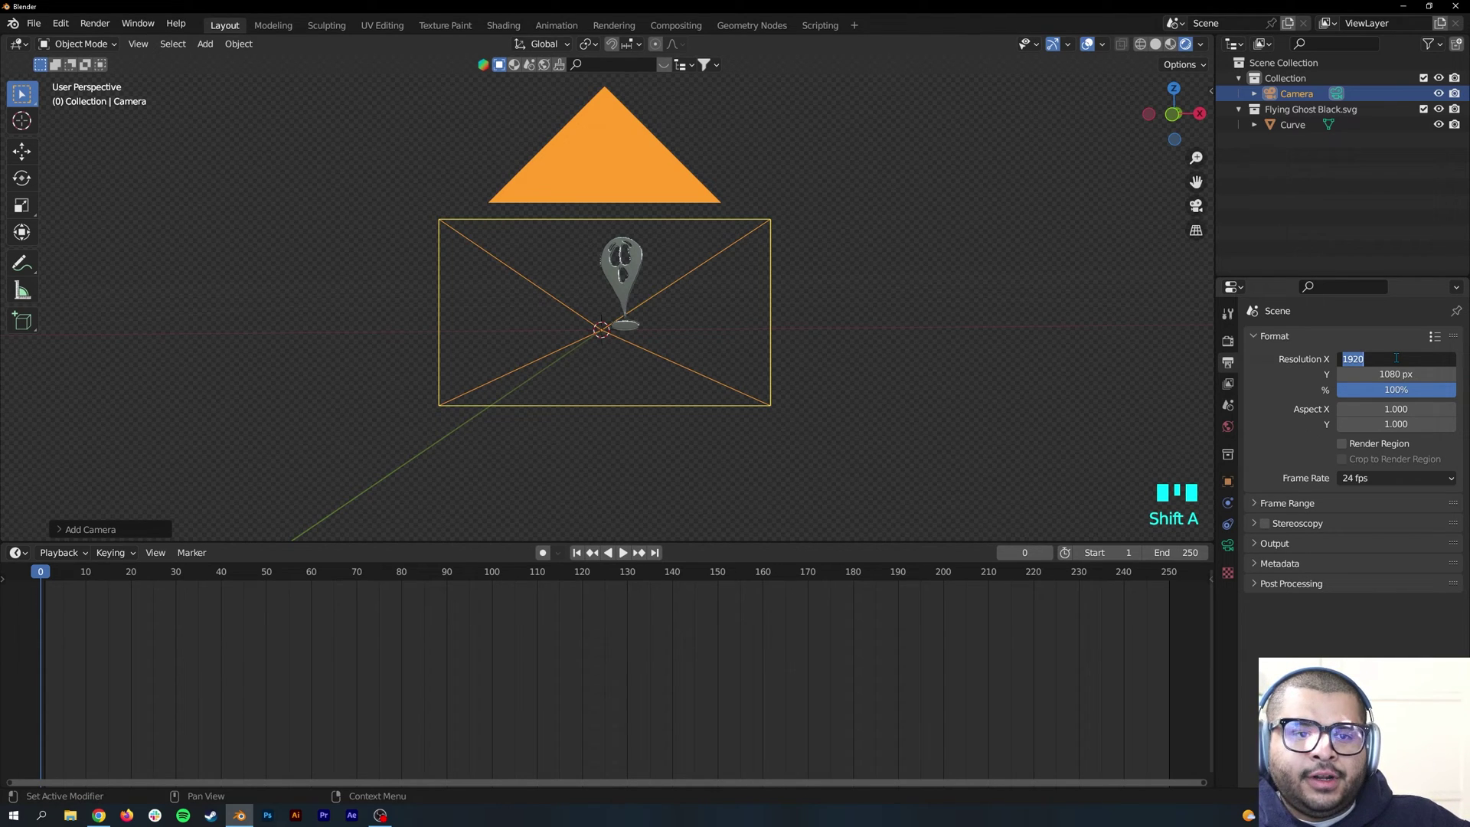
Set the render resolution to 1080 × 1920 px for a portrait frame.
type("1")
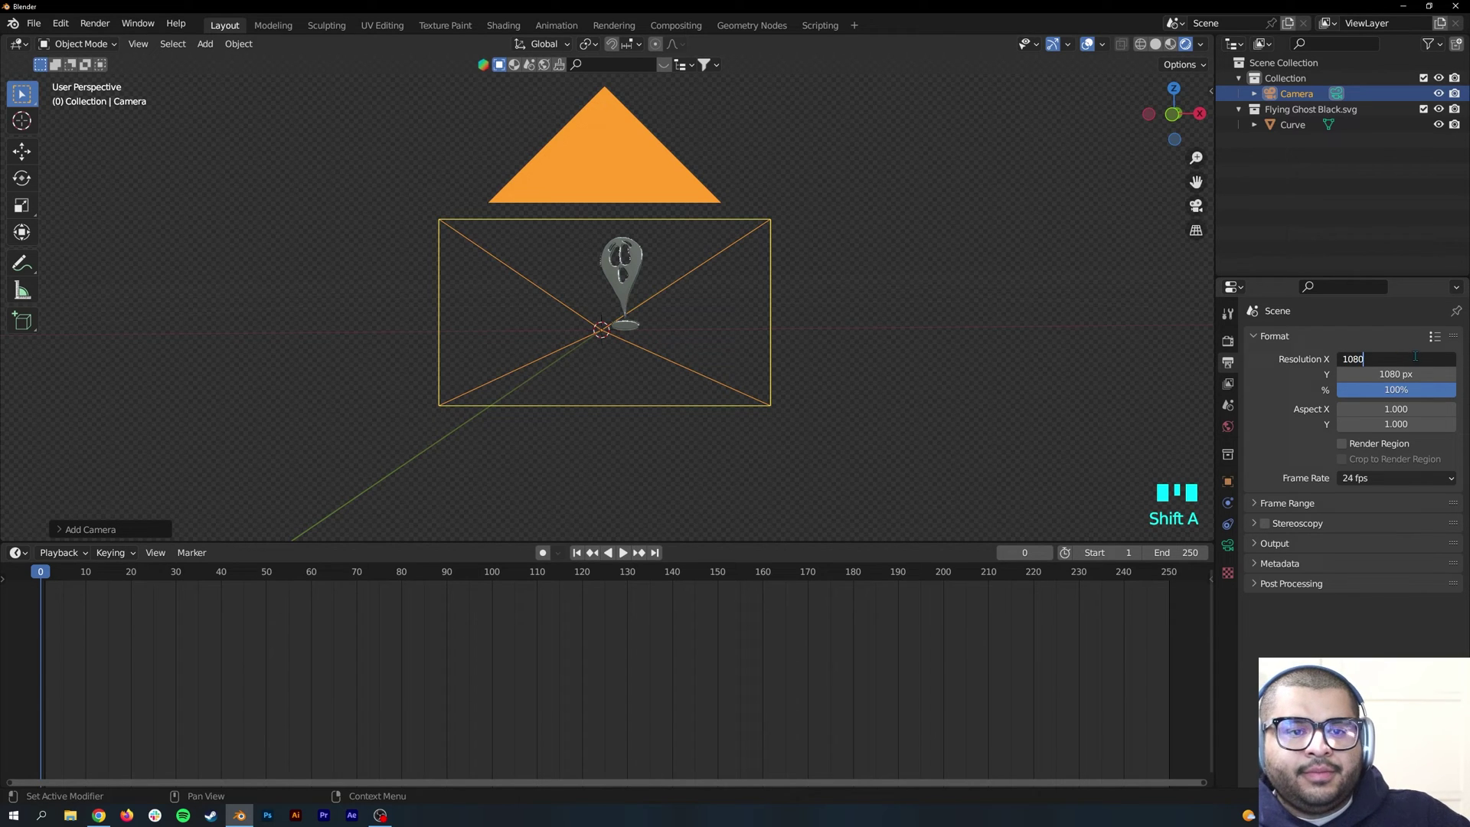
key("Return")
left_click(1385, 375)
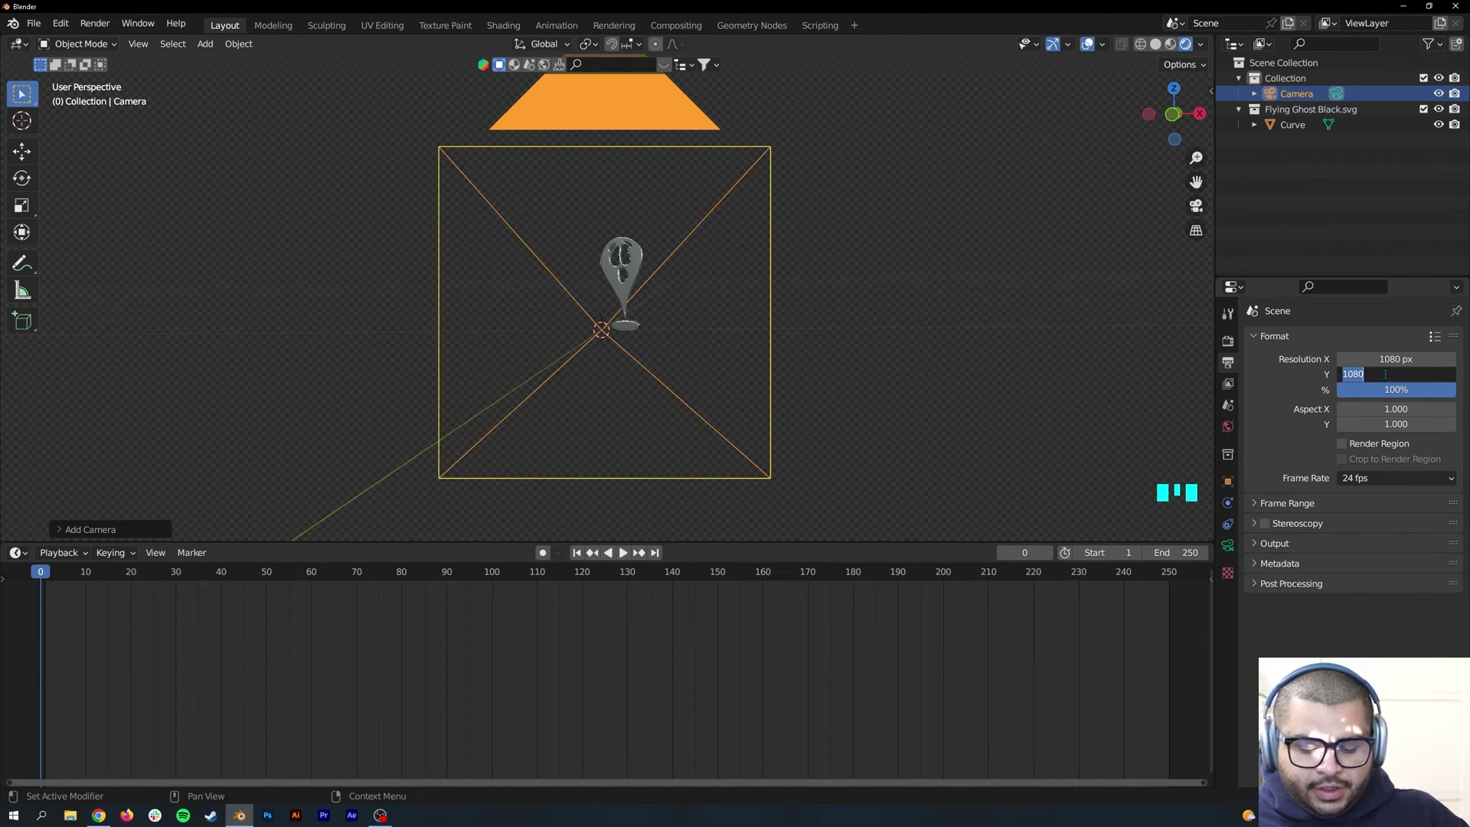
type("1920")
left_click(1148, 366)
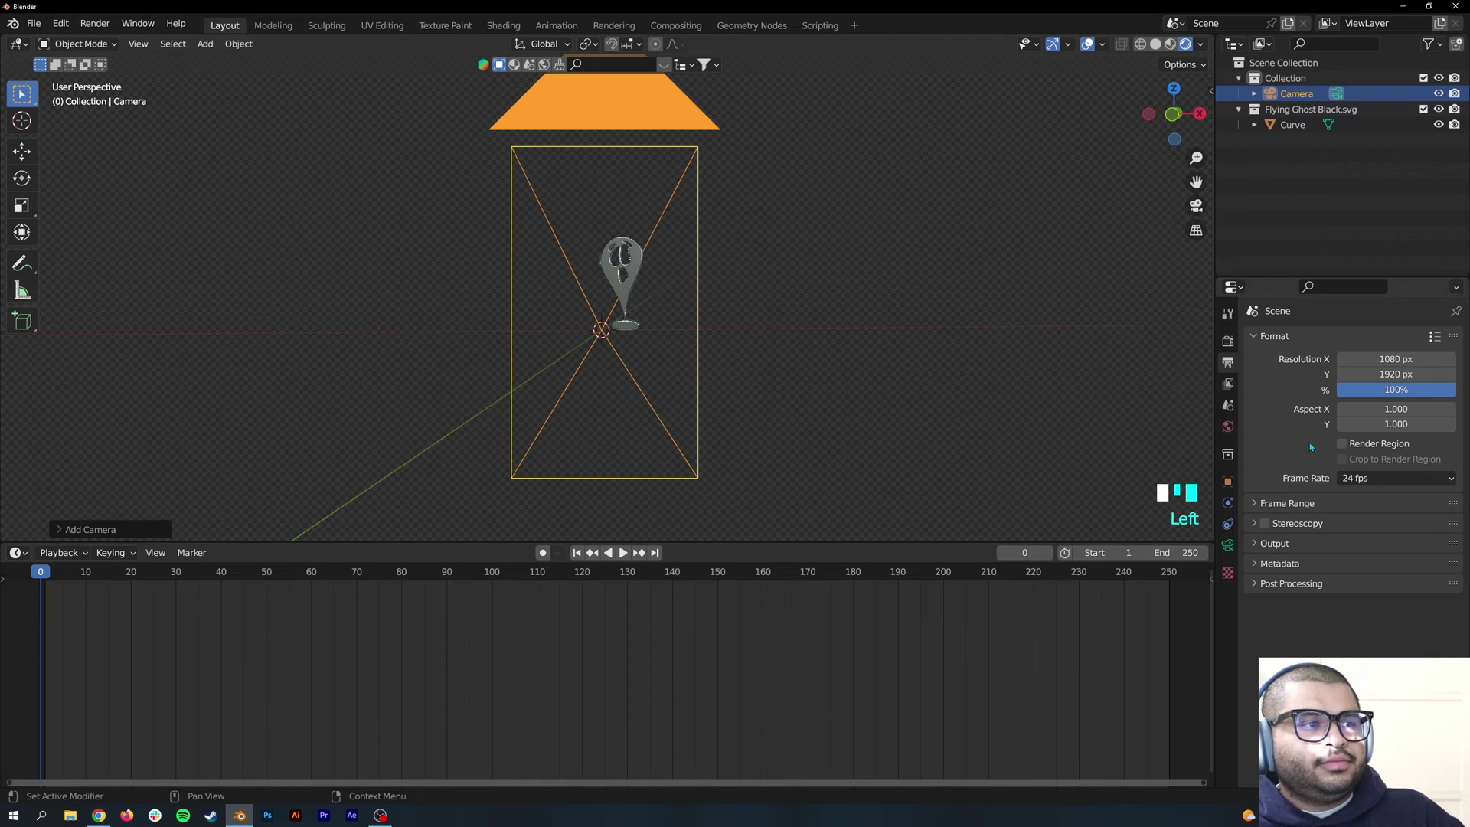
Move the camera back to −2.45 m on its Y location.
mouse_move(947, 377)
middle_mouse_down()
mouse_move(968, 387)
mouse_move(988, 375)
mouse_move(879, 379)
mouse_move(954, 369)
mouse_move(926, 381)
middle_mouse_up()
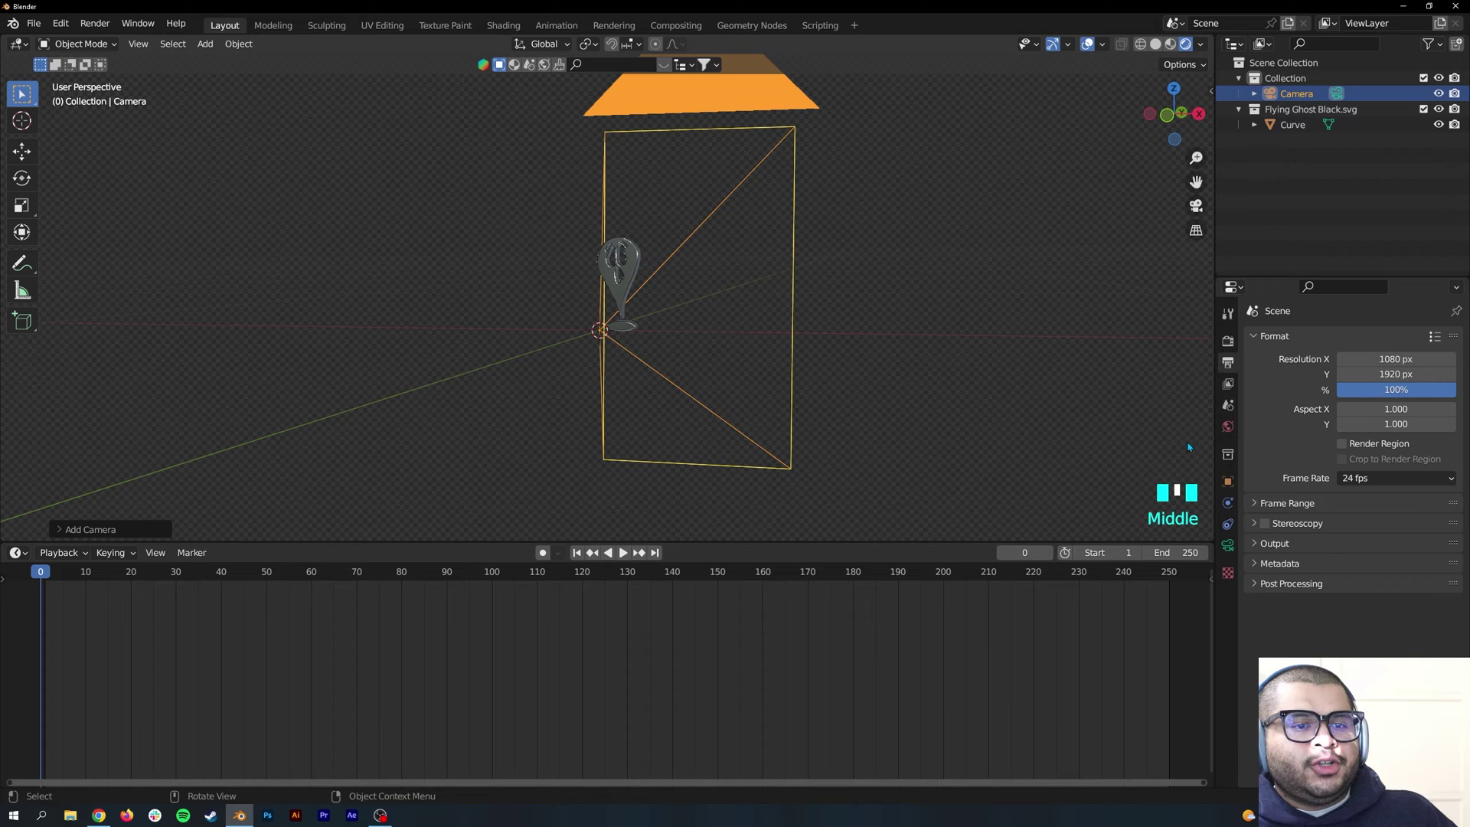
left_click(1227, 481)
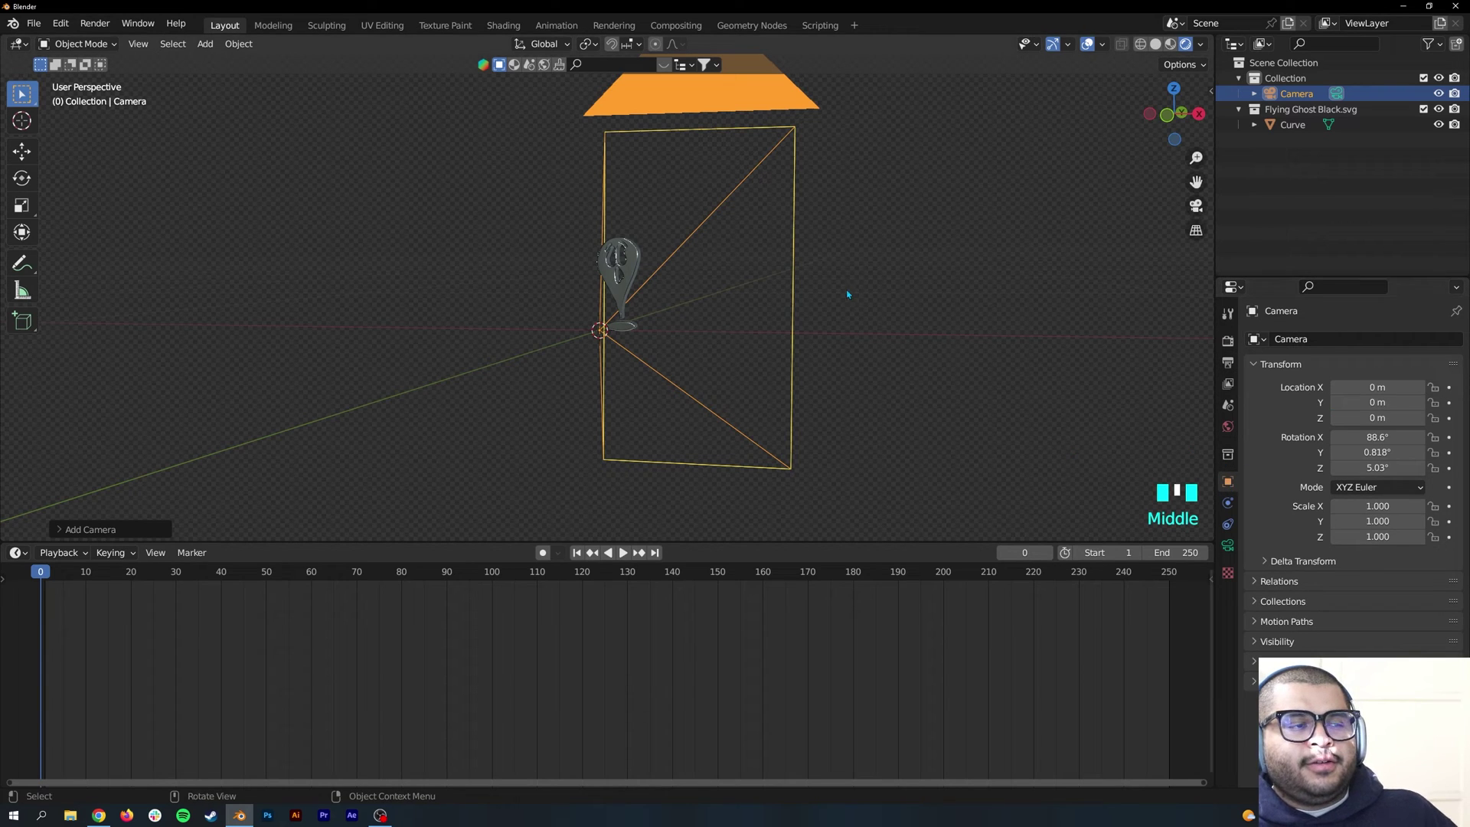
left_click(1230, 484)
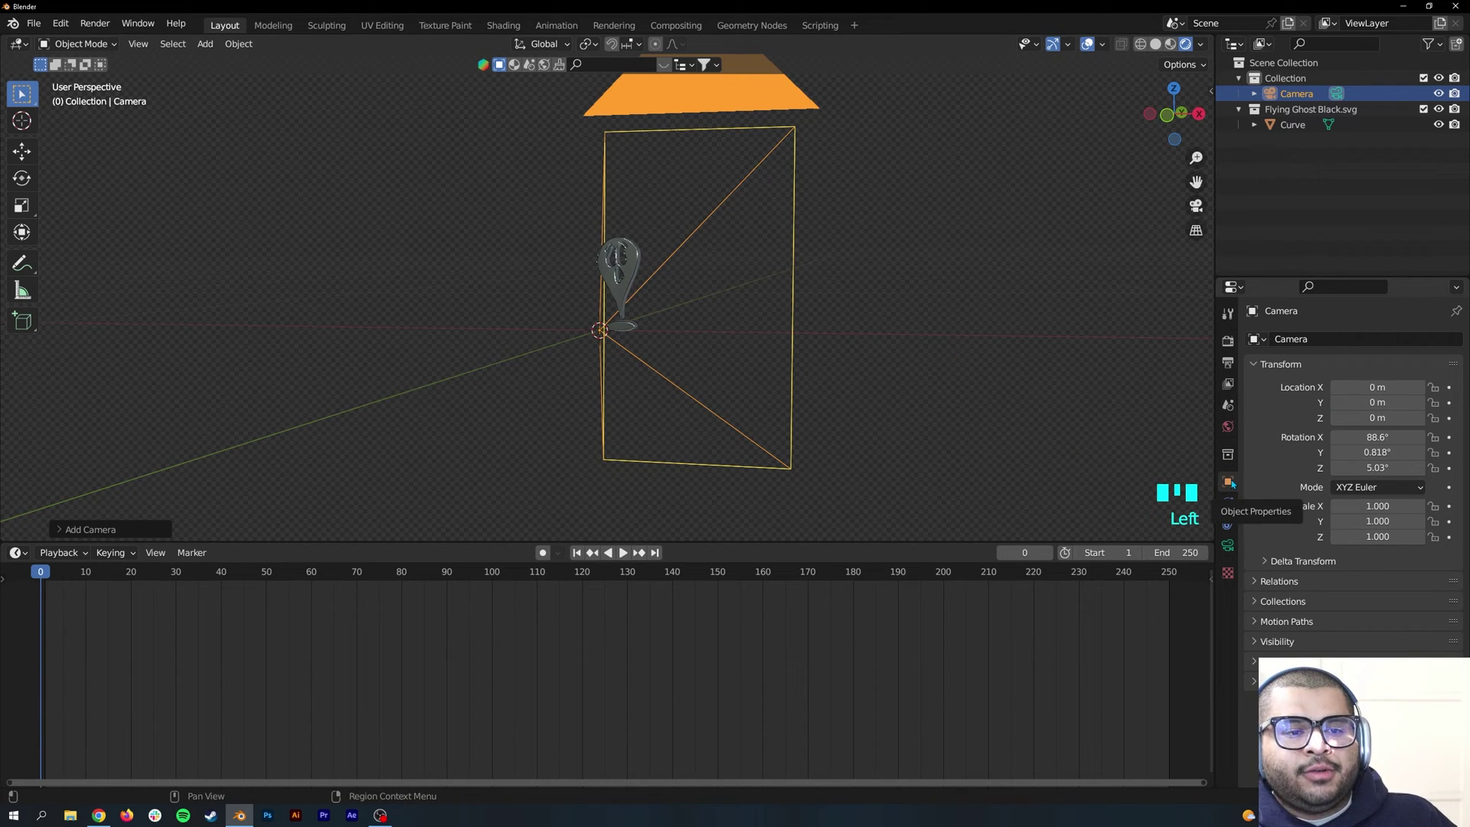
left_click_drag(1379, 402, 1195, 402)
middle_click_drag(1081, 372, 860, 314)
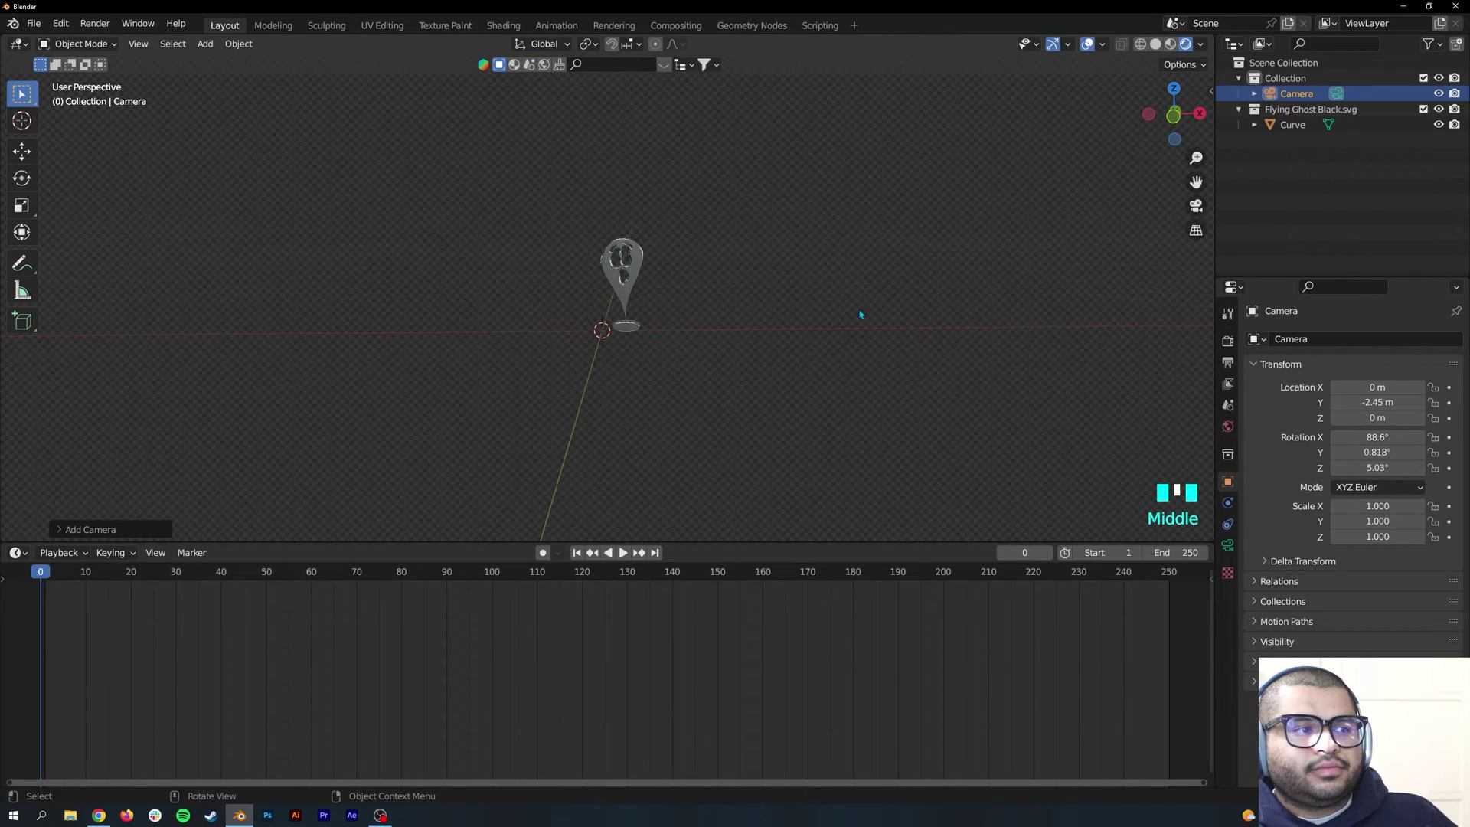
Set the ghost's origin to its surface centre of mass.
left_click(638, 273)
right_click(638, 274)
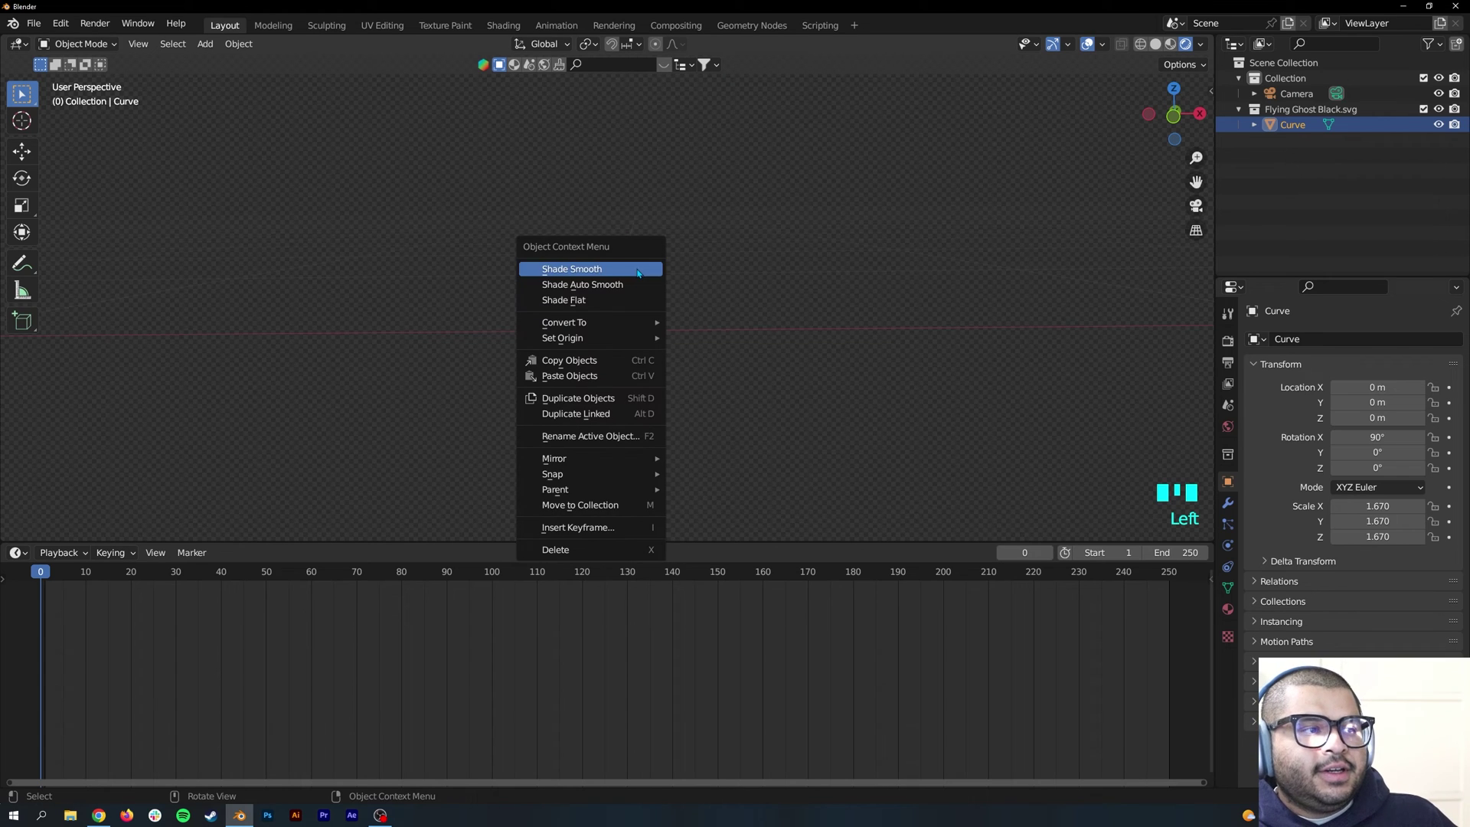
mouse_move(635, 338)
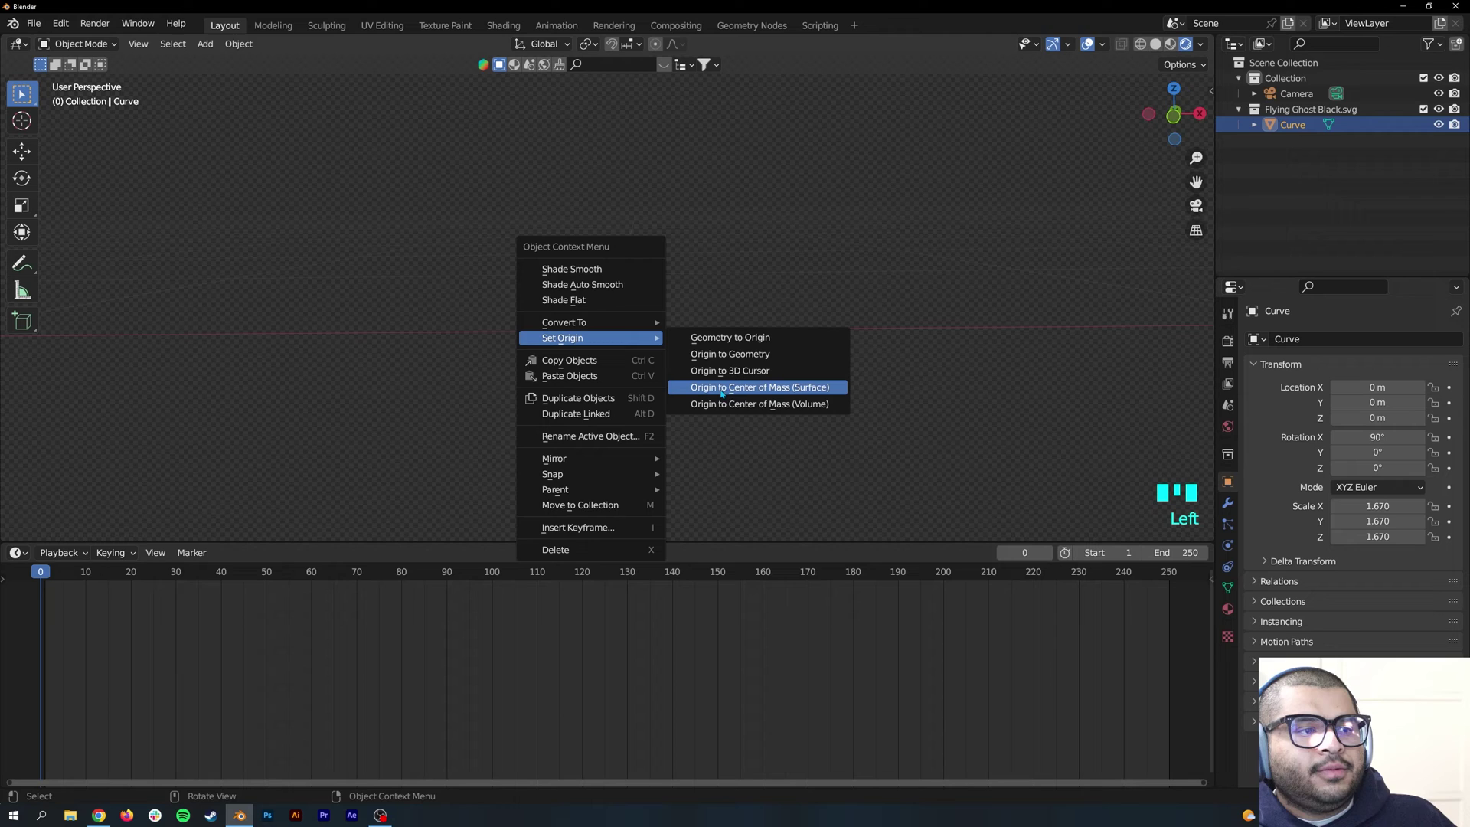
left_click(787, 388)
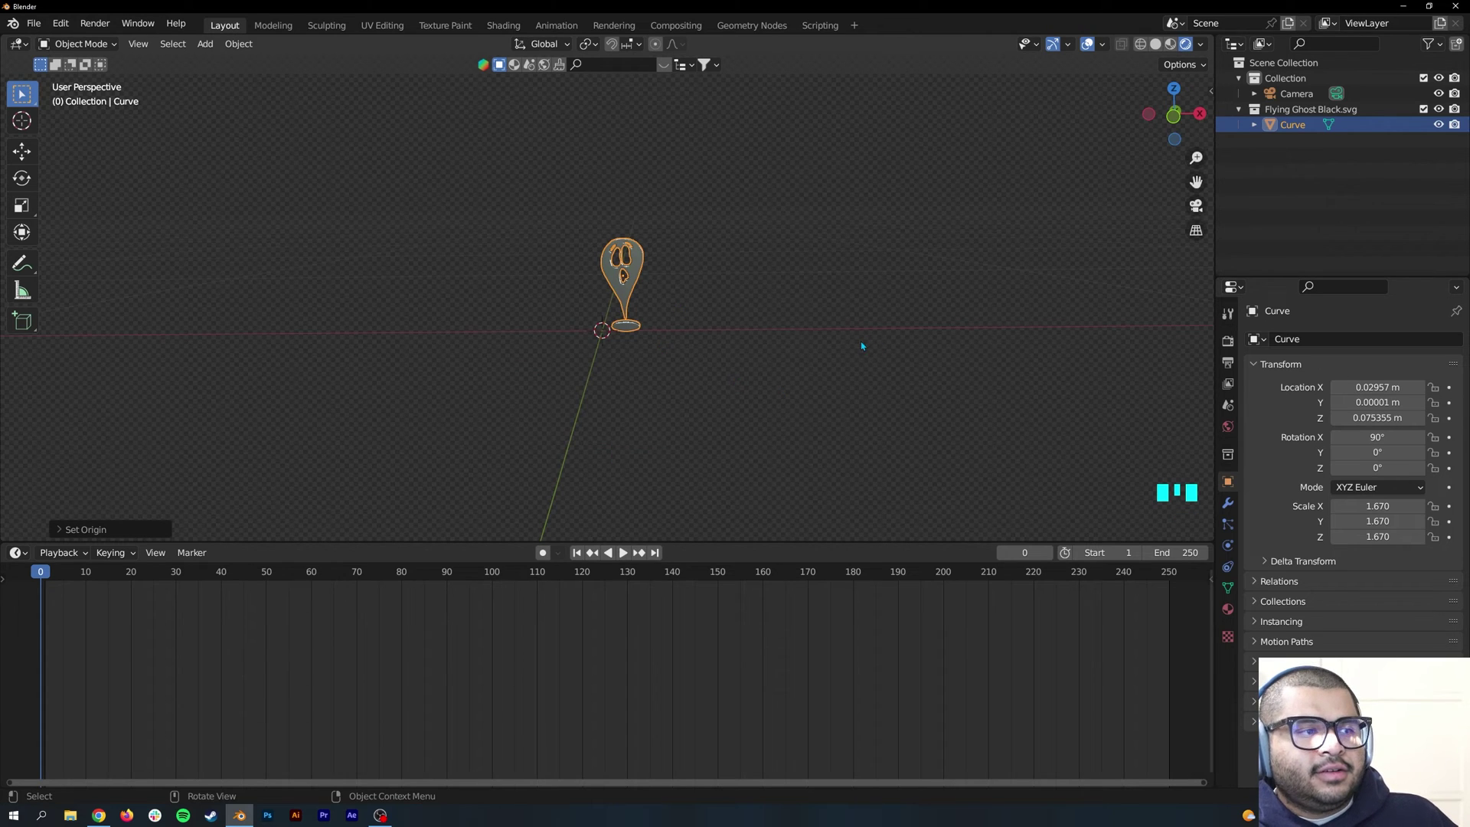
Place the ghost at X 0, Y 0 and raise it to Z 0.11 m.
left_click(1377, 388)
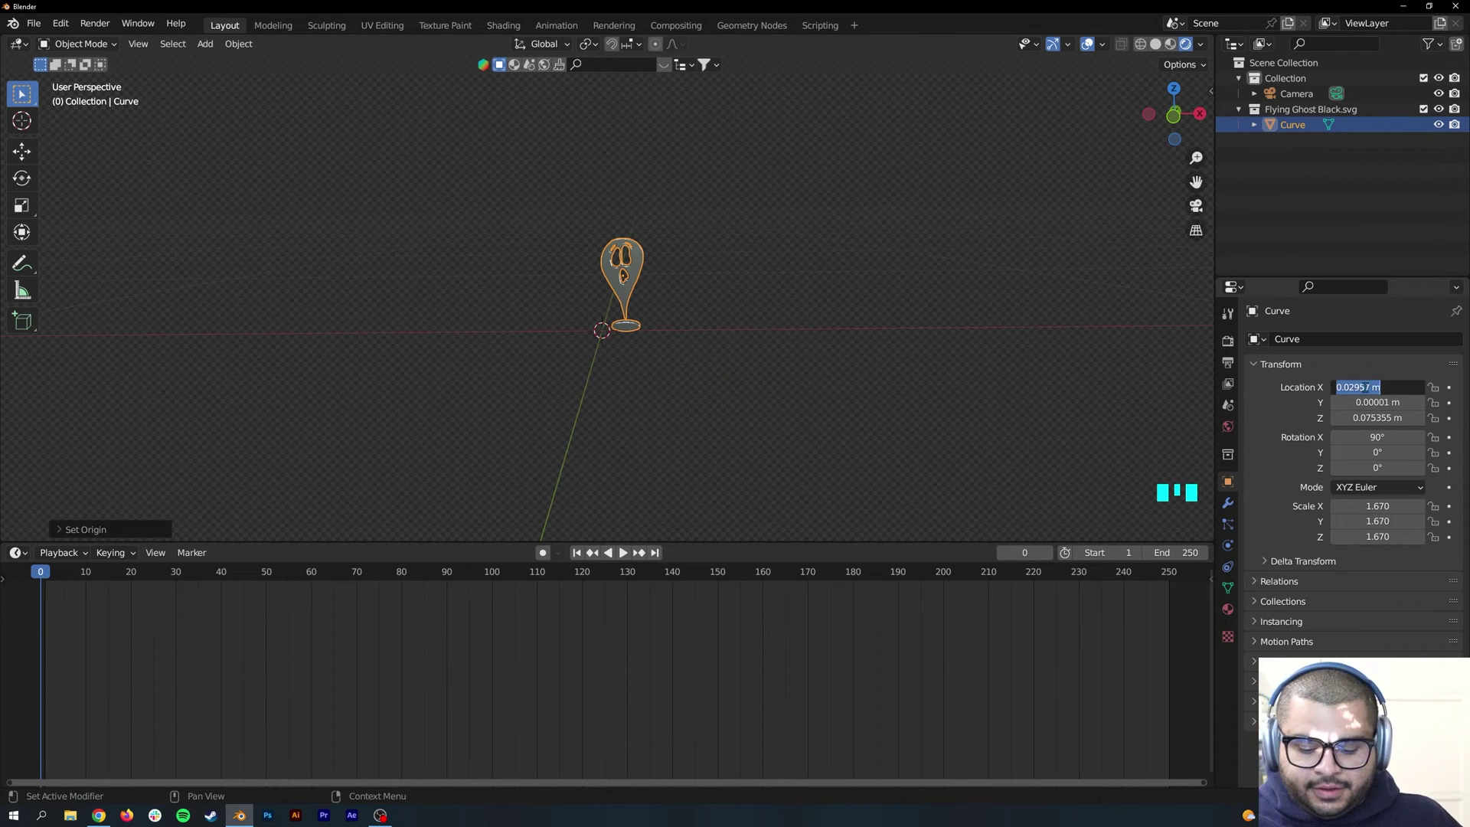
type("0")
left_click(1367, 402)
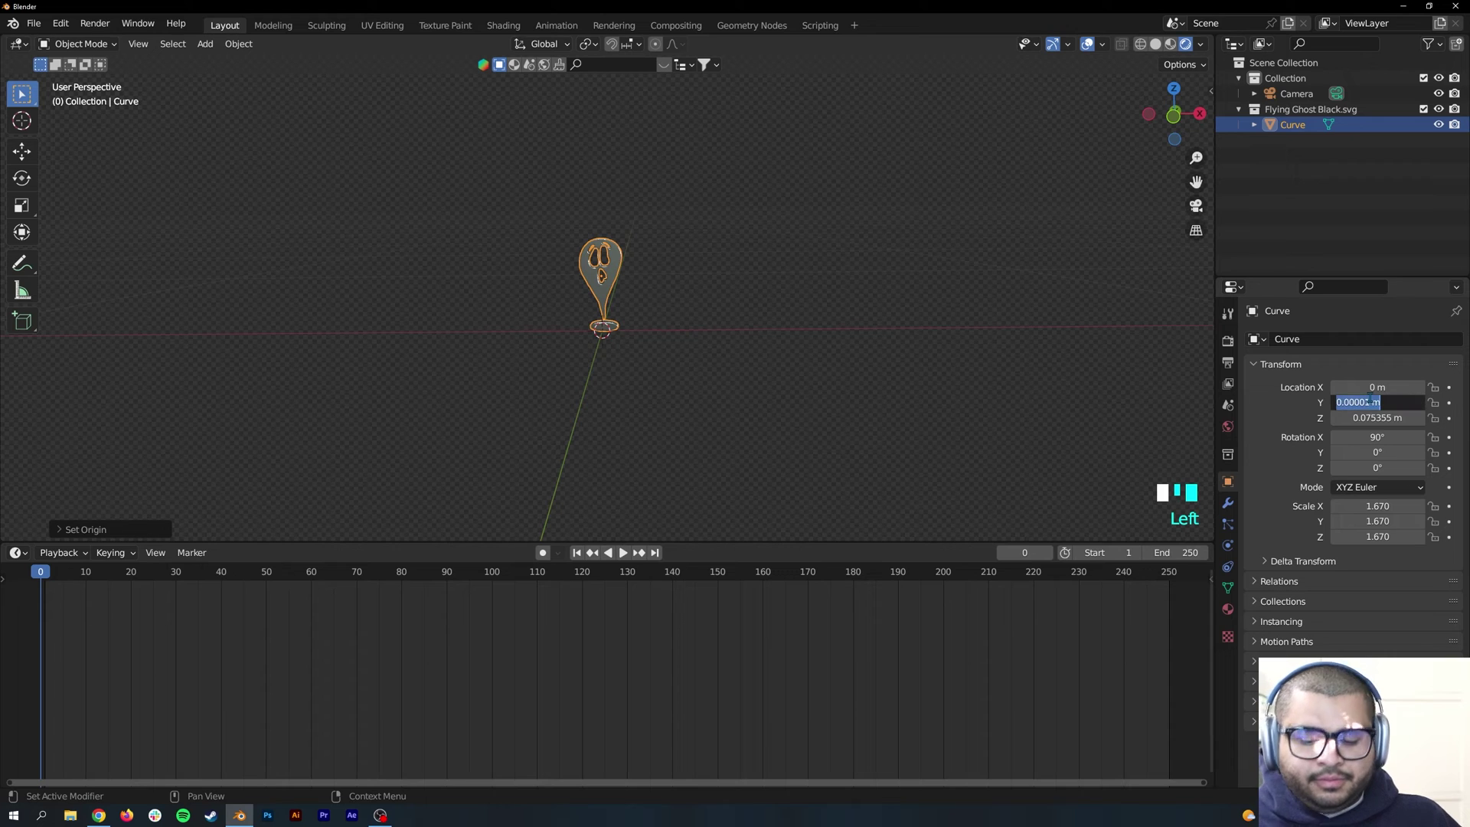
left_click(1369, 401)
left_click(1377, 418)
type("0")
key("Return")
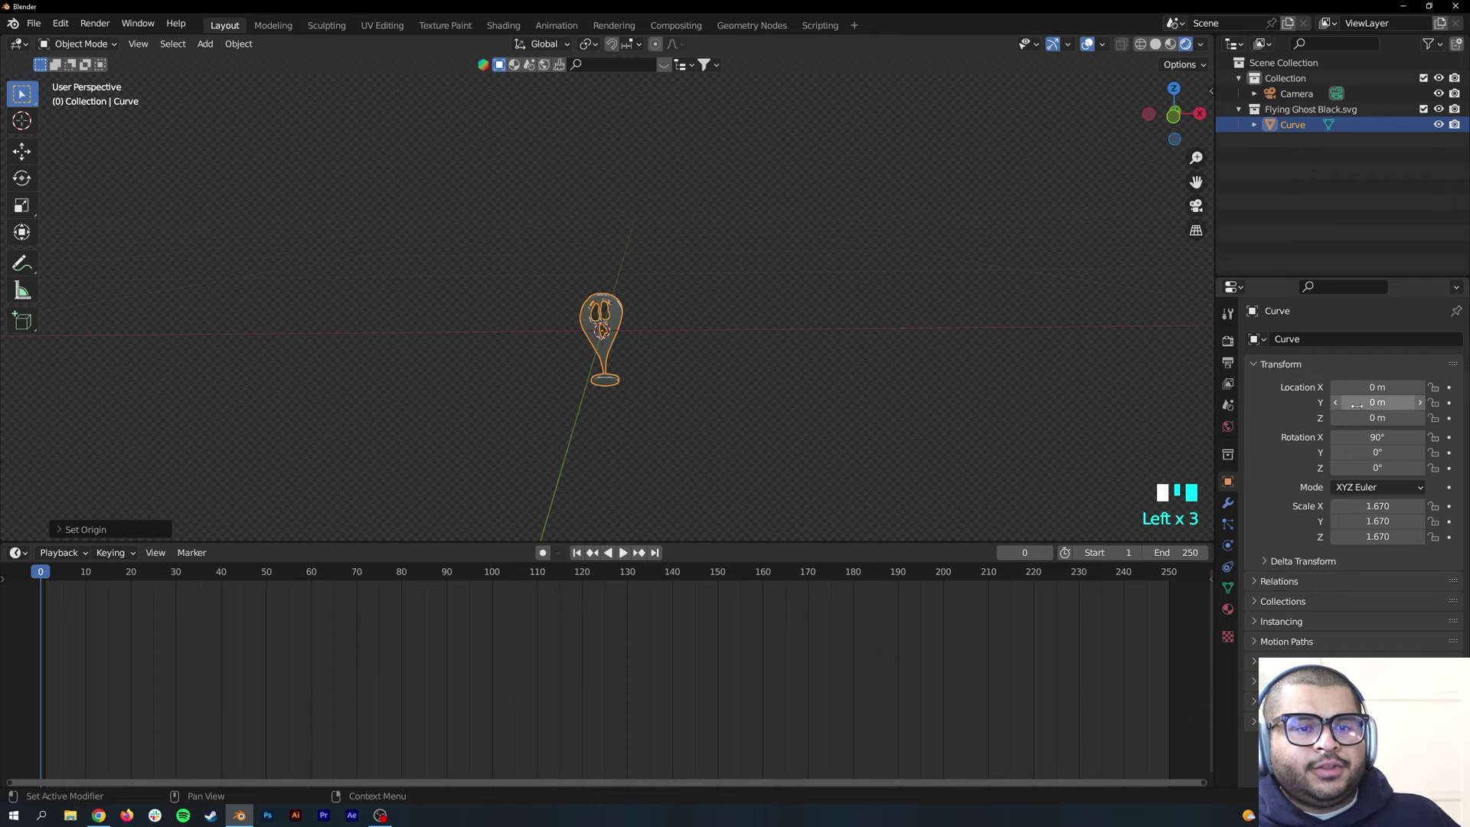
mouse_move(1377, 418)
left_mouse_down()
mouse_move(1424, 418)
mouse_move(1374, 419)
left_mouse_up()
left_click(1055, 404)
Make the camera the active scene camera.
scroll(769, 370, "down", 6)
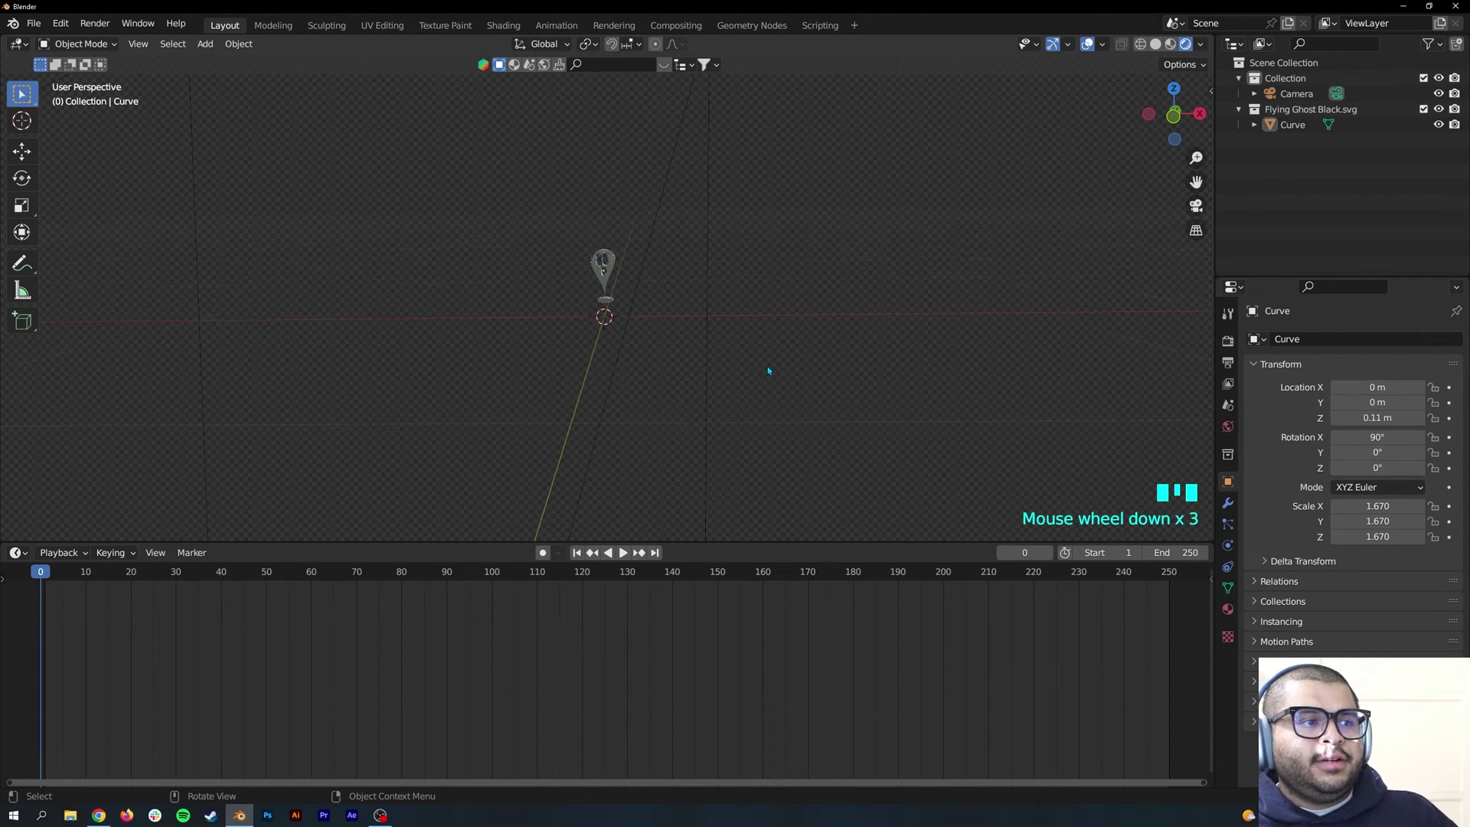
left_click(572, 138)
right_click(573, 138)
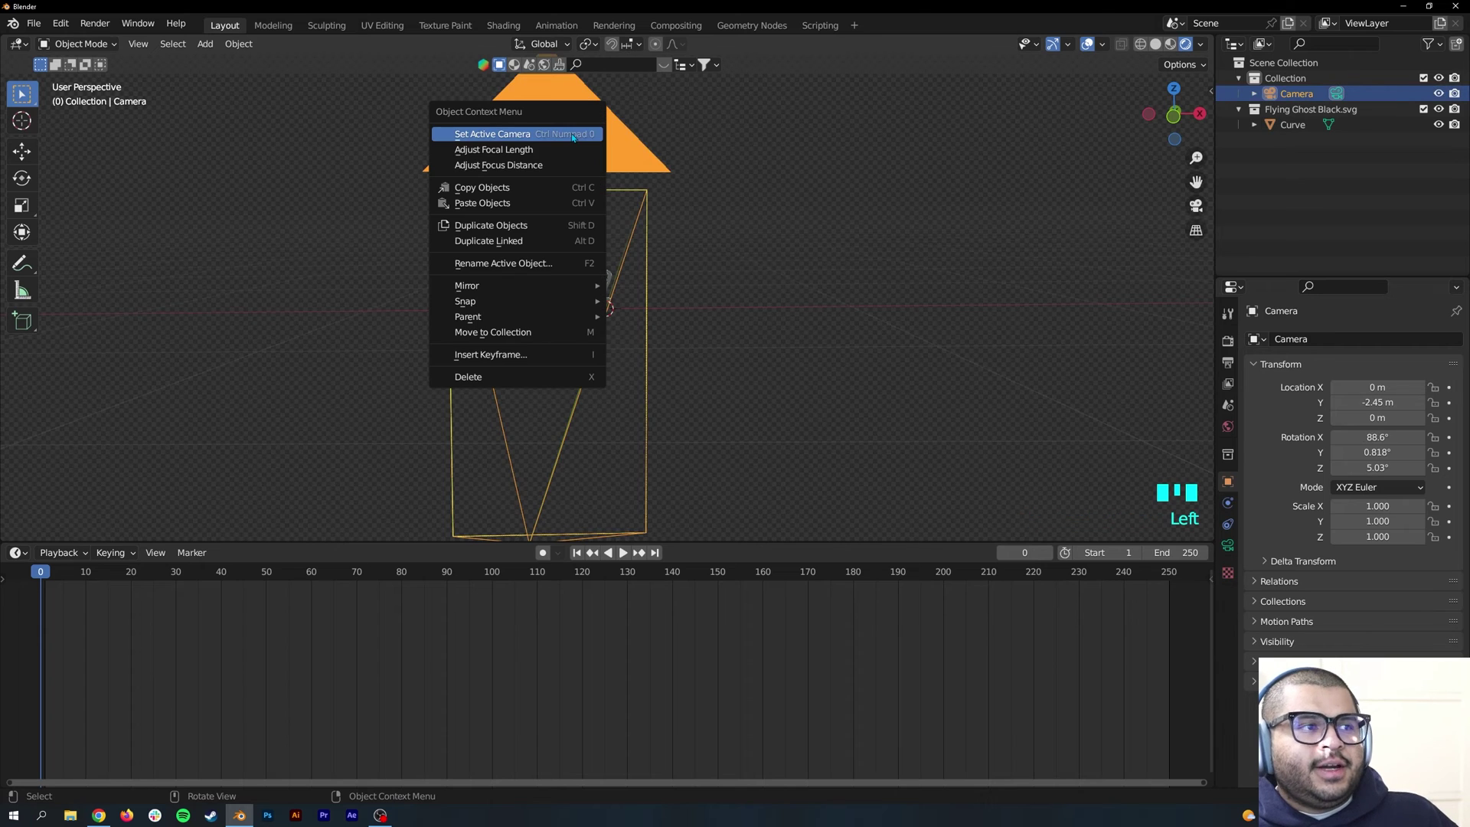
left_click(499, 144)
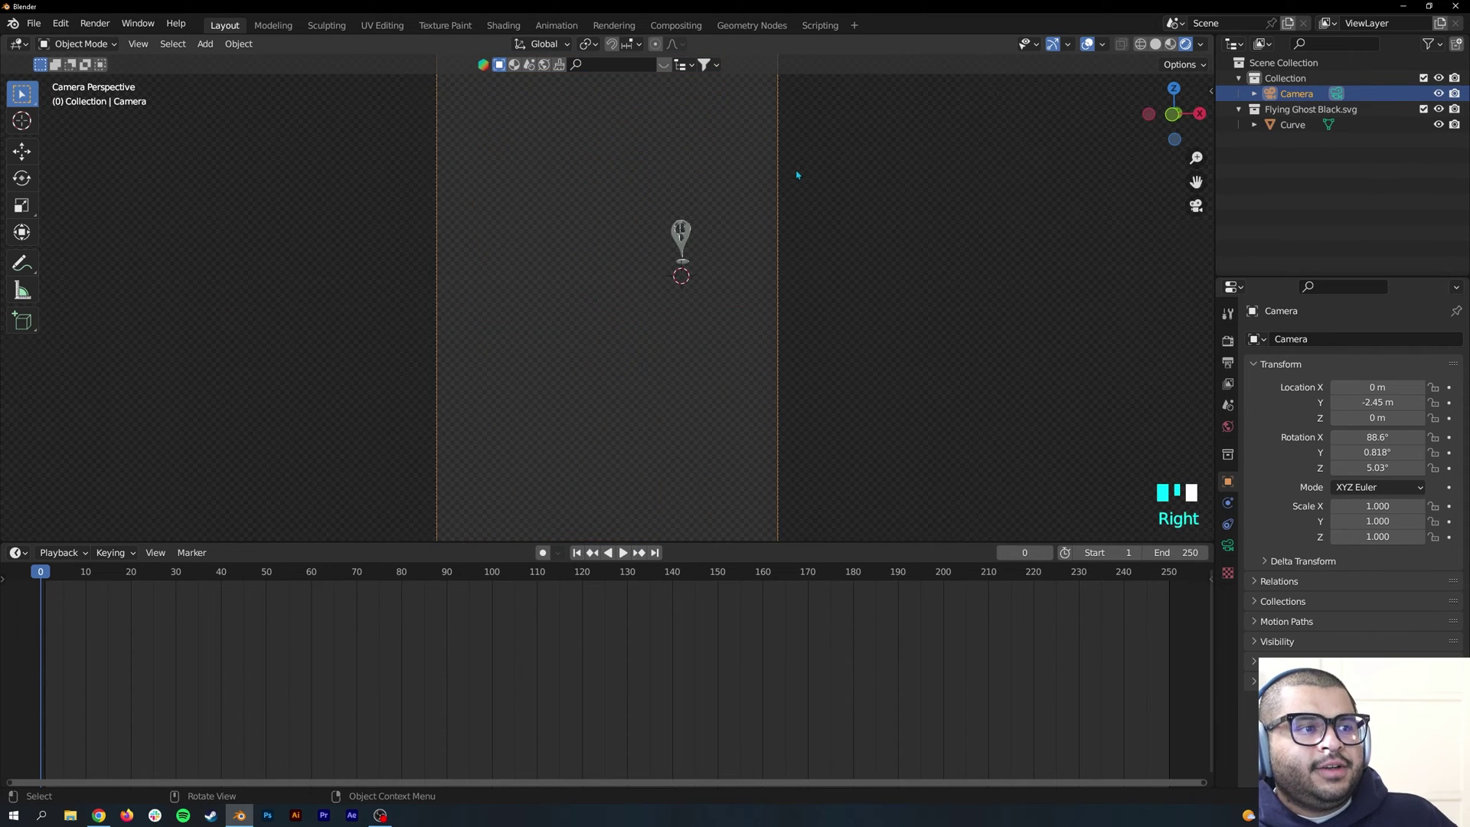
Scale the ghost curve up to 16.653 so it fills the camera frame.
scroll(808, 296, "down", 3)
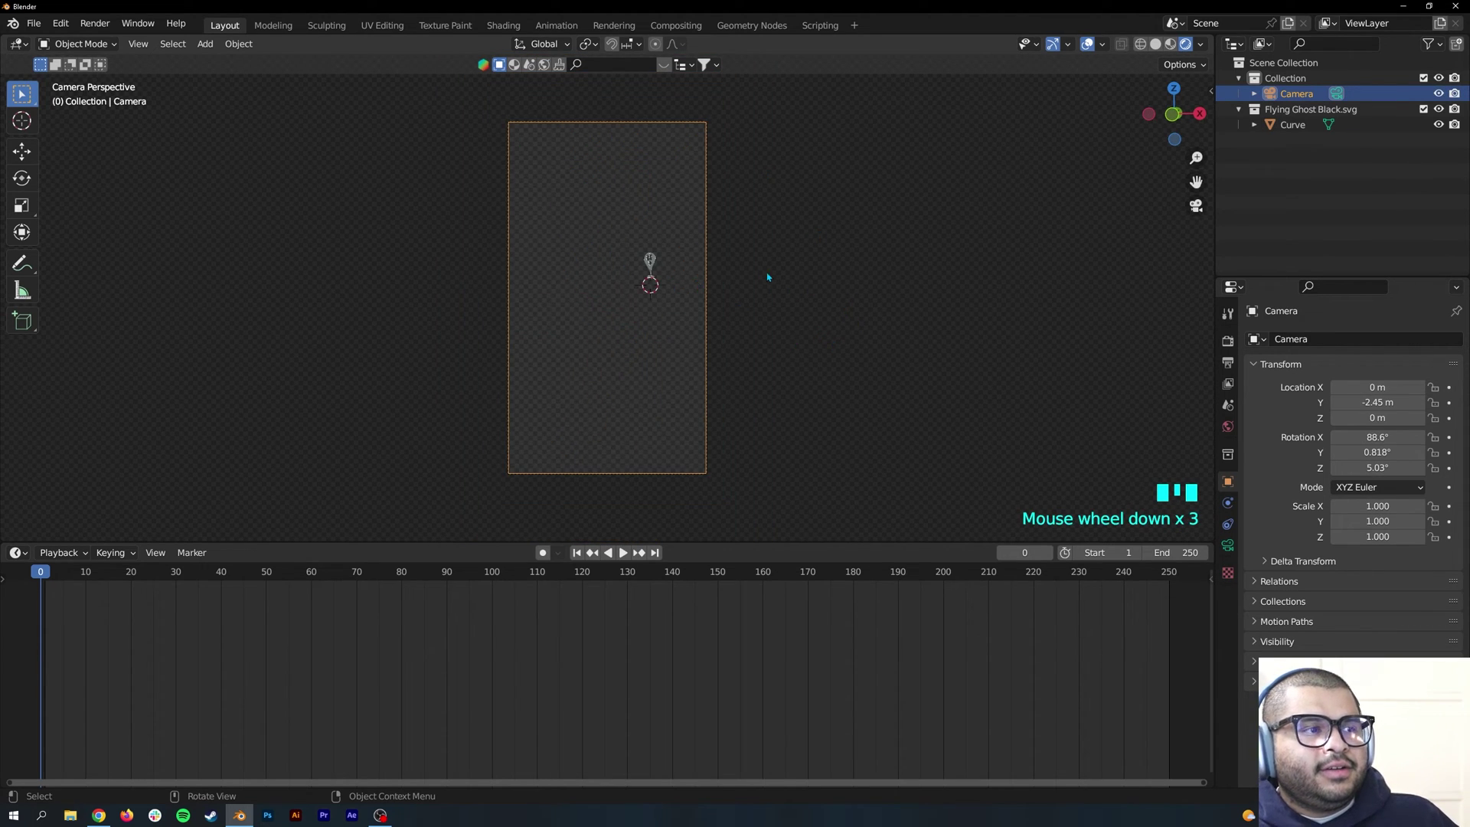
left_click(651, 262)
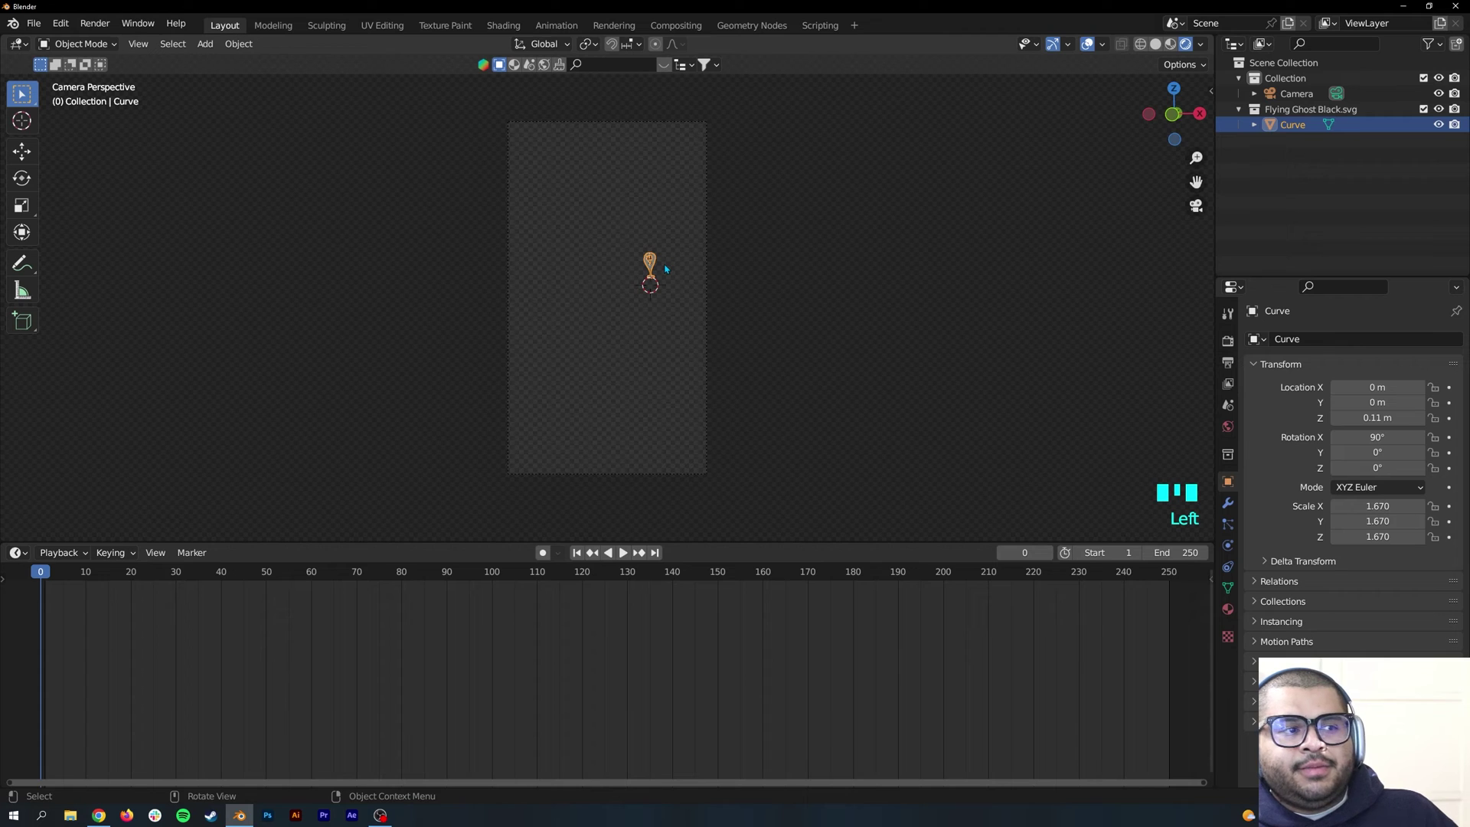
key("s")
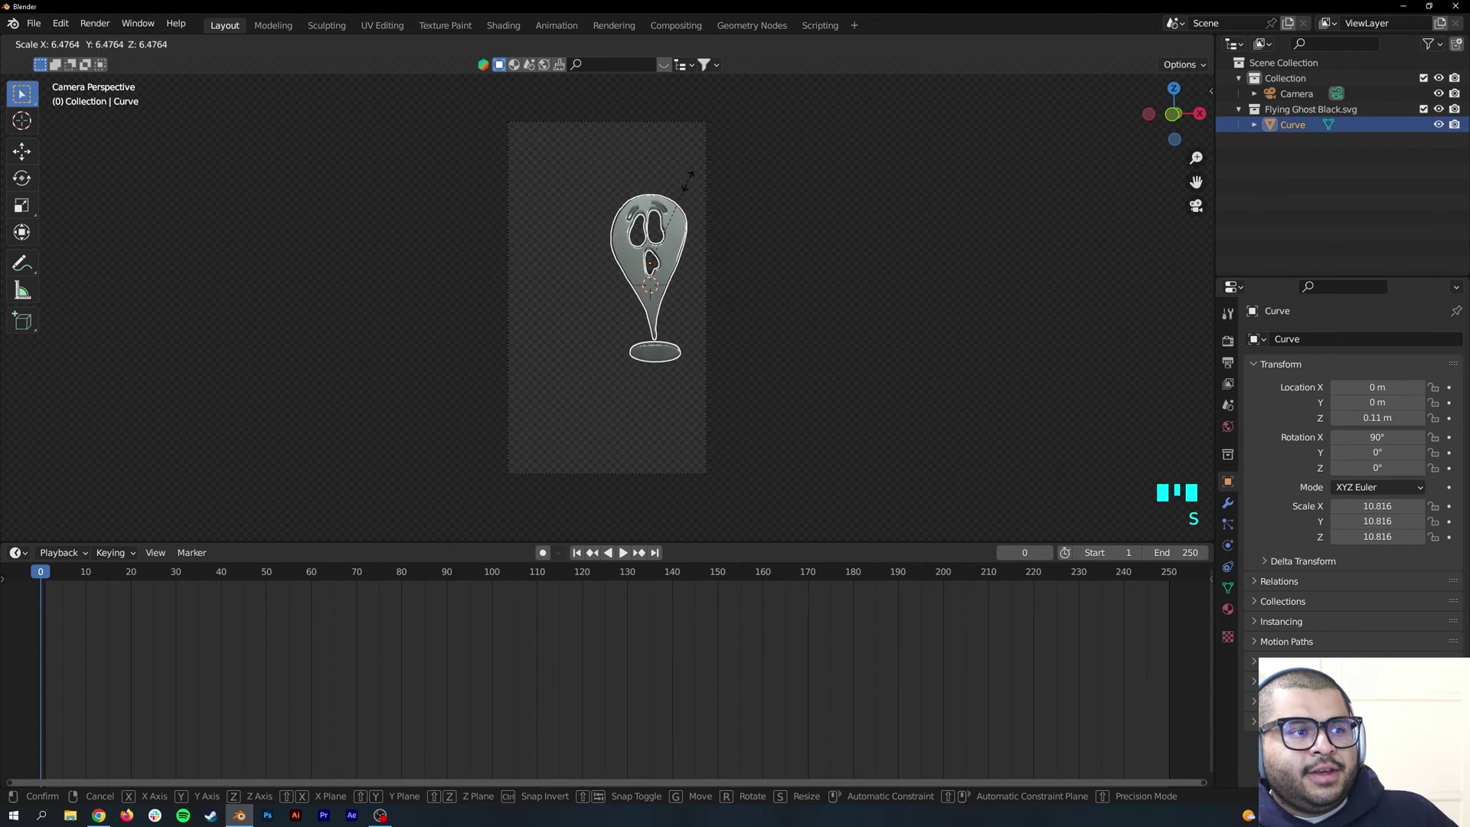
left_click(707, 128)
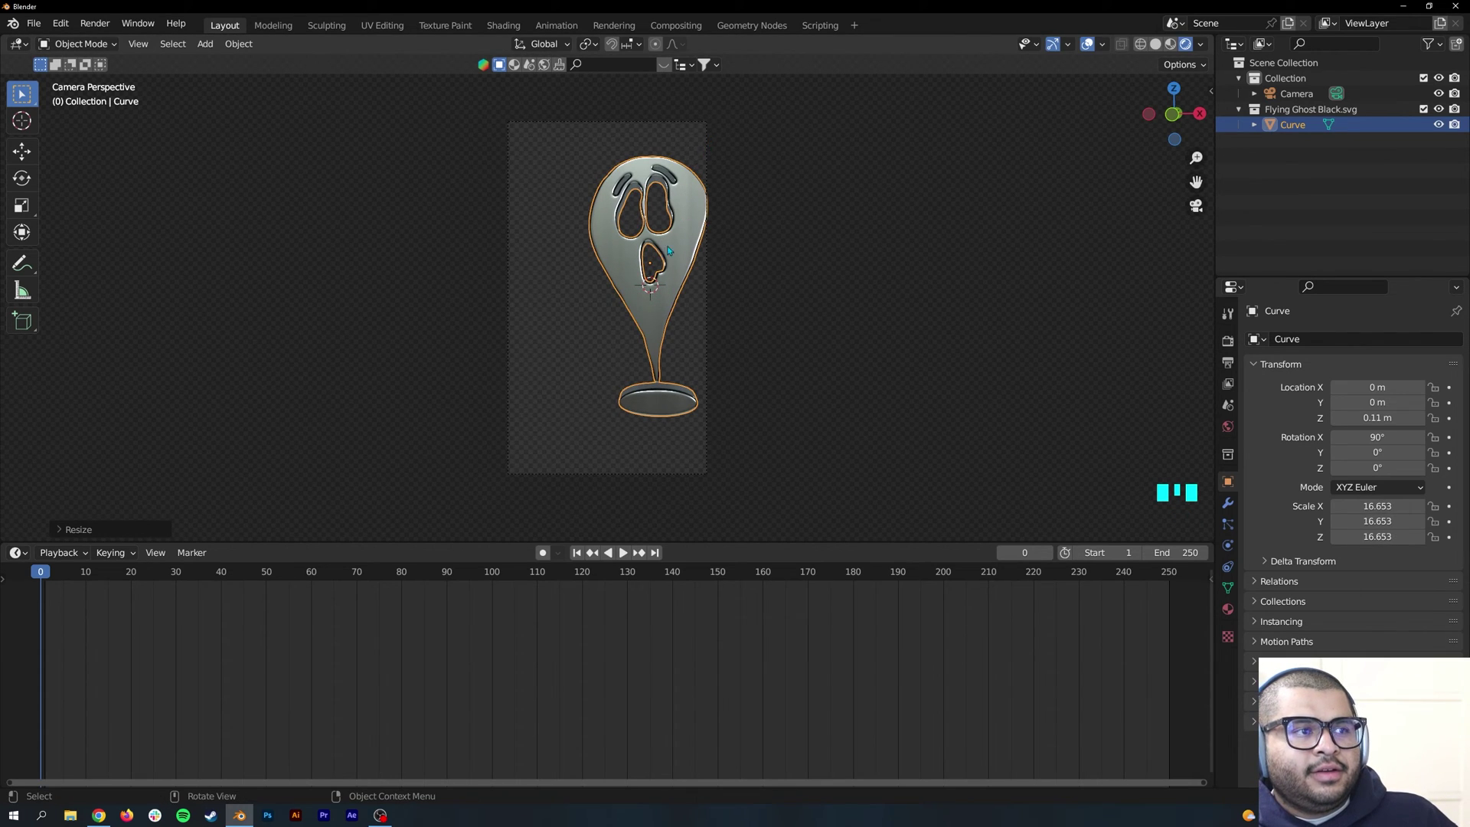
left_click(645, 122)
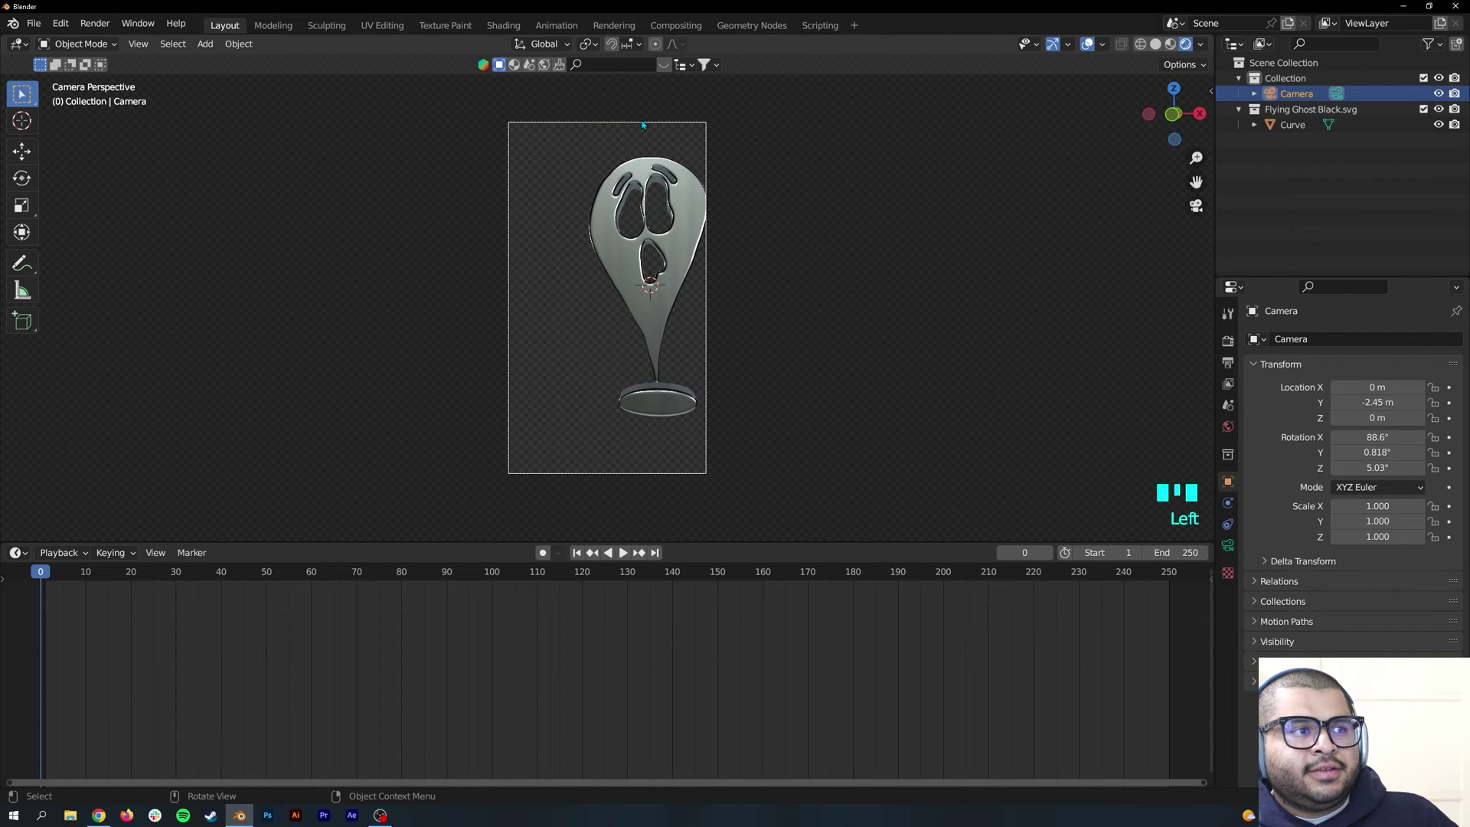
Move the camera to X 0.17 m, Y −2.55 m around the ghost.
left_click(651, 125)
left_click(687, 126)
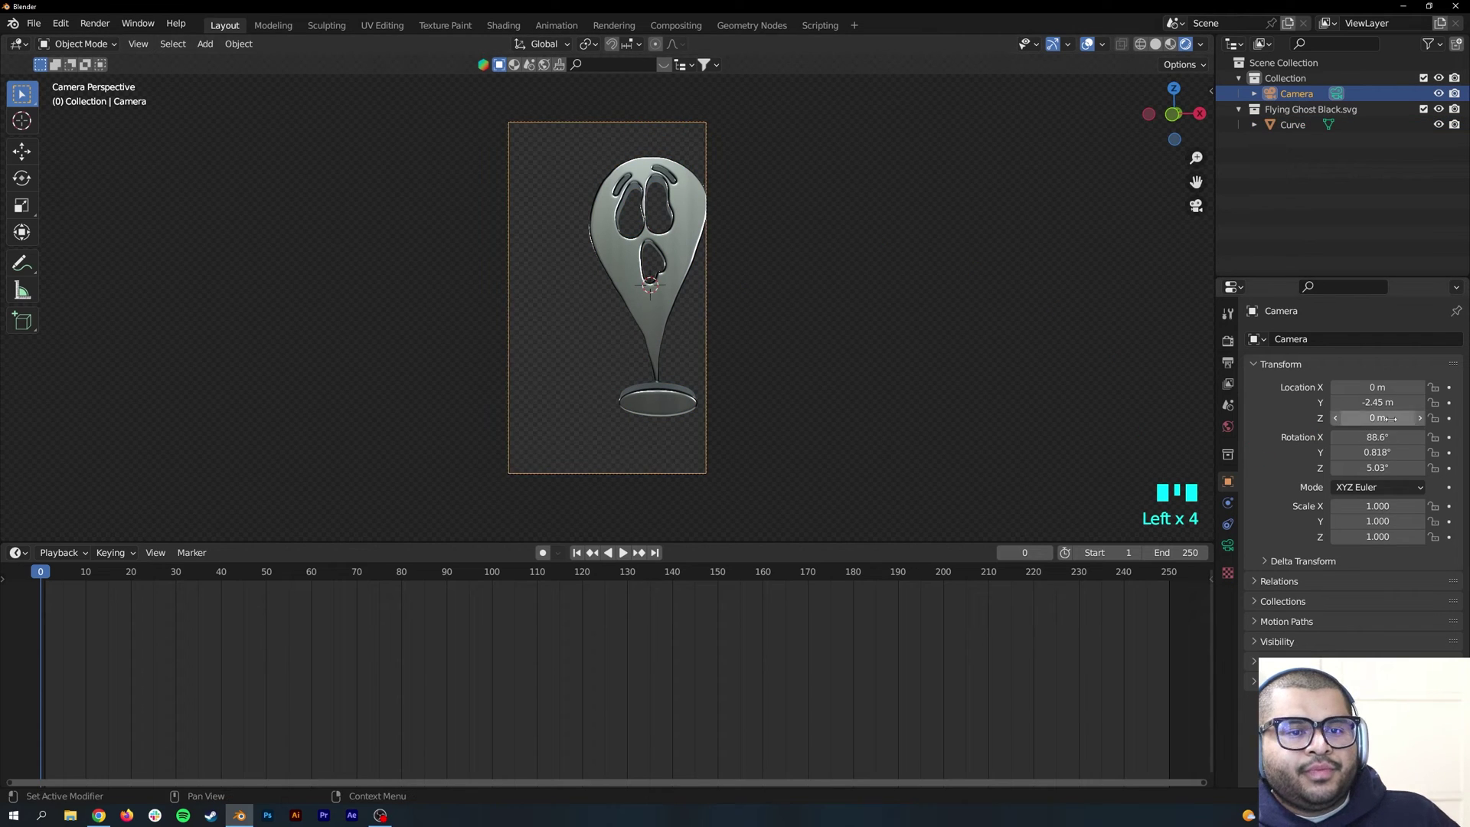
left_click_drag(1377, 402, 1359, 402)
left_click(545, 124)
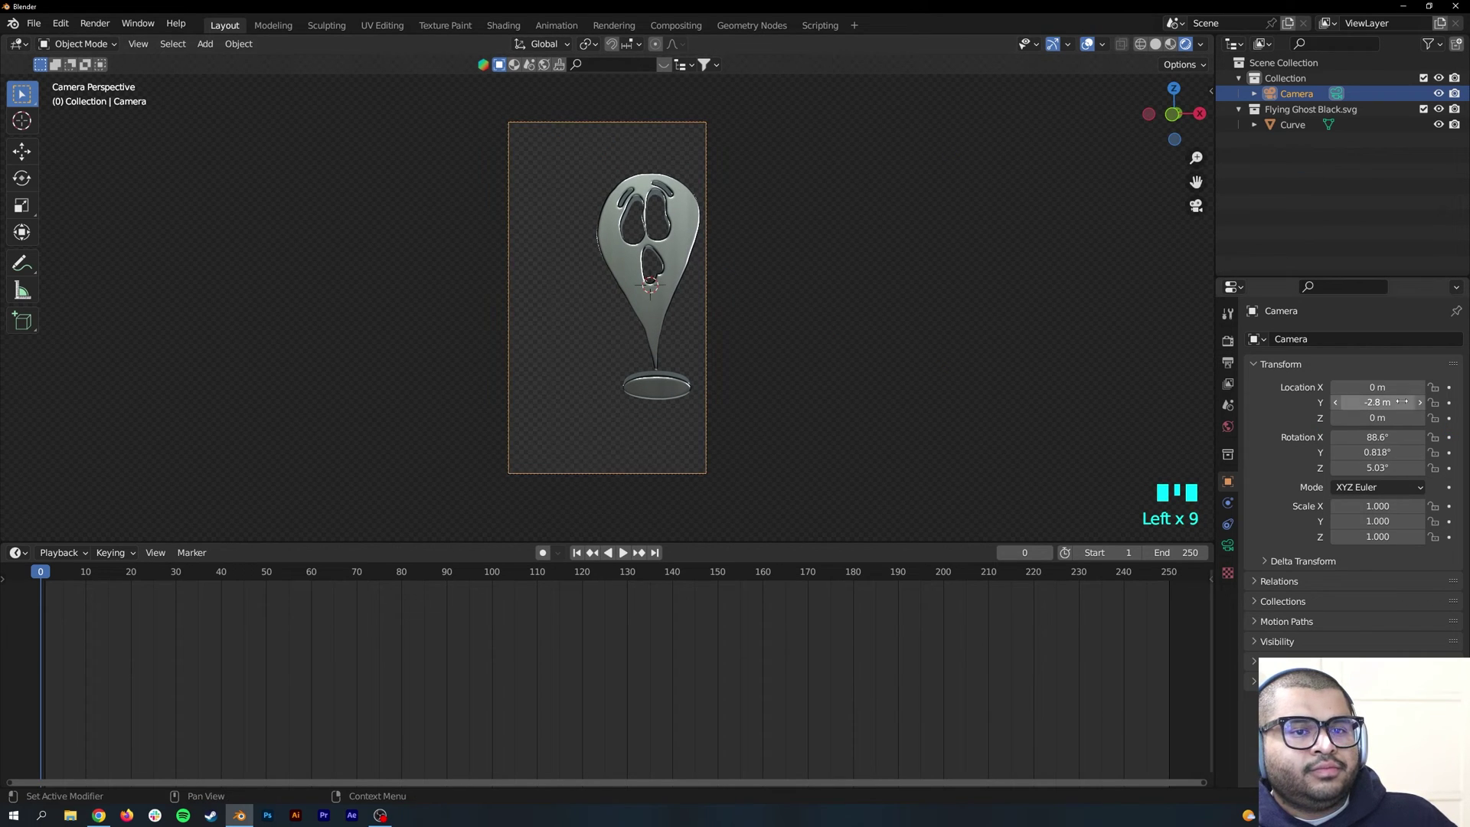
left_click(703, 126)
double_click(703, 127)
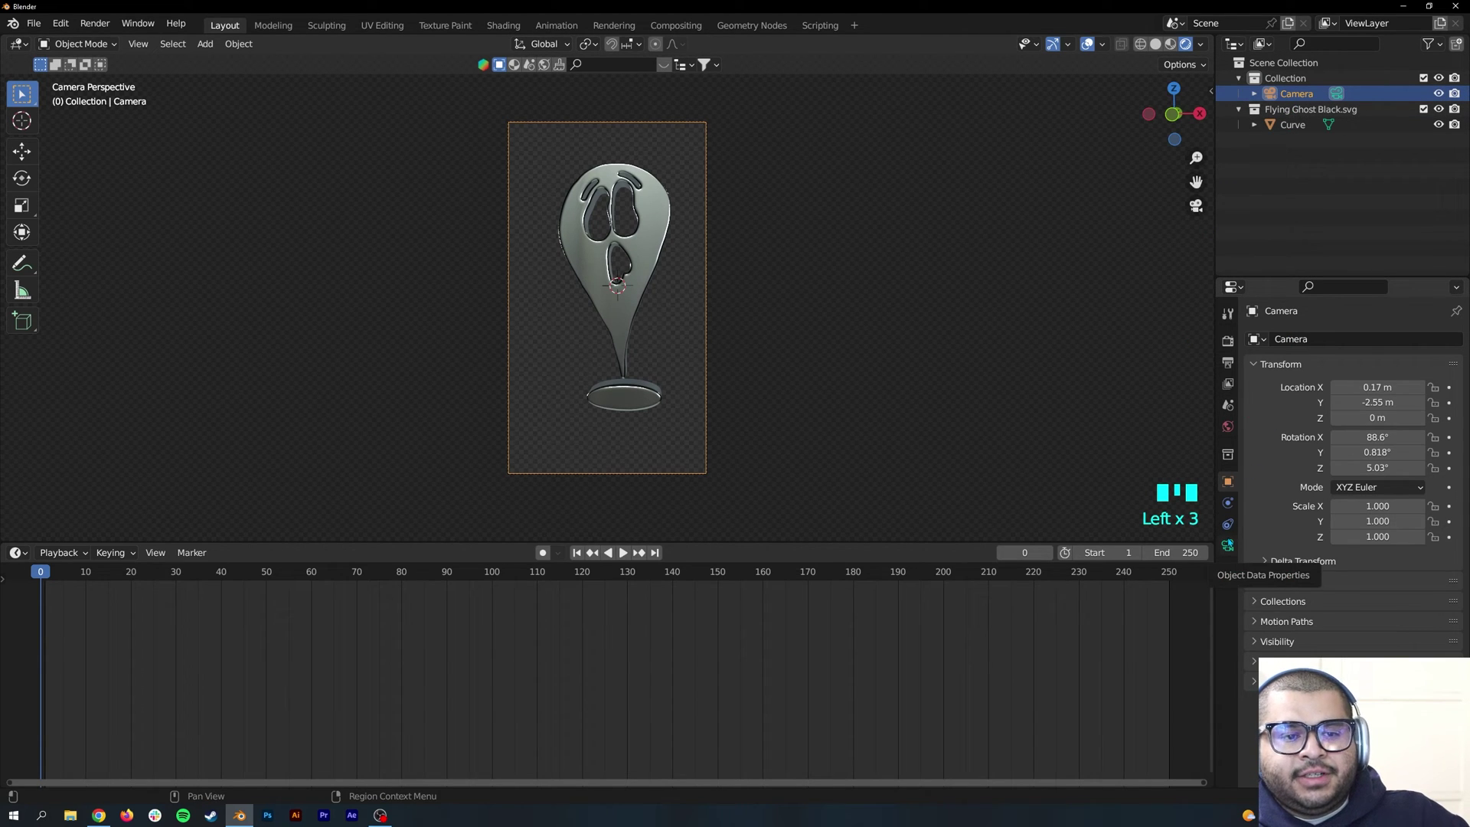
Set the camera's focal length to 50 mm.
left_click(1227, 545)
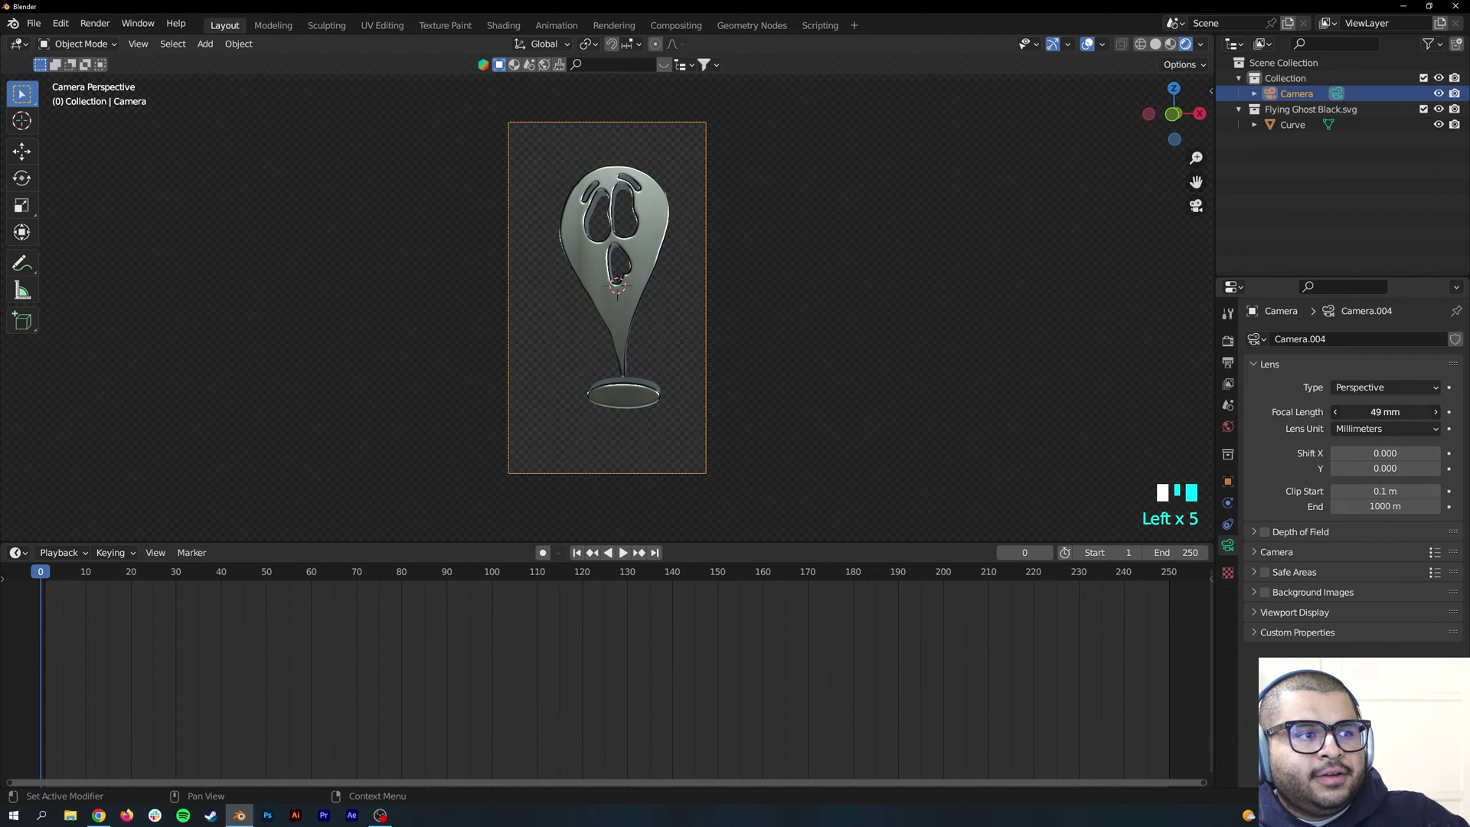
mouse_move(1336, 414)
left_mouse_down()
mouse_move(1294, 414)
mouse_move(1353, 415)
left_mouse_up()
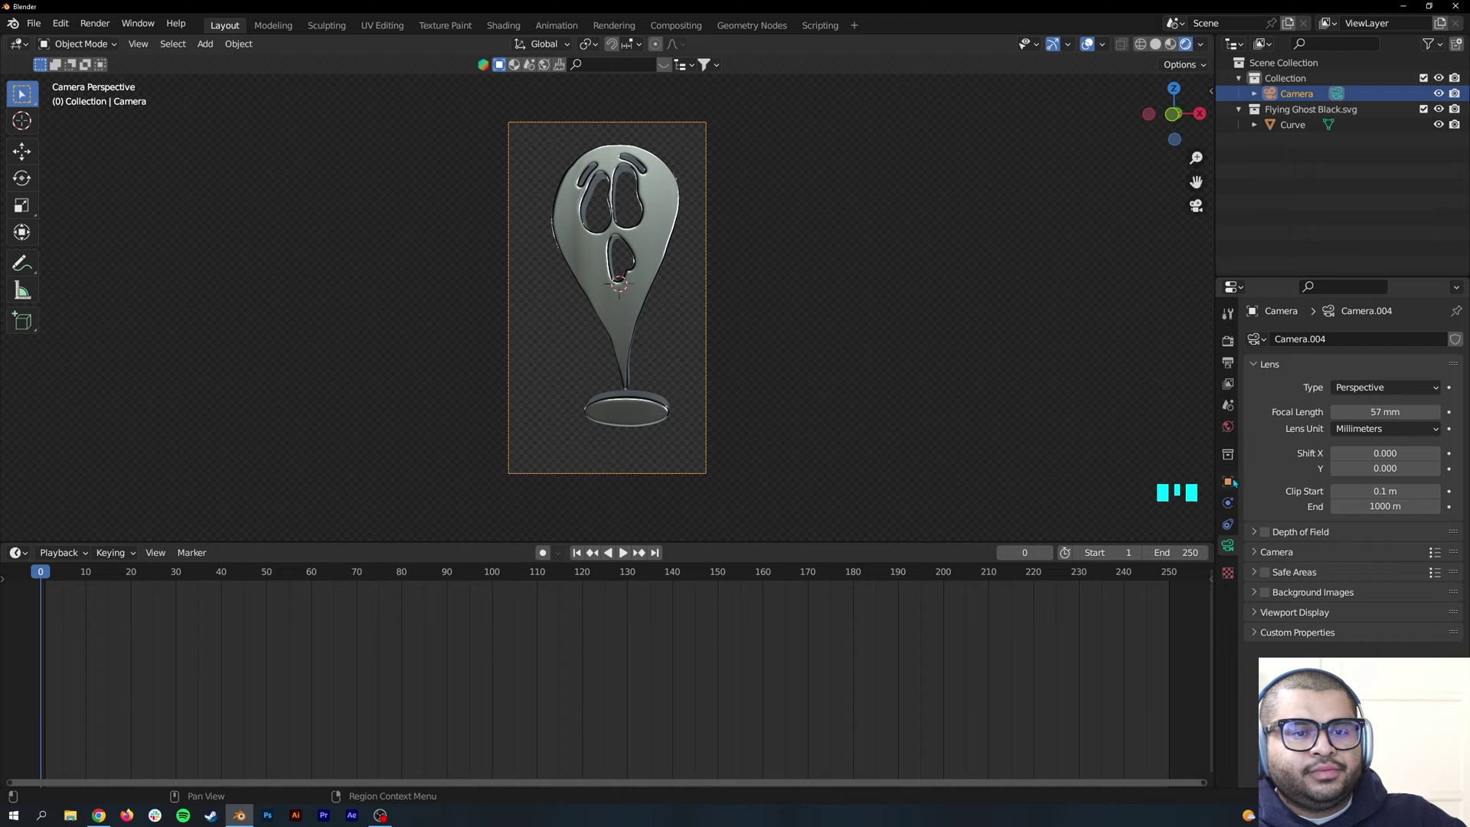
left_click(1393, 410)
type("50")
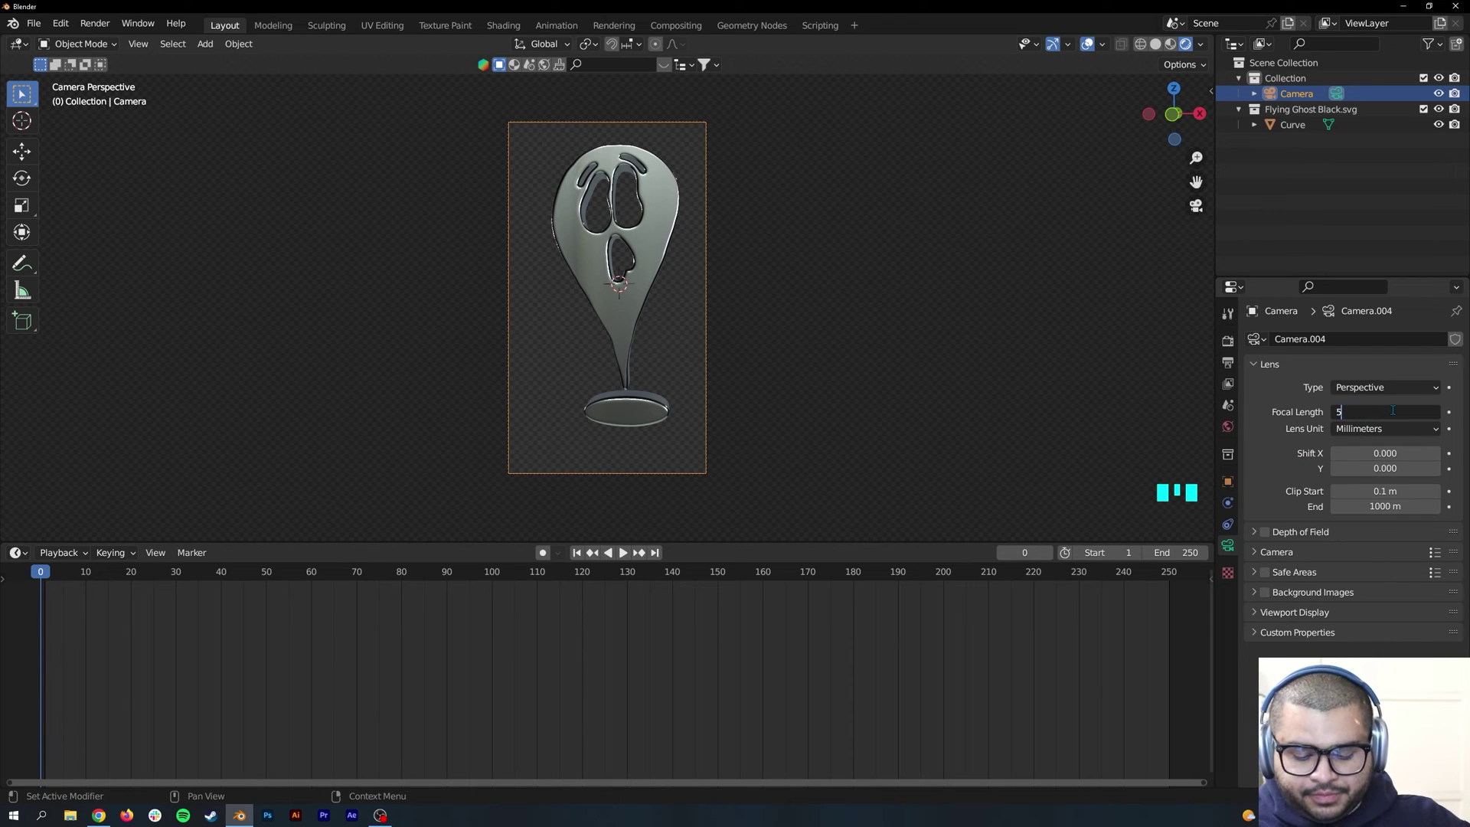
left_click(1391, 412)
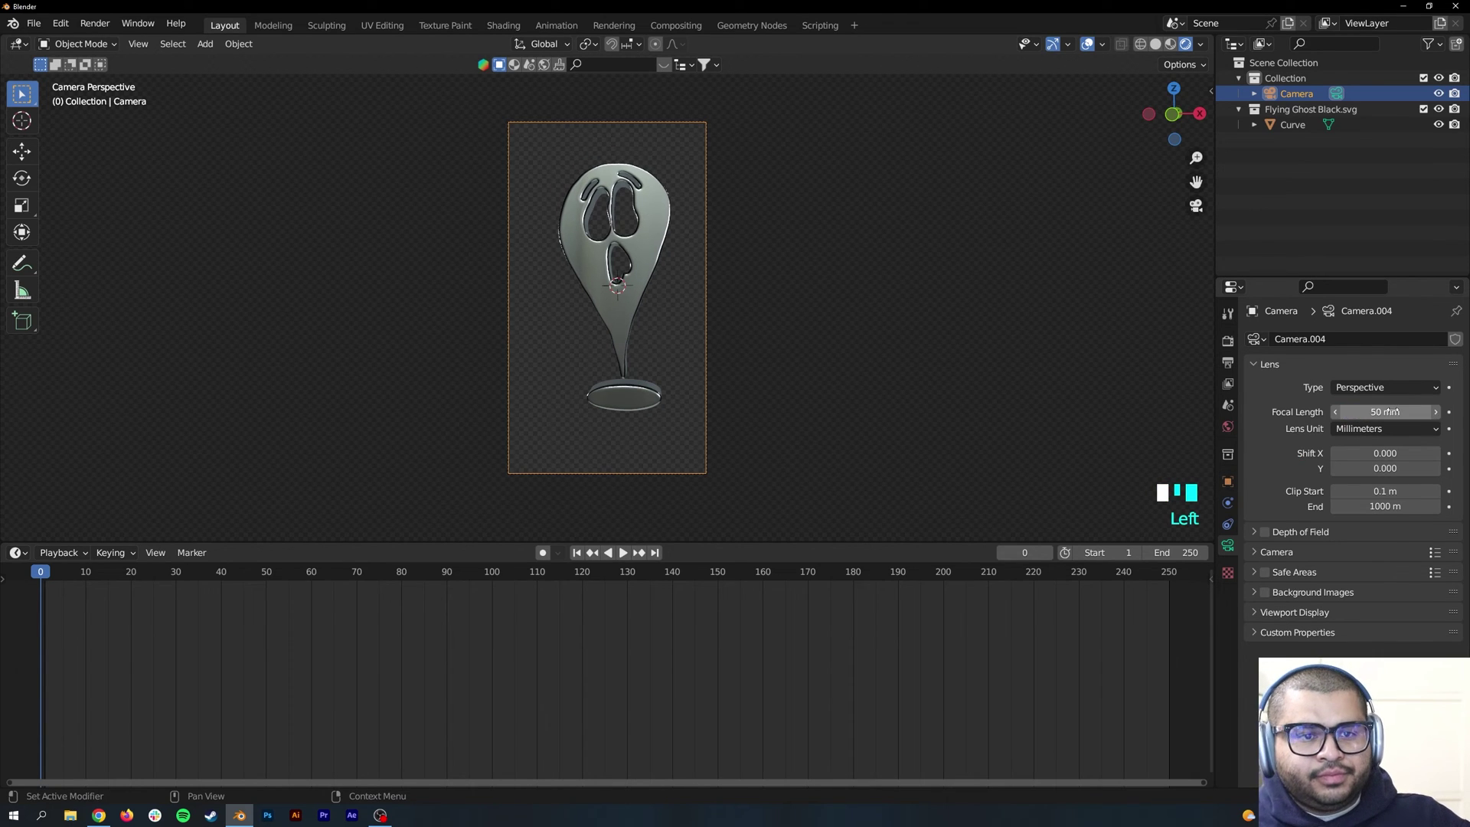
left_click(1227, 481)
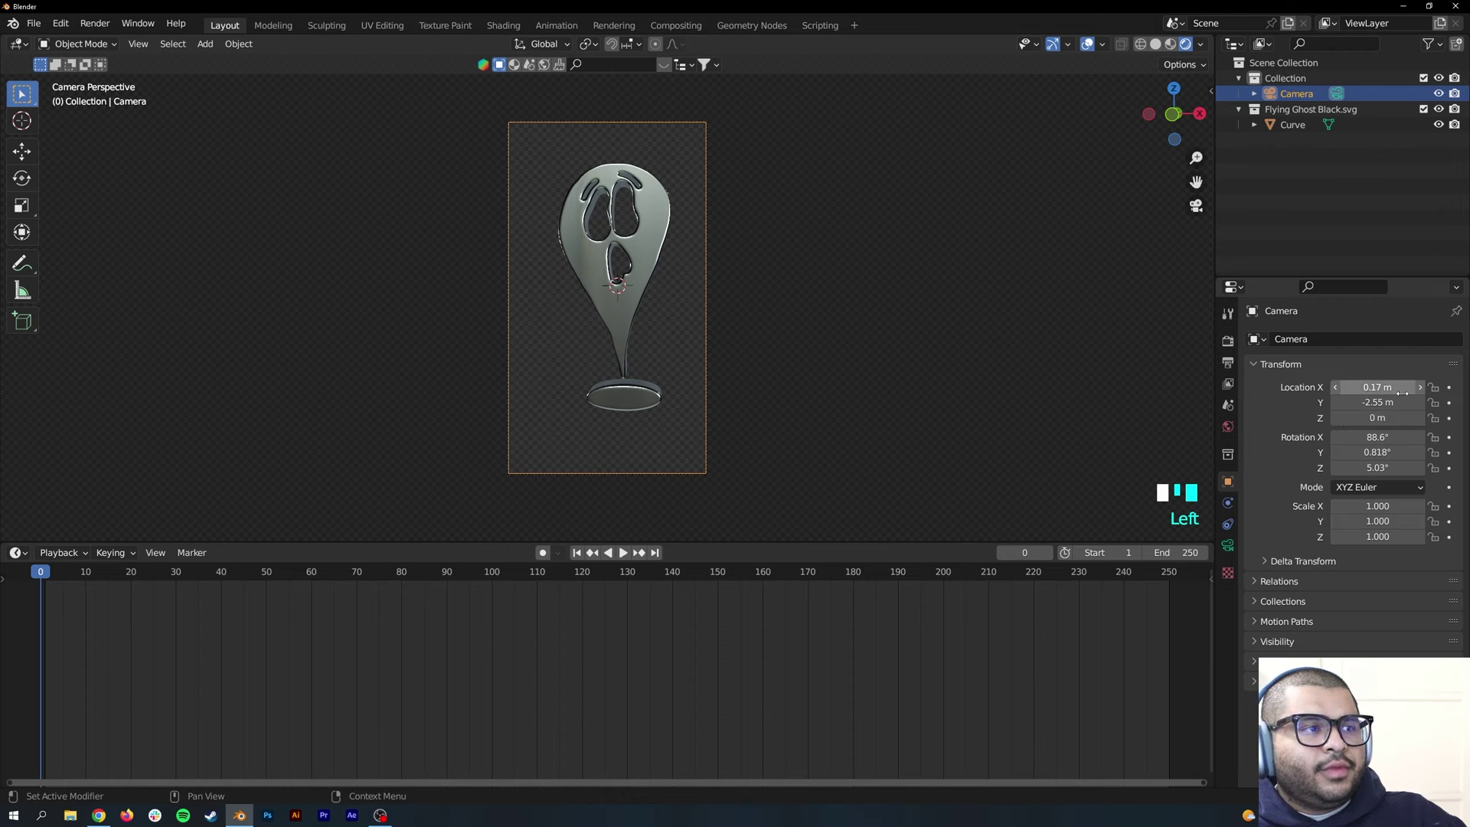
Keyframe the ghost's Z rotation at 0° on frame 0.
key("ctrl+z")
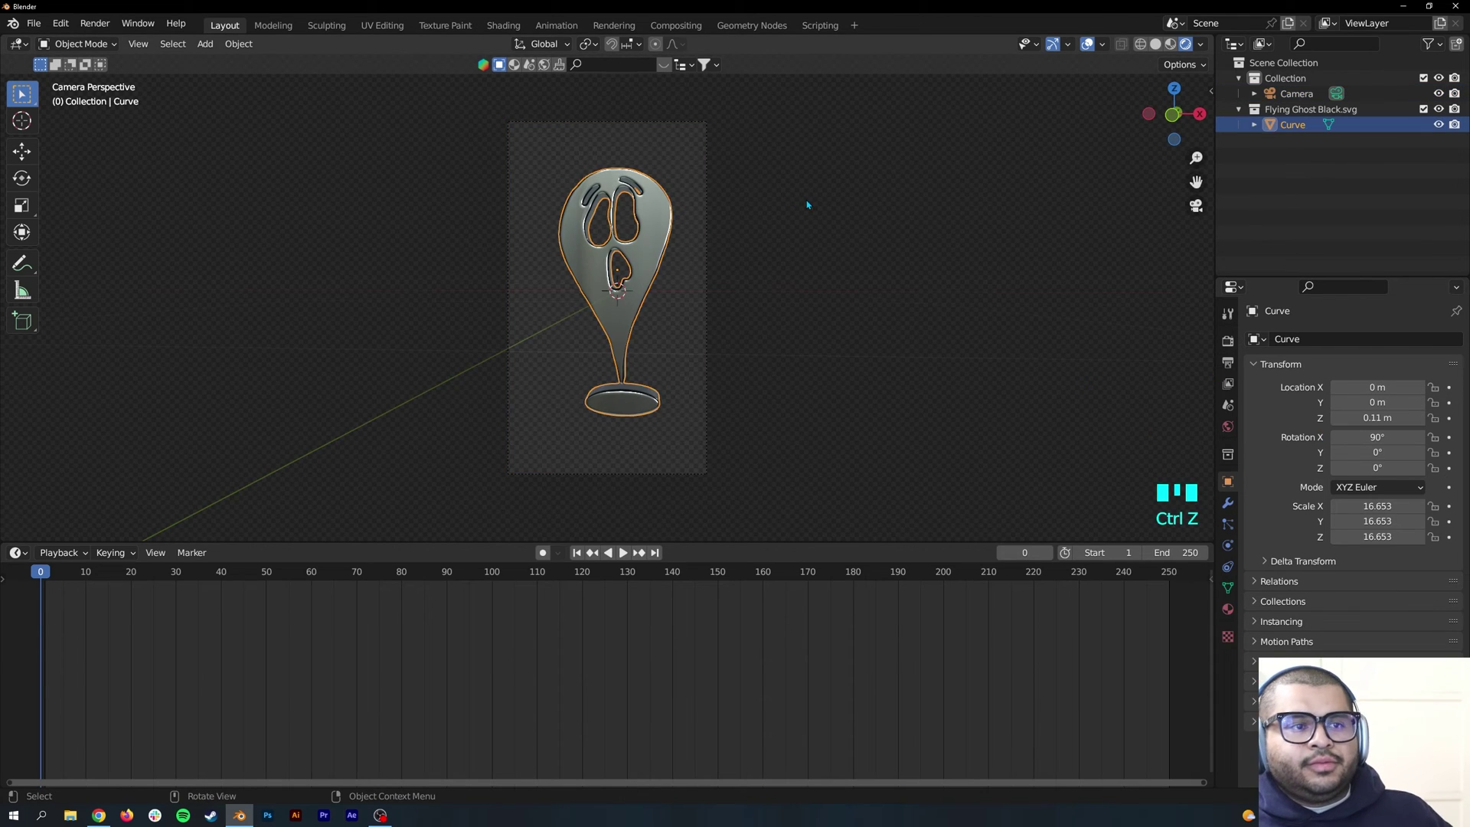
left_click(807, 205)
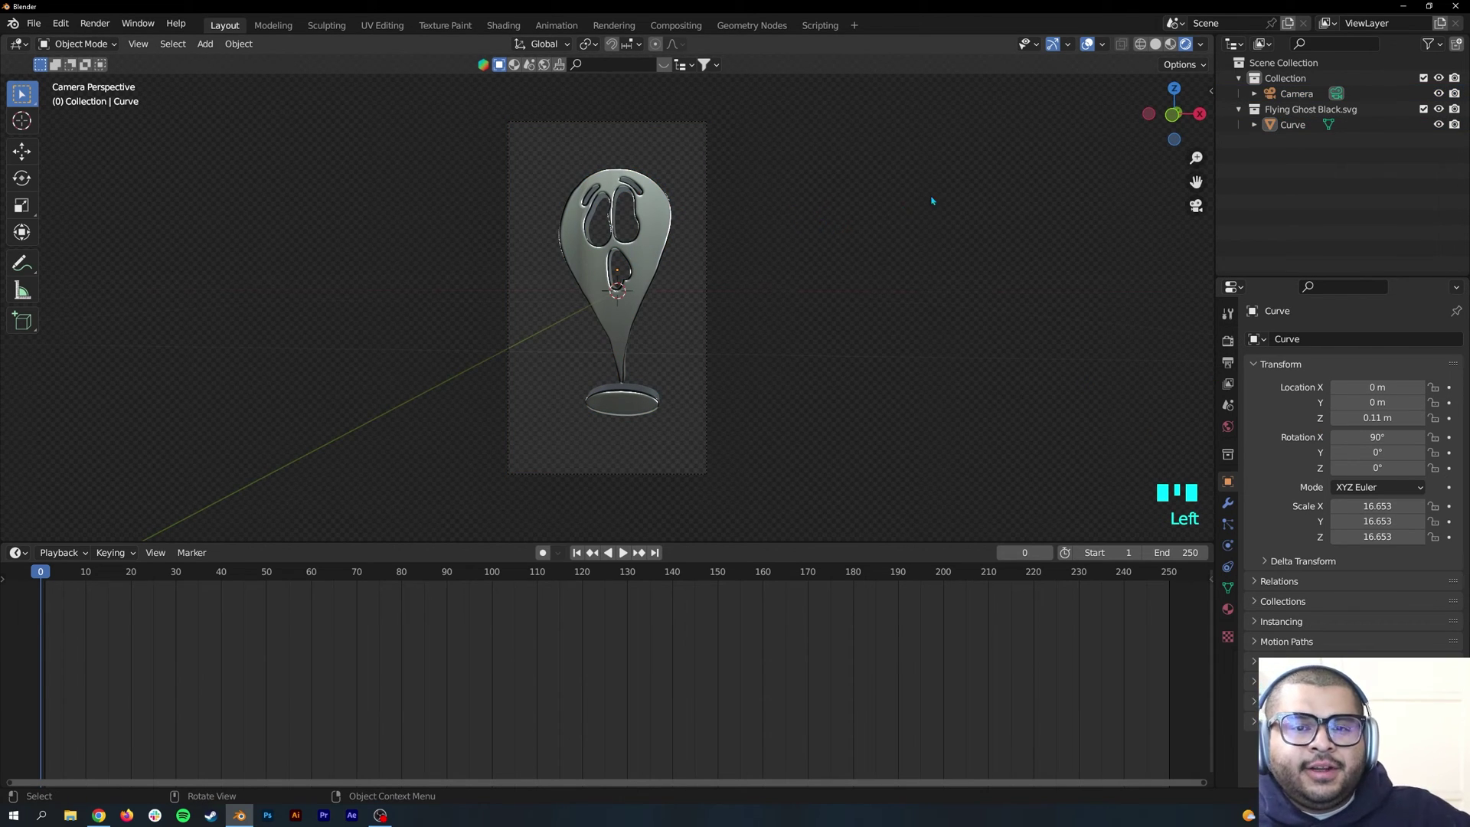
left_click(659, 239)
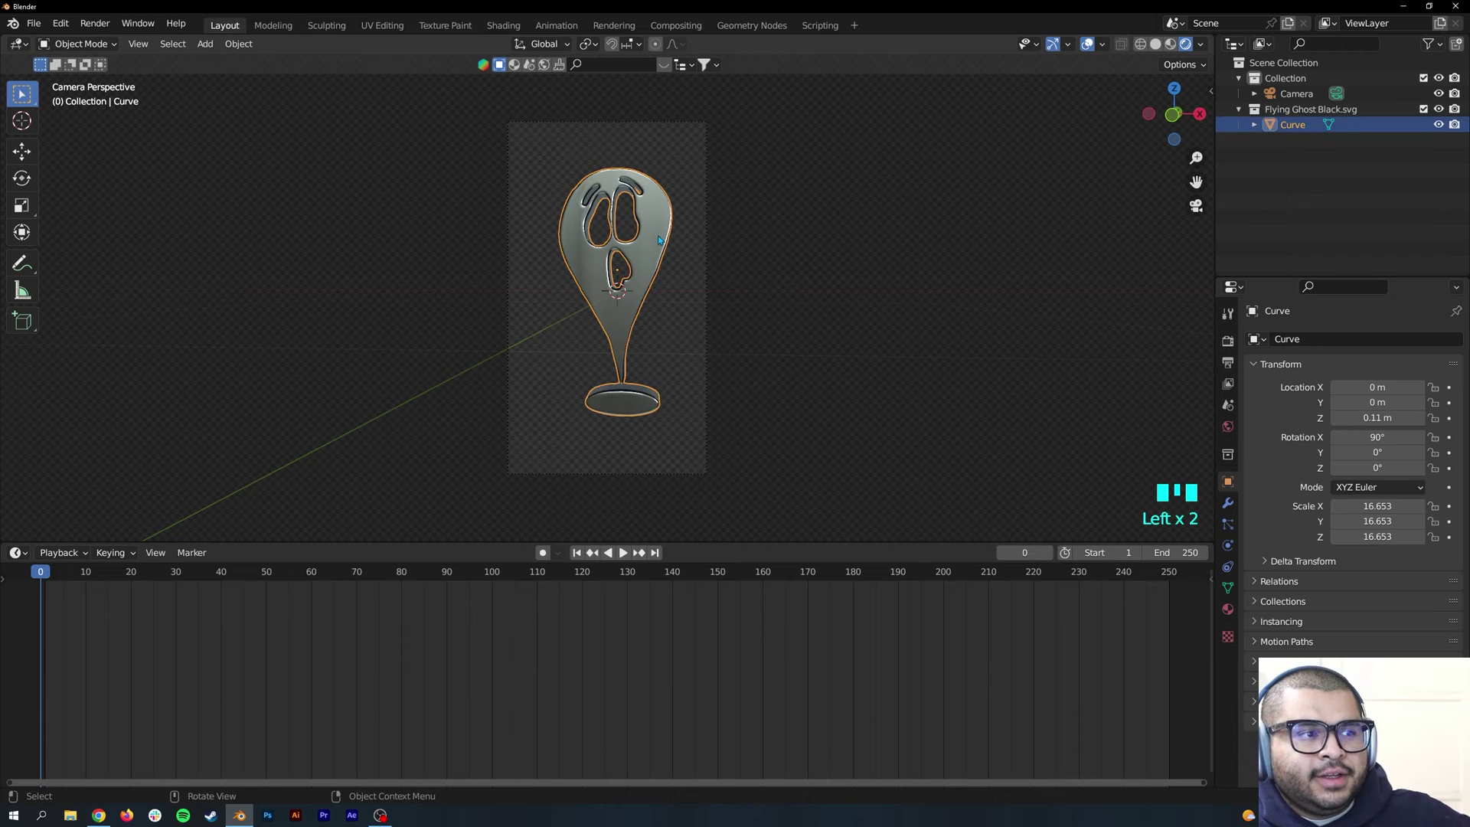
left_click(1450, 469)
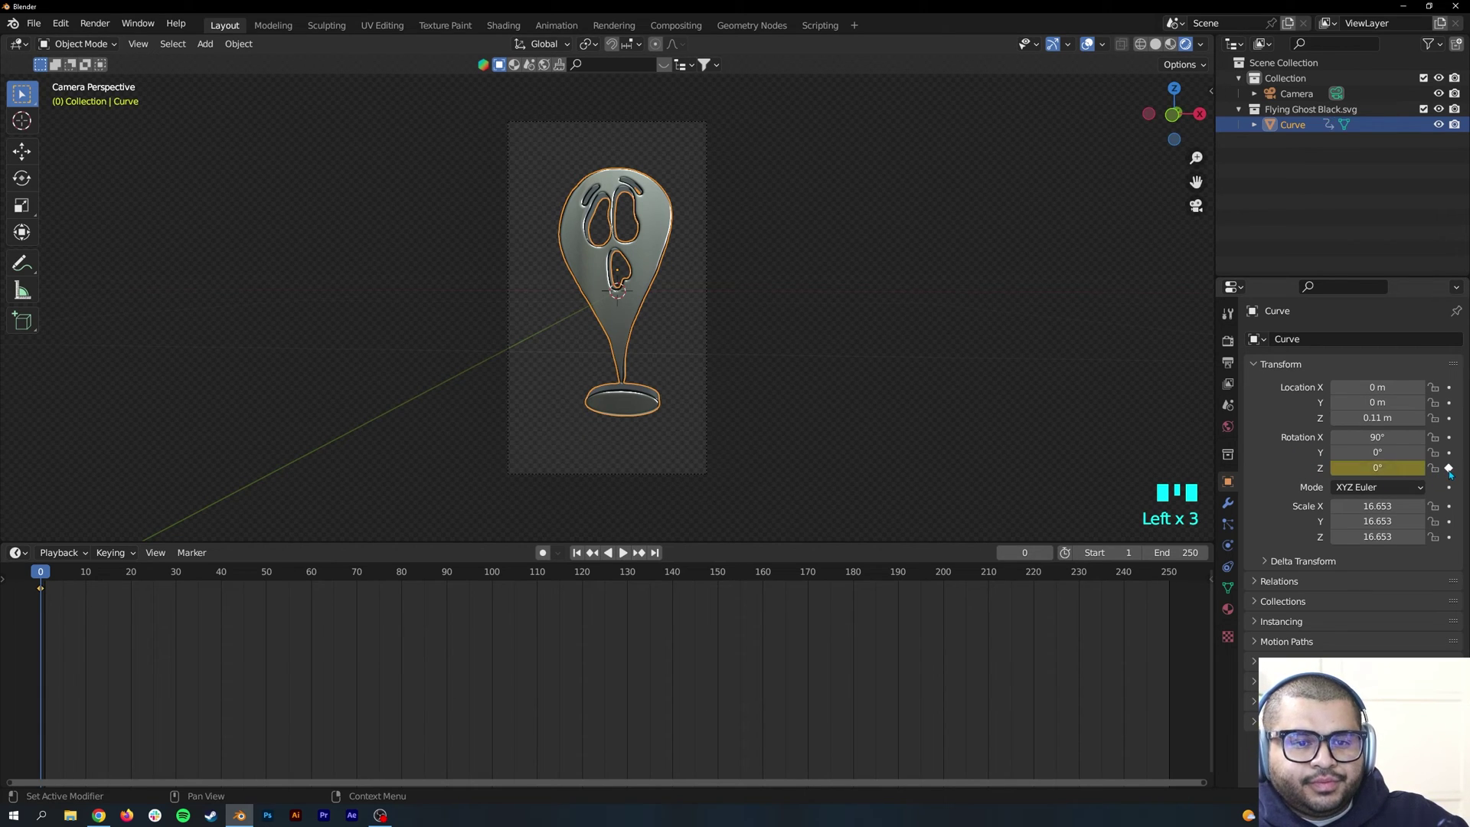
Keyframe the ghost's Z rotation at 360° on frame 250.
left_click(40, 573)
key("space")
left_click_drag(41, 573, 1170, 539)
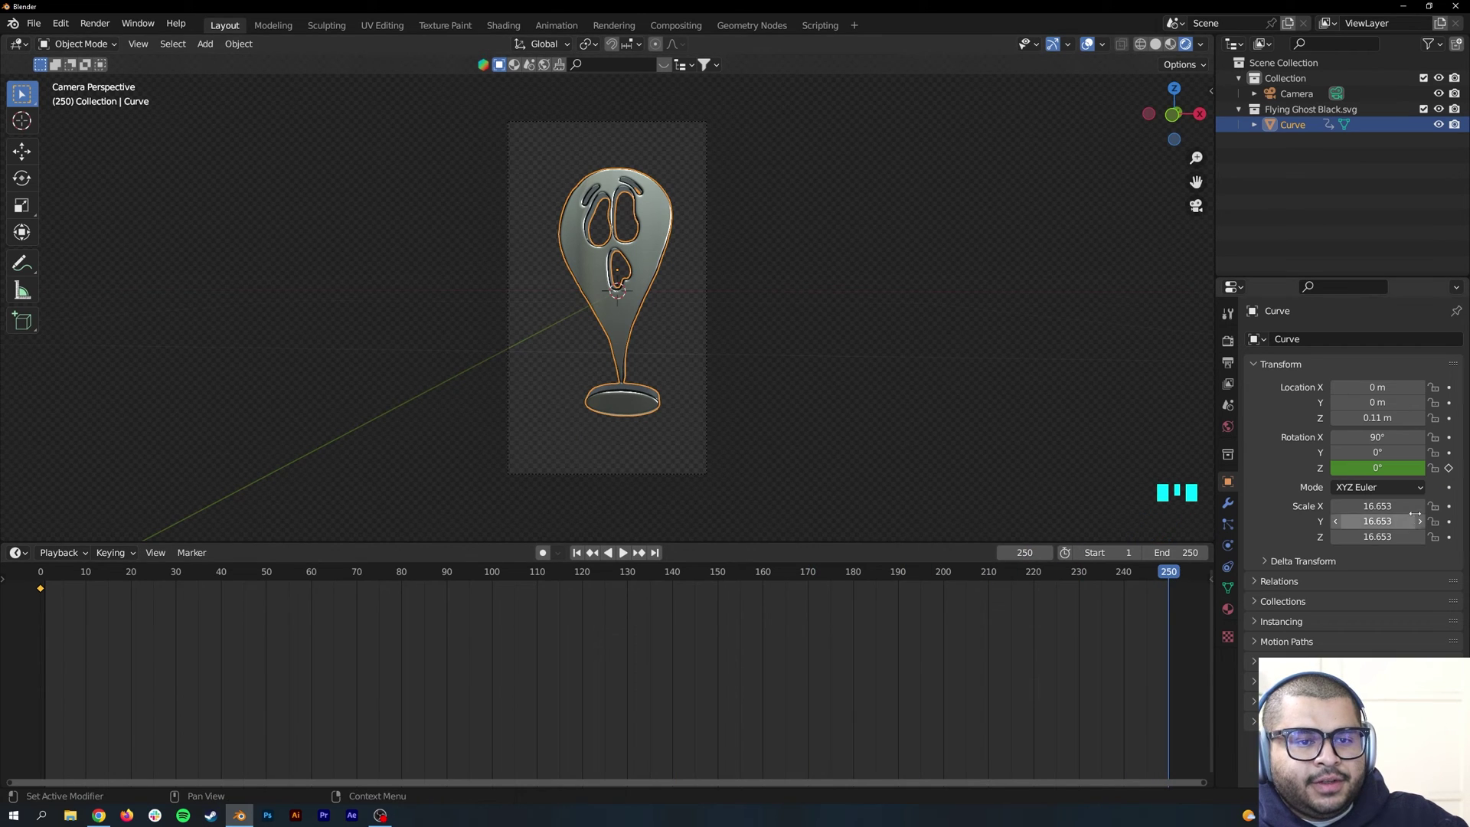
double_click(1407, 465)
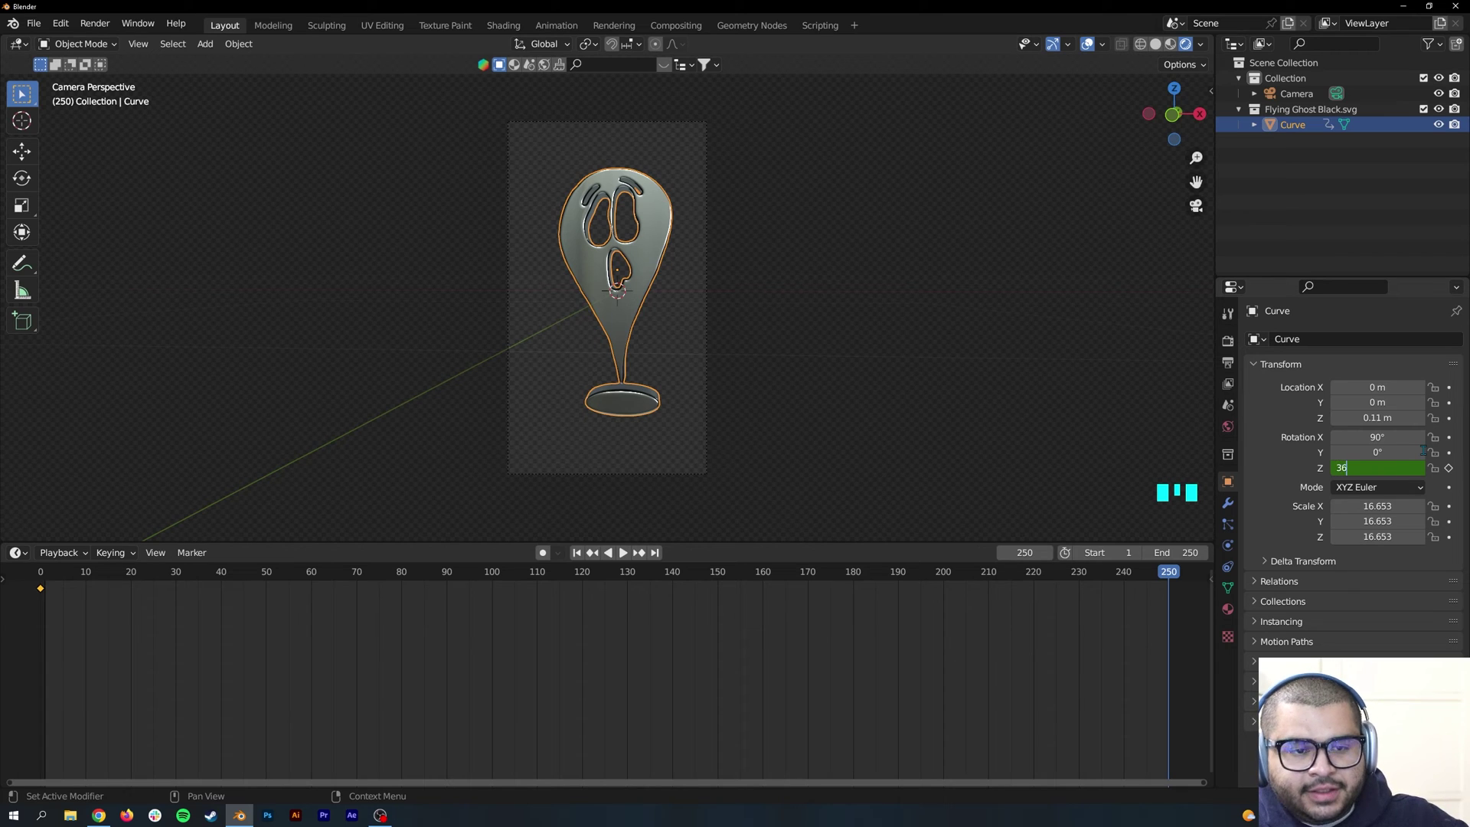
type("360")
key("Return")
key("i")
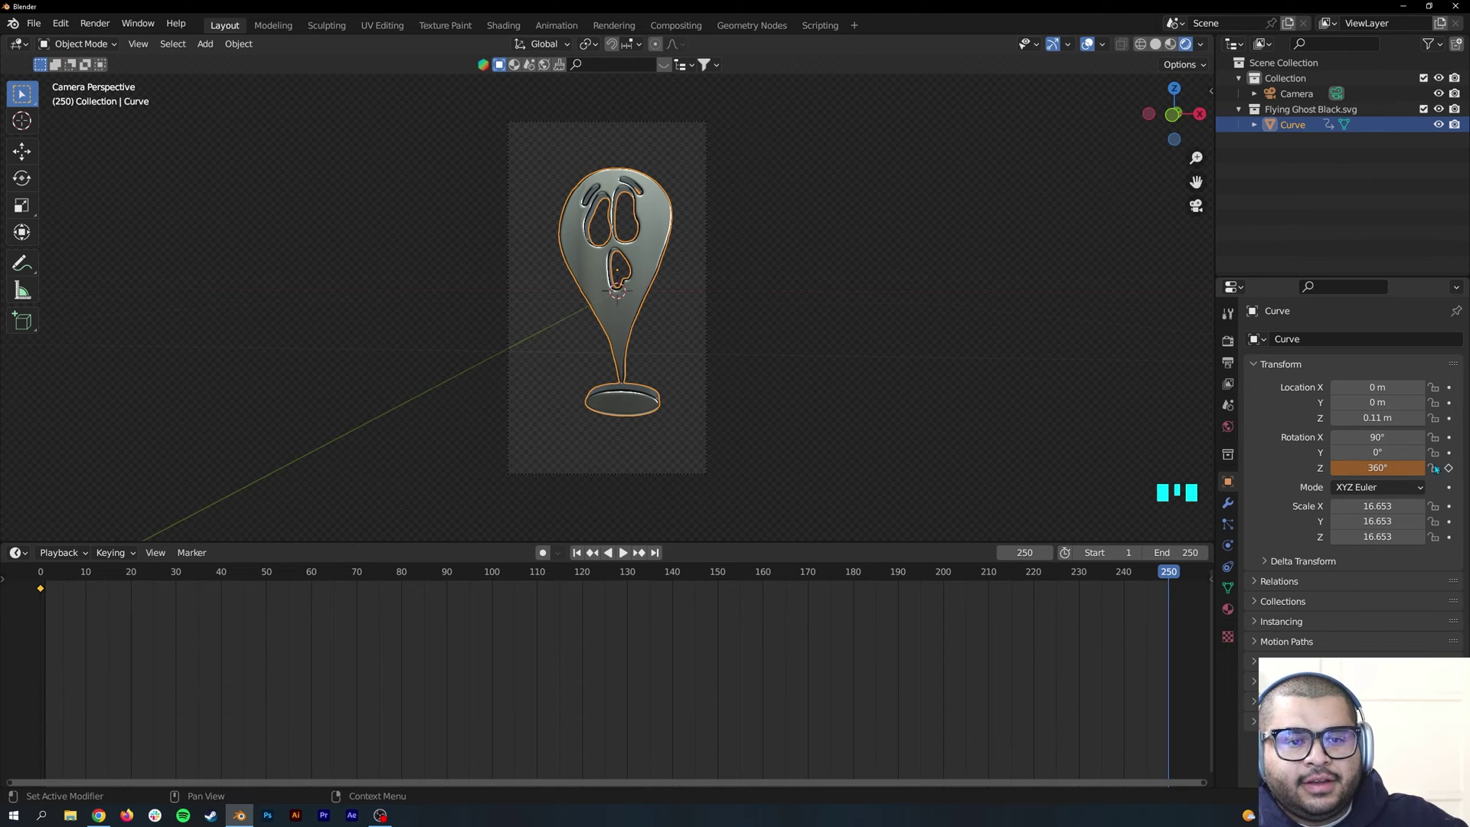
left_click(1451, 468)
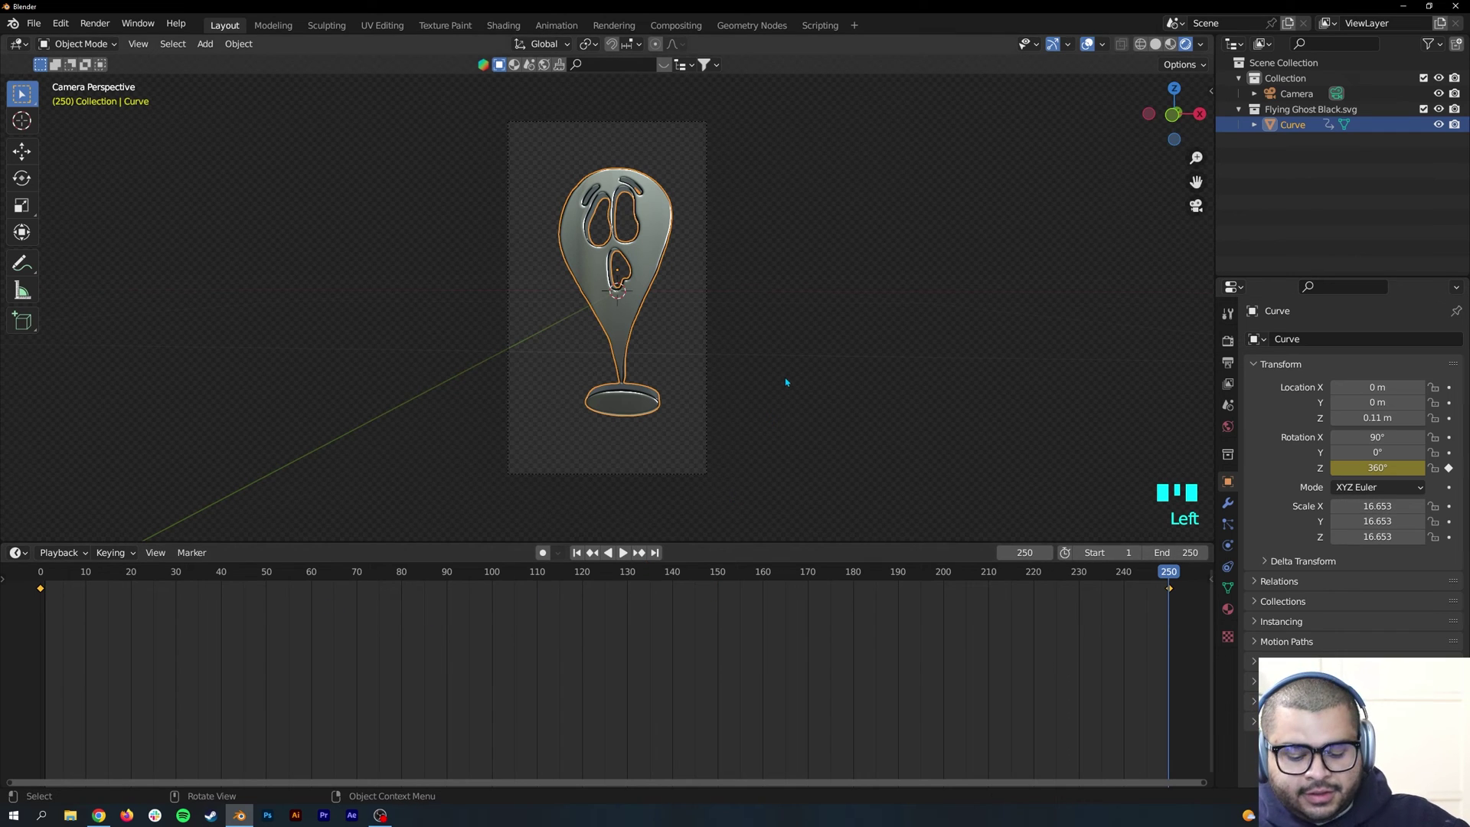
Preview the spin, then stop playback and step back to frame 0.
key("space")
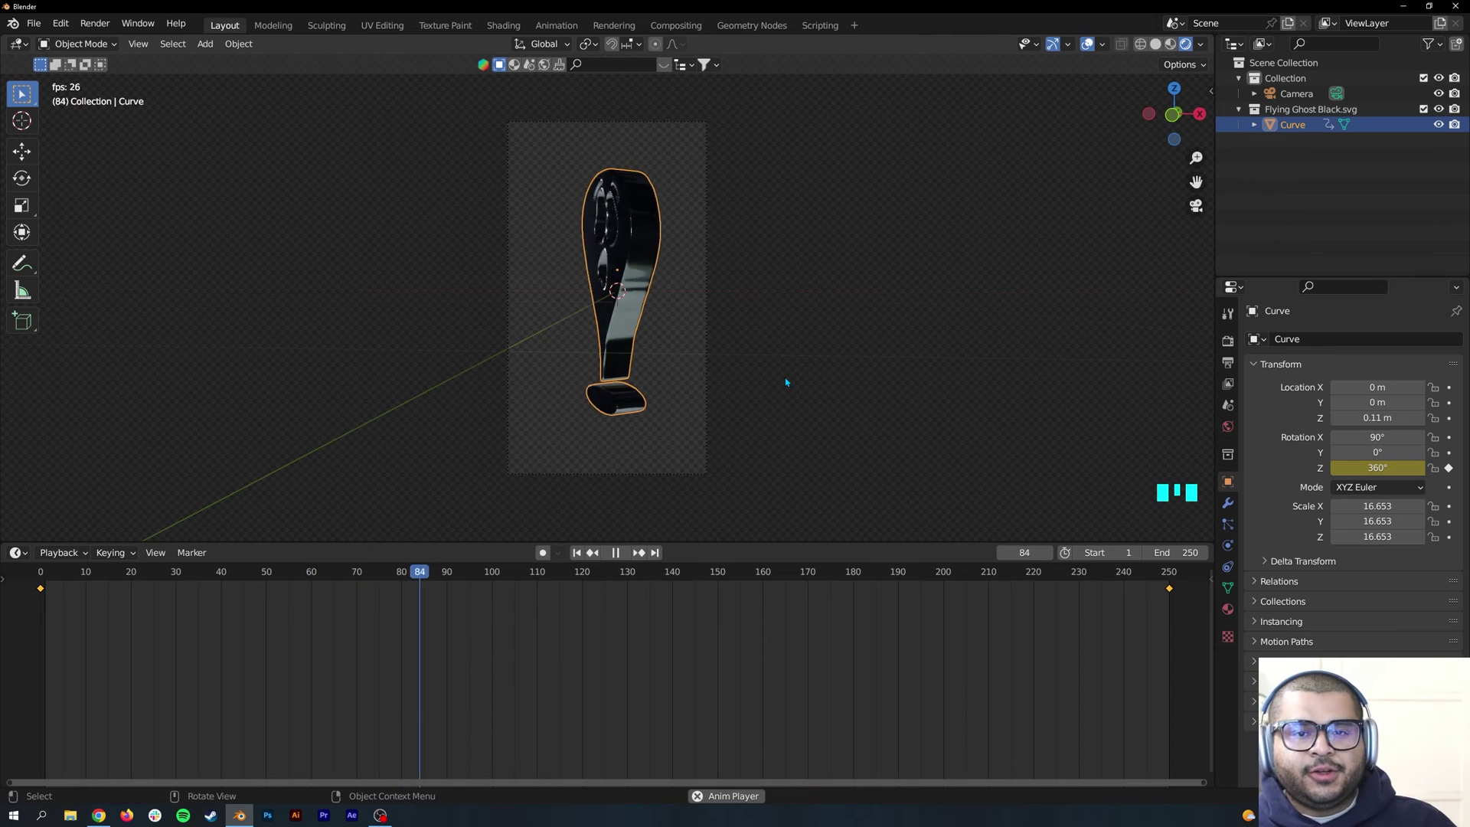
key("Escape")
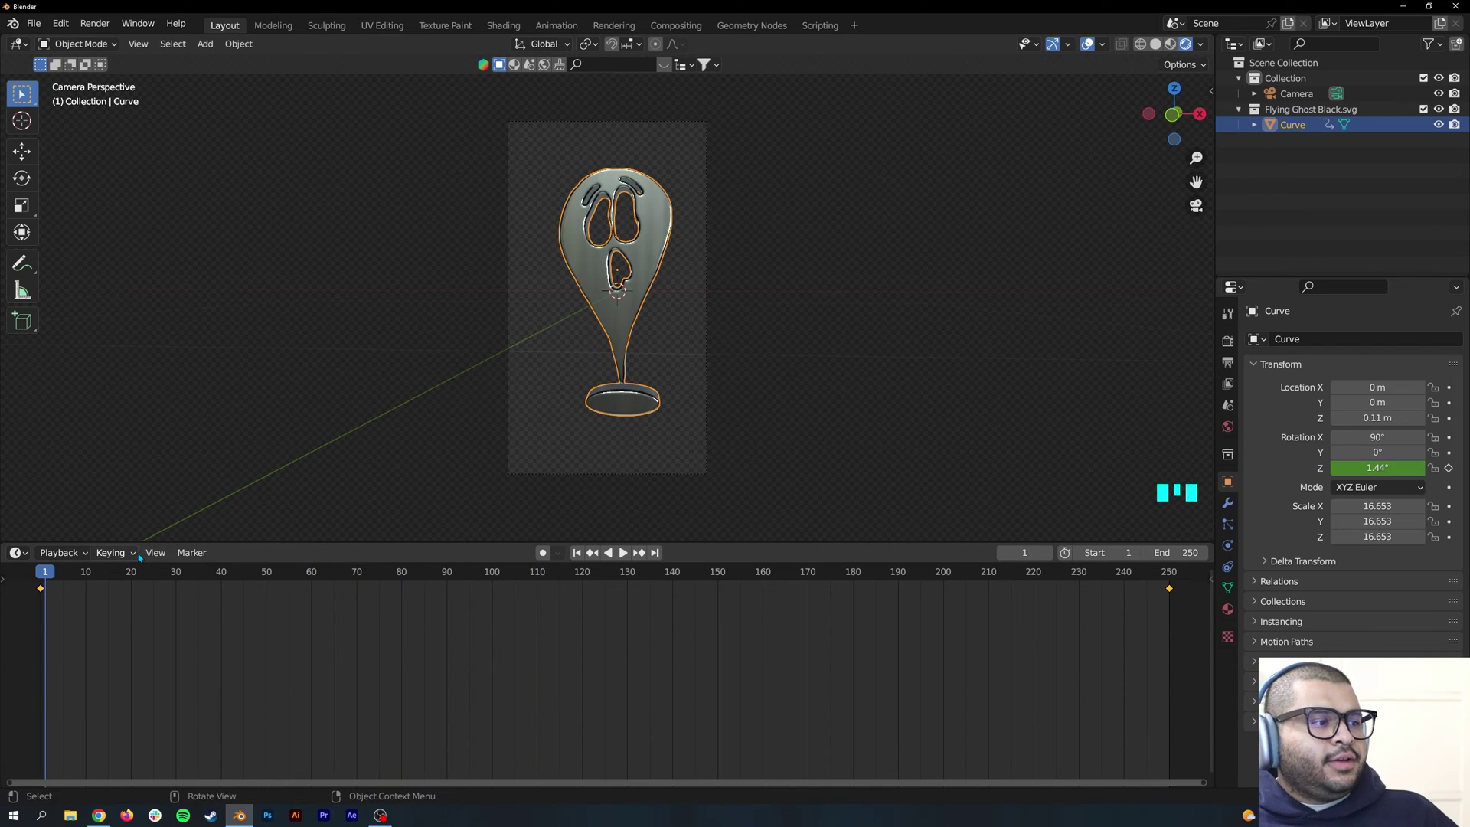
key("Left")
key("Left")
key("Left")
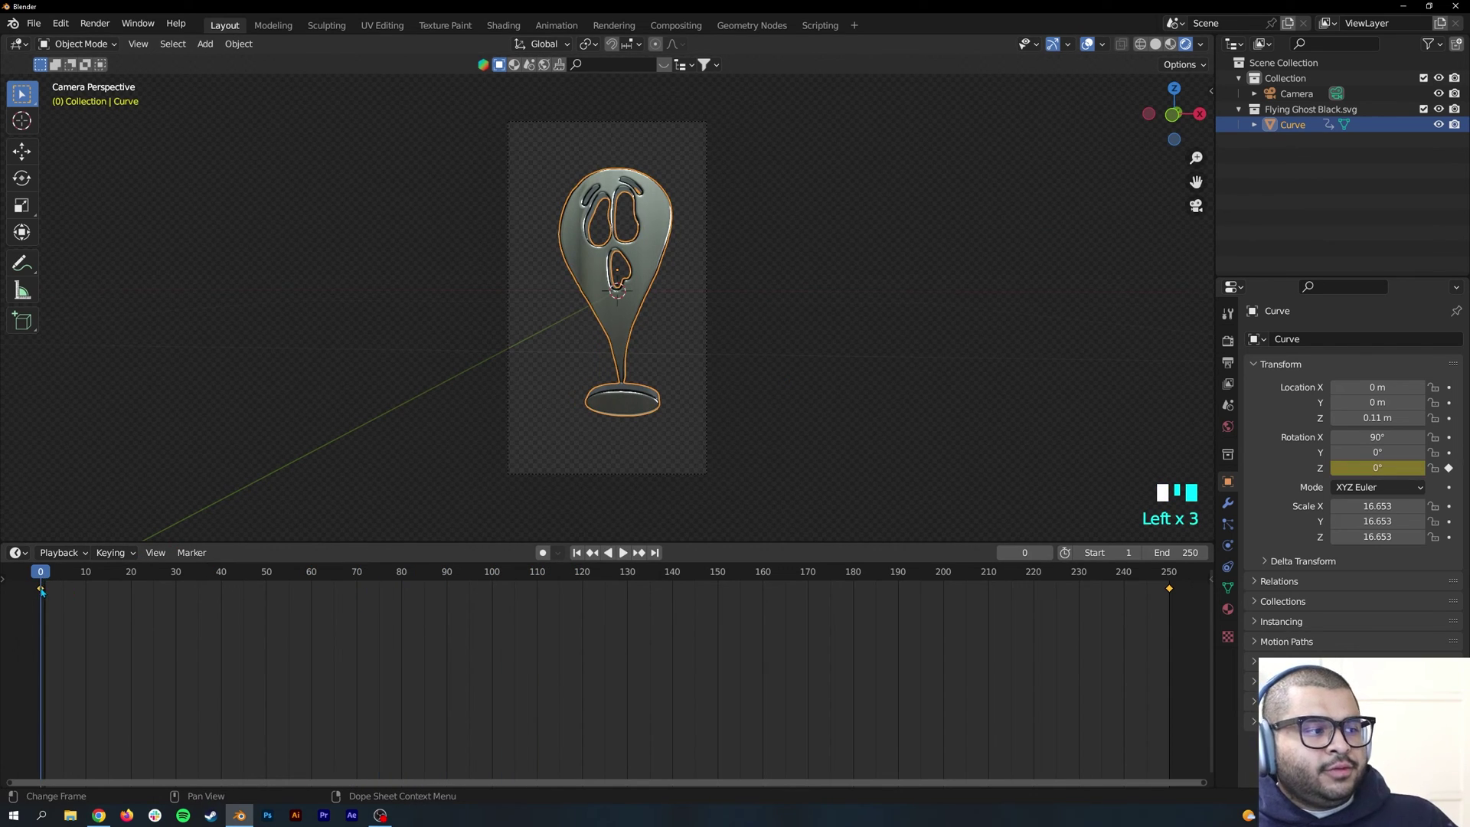
Set the rotation keyframes' interpolation to Linear and play the animation to check it.
right_click(41, 590)
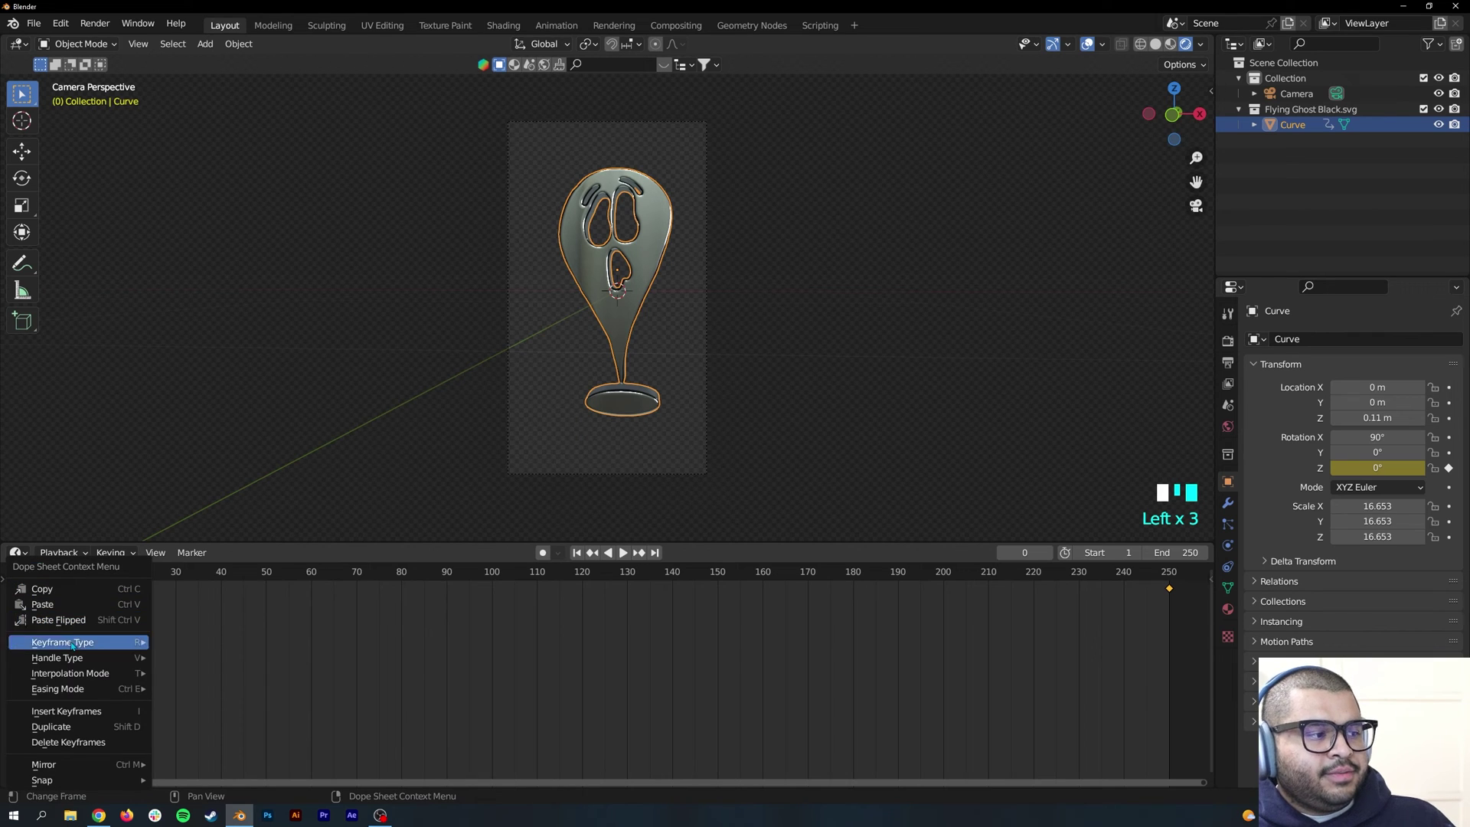
mouse_move(83, 677)
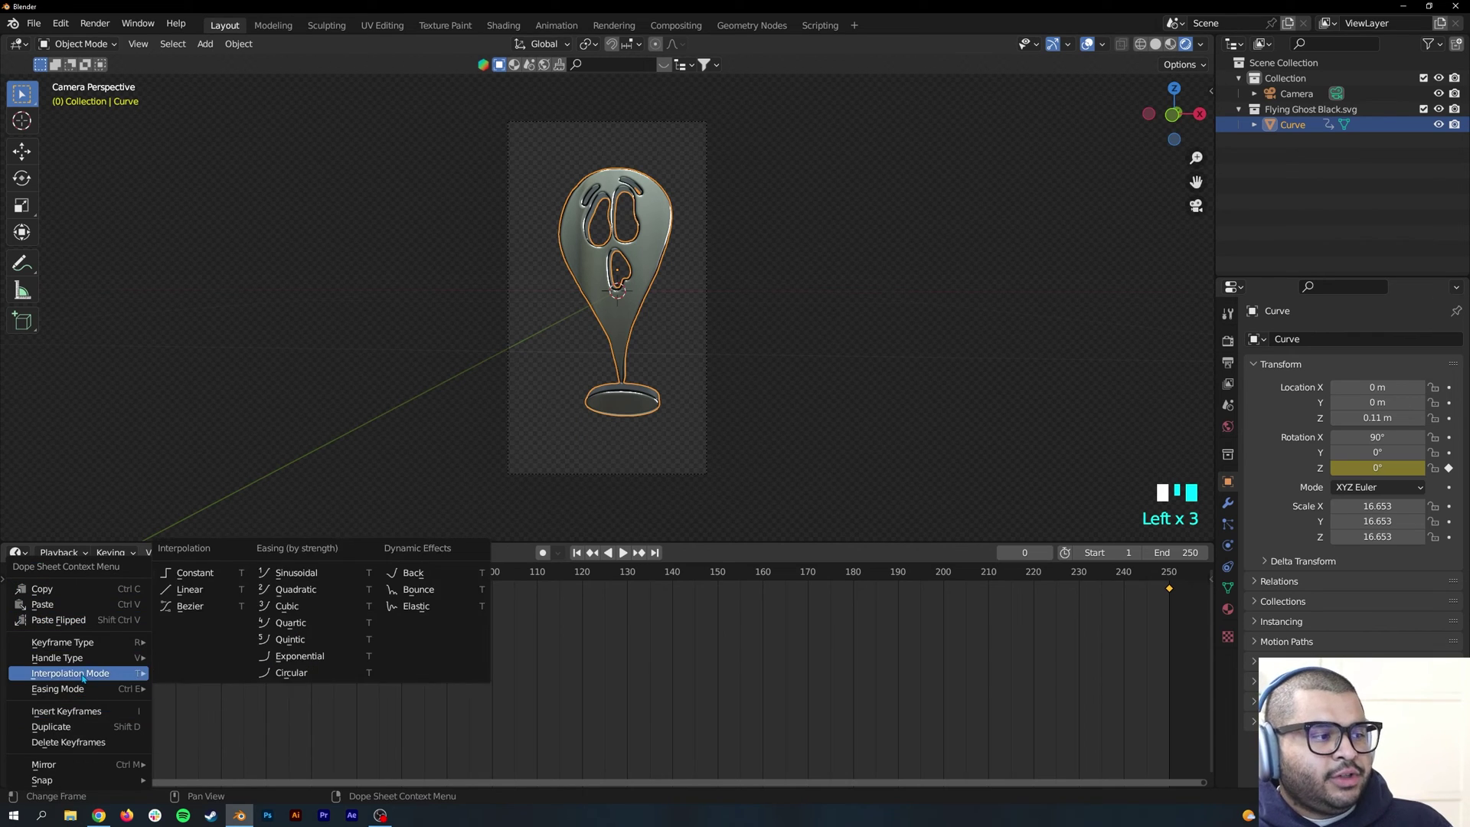
left_click(190, 590)
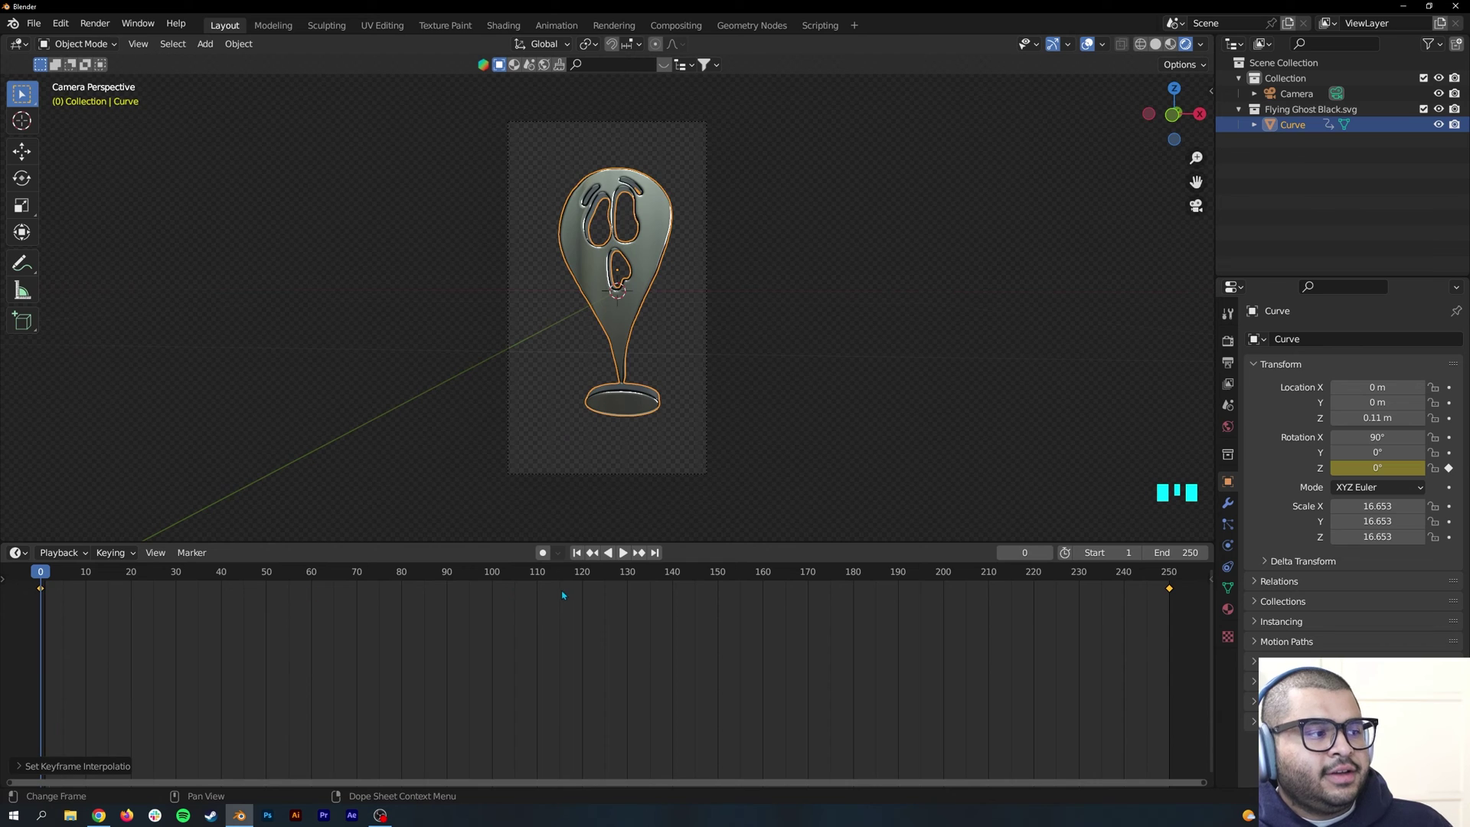
key("space")
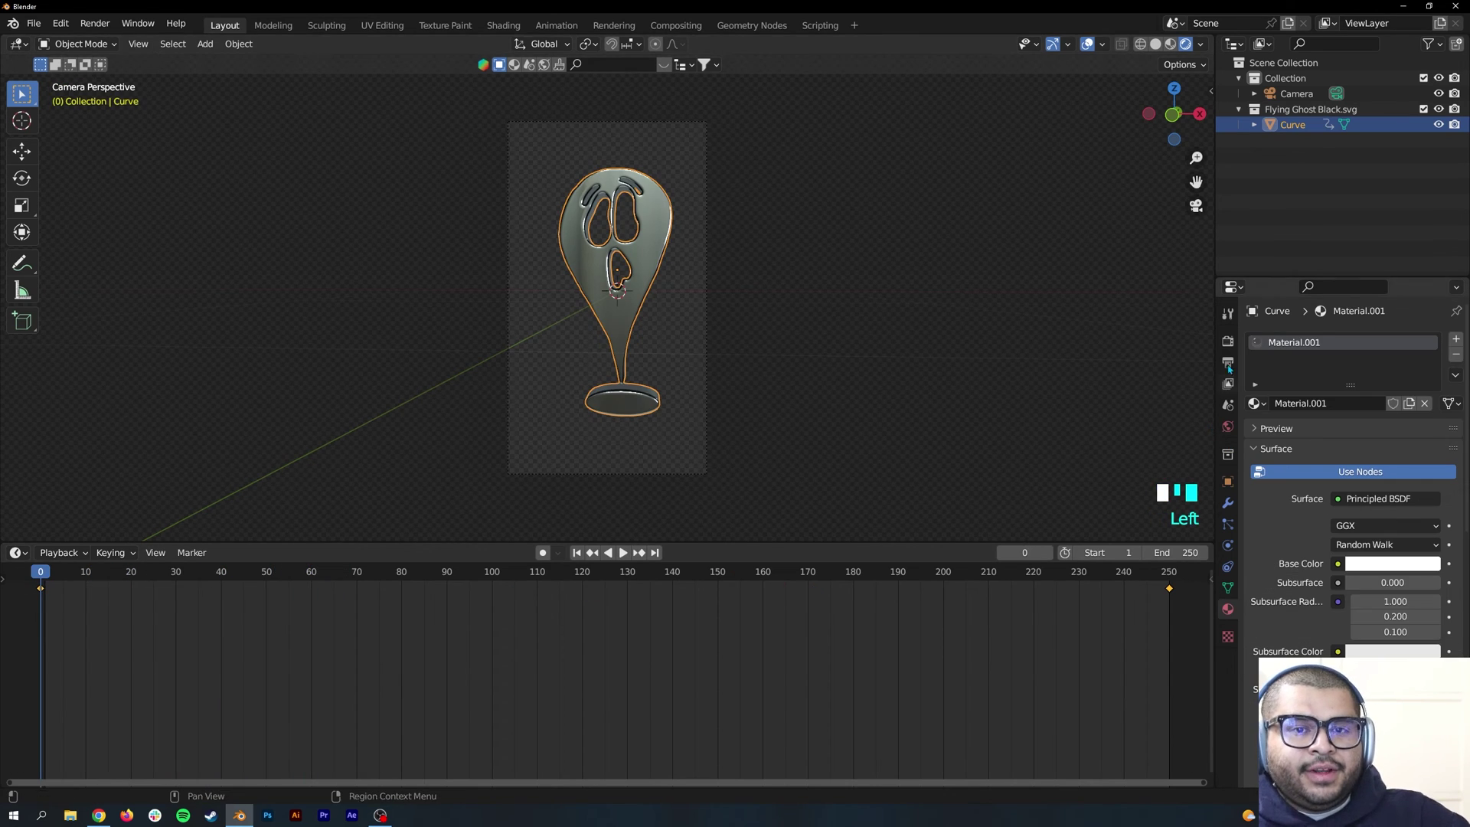
Set the scene frame rate to 60 fps, then play and stop the spin preview.
left_click(1228, 365)
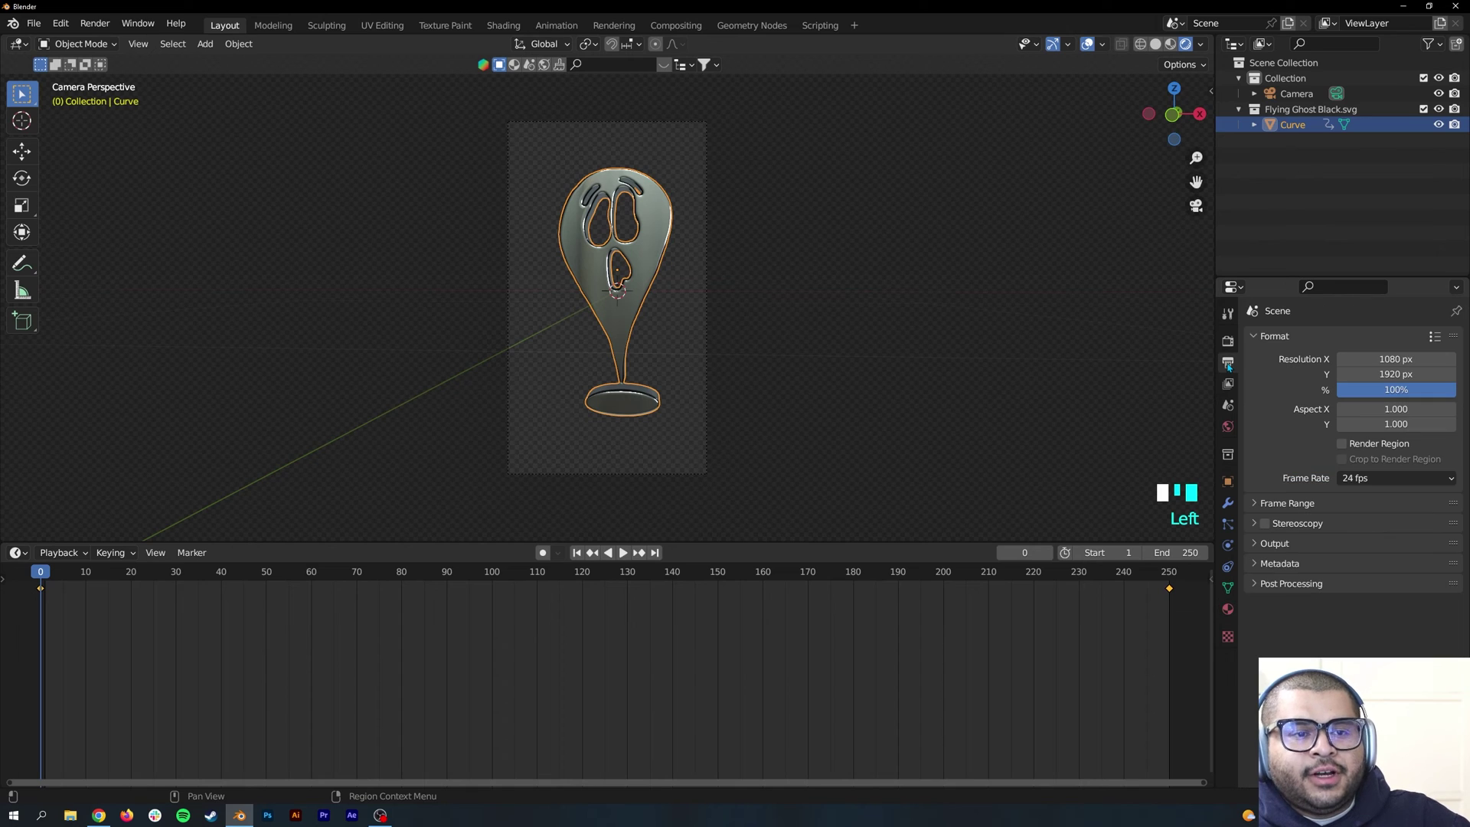
left_click(1359, 480)
left_click(1363, 598)
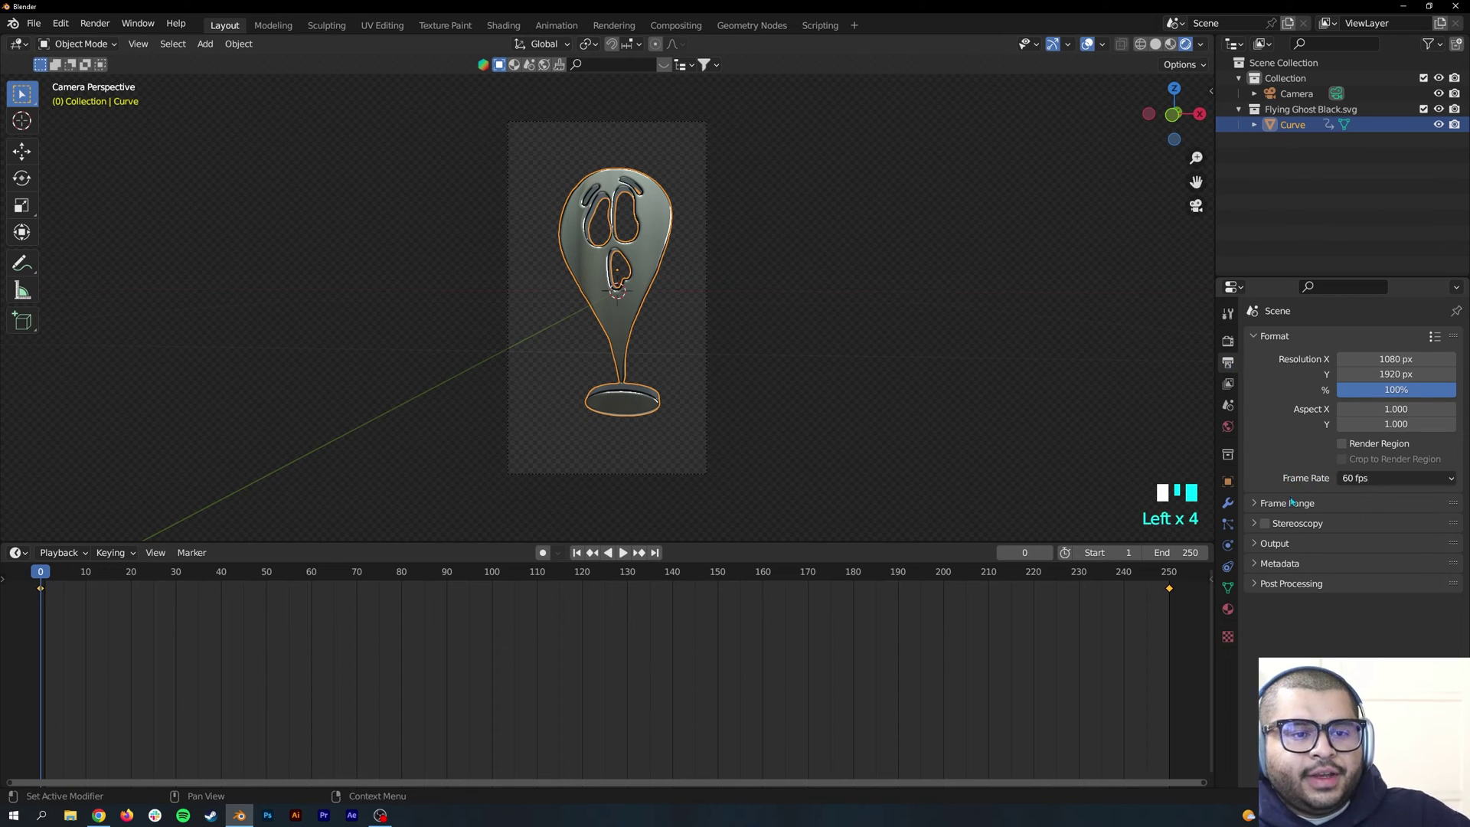
key("space")
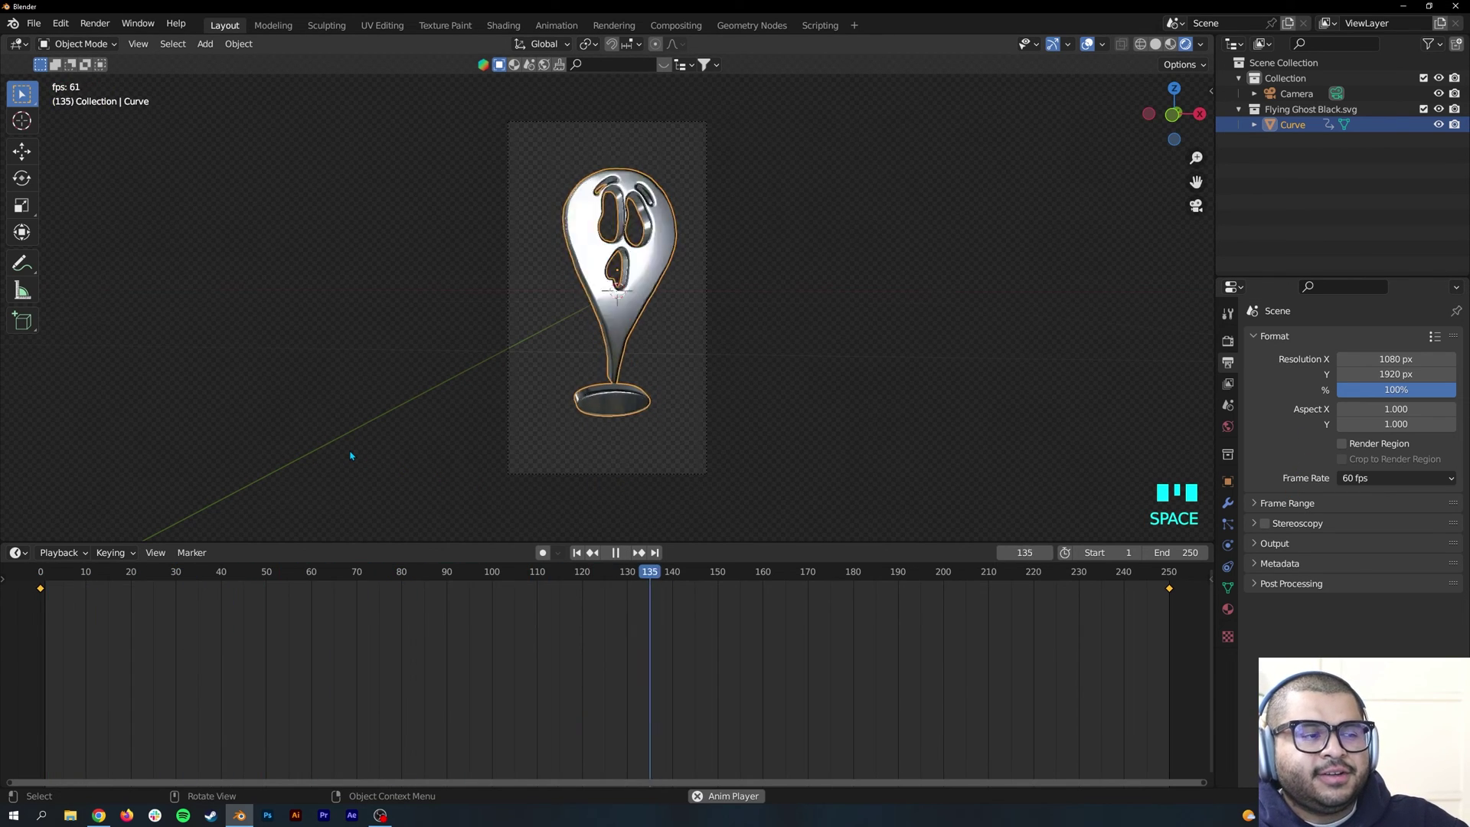
key("Escape")
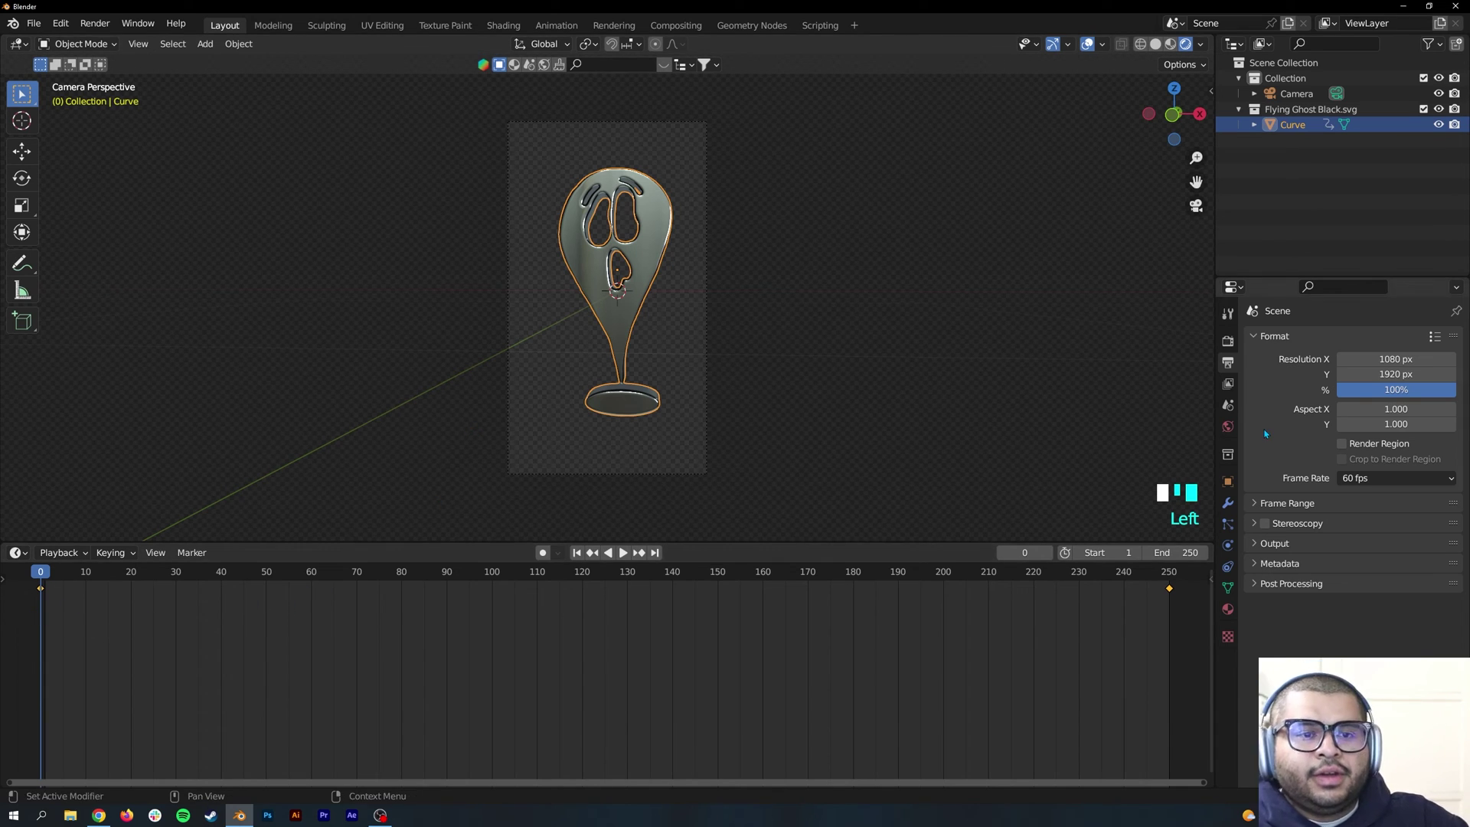
Choose the Desktop folder as the render output path in the file browser.
left_click(1264, 543)
left_click(1449, 568)
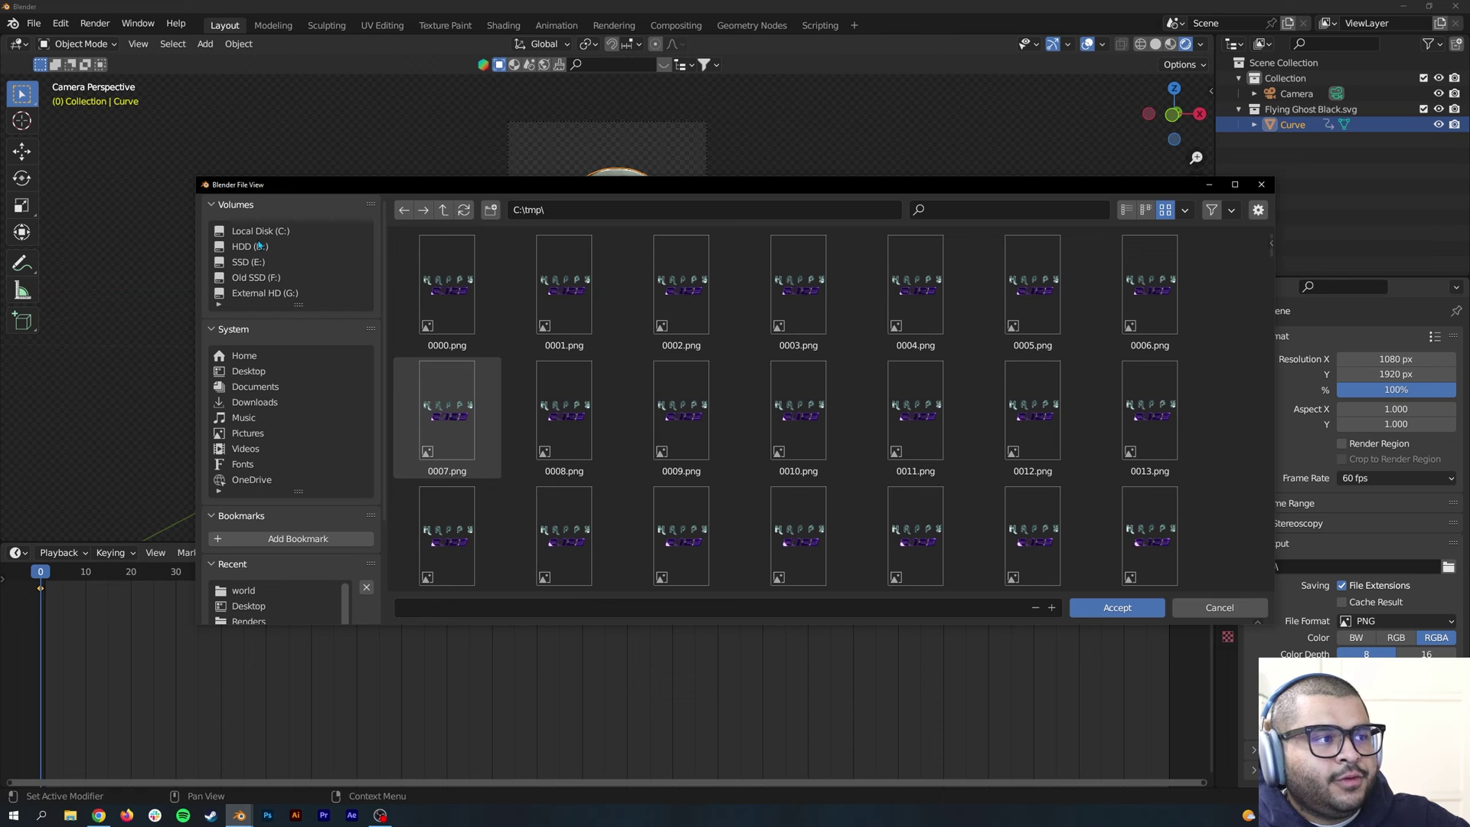
left_click(249, 371)
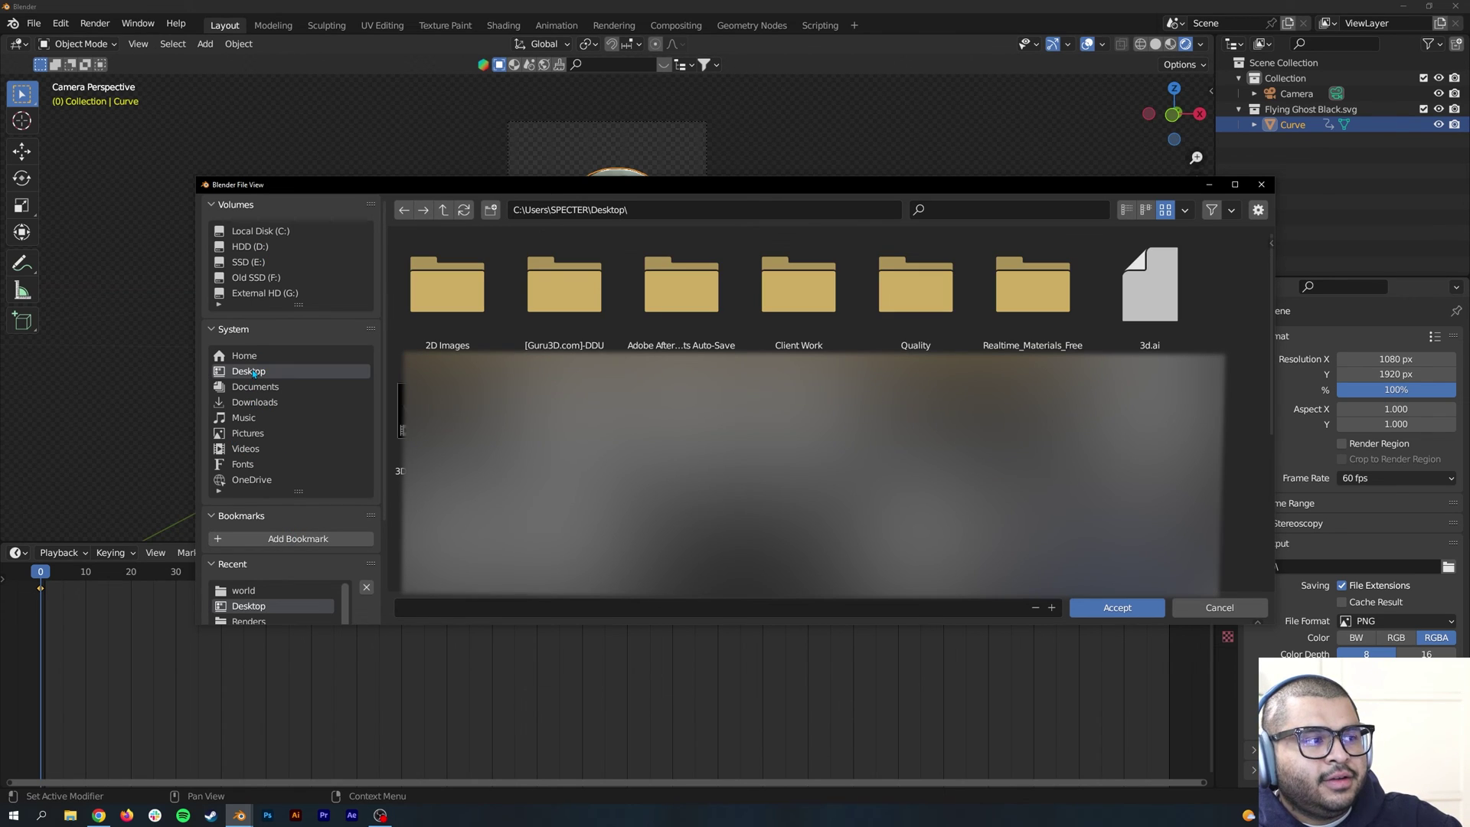
scroll(812, 429, "down", 5)
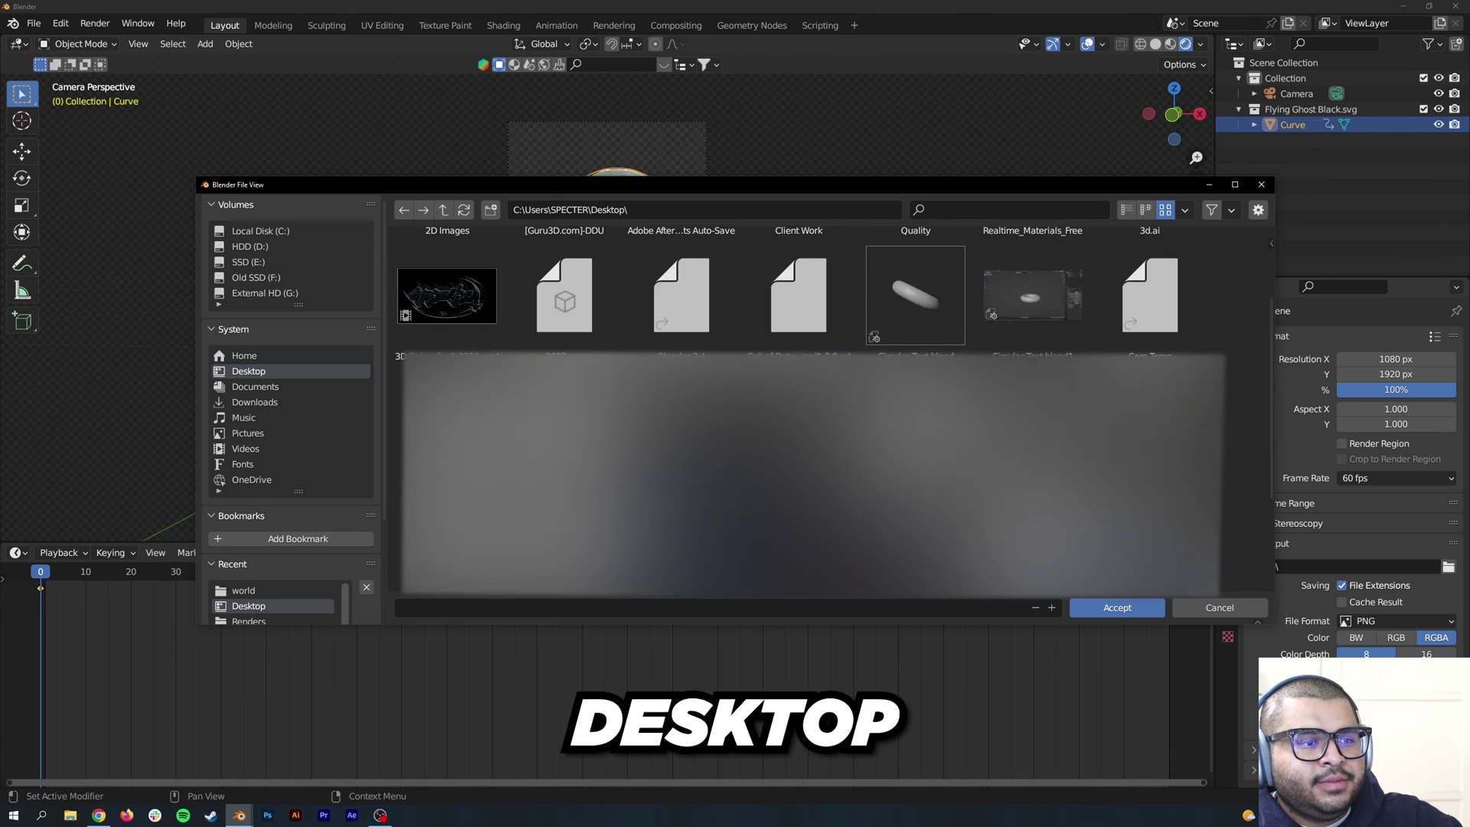
left_click(1112, 608)
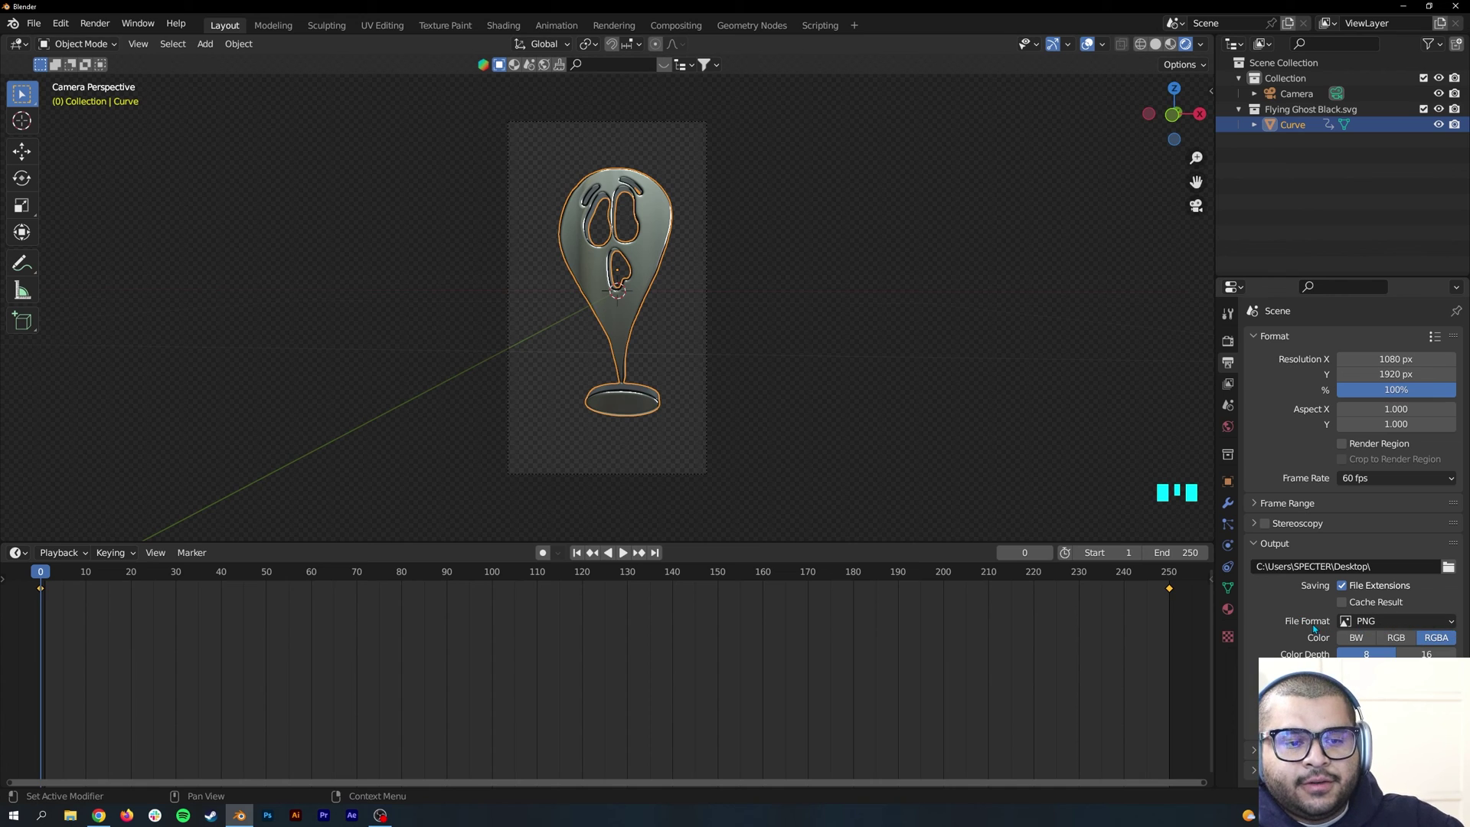
Output FFmpeg Video at High Quality in an MPEG-4 container.
left_click(1388, 622)
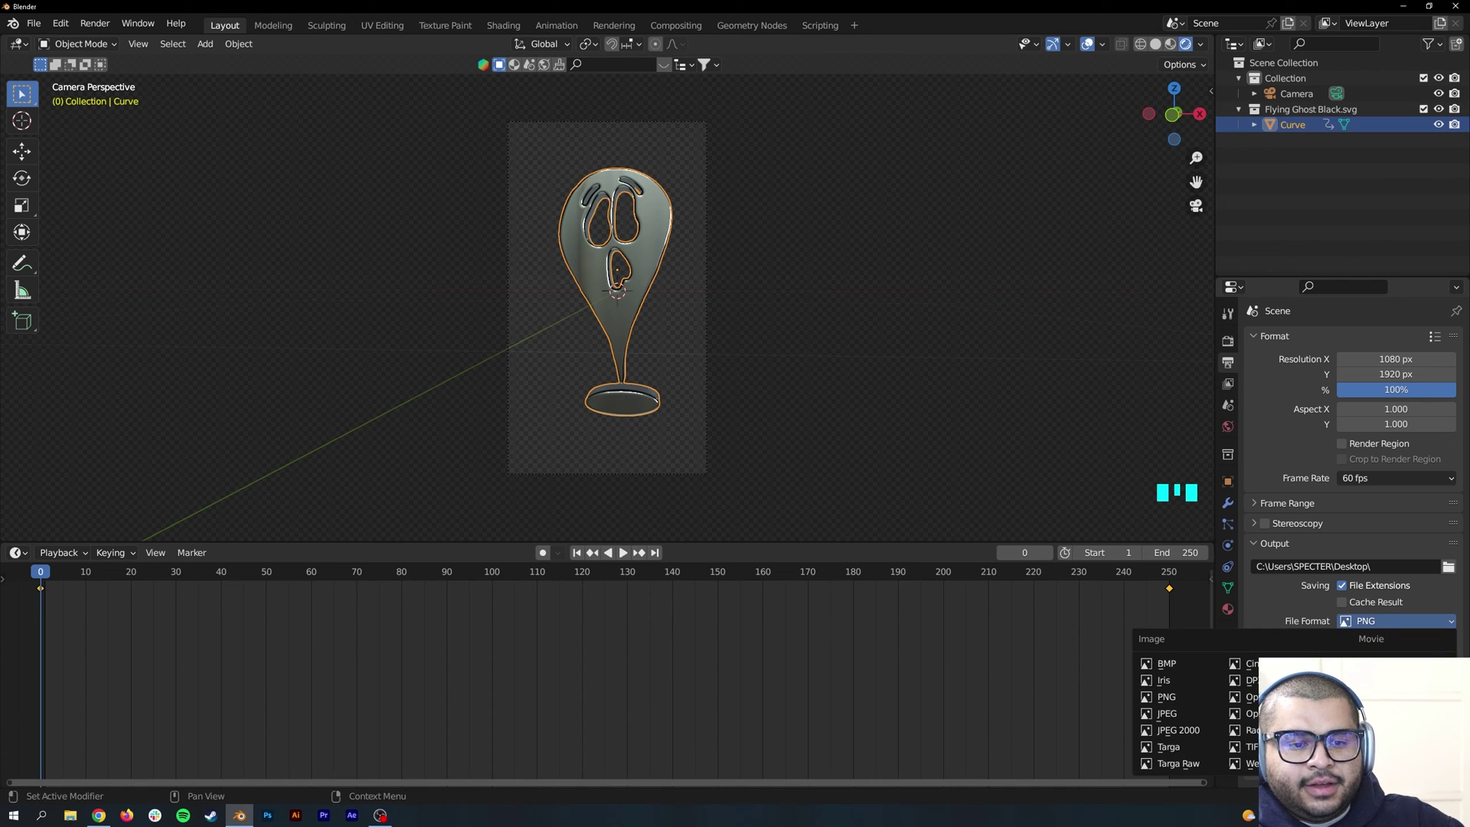
left_click(1379, 696)
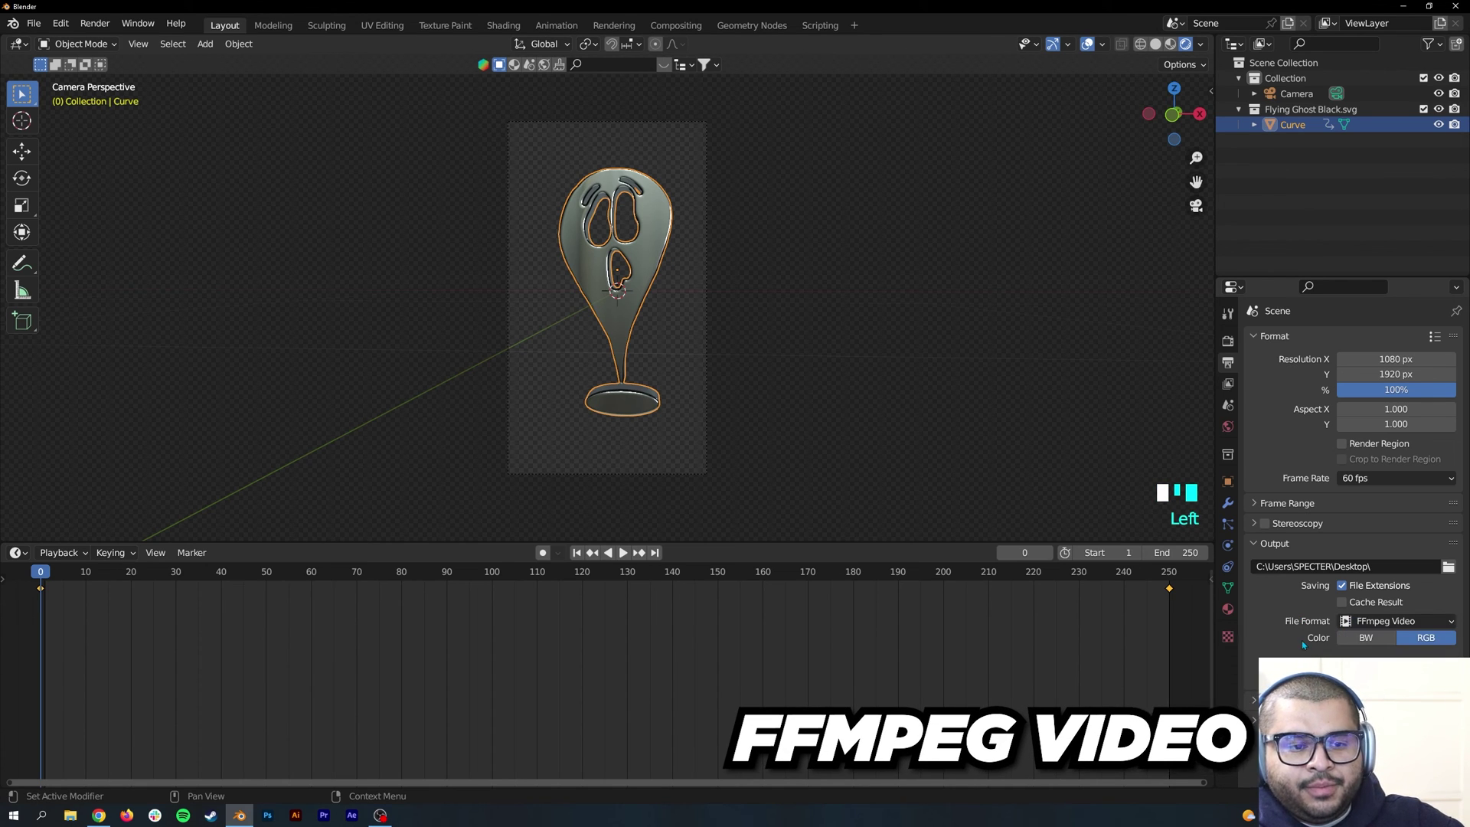
scroll(1256, 734, "down", 3)
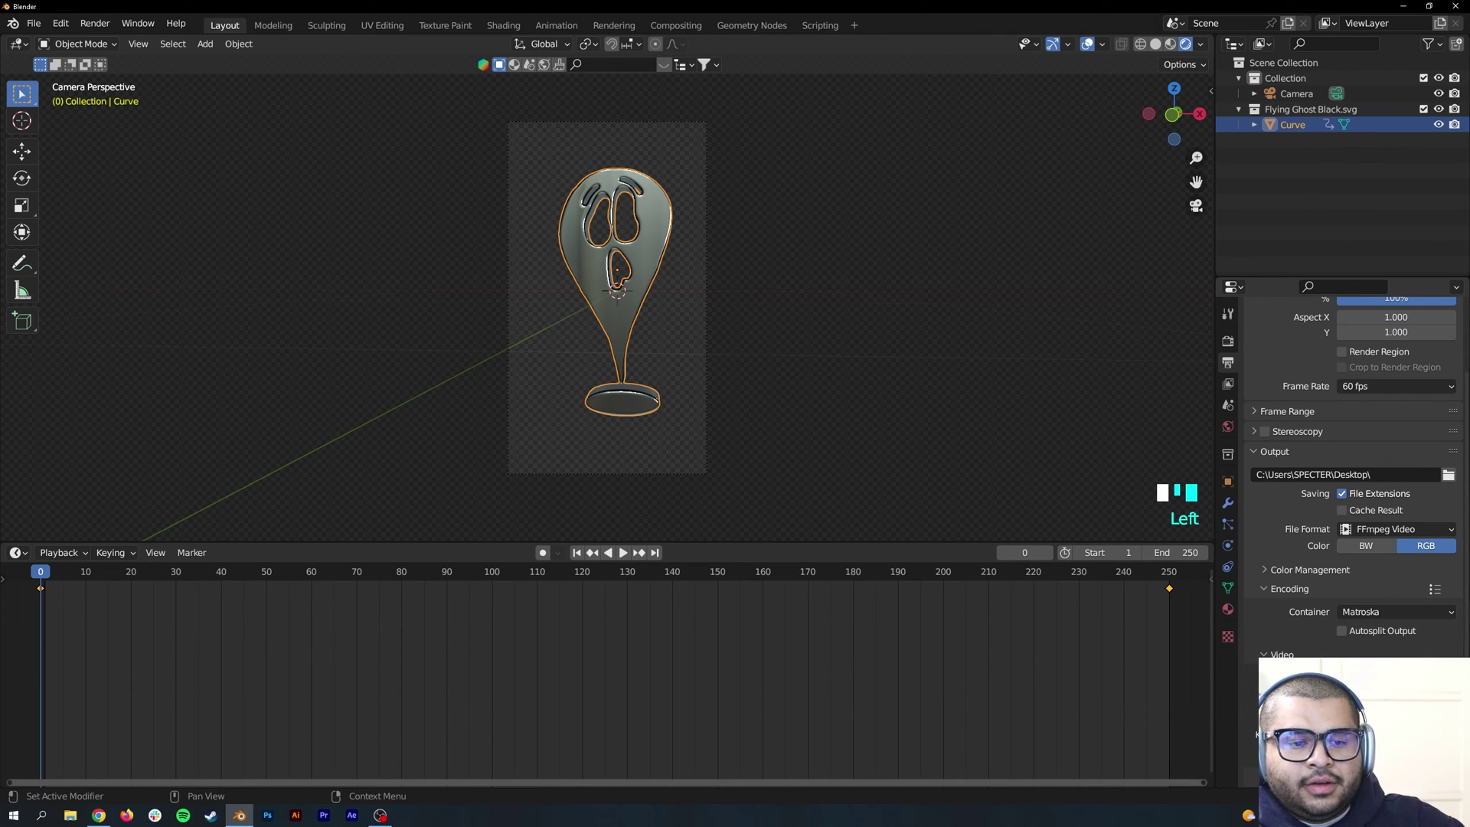
left_click(1370, 693)
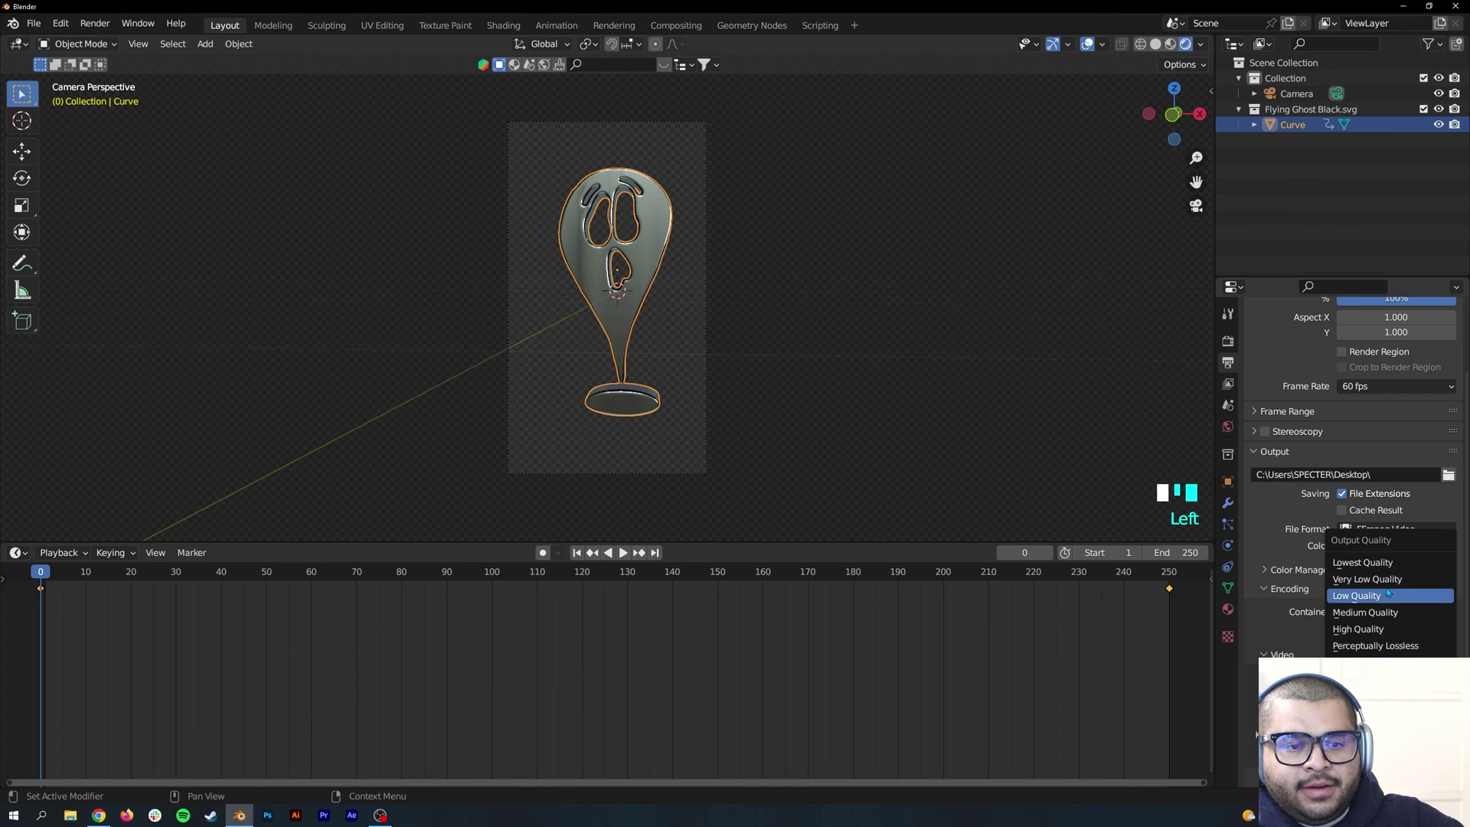
left_click(1378, 628)
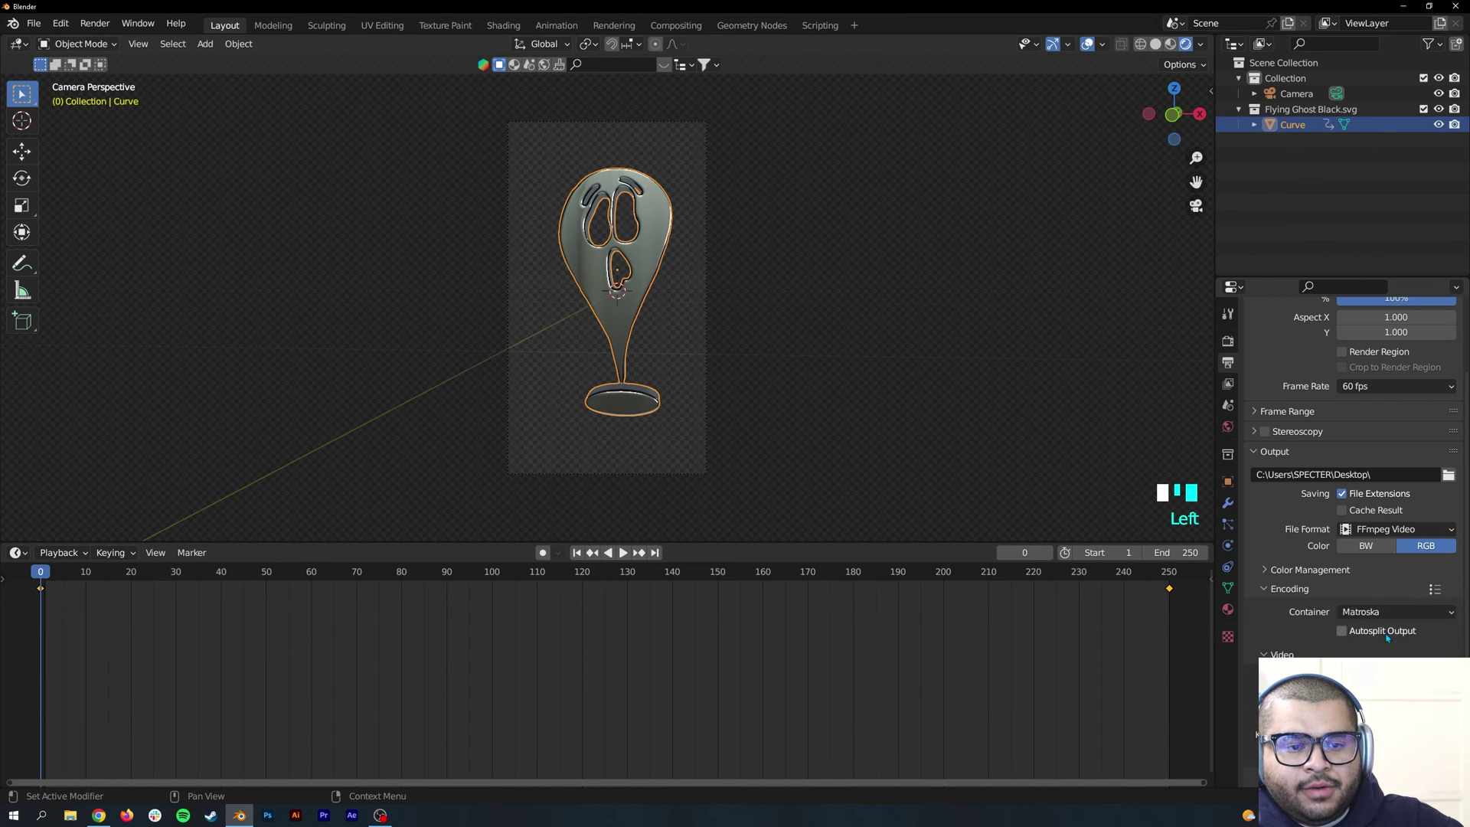
scroll(1257, 665, "down", 3)
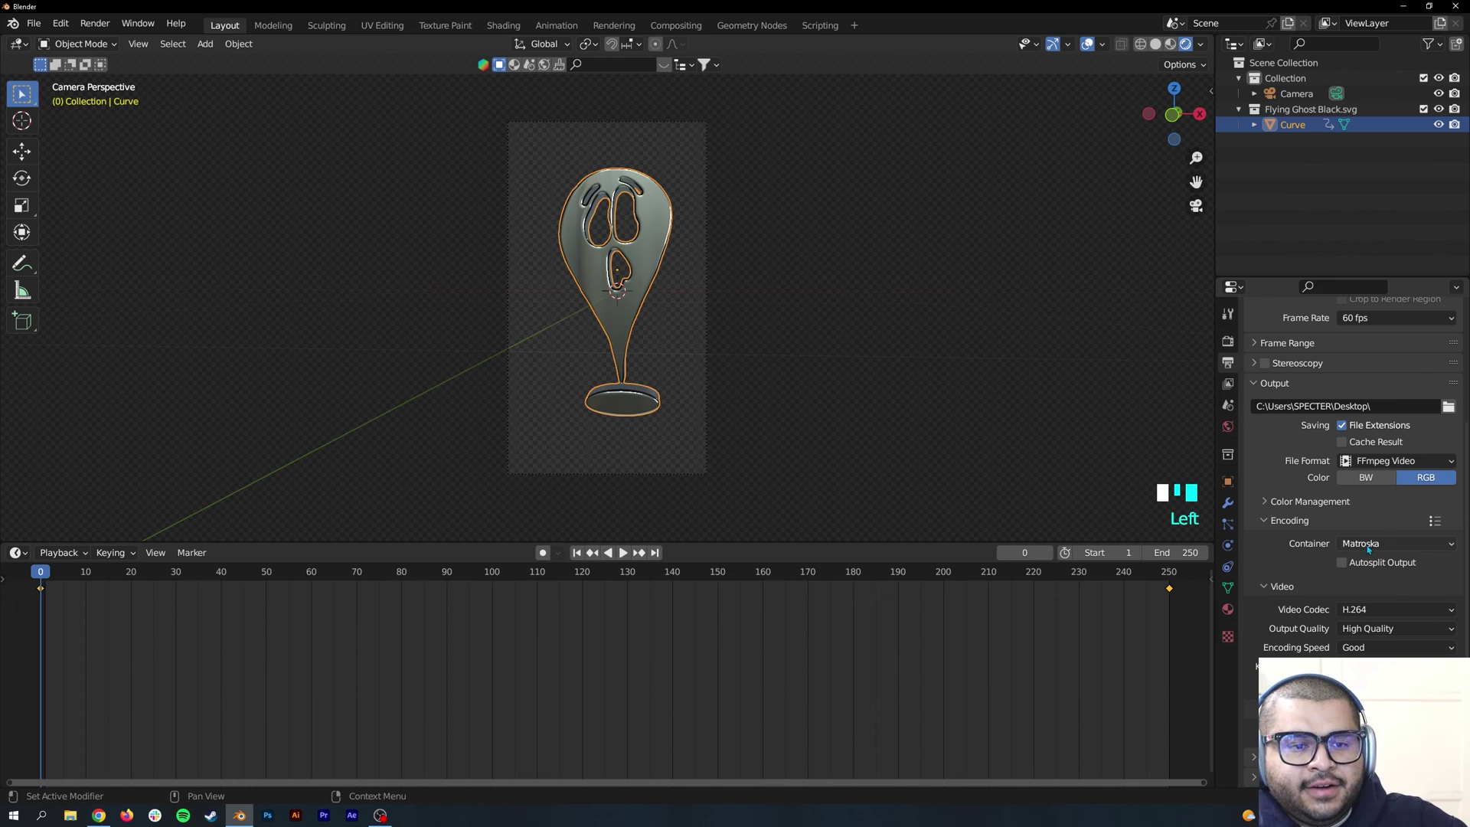
left_click(1371, 544)
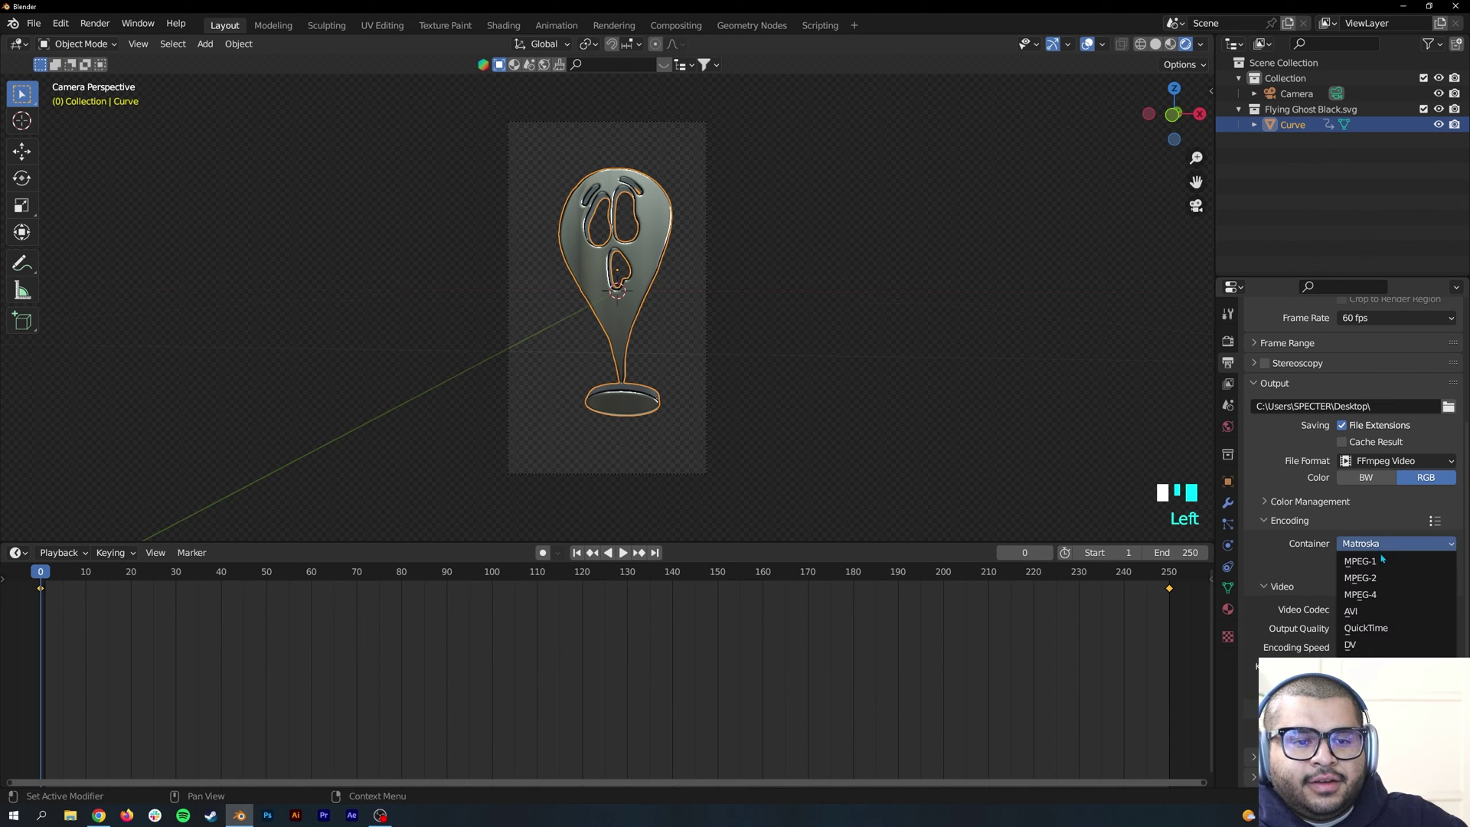
left_click(1388, 598)
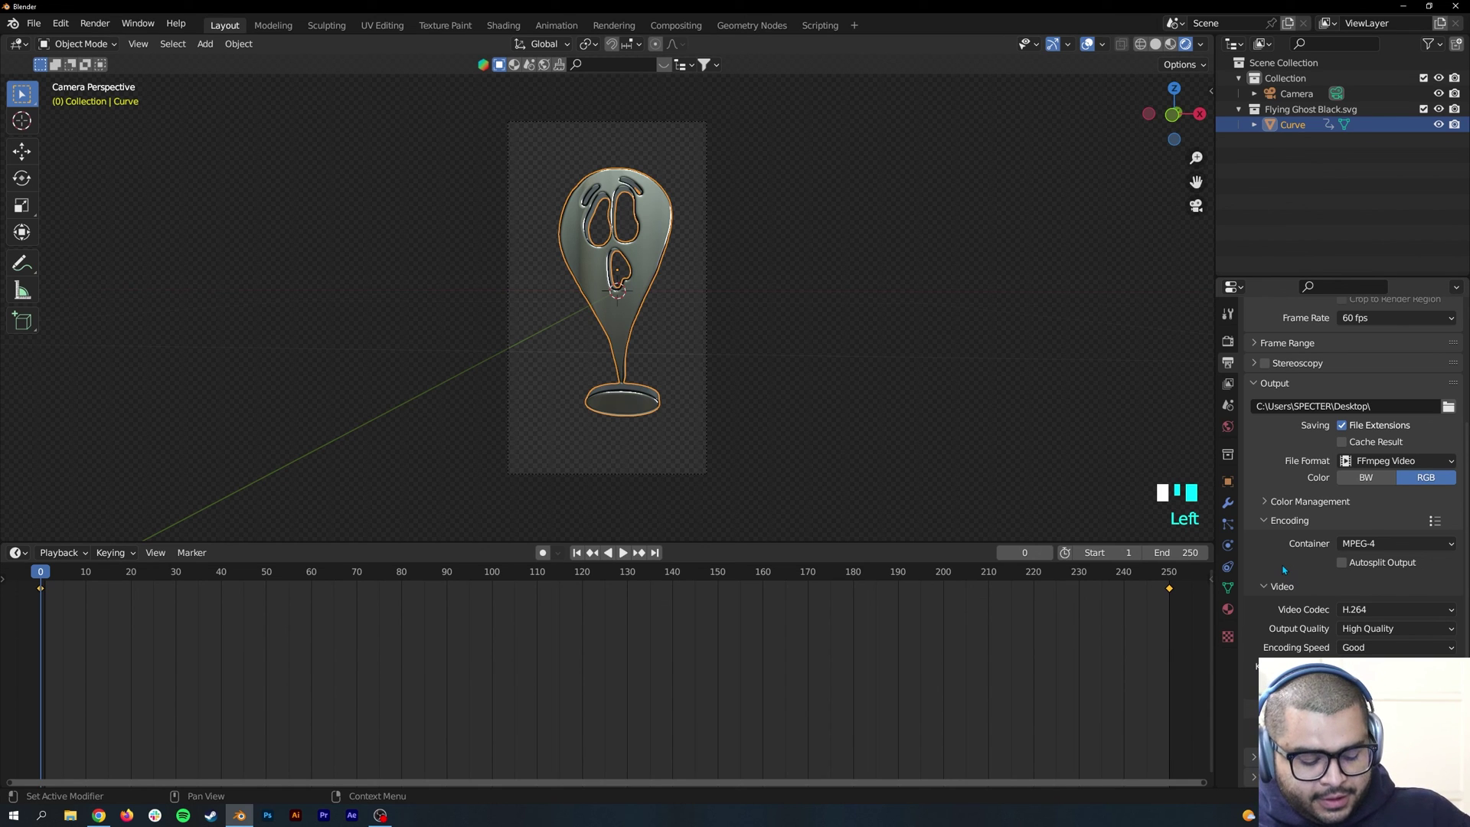
Render the 250-frame animation with Ctrl+F12 and focus the finished render window.
key("ctrl+F12")
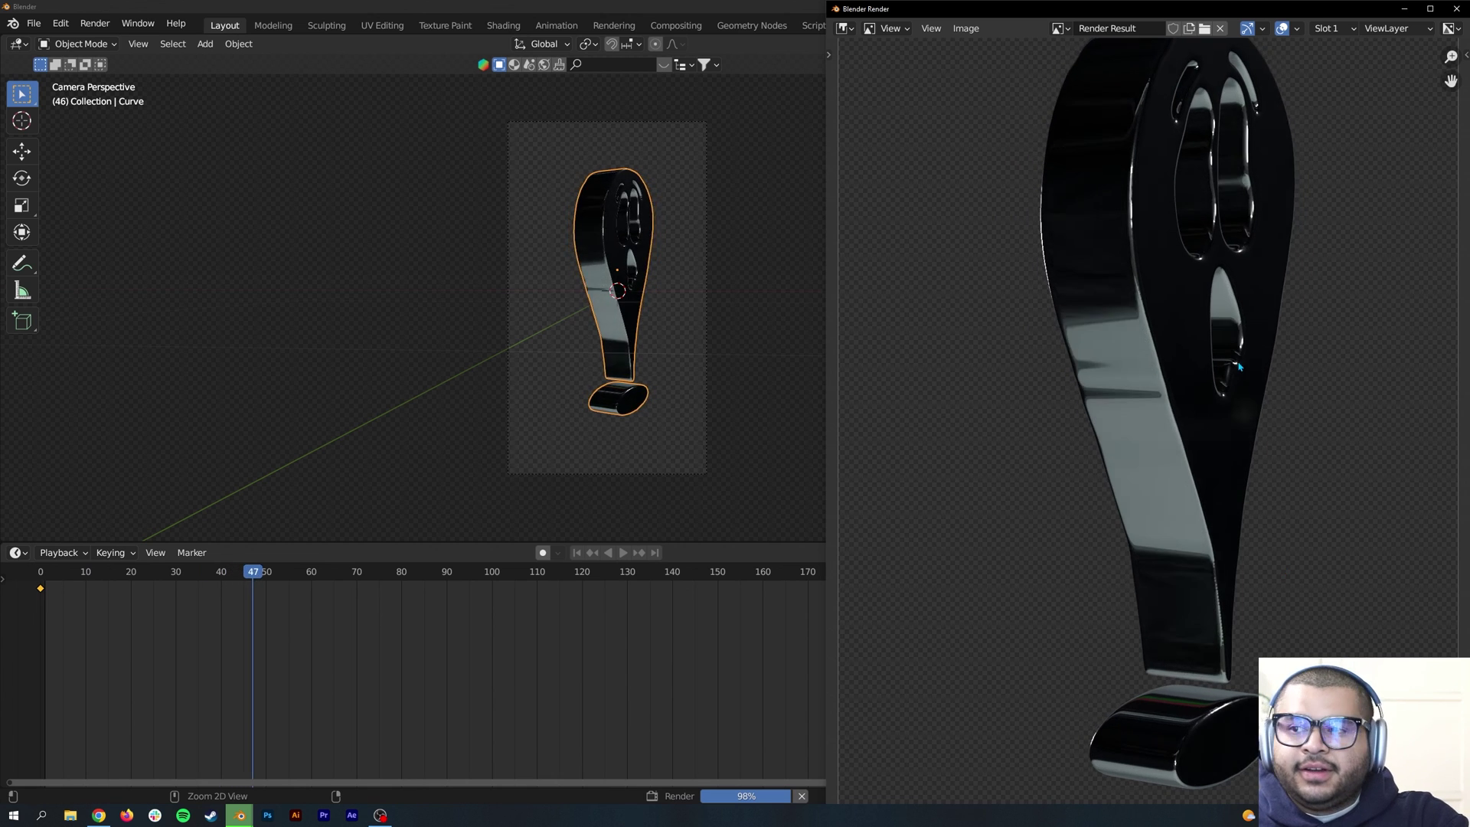
scroll(1233, 363, "down", 3)
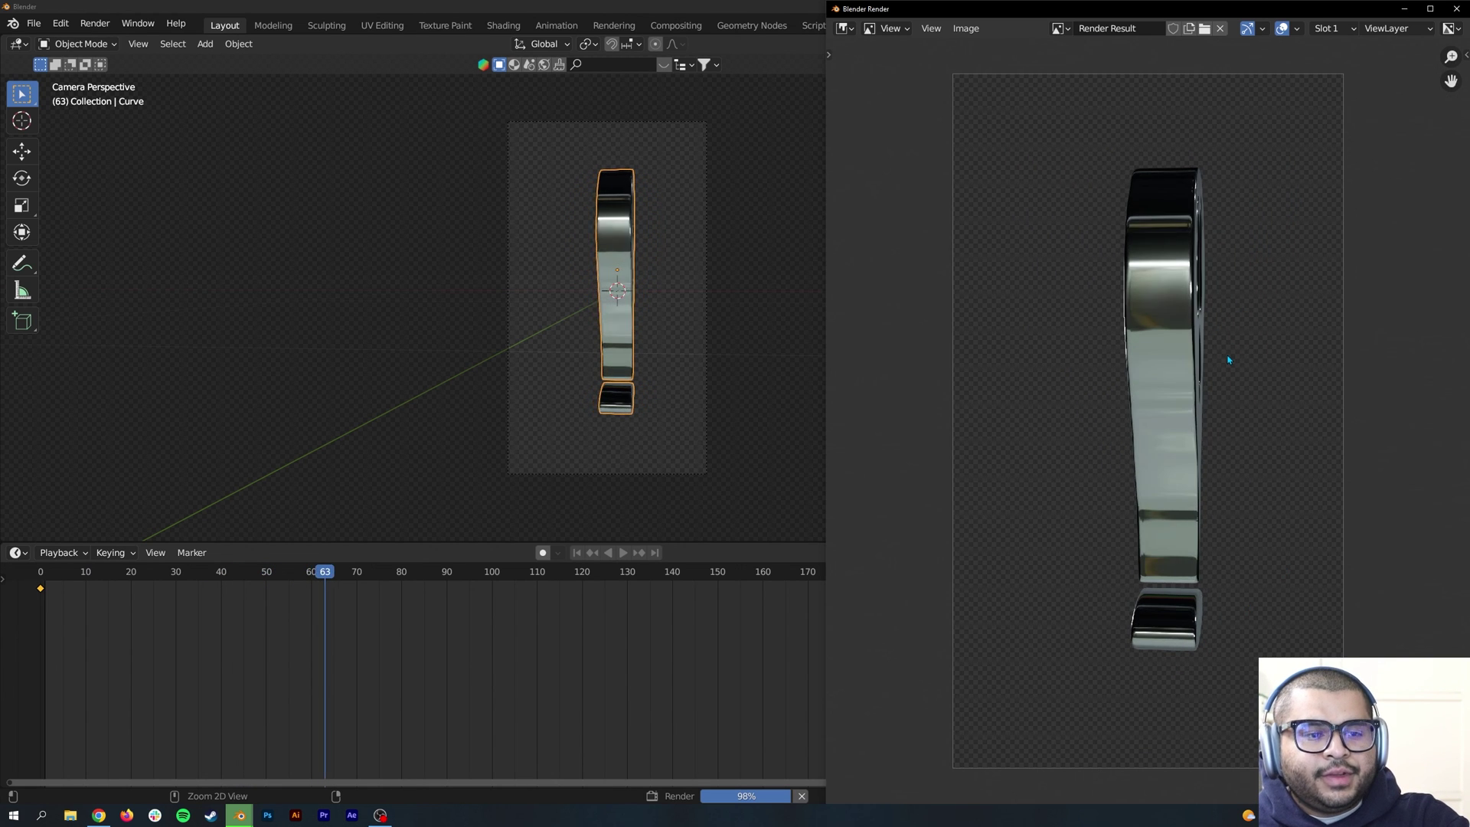
scroll(1177, 347, "up", 1)
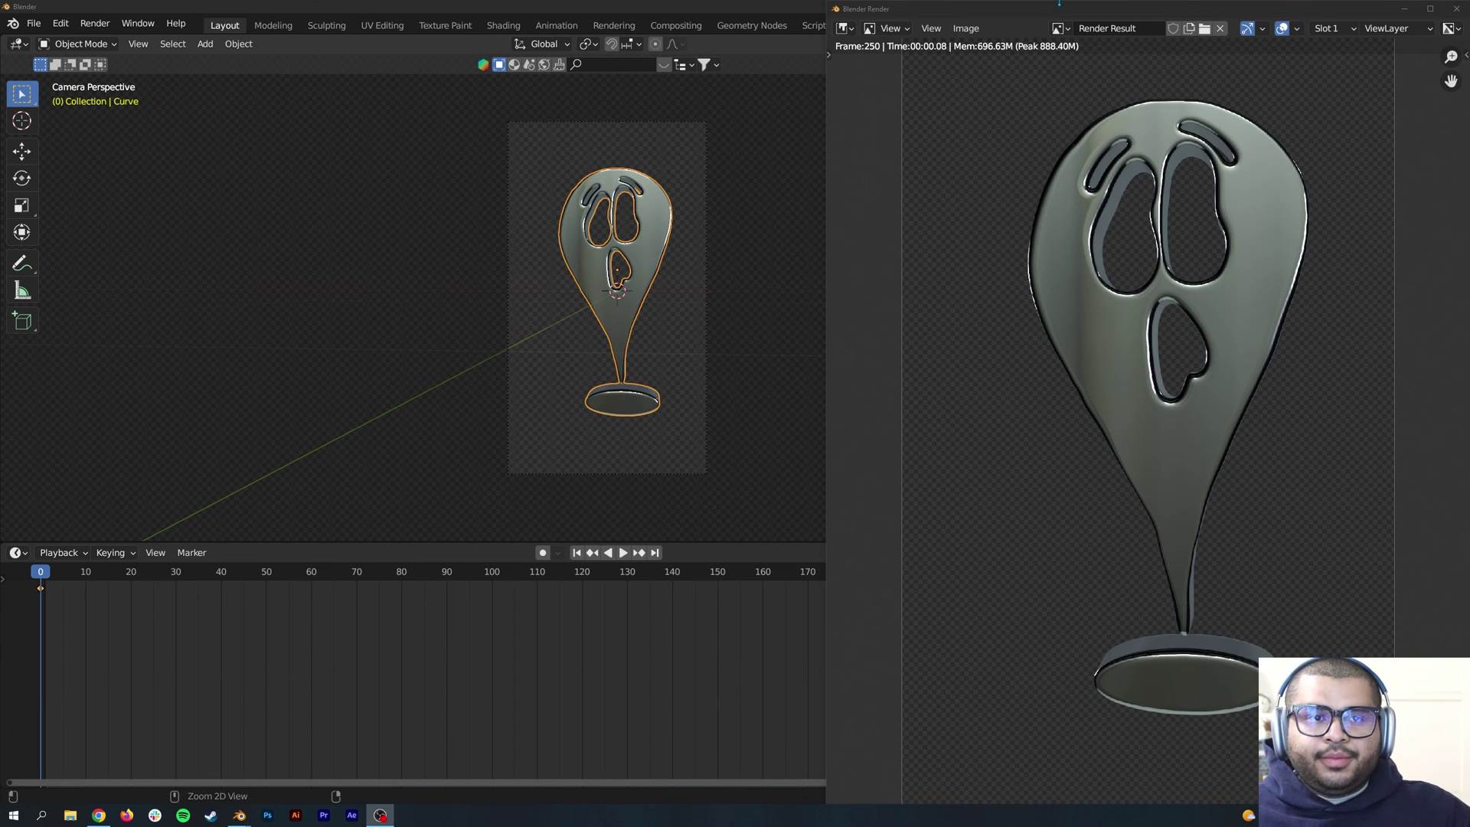
left_click(1013, 10)
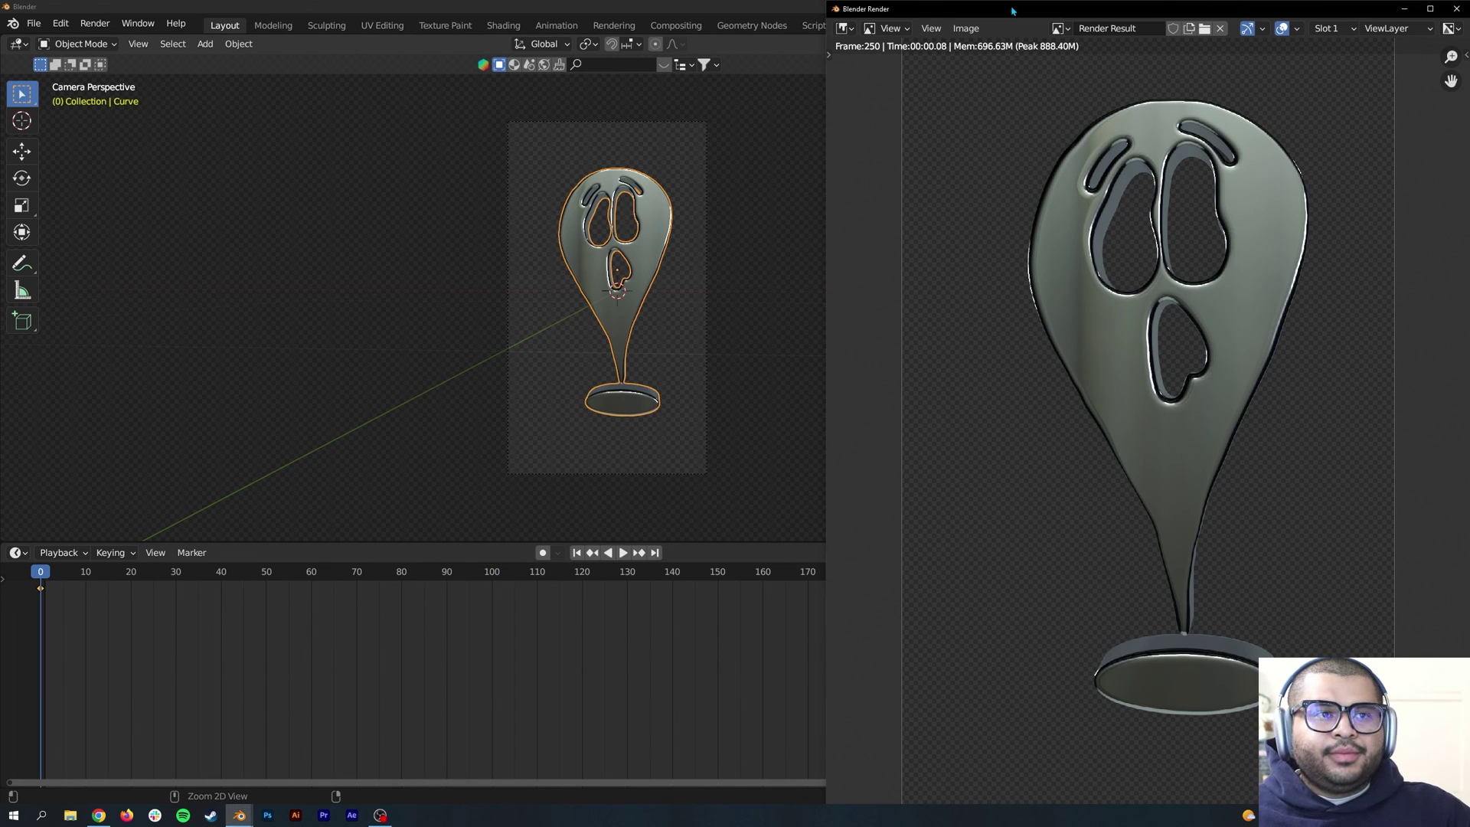